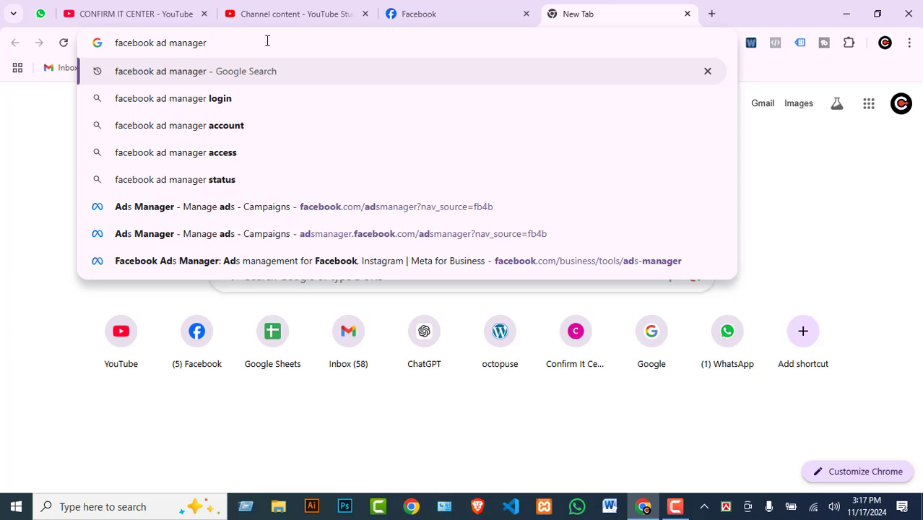
# Search Google for "facebook ad manager" and open Meta Ads Manager through the Facebook Ads Manager result page.
pyautogui.press('Return')
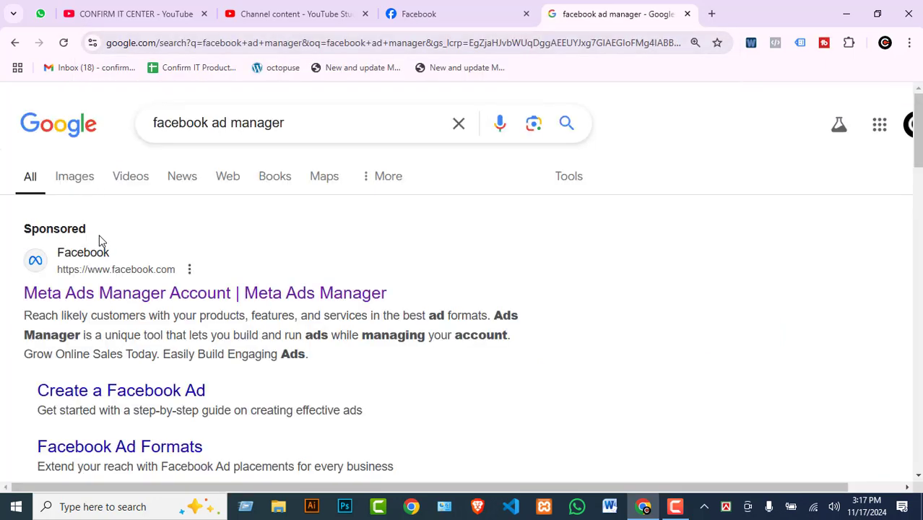
pyautogui.scroll(-7, 65, 228)
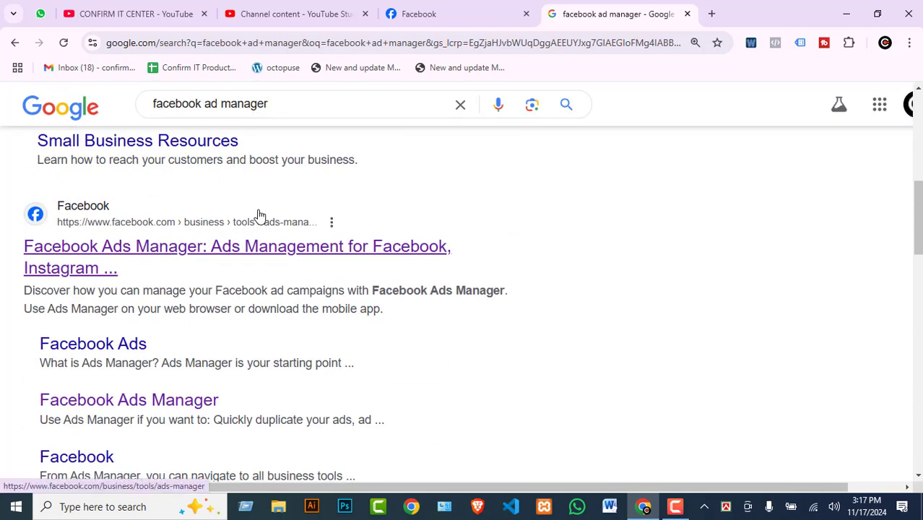
pyautogui.click(60, 244)
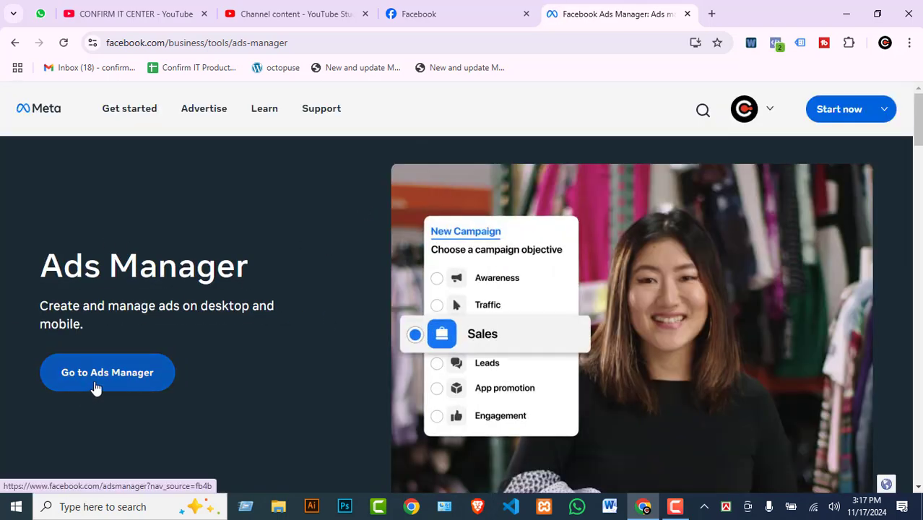
pyautogui.click(96, 388)
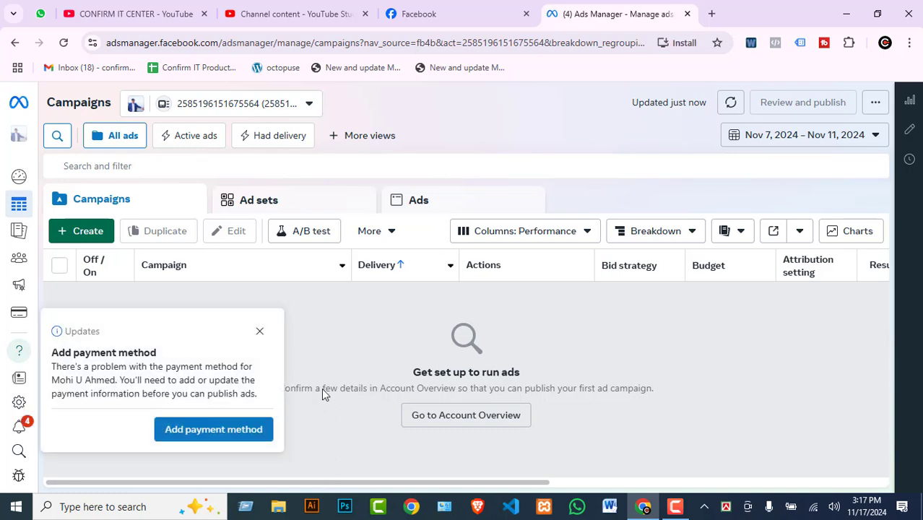
# Dismiss the payment method notice and look through the list of available ad accounts without switching account.
pyautogui.click(259, 331)
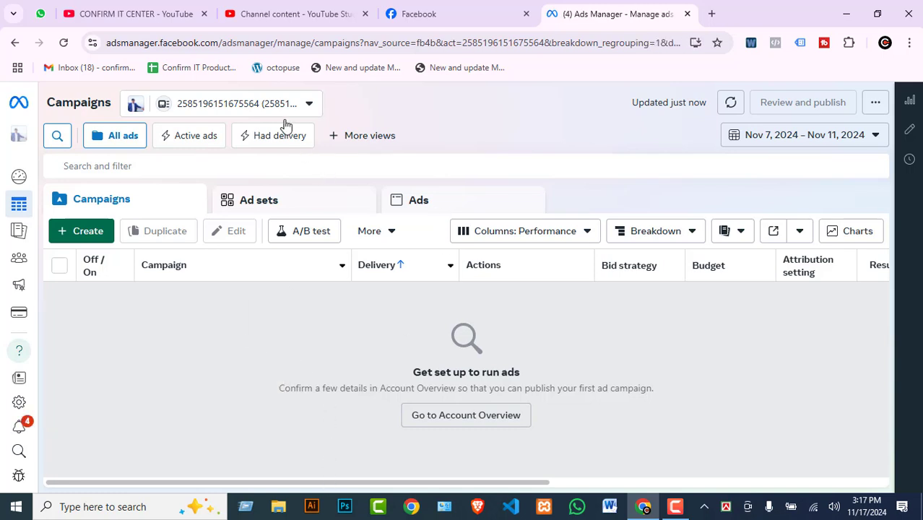
pyautogui.click(259, 108)
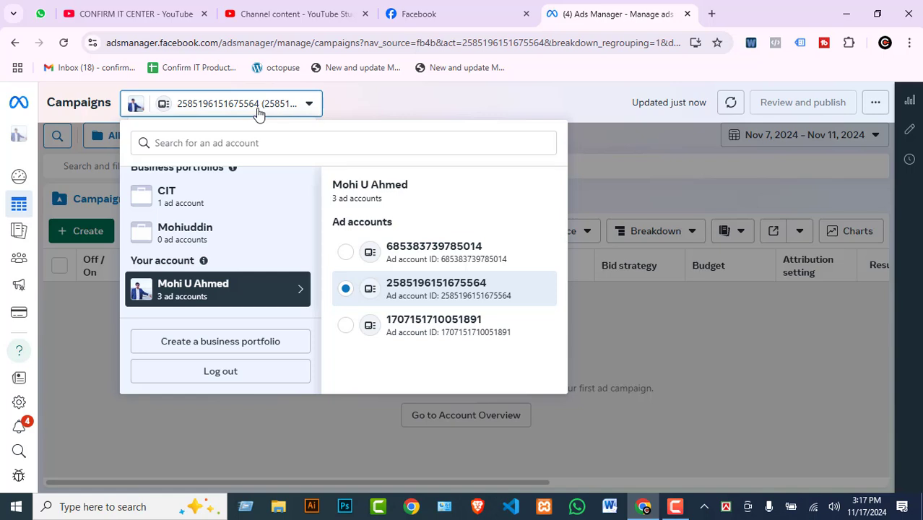
pyautogui.click(442, 98)
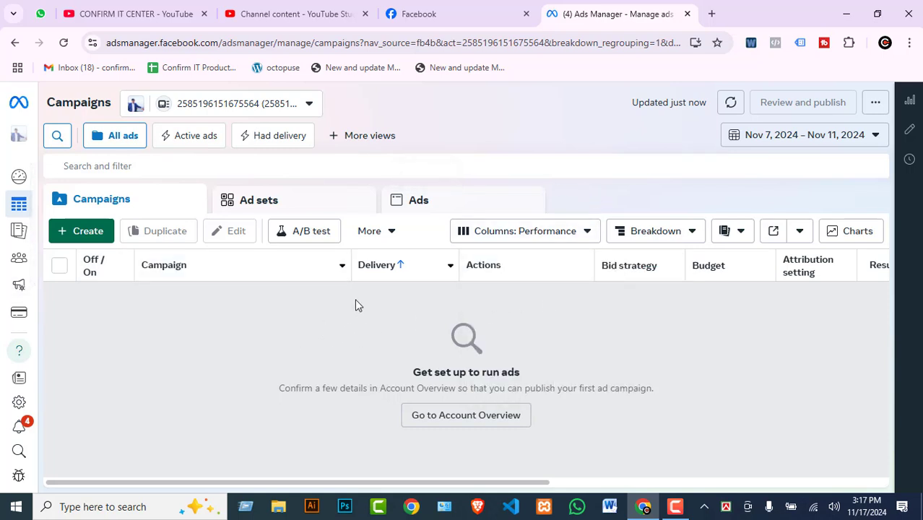
# Create a new campaign with the Awareness objective and leave its editor without publishing the draft.
pyautogui.click(80, 232)
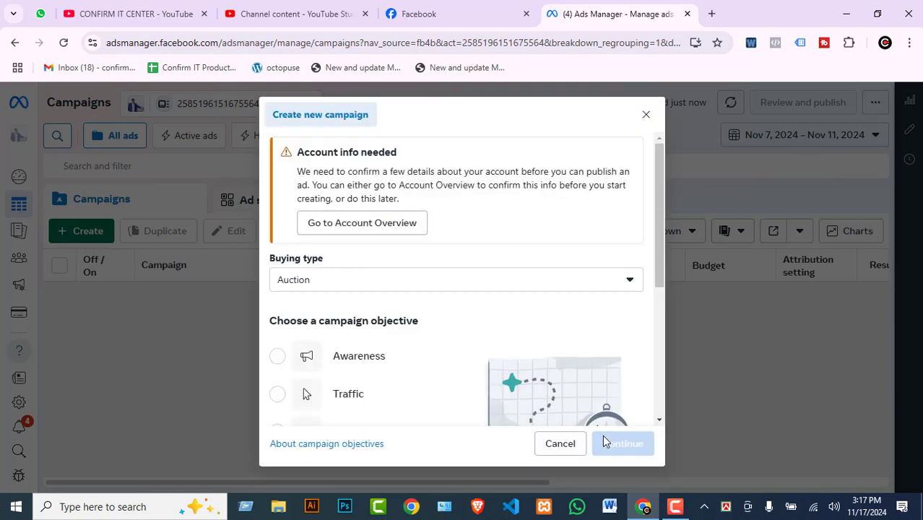
pyautogui.click(364, 357)
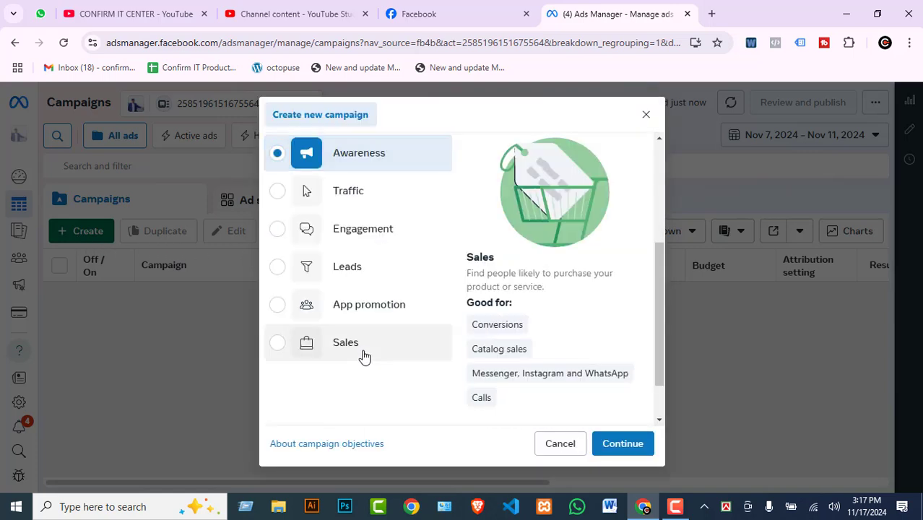
pyautogui.click(622, 443)
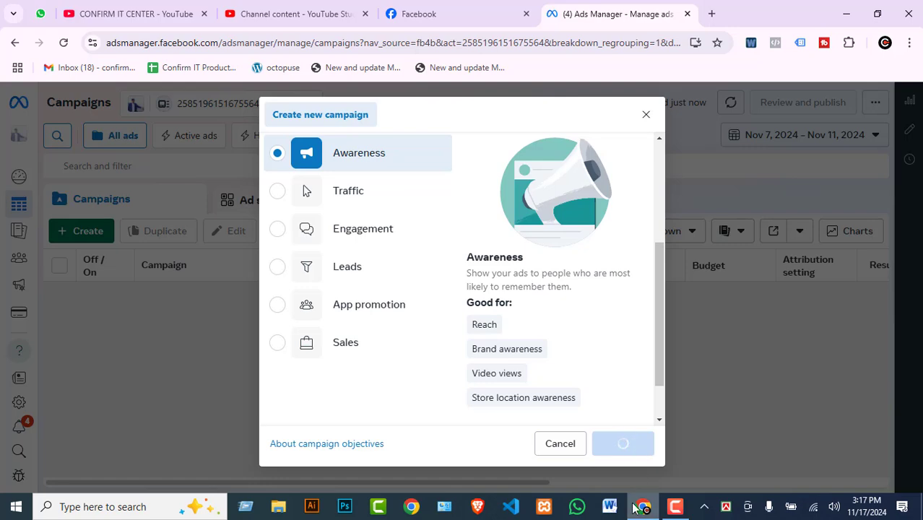
pyautogui.moveTo(634, 508)
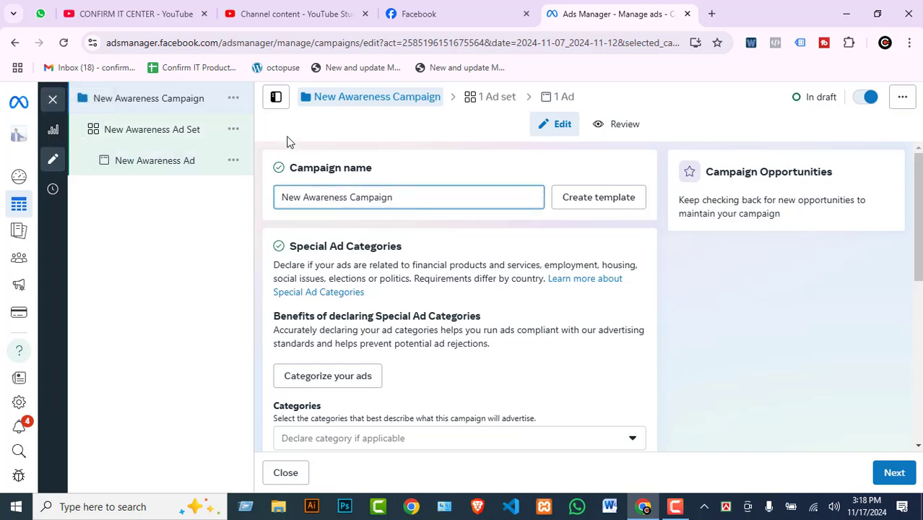
pyautogui.click(57, 109)
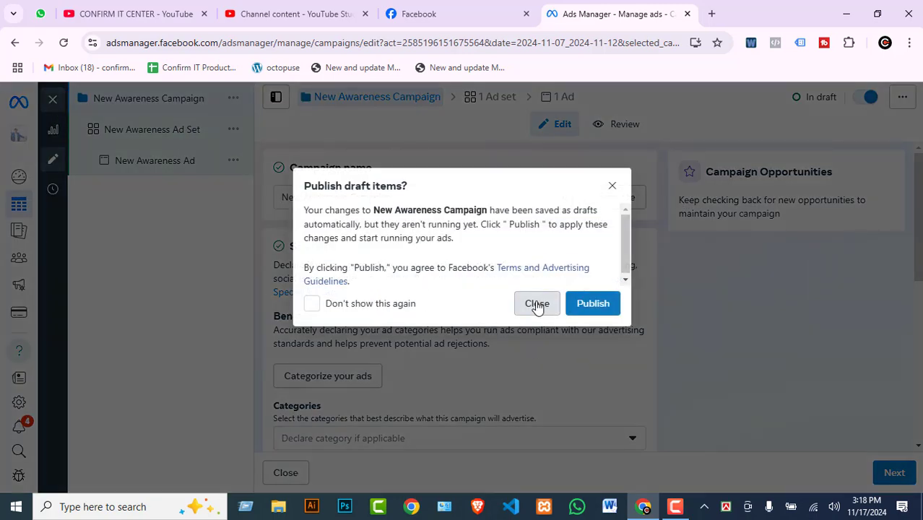
pyautogui.click(534, 302)
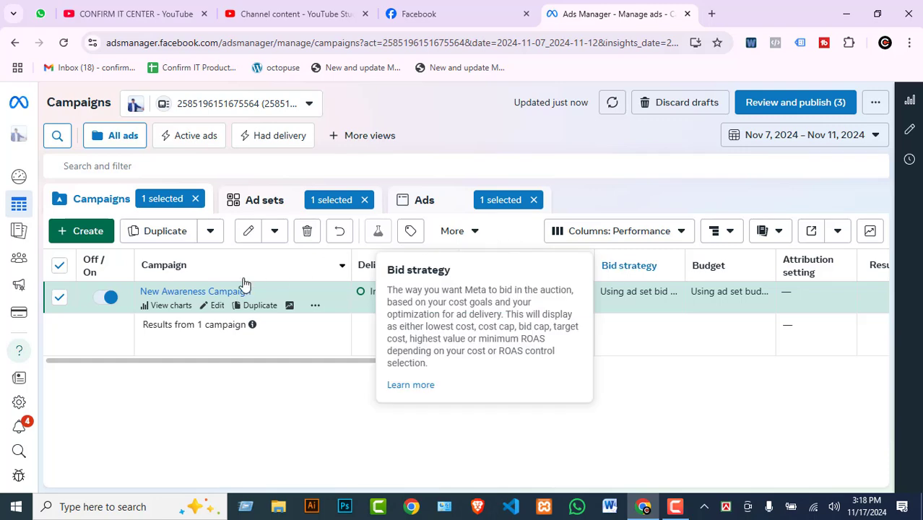
# Create a second Awareness campaign, leave it as an unpublished draft and dismiss the pop-ups over the campaign list.
pyautogui.click(90, 230)
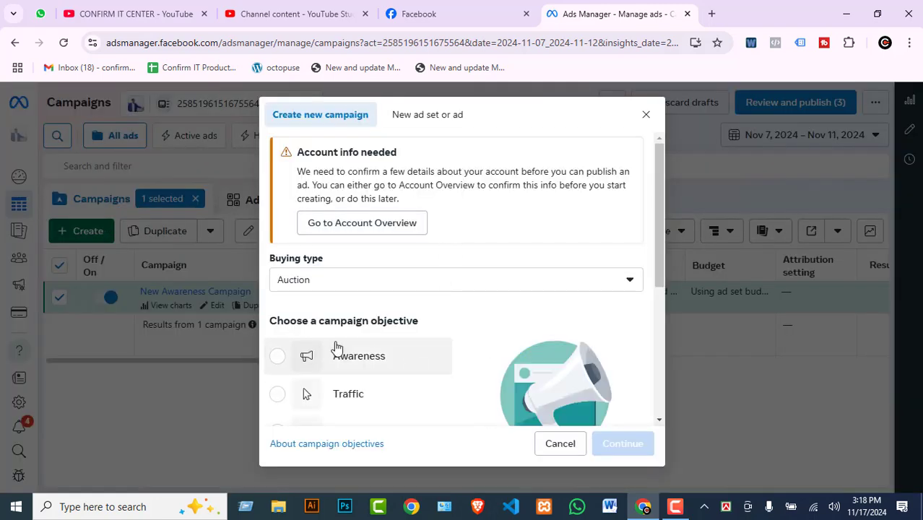
pyautogui.click(337, 349)
pyautogui.click(625, 443)
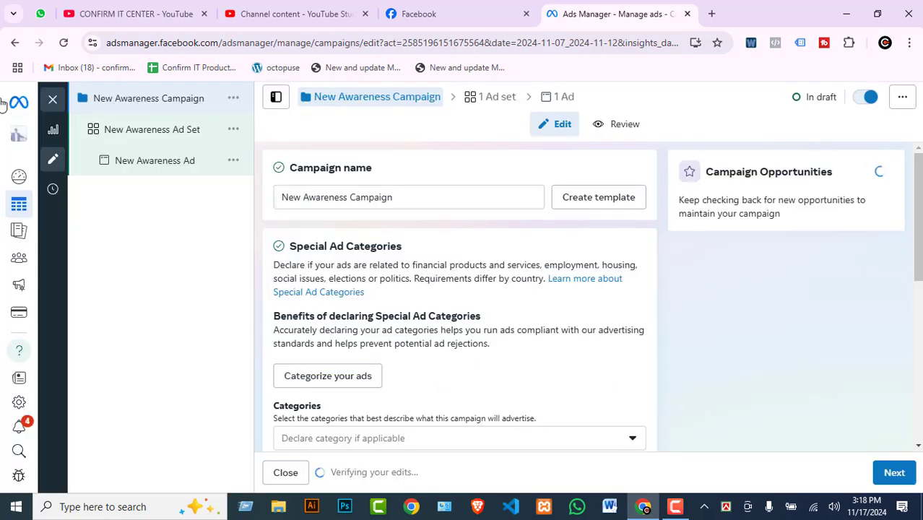
pyautogui.click(52, 99)
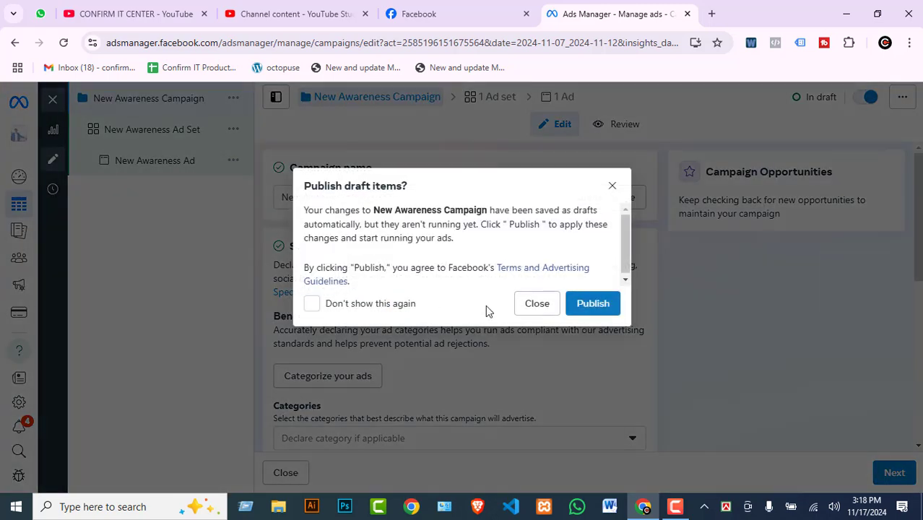
pyautogui.click(550, 306)
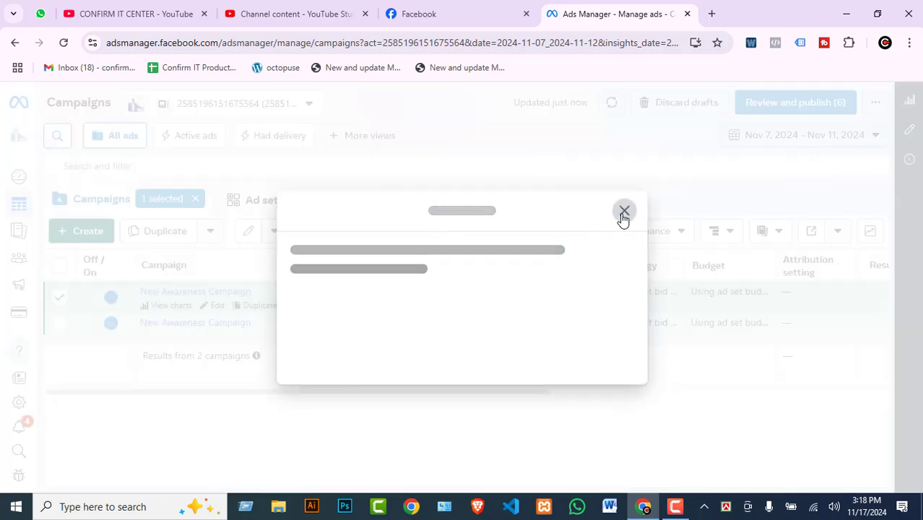
pyautogui.click(624, 212)
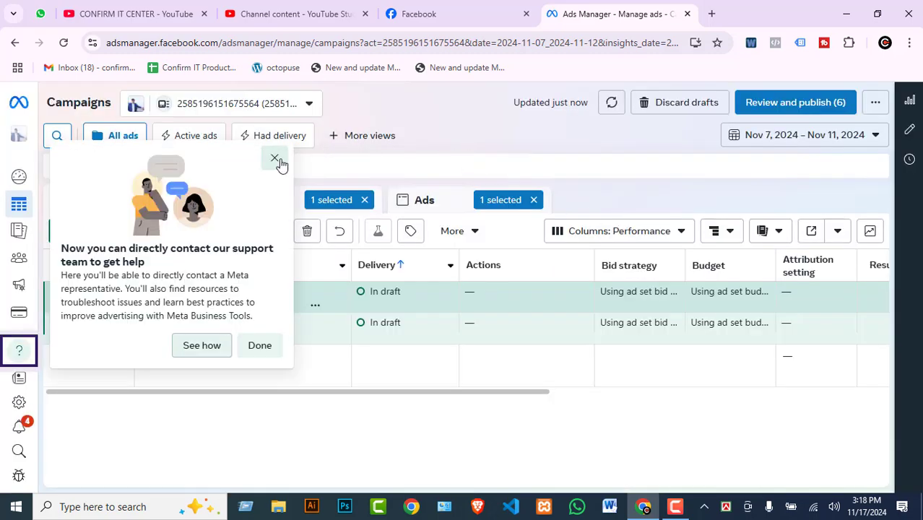
pyautogui.click(275, 159)
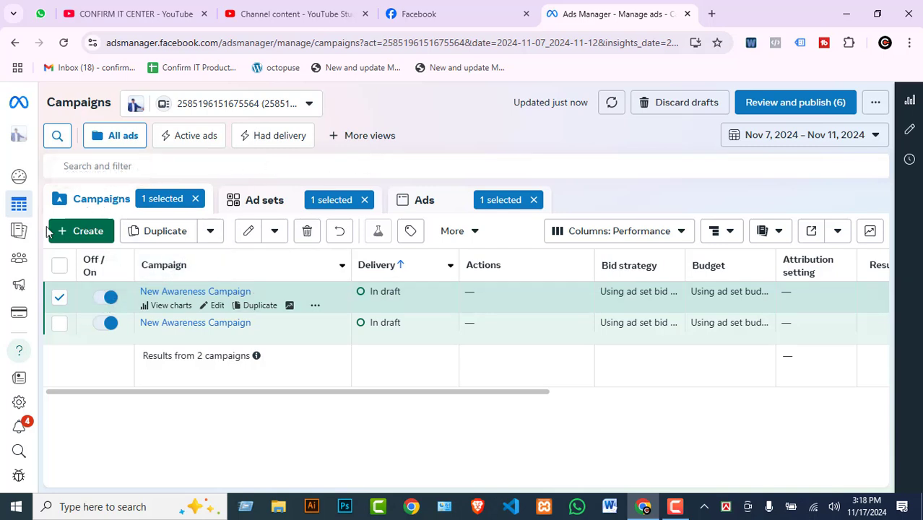
# Create a third campaign with the Awareness objective and continue to its campaign settings.
pyautogui.click(84, 231)
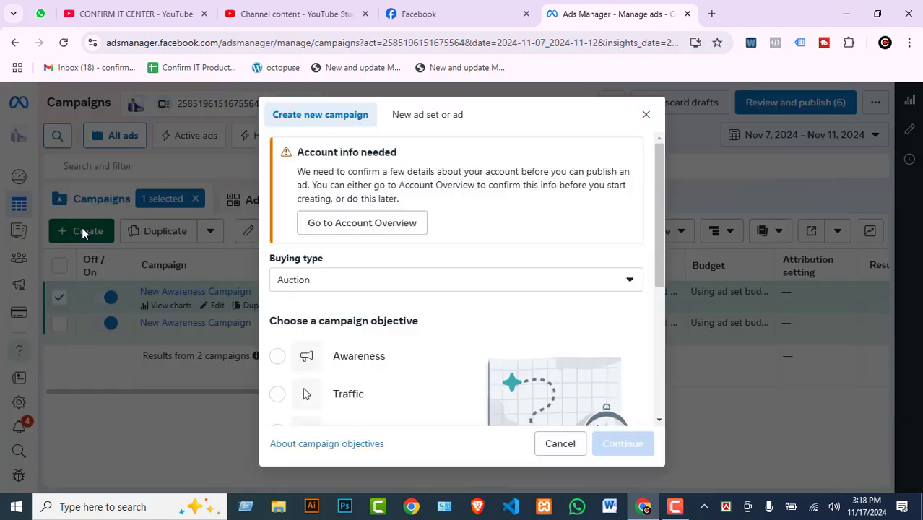
pyautogui.scroll(-1, 401, 311)
pyautogui.click(361, 292)
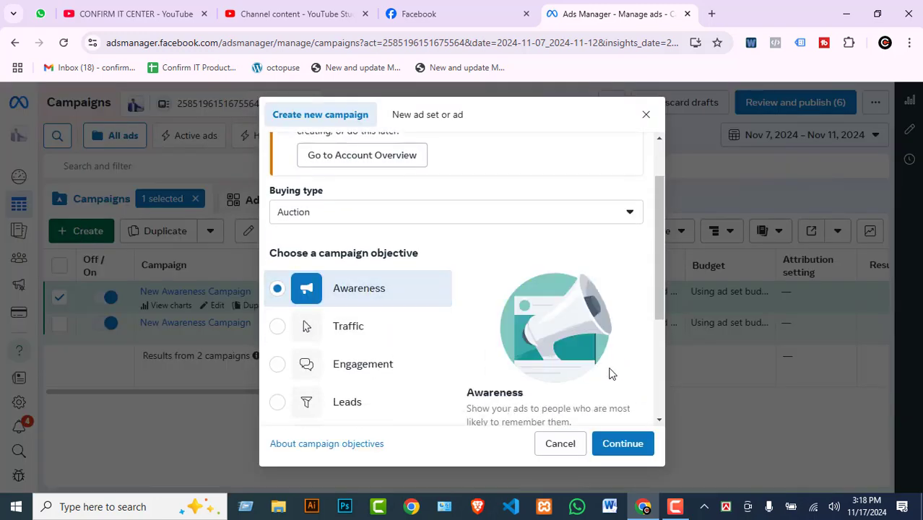
pyautogui.scroll(-2, 632, 418)
pyautogui.click(633, 442)
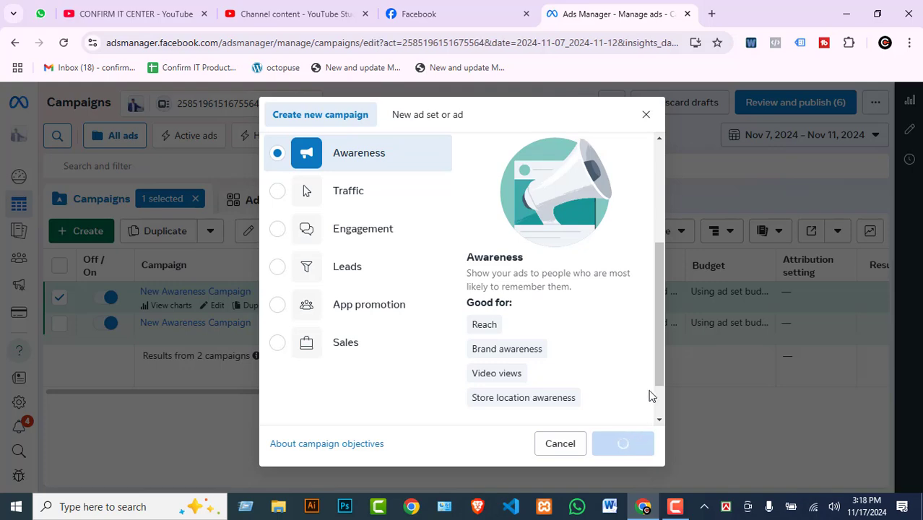
# Rename the new Awareness campaign as "Nov 17" and proceed to its ad set settings.
pyautogui.scroll(-6, 451, 342)
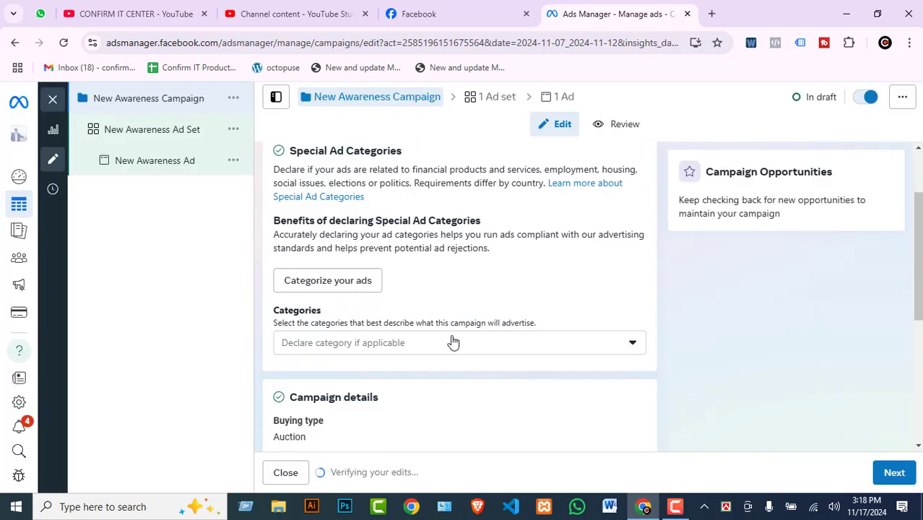
pyautogui.scroll(5, 404, 303)
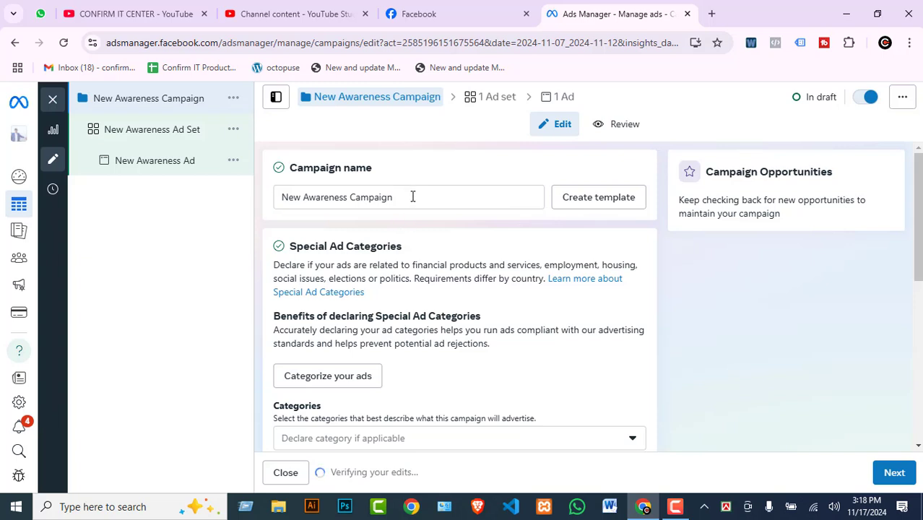
pyautogui.moveTo(413, 195); pyautogui.dragTo(201, 202)
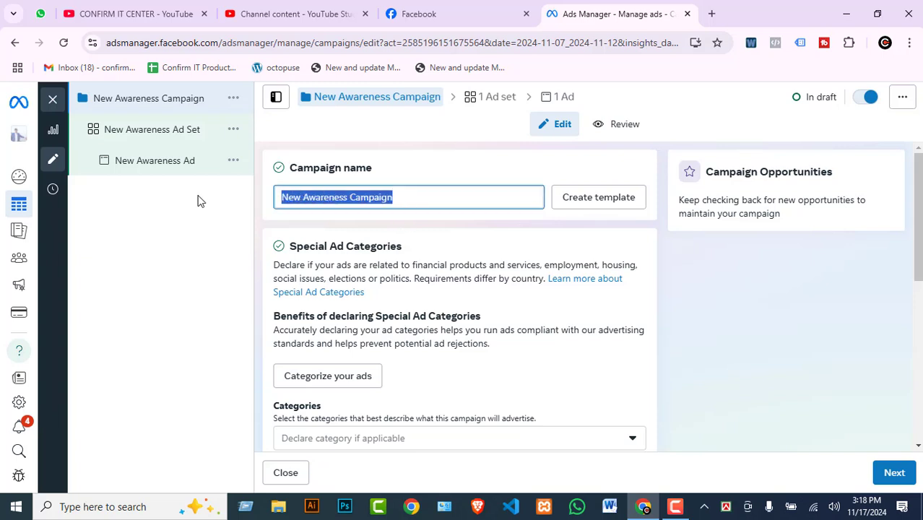
pyautogui.write('Nov')
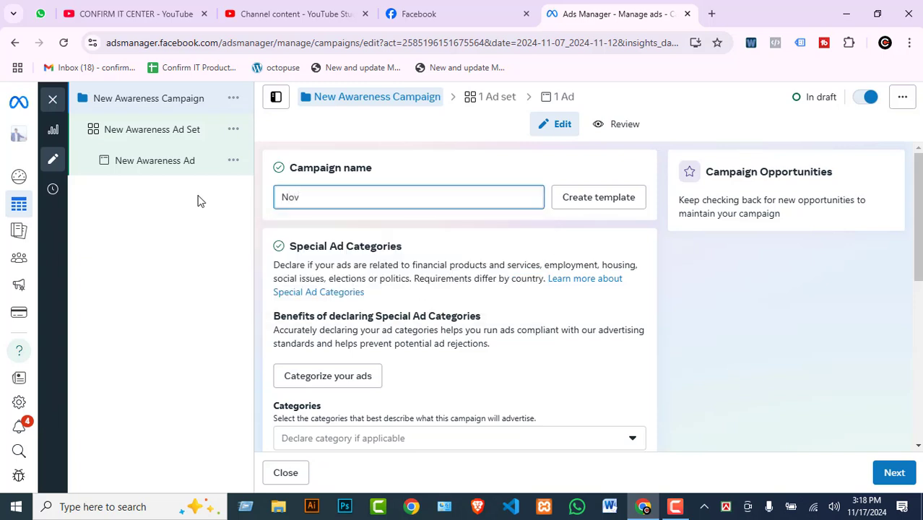
pyautogui.write(' 1')
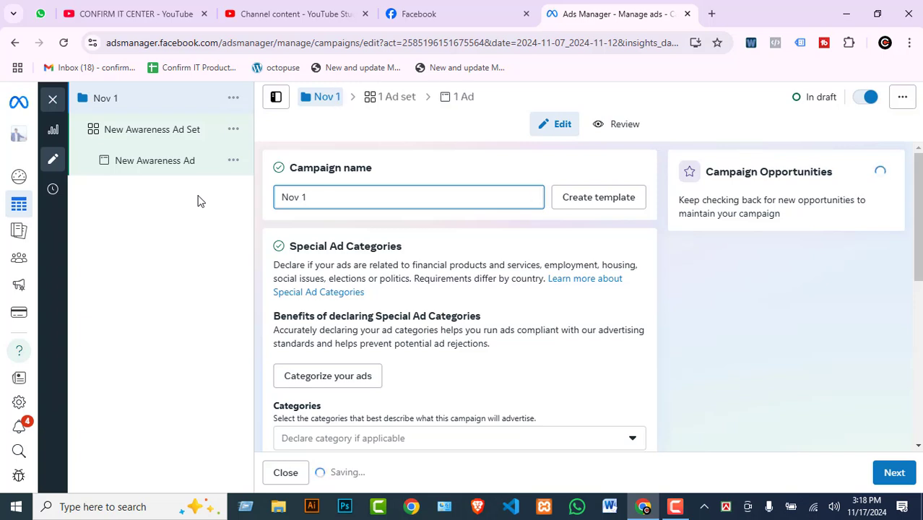
pyautogui.write('7')
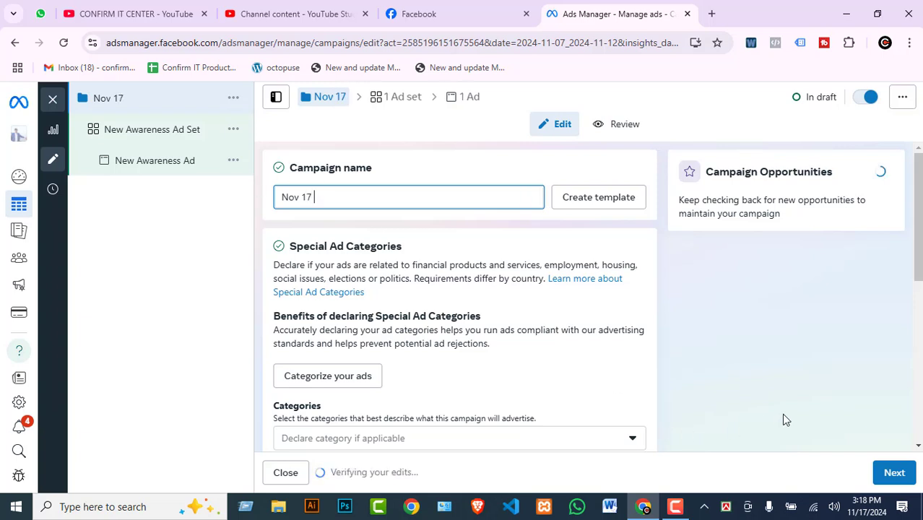
pyautogui.click(895, 473)
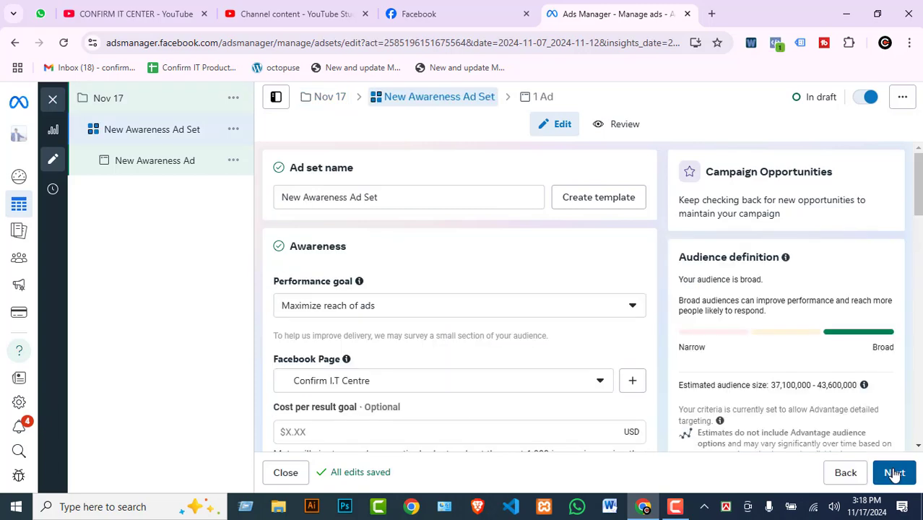
# Remove Bangladesh from the ad set's included locations and add the country Bangladesh again.
pyautogui.scroll(-3, 423, 270)
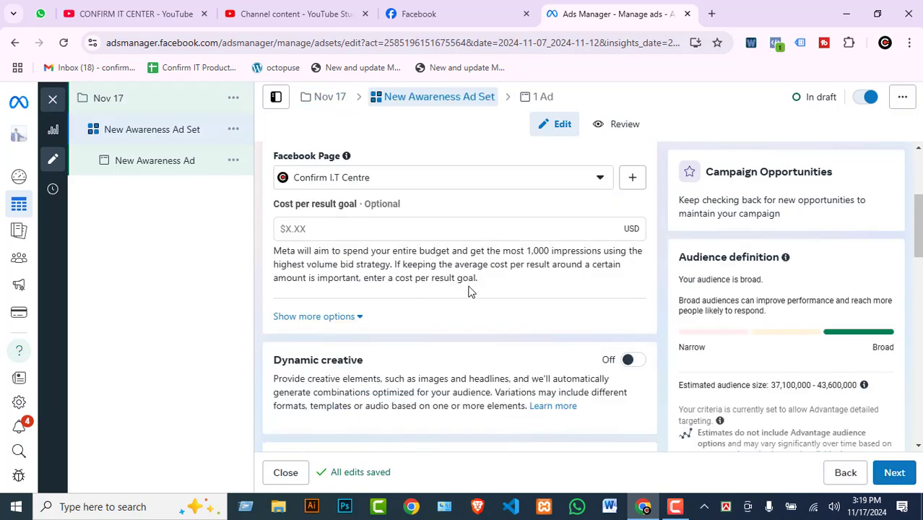
pyautogui.scroll(-10, 467, 289)
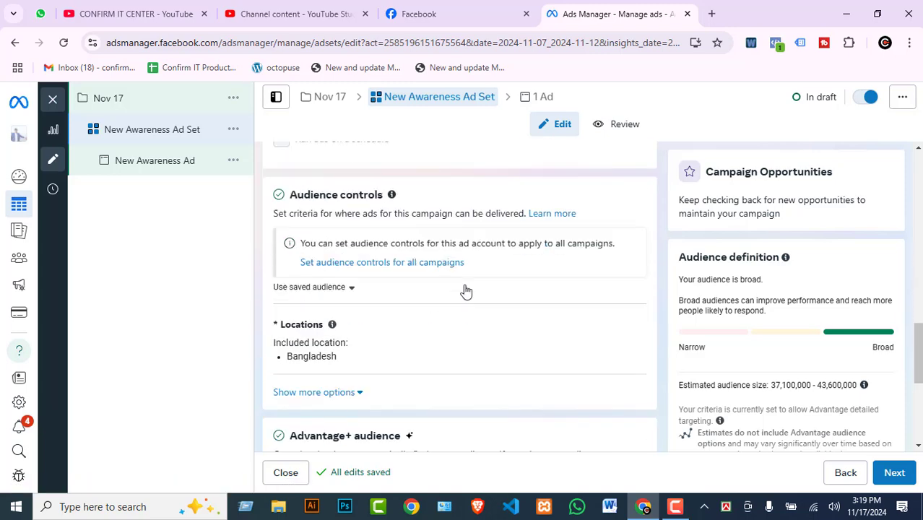
pyautogui.scroll(-1, 446, 291)
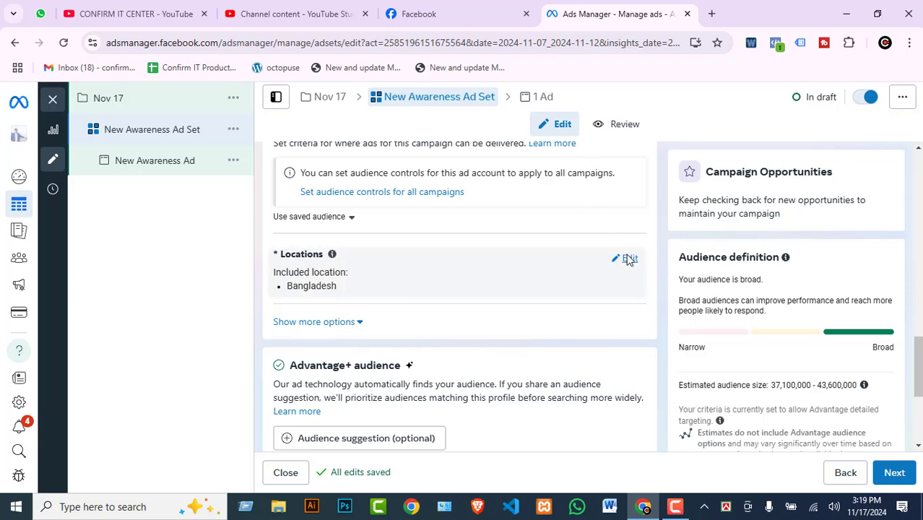
pyautogui.click(629, 260)
pyautogui.scroll(-2, 426, 299)
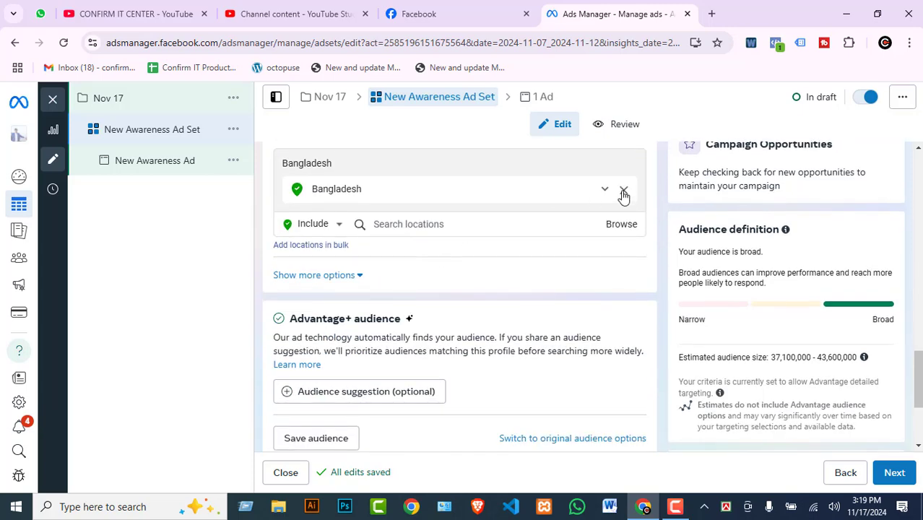
pyautogui.click(624, 194)
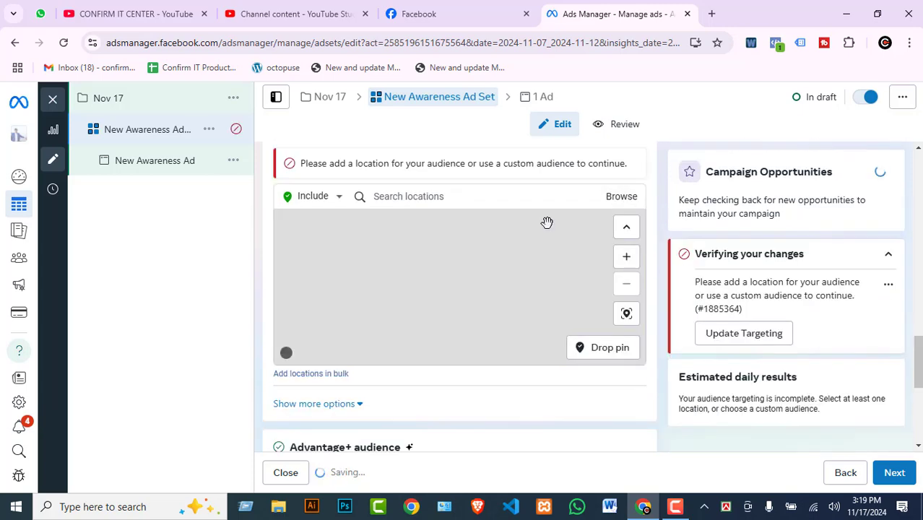
pyautogui.click(412, 199)
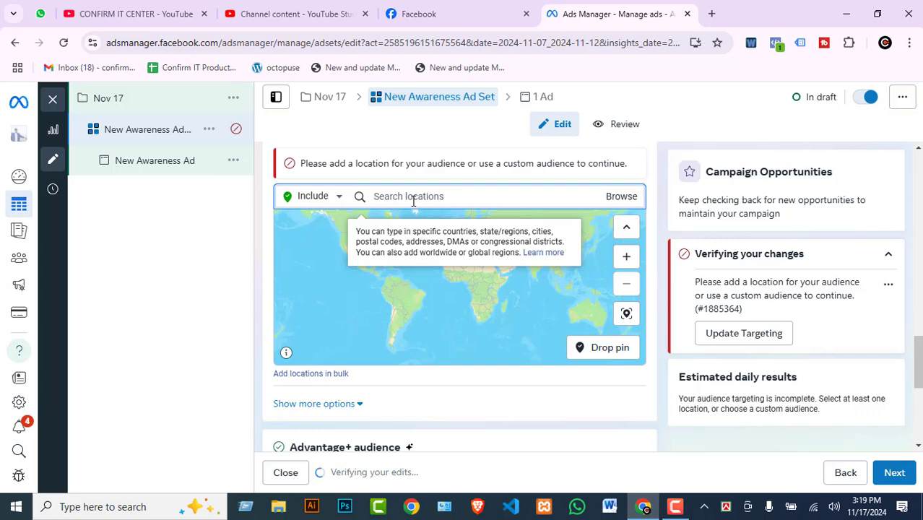
pyautogui.write('bangladesh')
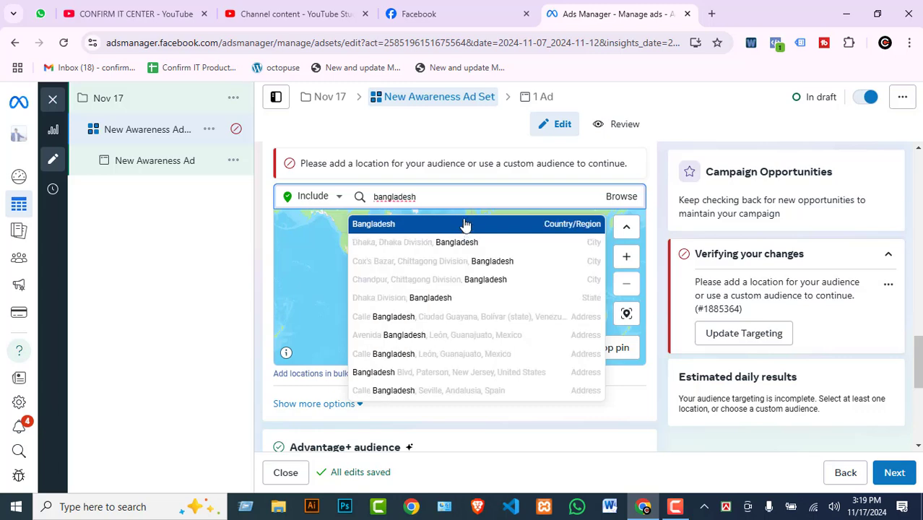
pyautogui.click(465, 225)
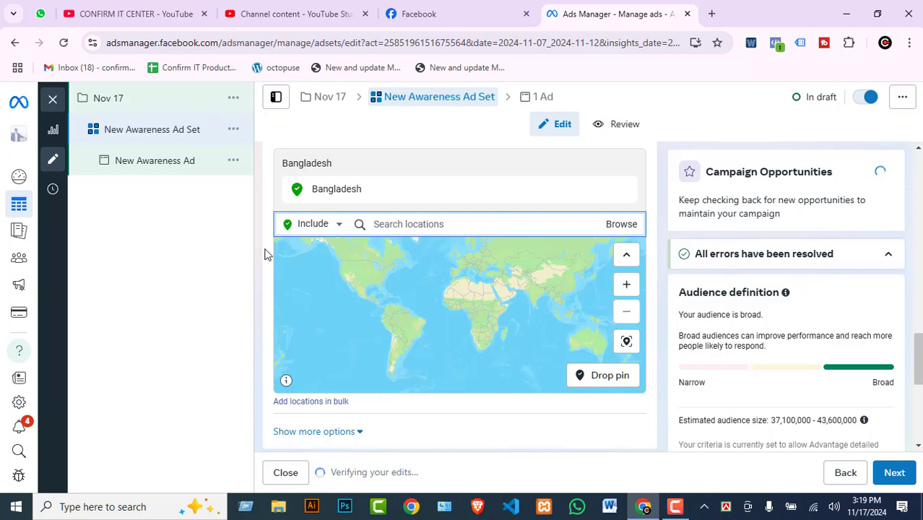
# Expand the additional audience control options and set the minimum age to 20.
pyautogui.scroll(-1, 265, 273)
pyautogui.scroll(-2, 275, 282)
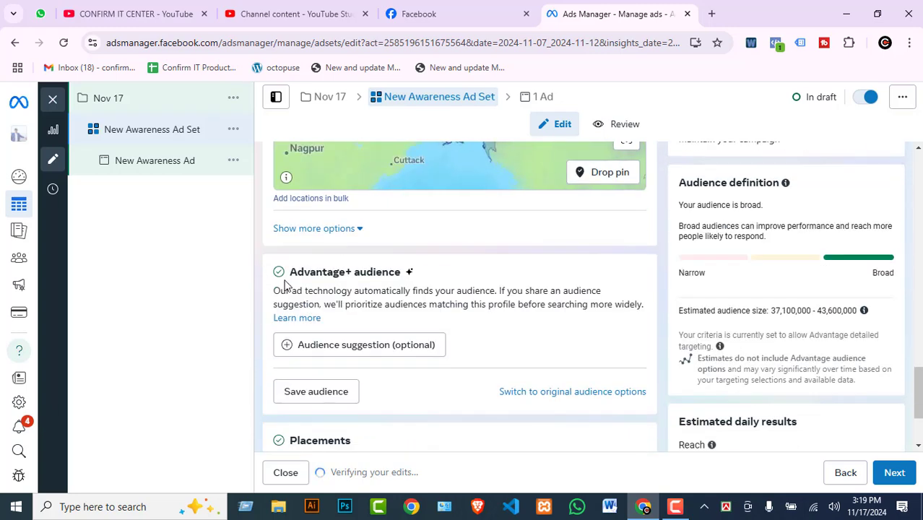
pyautogui.click(301, 229)
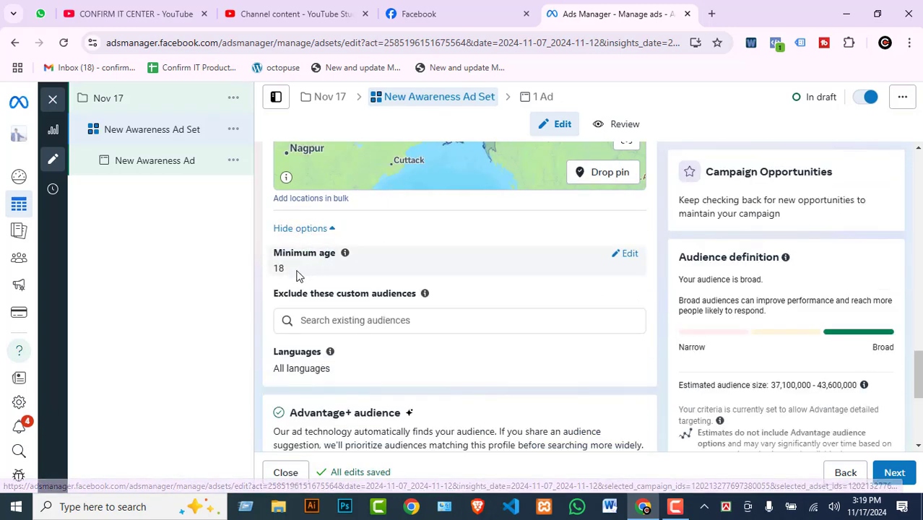
pyautogui.scroll(1, 383, 278)
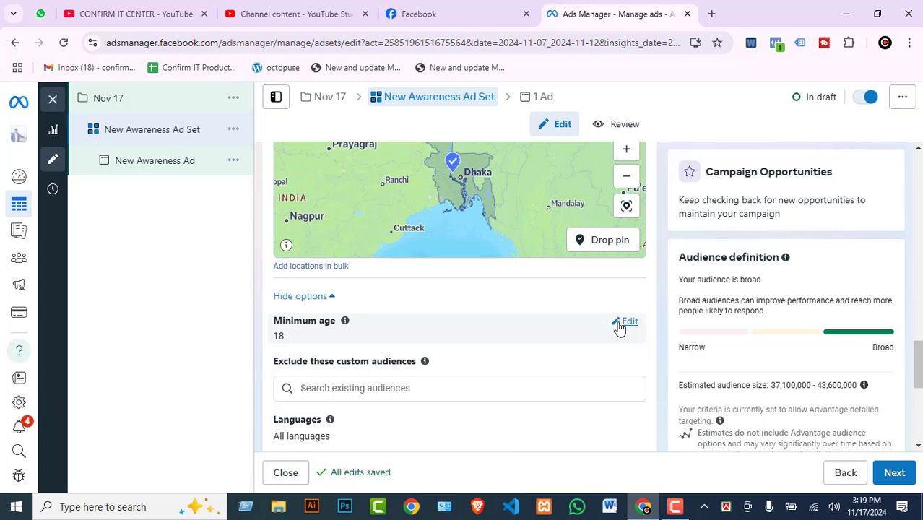
pyautogui.click(627, 323)
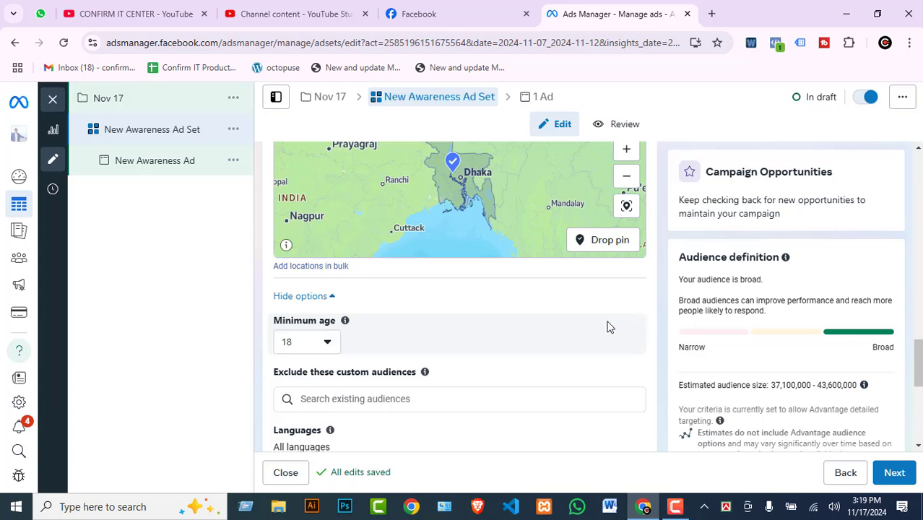
pyautogui.click(321, 345)
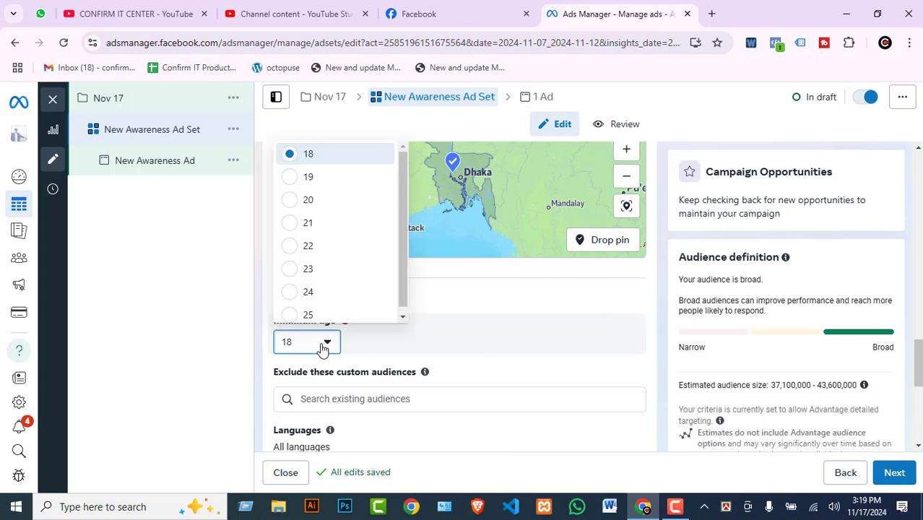
pyautogui.click(320, 207)
# Set the minimum age in the audience controls back to 18.
pyautogui.click(291, 344)
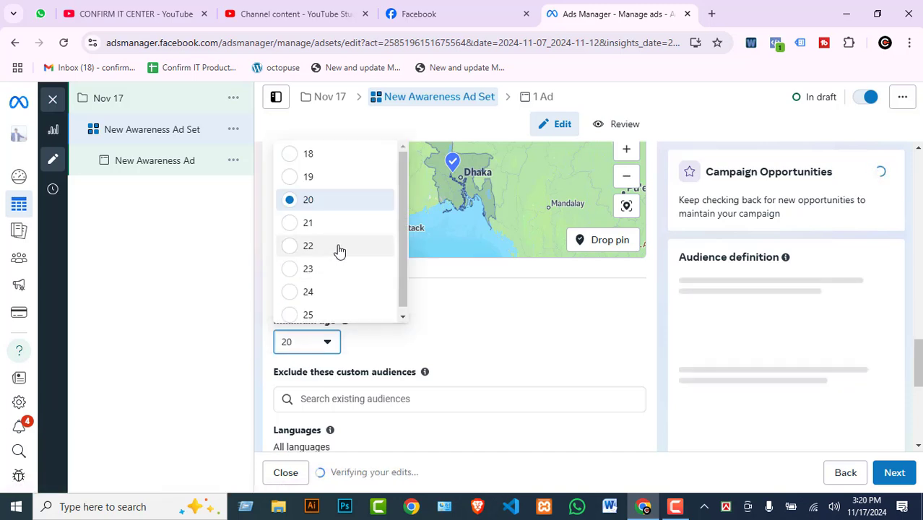
pyautogui.click(290, 154)
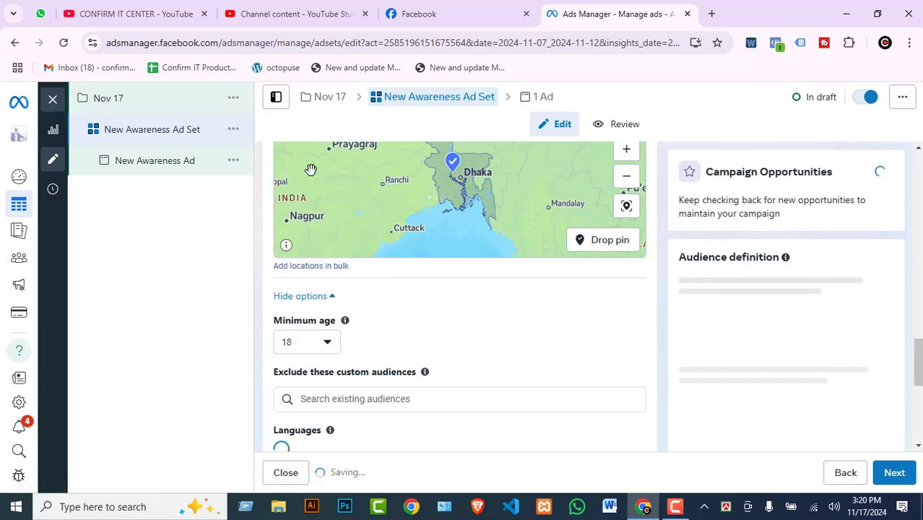
pyautogui.click(291, 343)
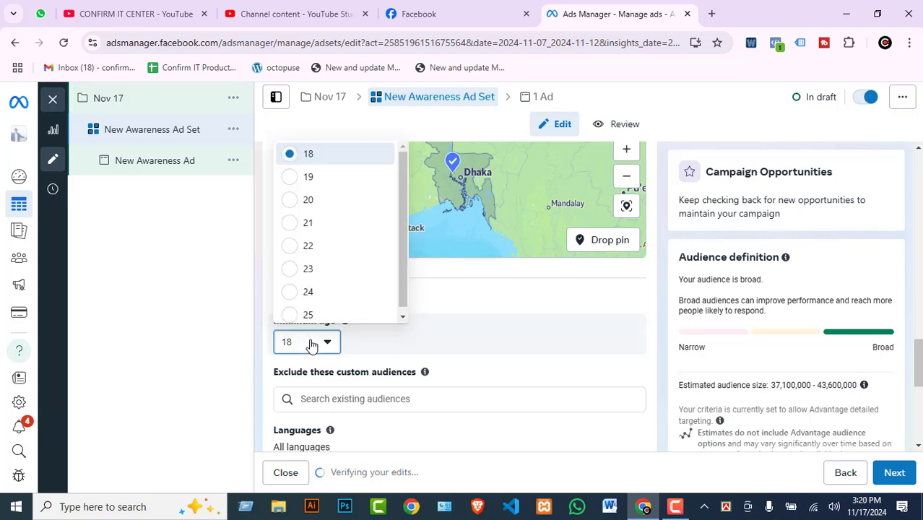
pyautogui.click(496, 303)
# Expand the additional audience control options again and check which existing custom audiences can be excluded.
pyautogui.scroll(-2, 489, 329)
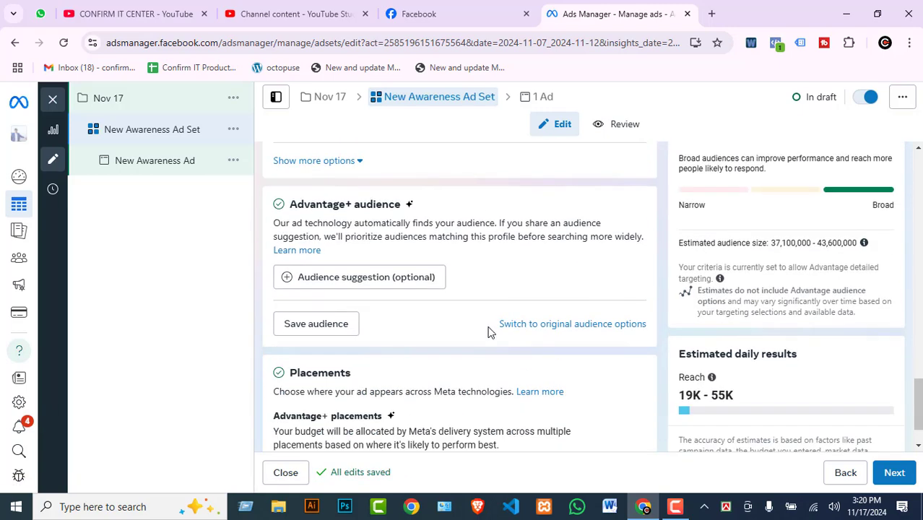
pyautogui.scroll(3, 484, 330)
pyautogui.click(326, 364)
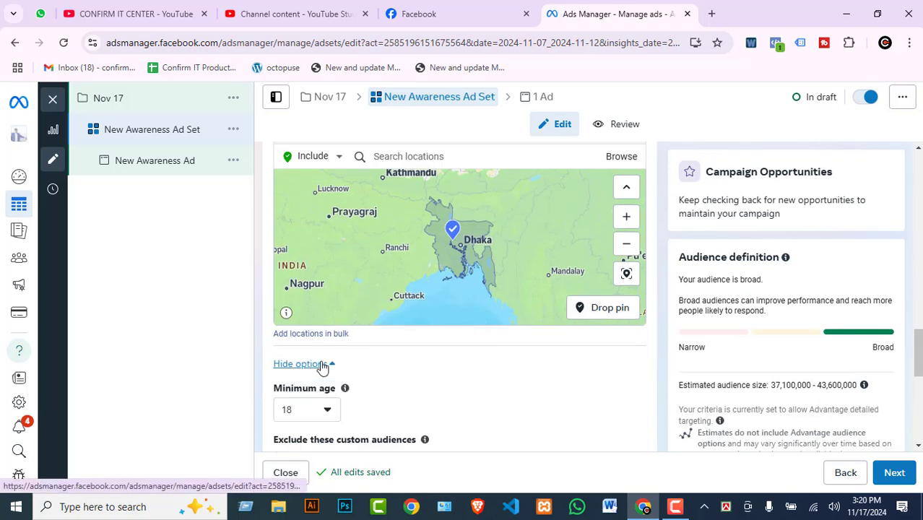
pyautogui.scroll(-3, 478, 347)
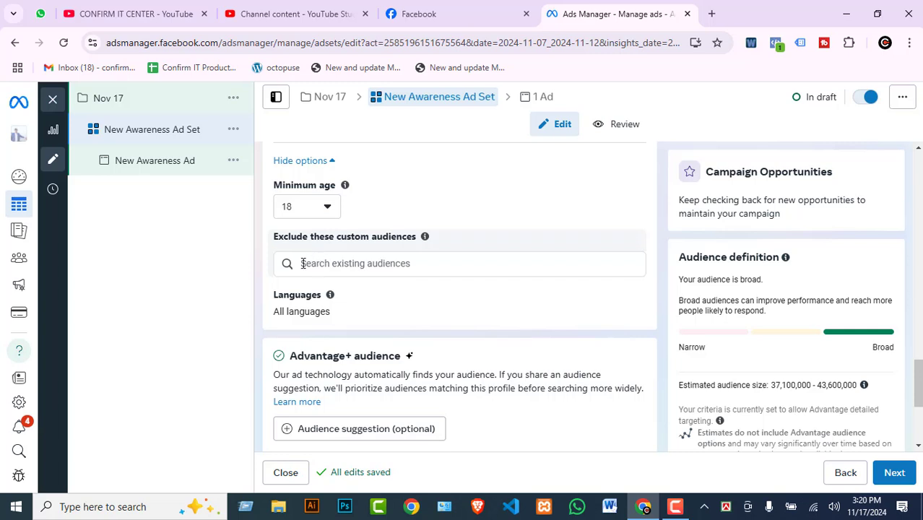
pyautogui.click(343, 262)
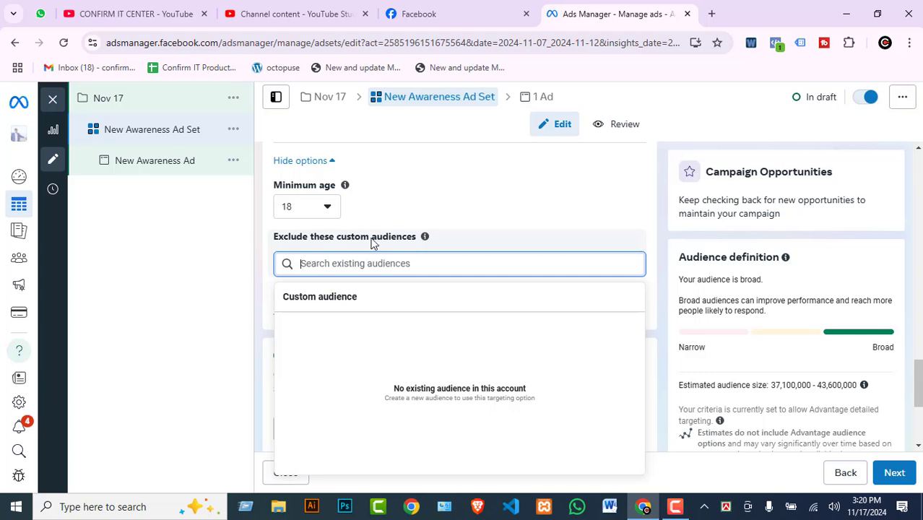
pyautogui.click(269, 278)
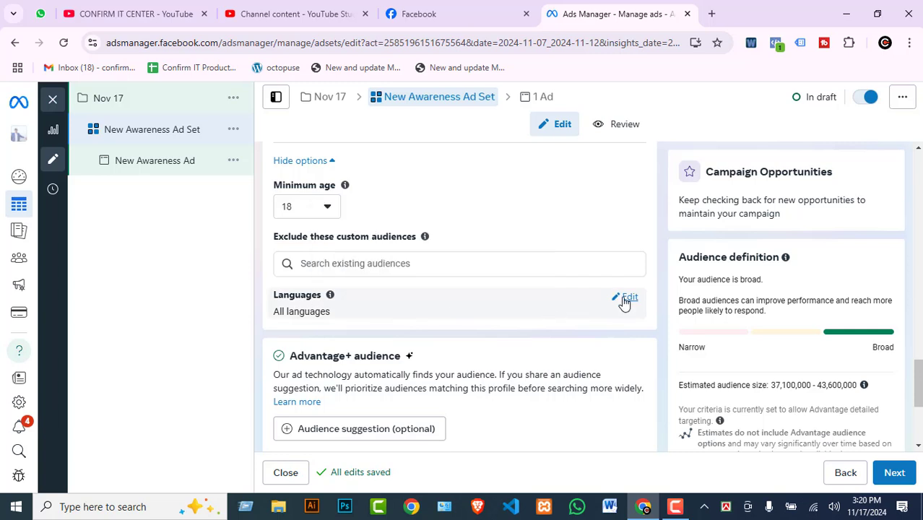
# Add Bengali as a targeted language in the audience controls.
pyautogui.click(624, 299)
pyautogui.click(339, 315)
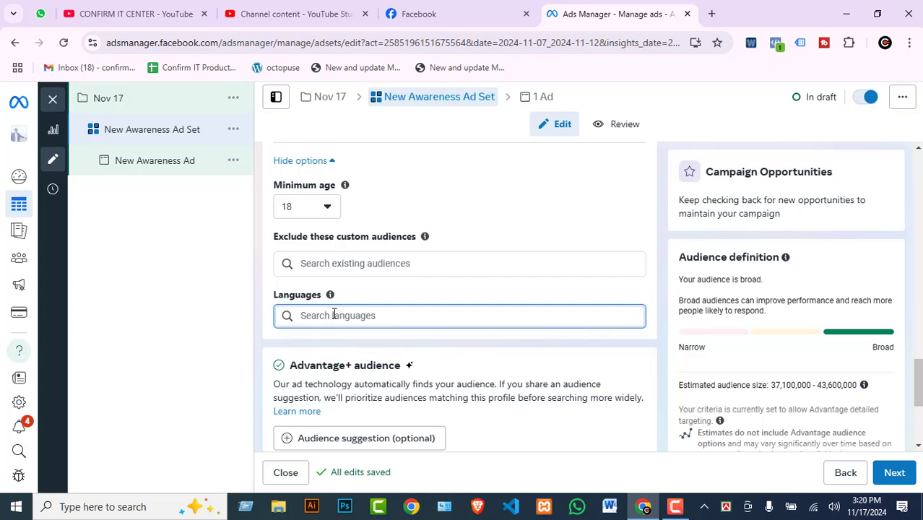
pyautogui.write('ban')
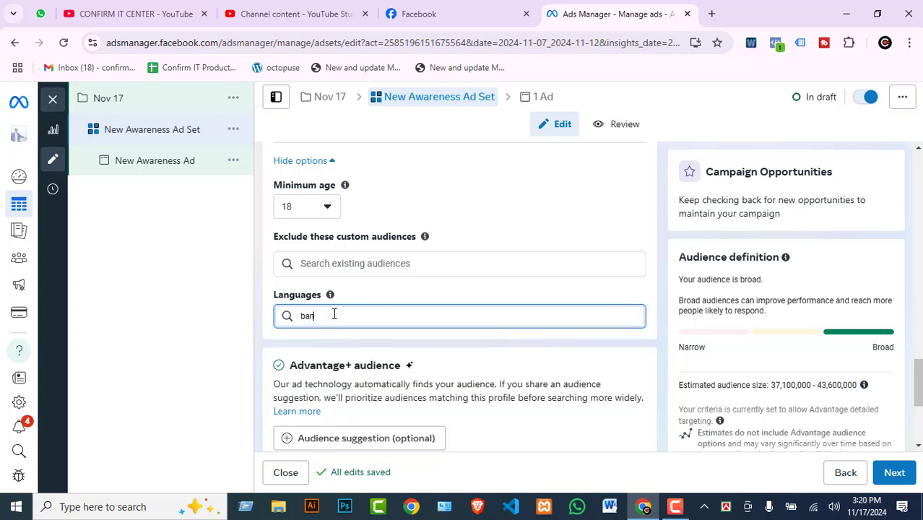
pyautogui.write('g')
pyautogui.press('BackSpace')
pyautogui.press('BackSpace')
pyautogui.press('BackSpace')
pyautogui.press('BackSpace')
pyautogui.write('b')
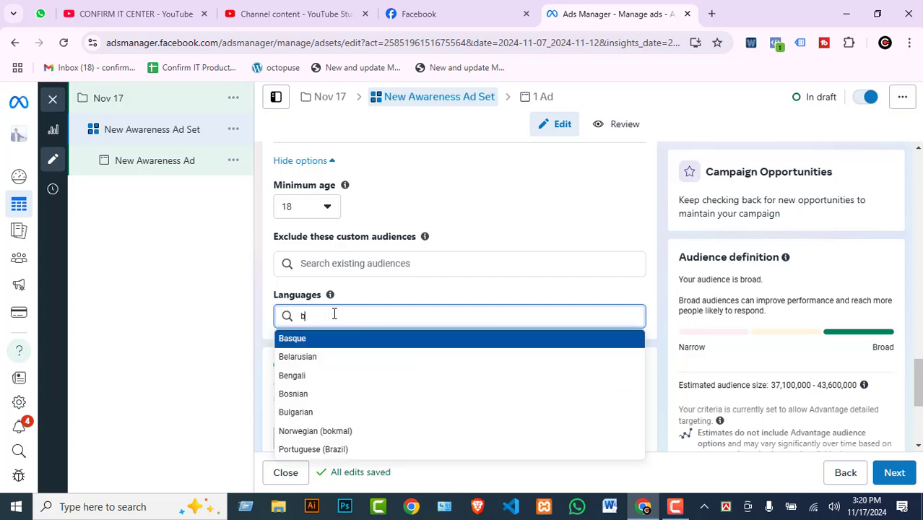
pyautogui.write('e')
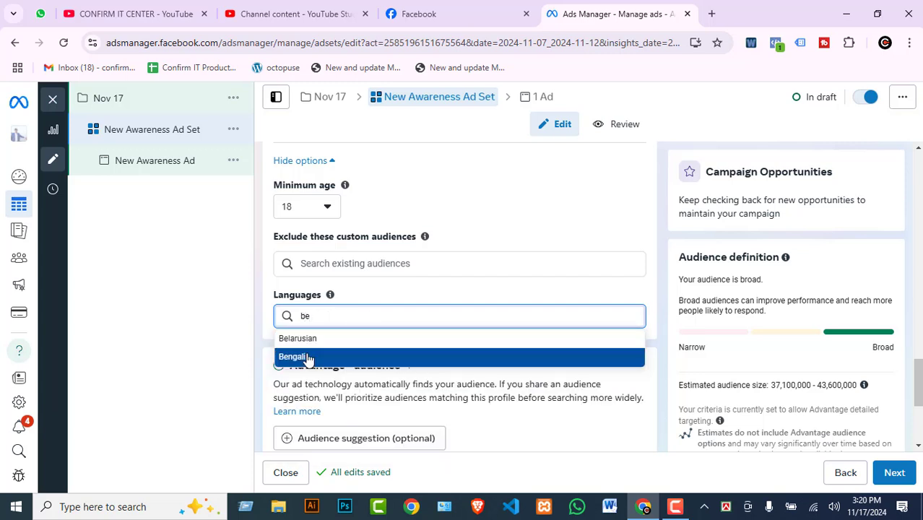
pyautogui.press('Return')
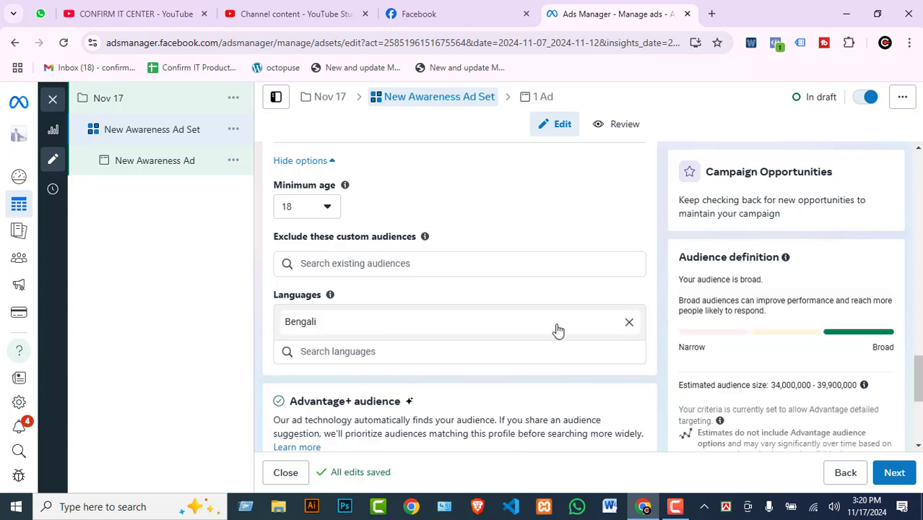
# Remove Bengali from the targeted languages and add English (All) instead.
pyautogui.click(629, 322)
pyautogui.click(353, 315)
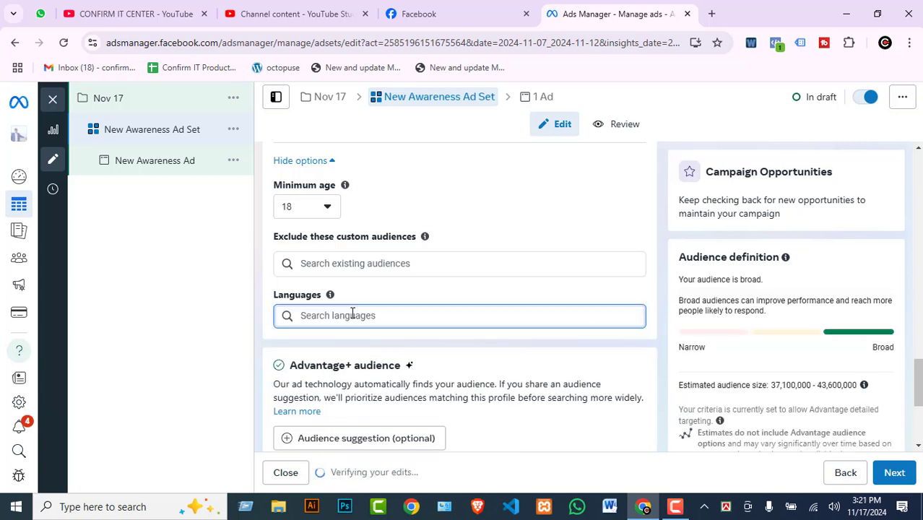
pyautogui.write('eng')
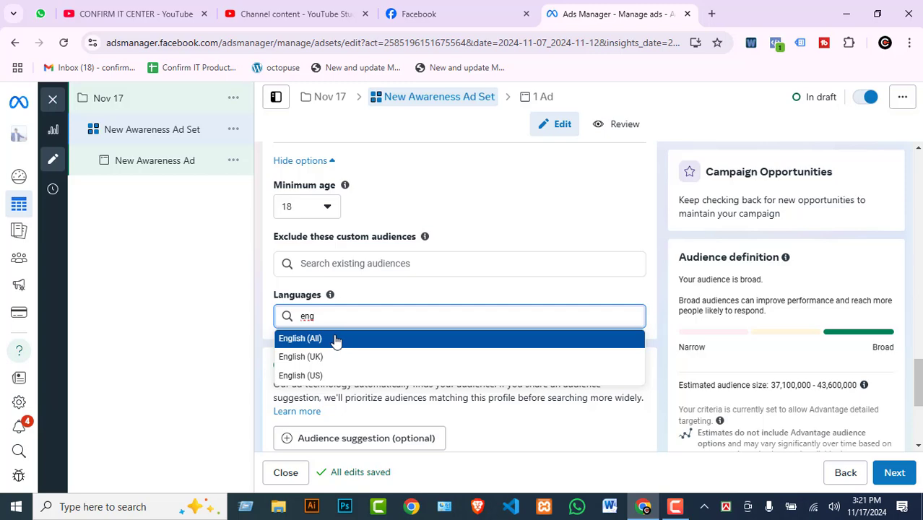
pyautogui.click(302, 342)
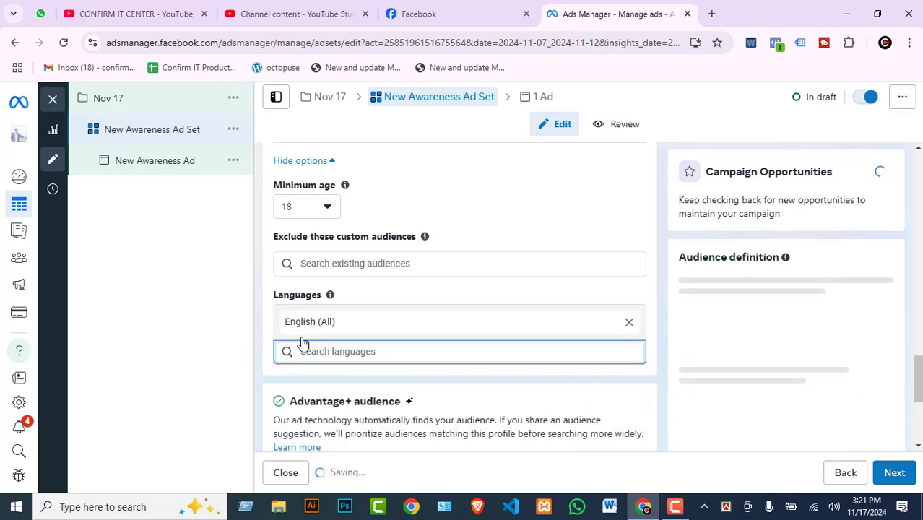
# Open the audience suggestion options of the Advantage+ audience and set the suggested maximum age to 40.
pyautogui.scroll(-2, 474, 314)
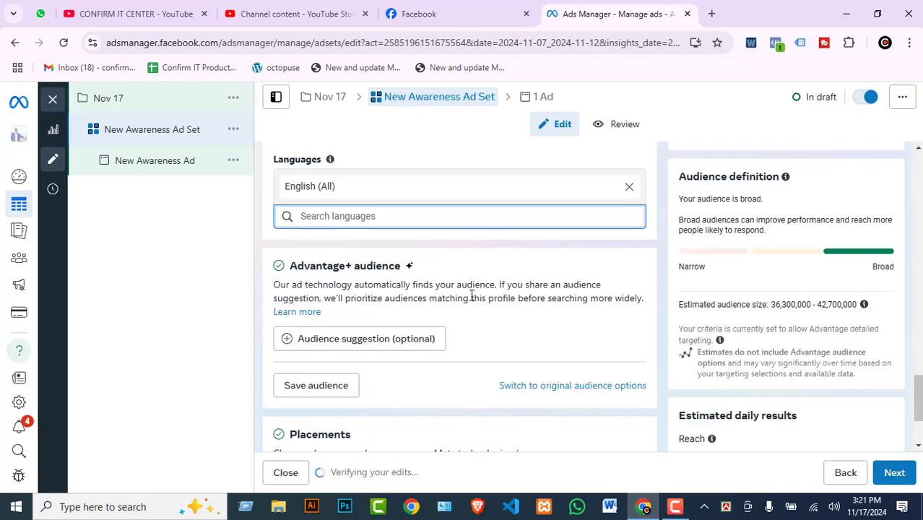
pyautogui.scroll(2, 471, 300)
pyautogui.scroll(-2, 433, 307)
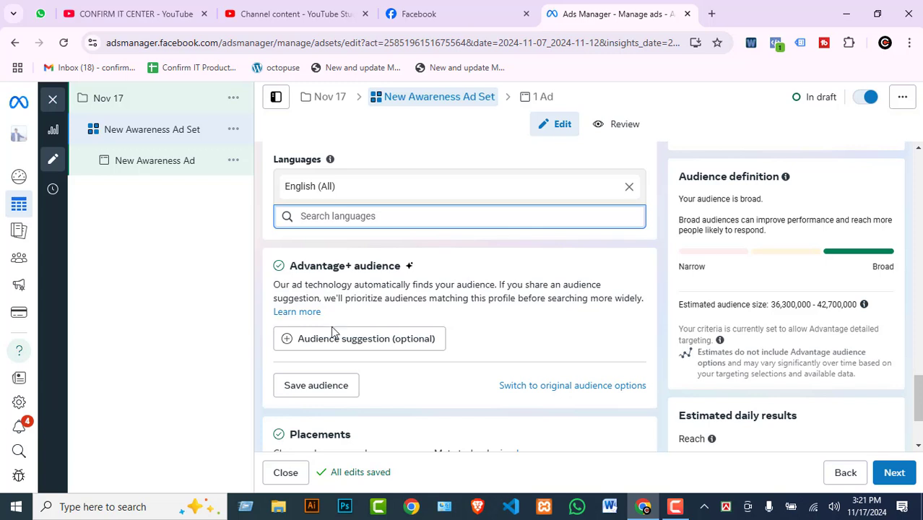
pyautogui.click(311, 340)
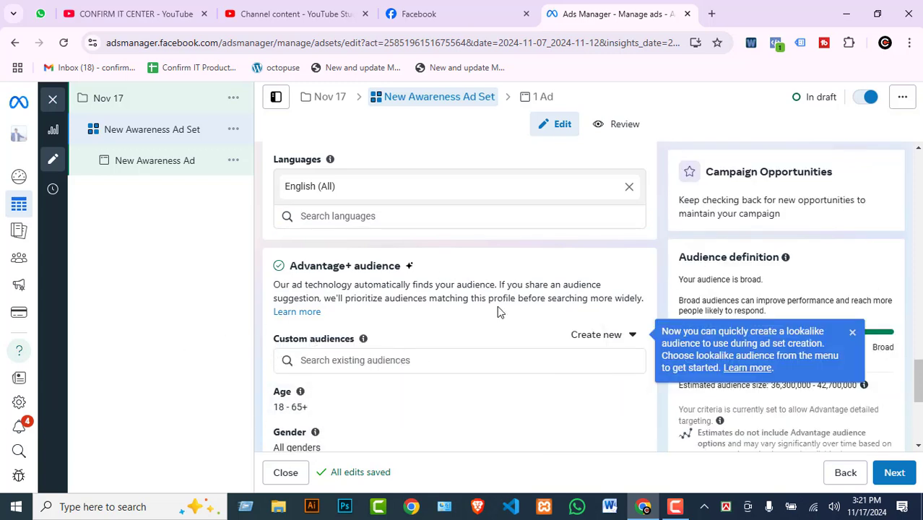
pyautogui.scroll(-1, 477, 314)
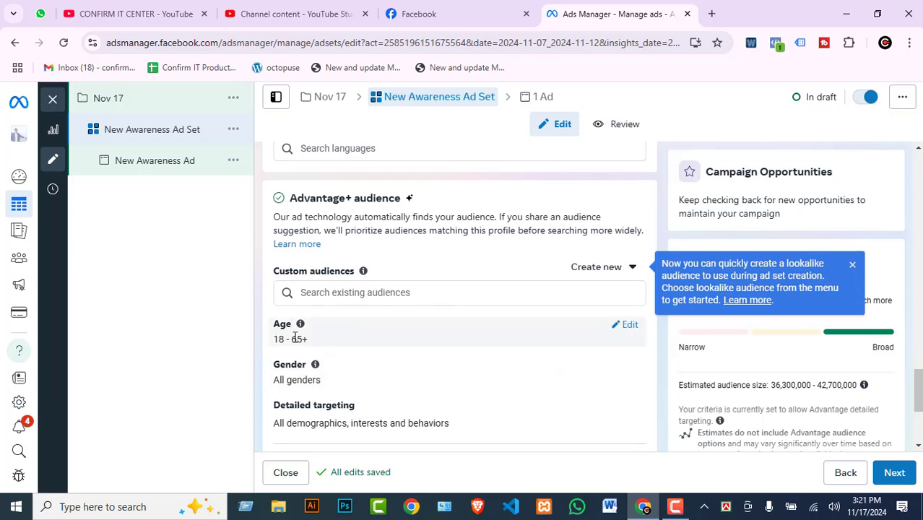
pyautogui.click(625, 326)
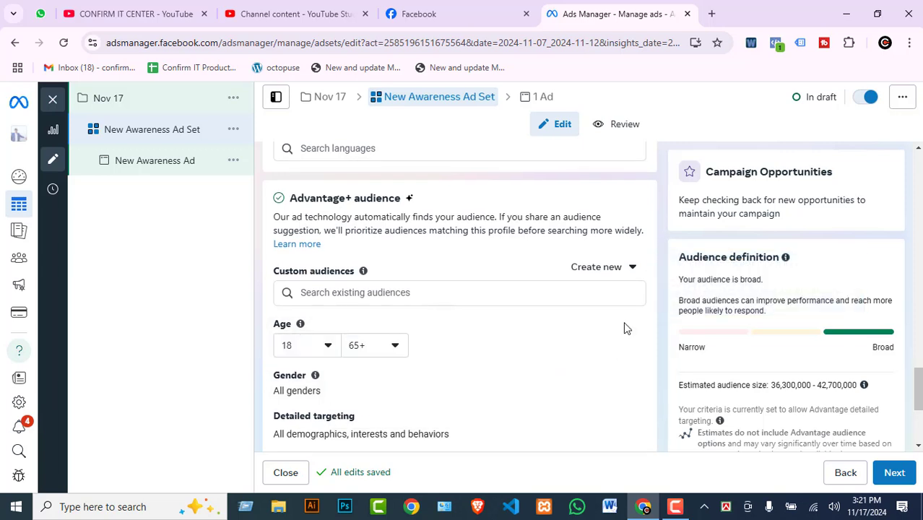
pyautogui.click(282, 349)
pyautogui.click(377, 348)
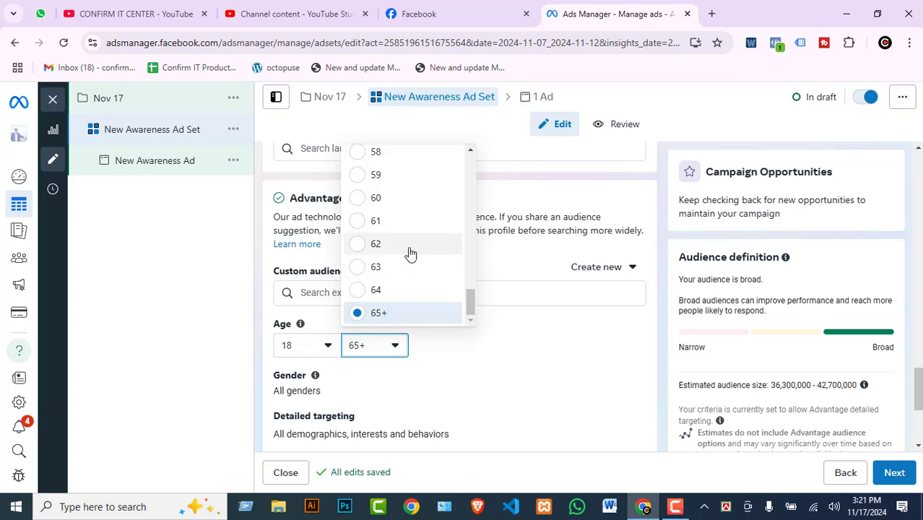
pyautogui.scroll(4, 363, 261)
pyautogui.scroll(3, 403, 216)
pyautogui.scroll(-1, 412, 231)
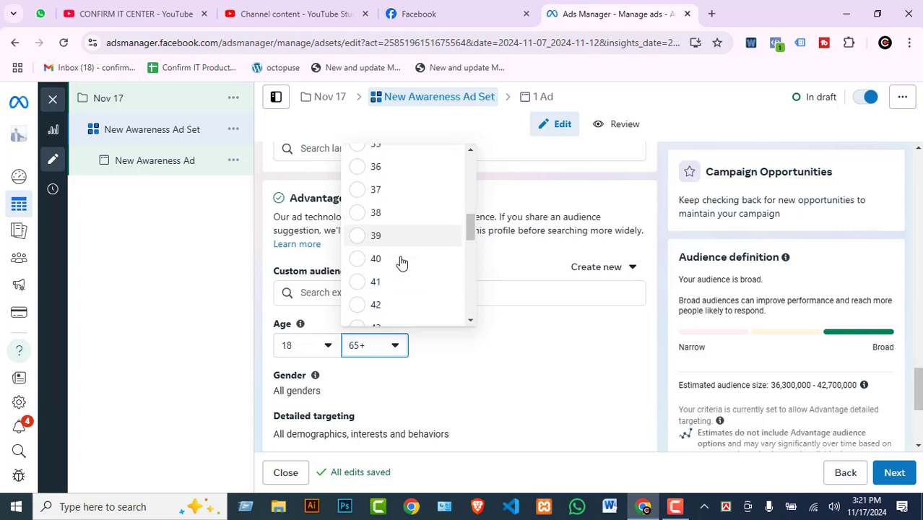
pyautogui.click(381, 252)
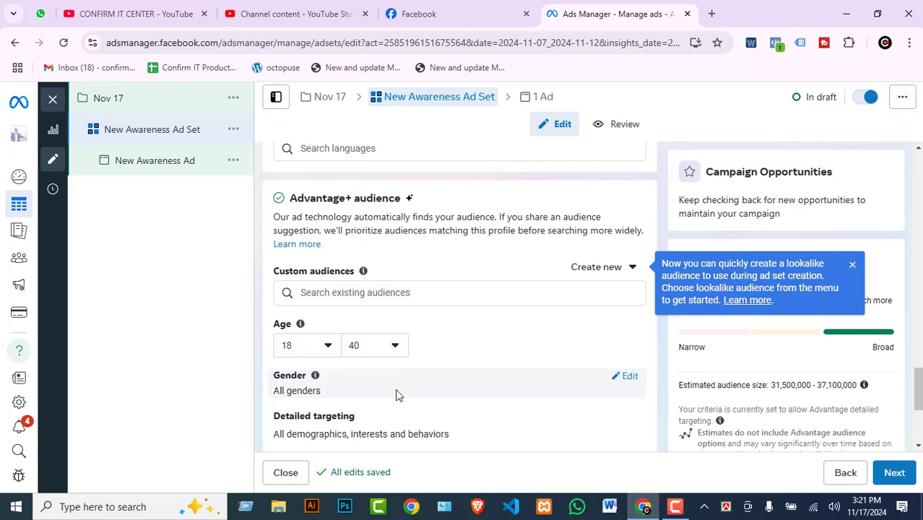
# Try Men and Women as the suggested gender and set it back to All.
pyautogui.click(633, 379)
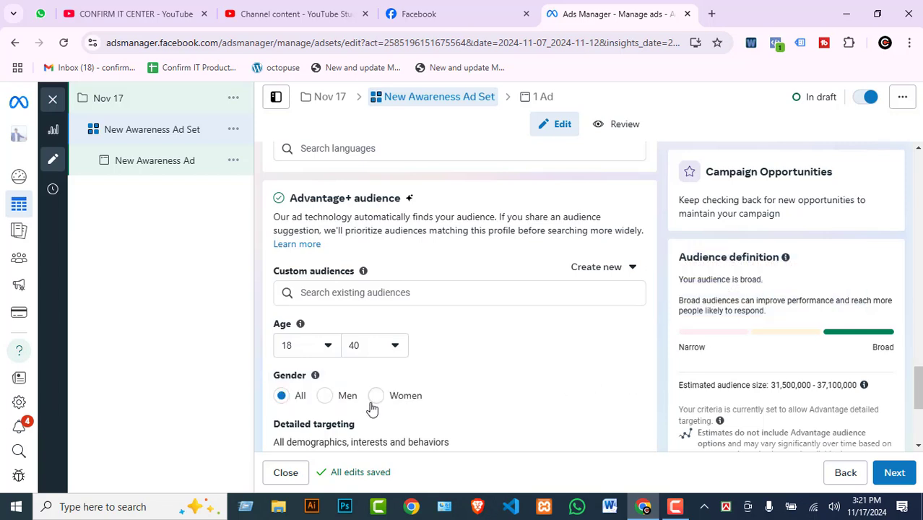
pyautogui.click(324, 397)
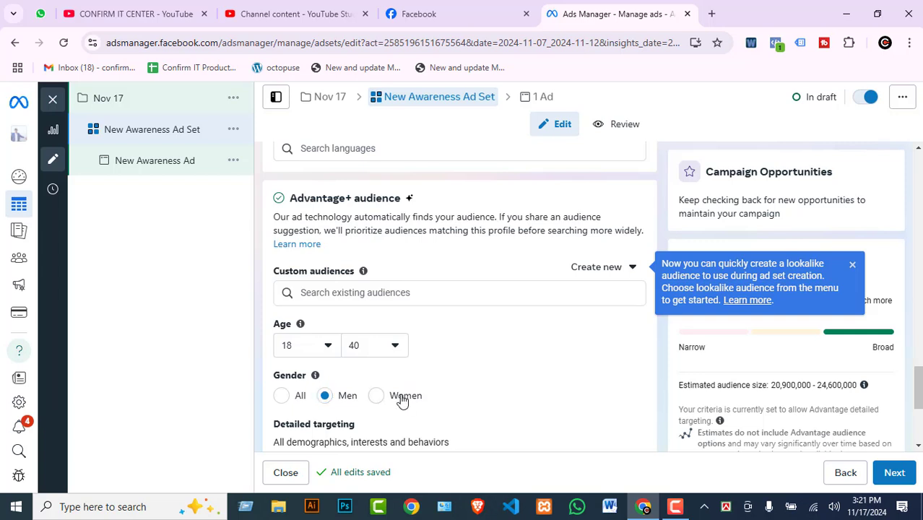
pyautogui.click(424, 402)
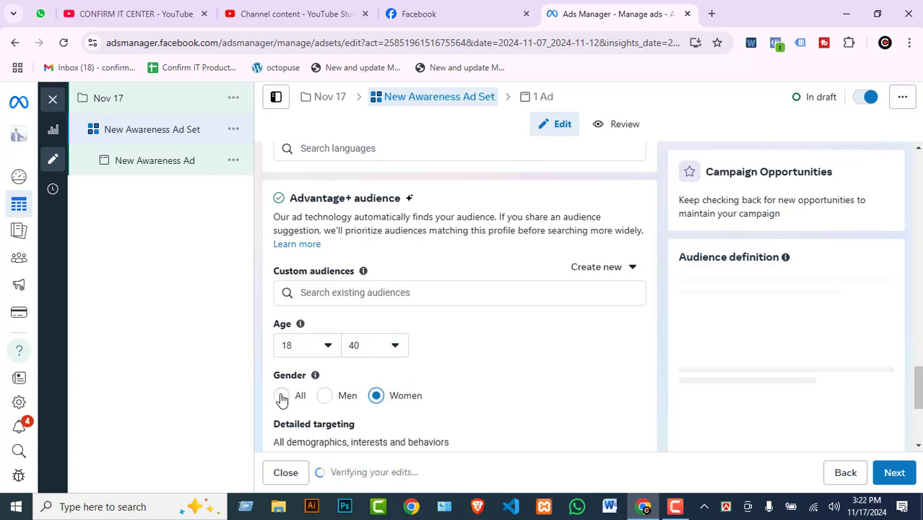
# Open detailed targeting for editing and search the demographics, interests and behaviors for freelance.
pyautogui.scroll(-2, 375, 380)
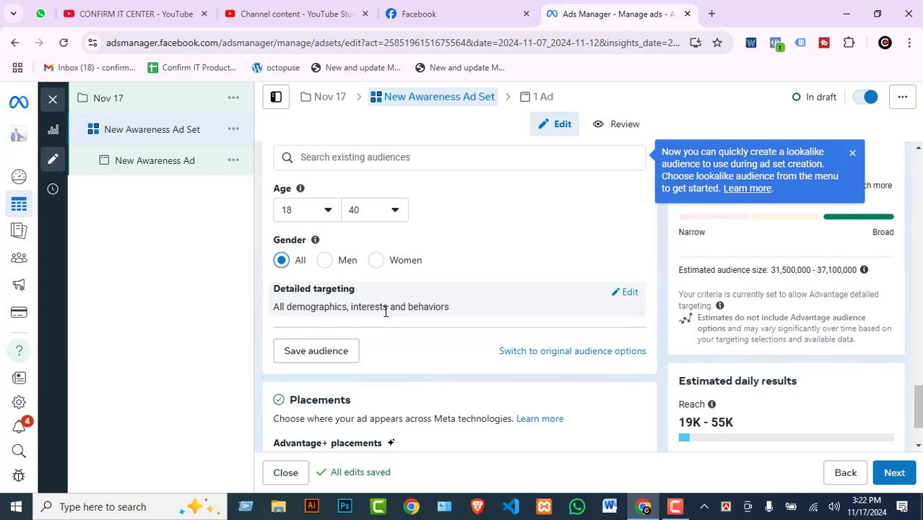
pyautogui.click(625, 292)
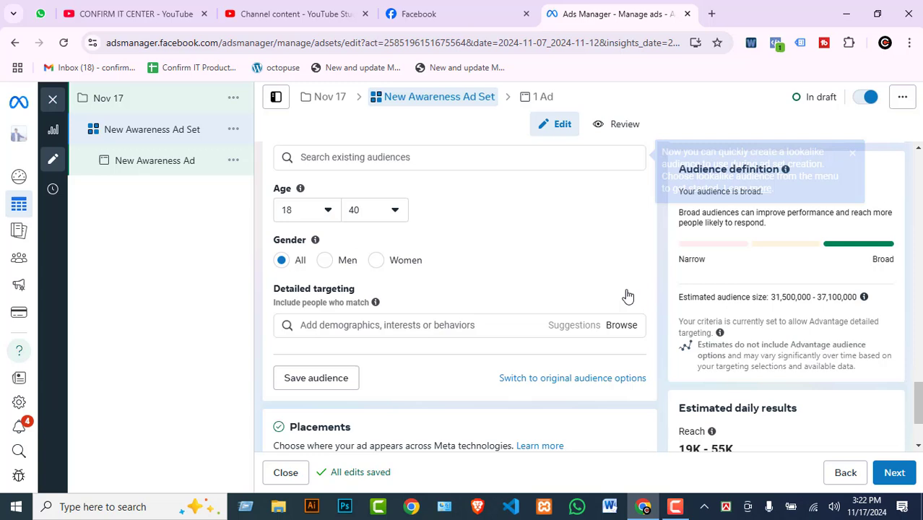
pyautogui.click(381, 324)
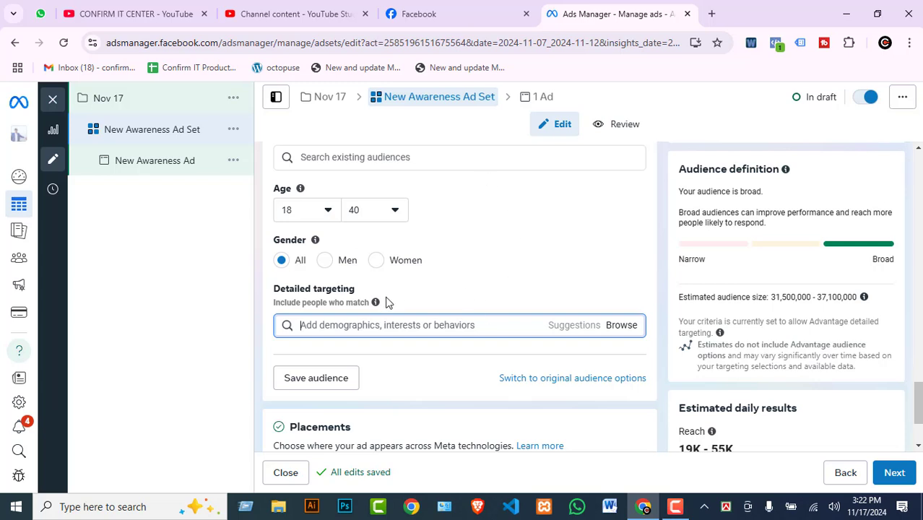
pyautogui.click(361, 325)
pyautogui.write('fre')
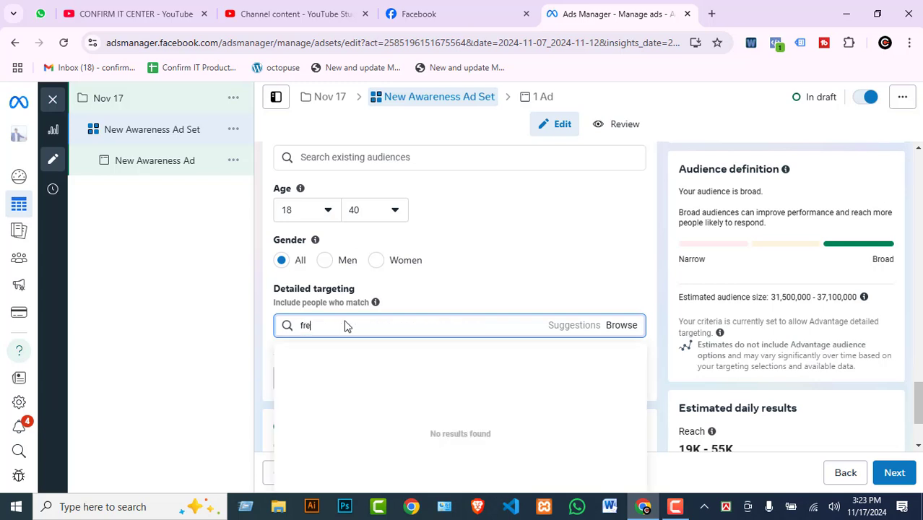
pyautogui.write('elance')
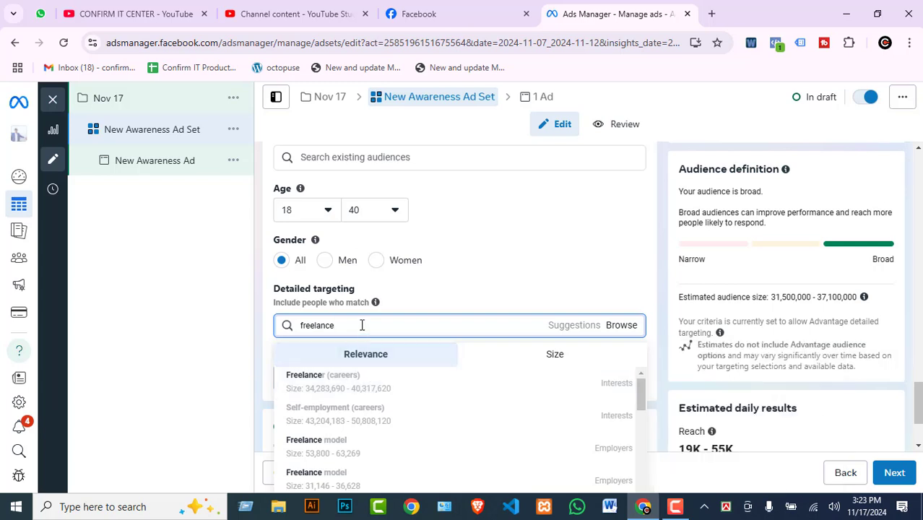
# Clear the freelance search and search the detailed targeting options for sports.
pyautogui.moveTo(366, 325); pyautogui.dragTo(252, 333)
pyautogui.press('BackSpace')
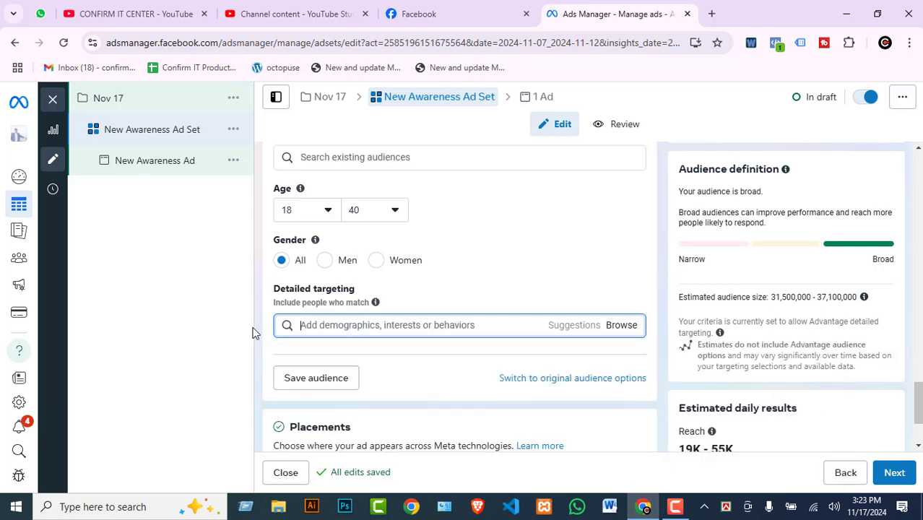
pyautogui.write('st')
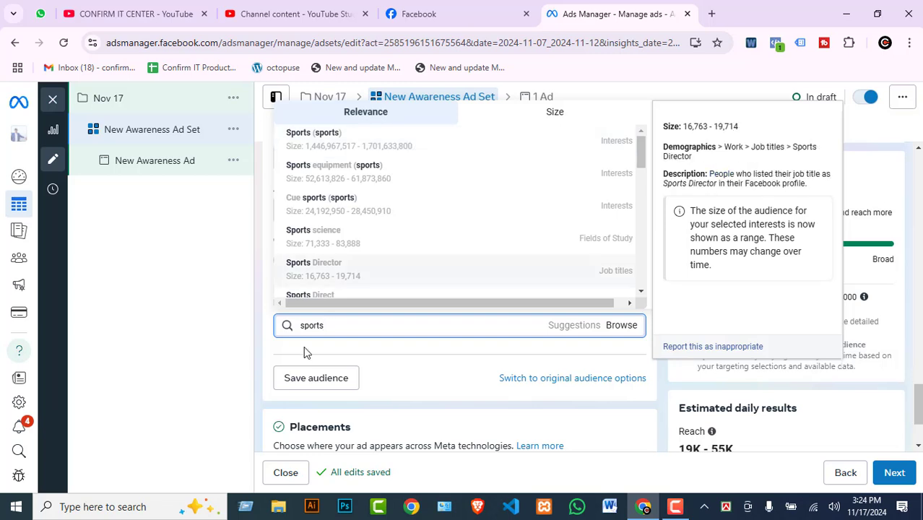
# Add the Freelancer (careers) interest to the detailed targeting and check the estimated audience size.
pyautogui.moveTo(346, 325); pyautogui.dragTo(289, 329)
pyautogui.write('freelanci')
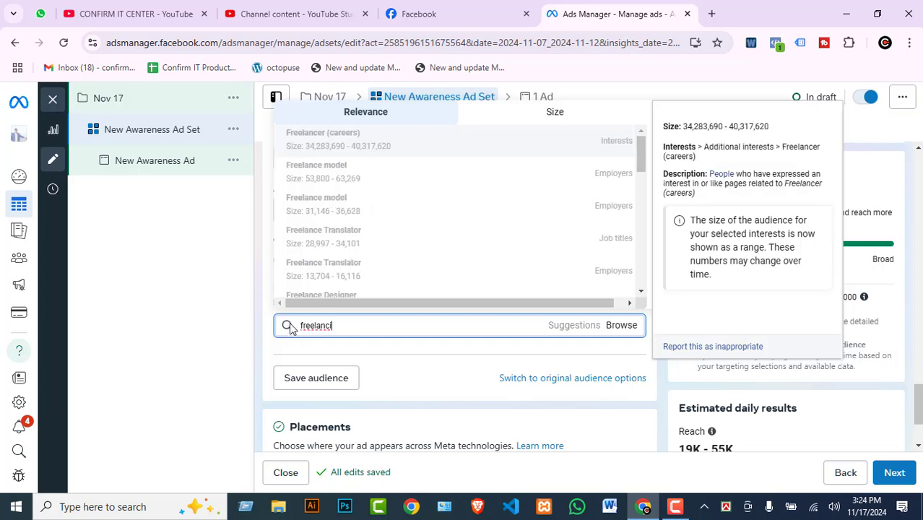
pyautogui.click(517, 142)
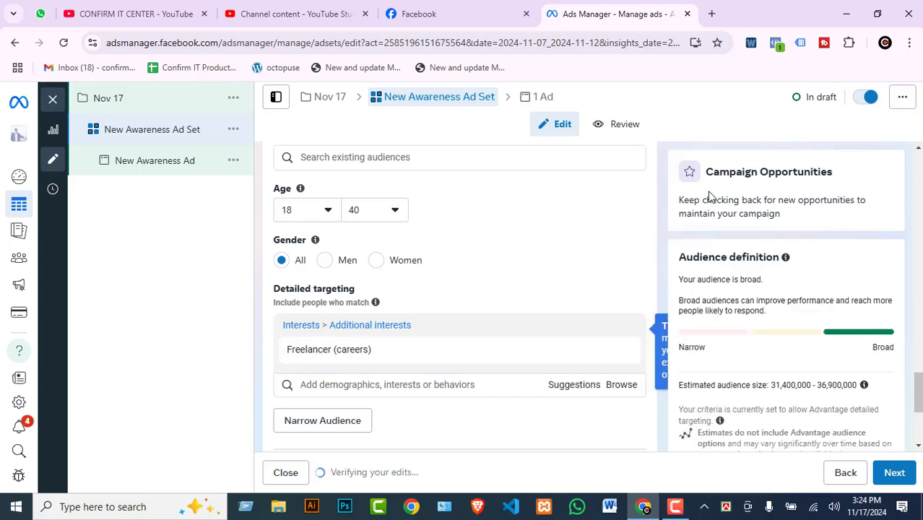
pyautogui.scroll(-1, 752, 202)
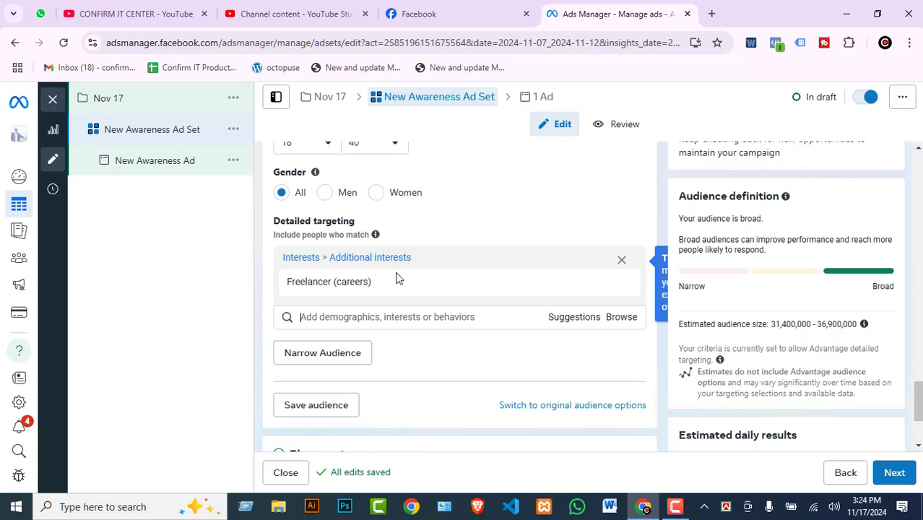
pyautogui.moveTo(562, 293)
pyautogui.moveTo(694, 323); pyautogui.dragTo(767, 324)
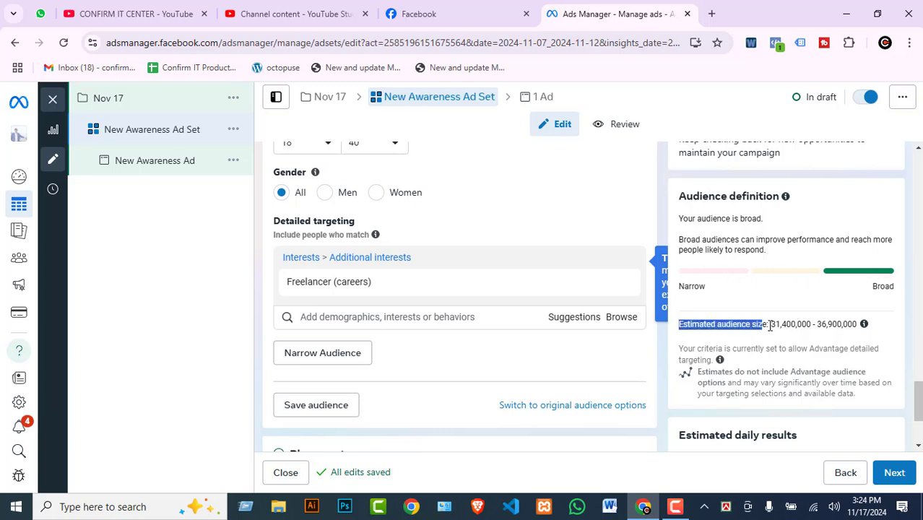
pyautogui.click(474, 315)
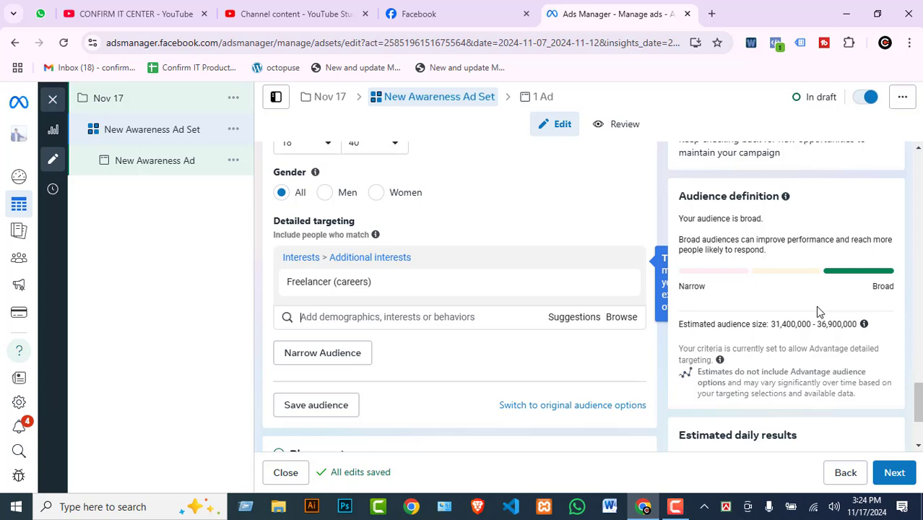
# Review the suggested detailed targeting options and add the Self-employment (careers) interest.
pyautogui.moveTo(354, 296)
pyautogui.click(355, 312)
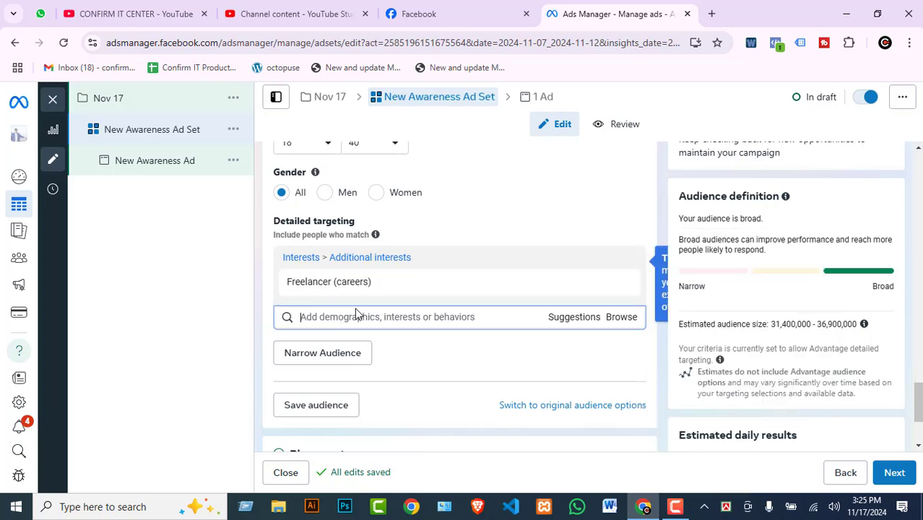
pyautogui.click(572, 319)
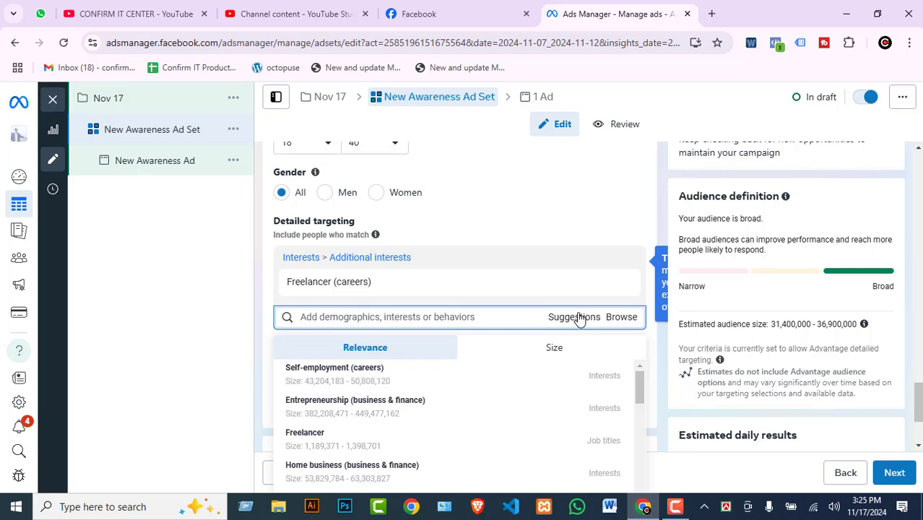
pyautogui.moveTo(356, 376)
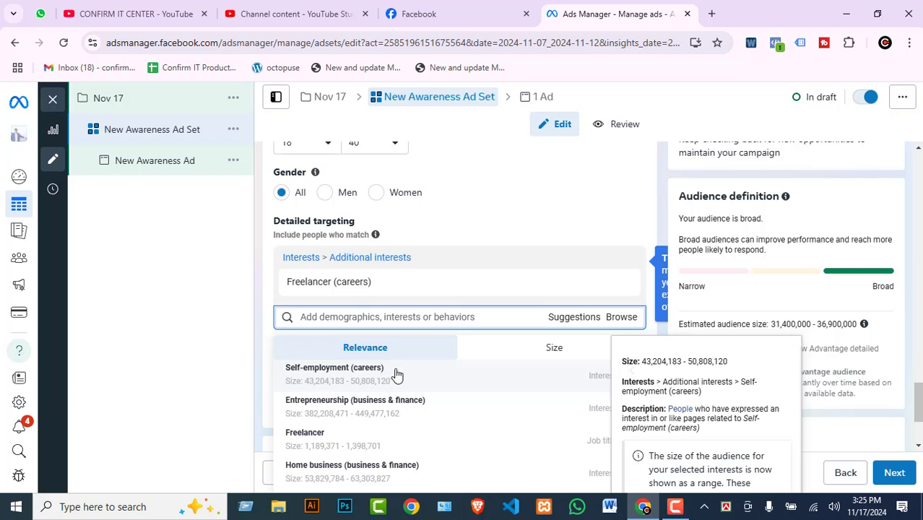
pyautogui.moveTo(325, 417)
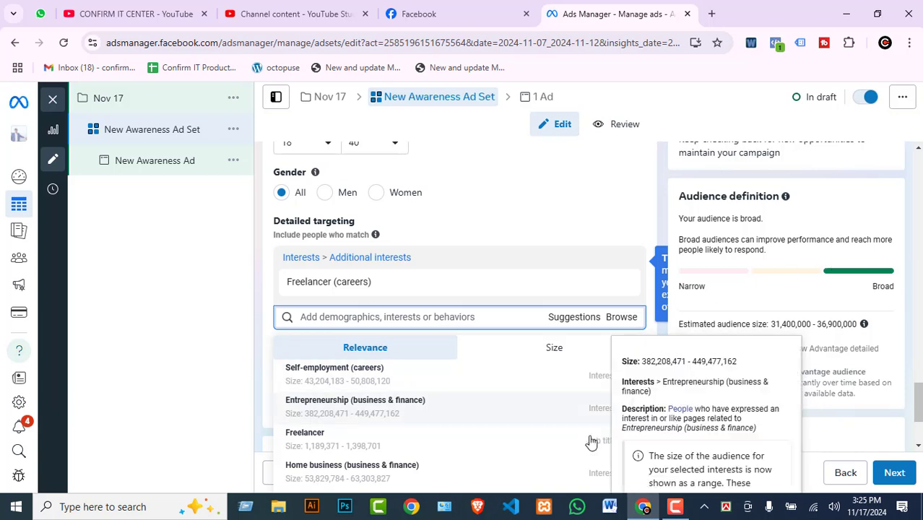
pyautogui.scroll(-1, 552, 456)
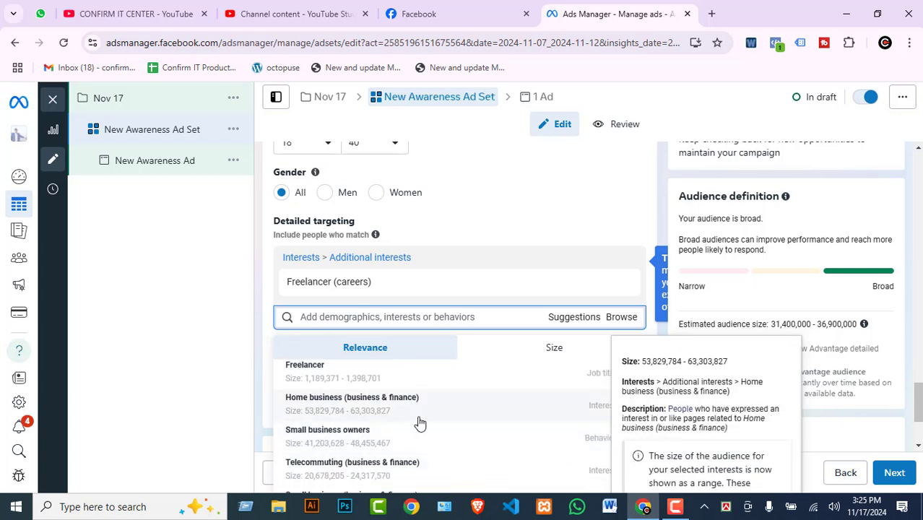
pyautogui.scroll(1, 487, 411)
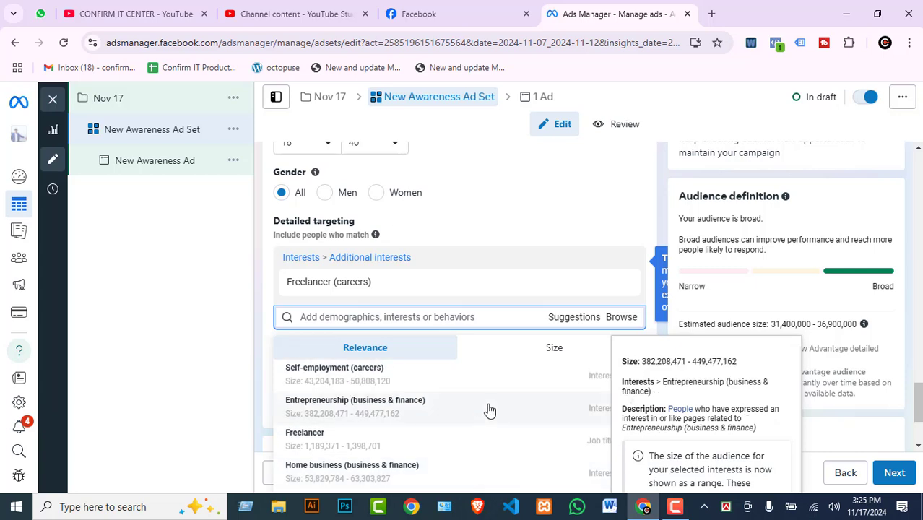
pyautogui.click(400, 376)
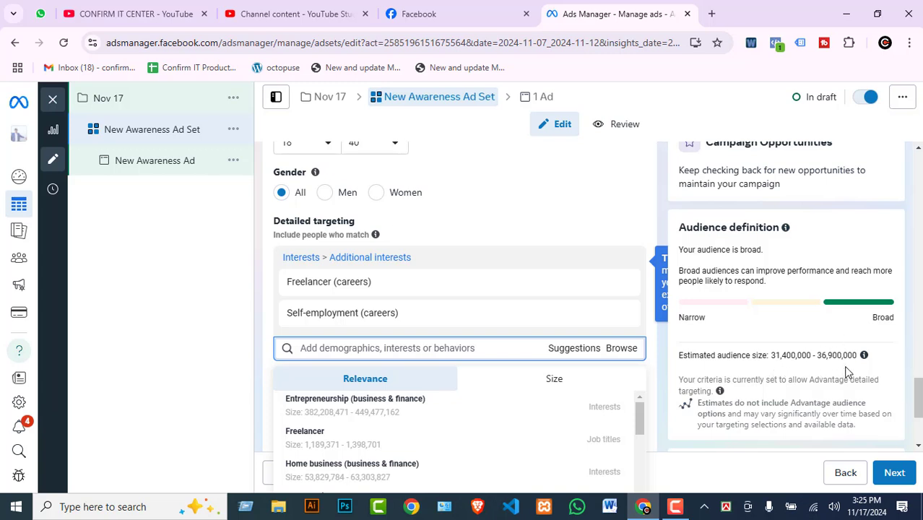
# Remove the Self-employment (careers) interest from the detailed targeting and add it again.
pyautogui.moveTo(579, 321)
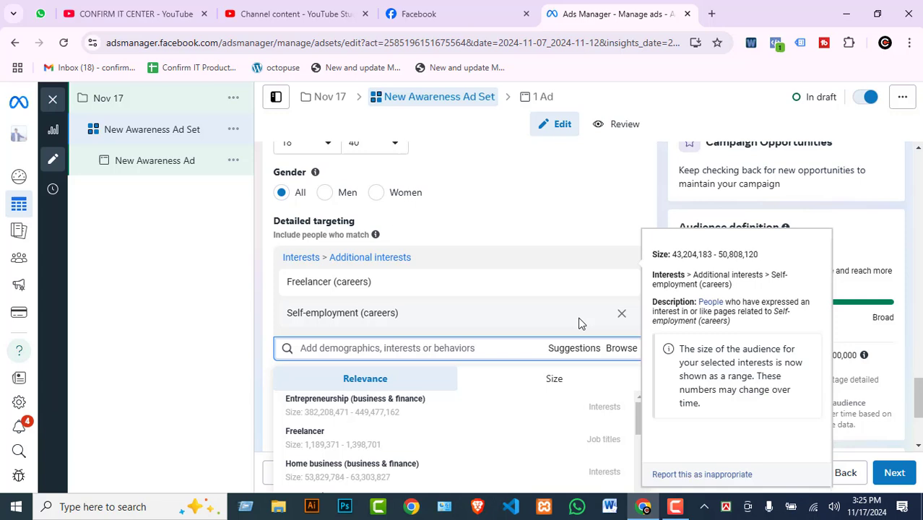
pyautogui.click(621, 316)
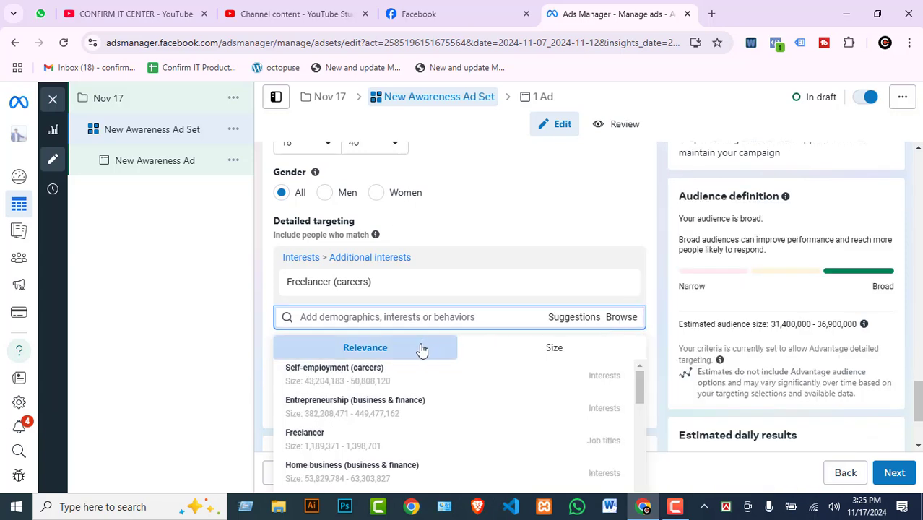
pyautogui.moveTo(584, 379)
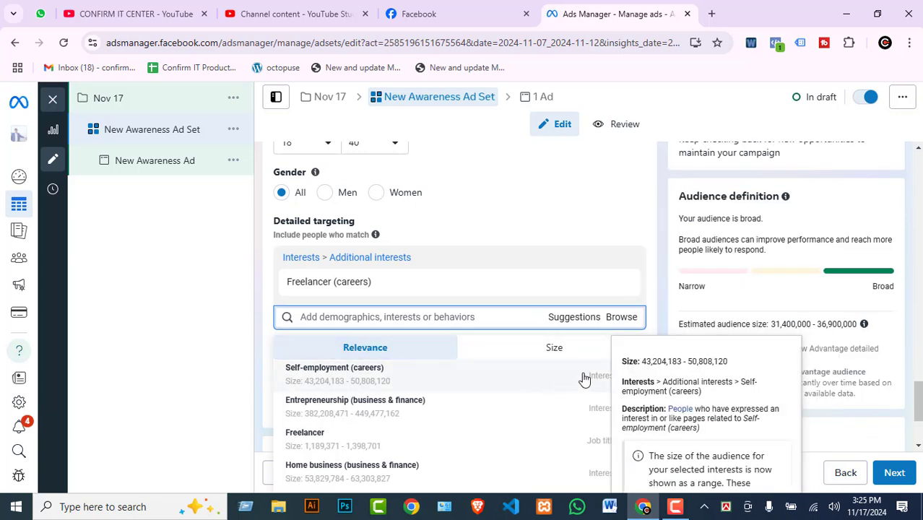
pyautogui.click(588, 382)
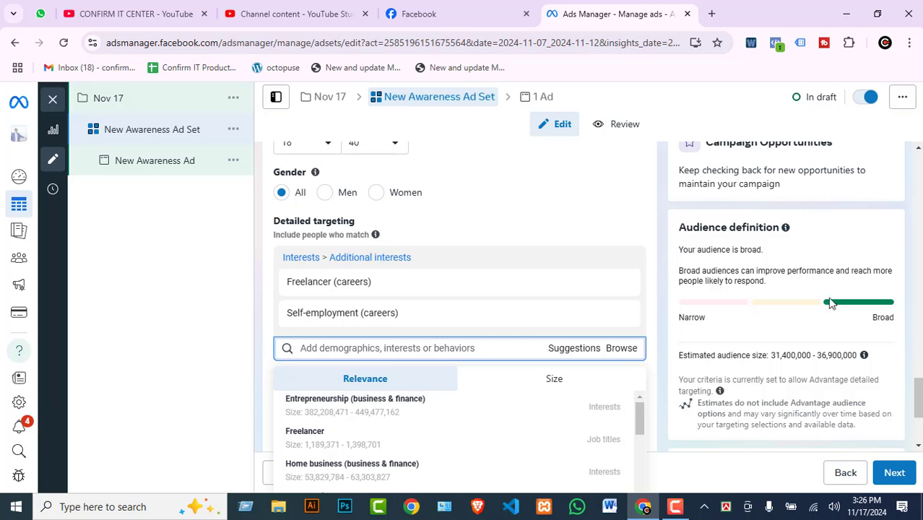
pyautogui.moveTo(340, 283)
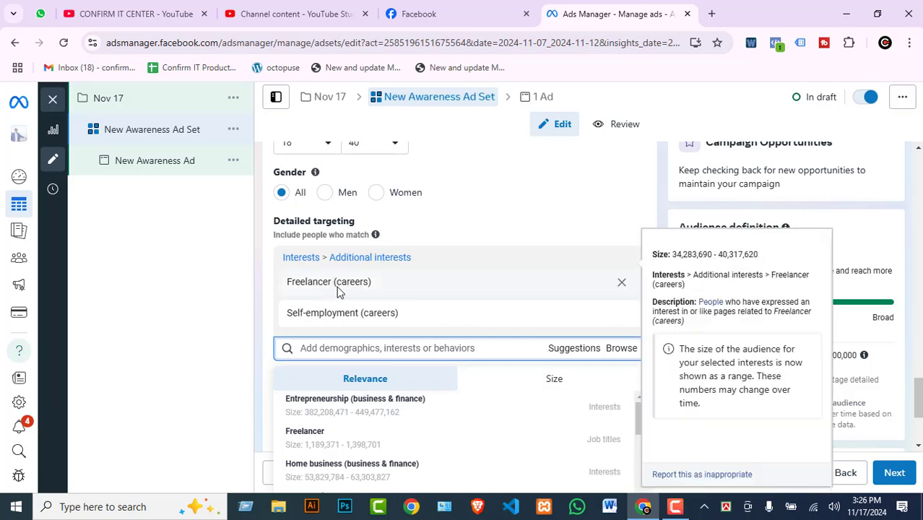
# Remove the Self-employment (careers) and Freelancer (careers) interests from the detailed targeting.
pyautogui.moveTo(389, 322)
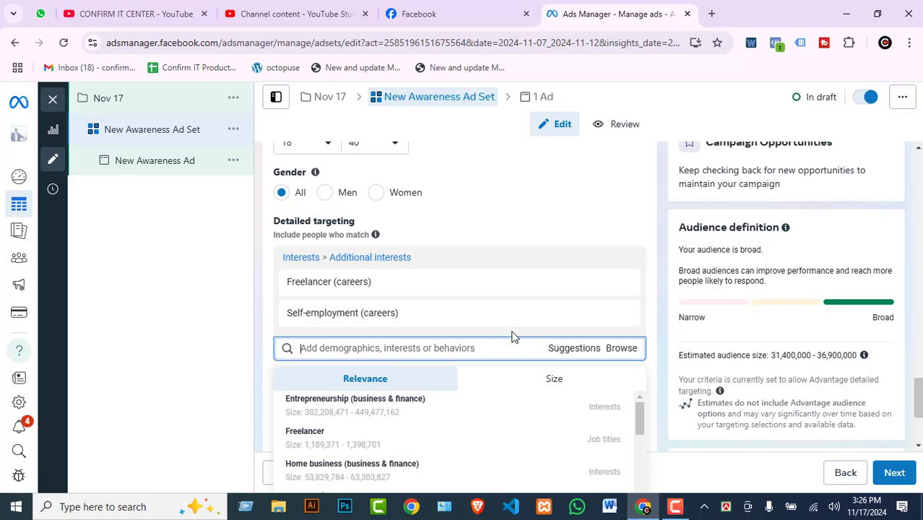
pyautogui.click(622, 312)
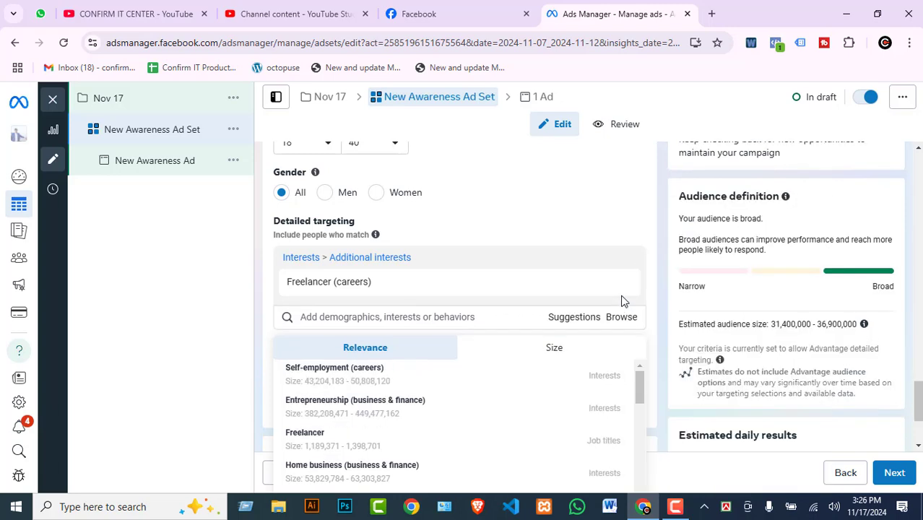
pyautogui.click(622, 282)
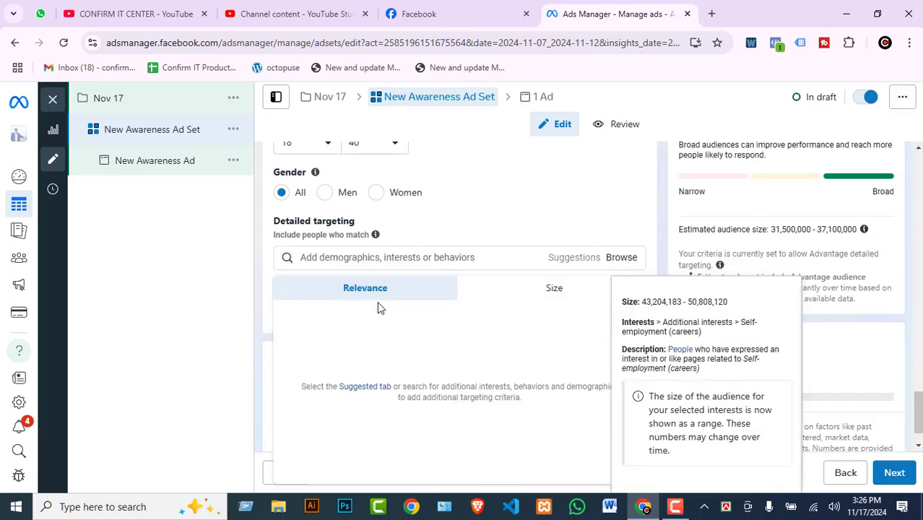
# Search the audience locations for dhaka and change the location to Dhaka, Dhaka Division, Bangladesh.
pyautogui.scroll(5, 616, 232)
pyautogui.scroll(-2, 538, 251)
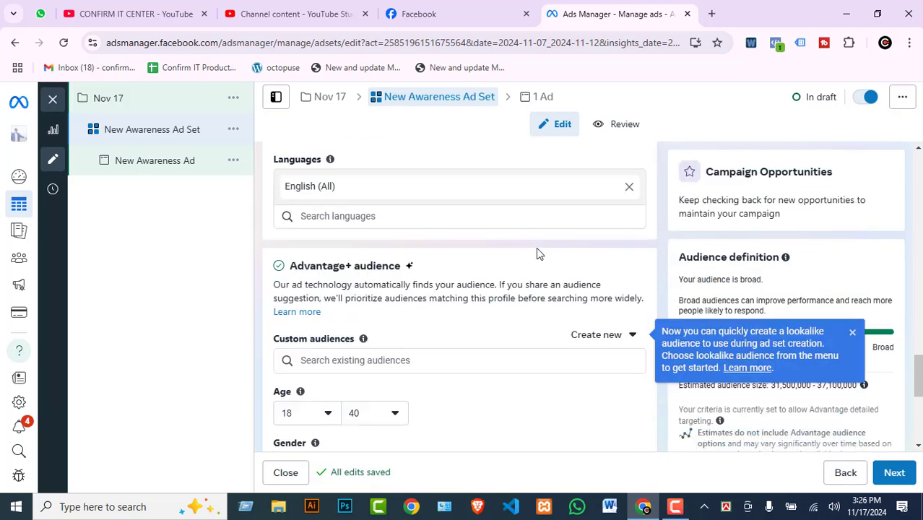
pyautogui.scroll(4, 466, 272)
pyautogui.scroll(3, 460, 309)
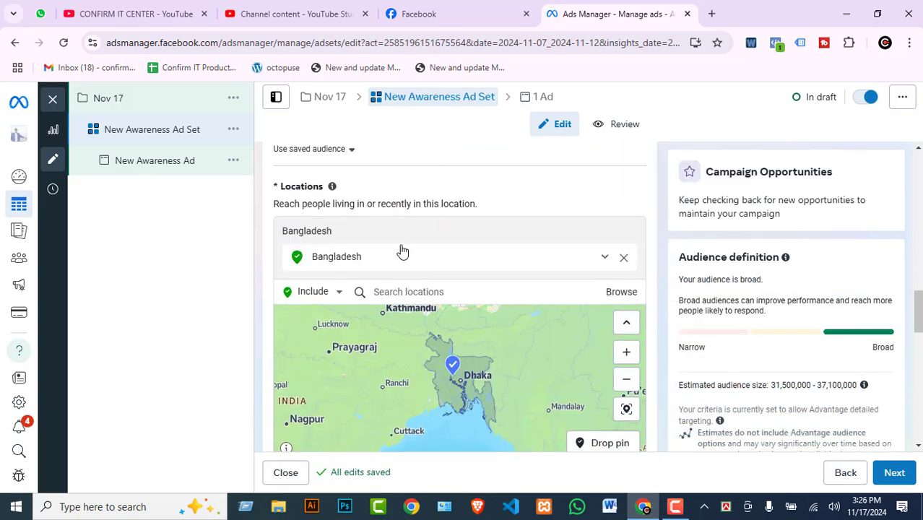
pyautogui.click(407, 291)
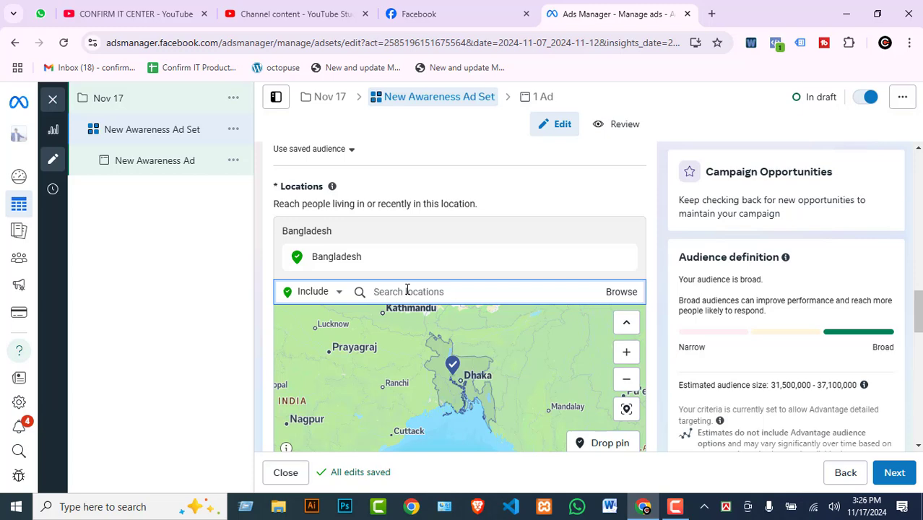
pyautogui.write('dhaka')
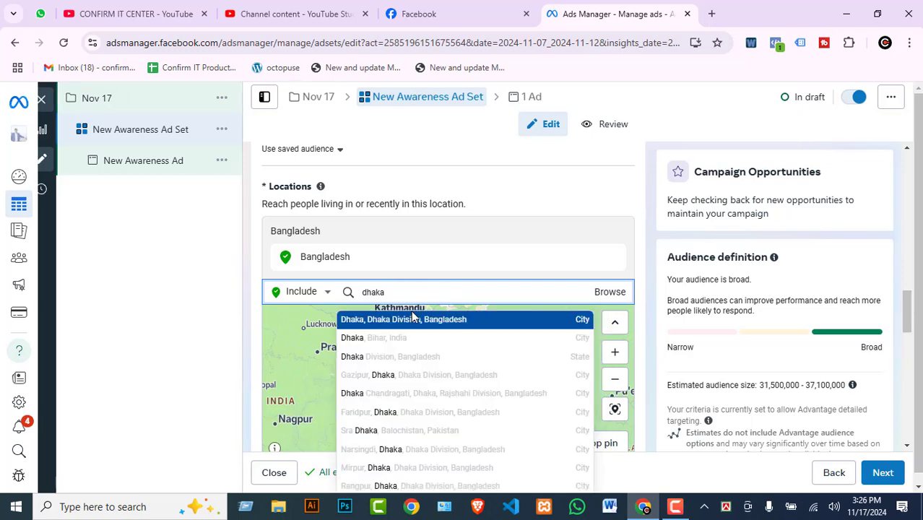
pyautogui.click(450, 321)
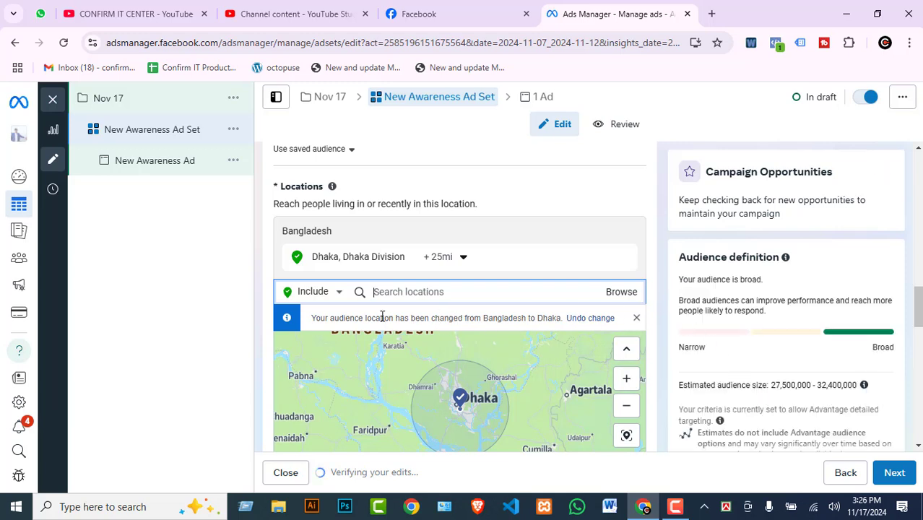
# Set the radius around the Dhaka location to 10 mi.
pyautogui.click(455, 267)
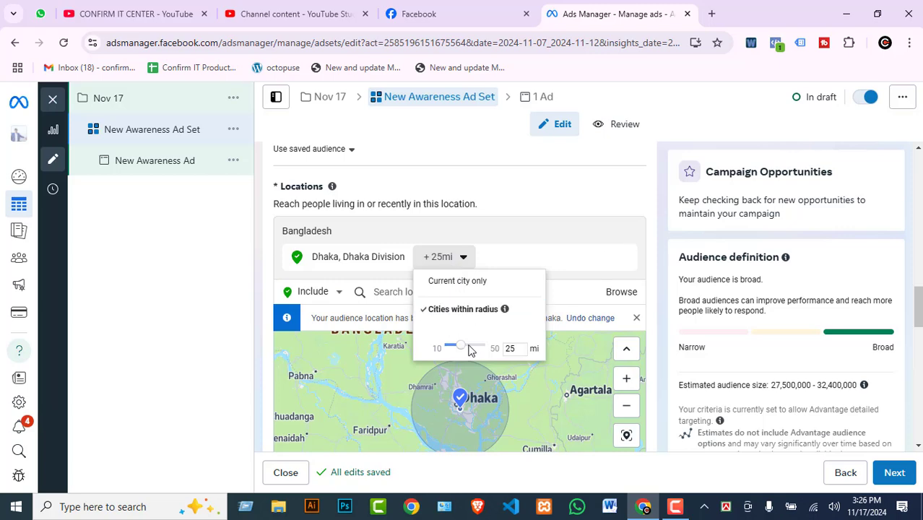
pyautogui.moveTo(460, 346); pyautogui.dragTo(445, 349)
pyautogui.click(525, 399)
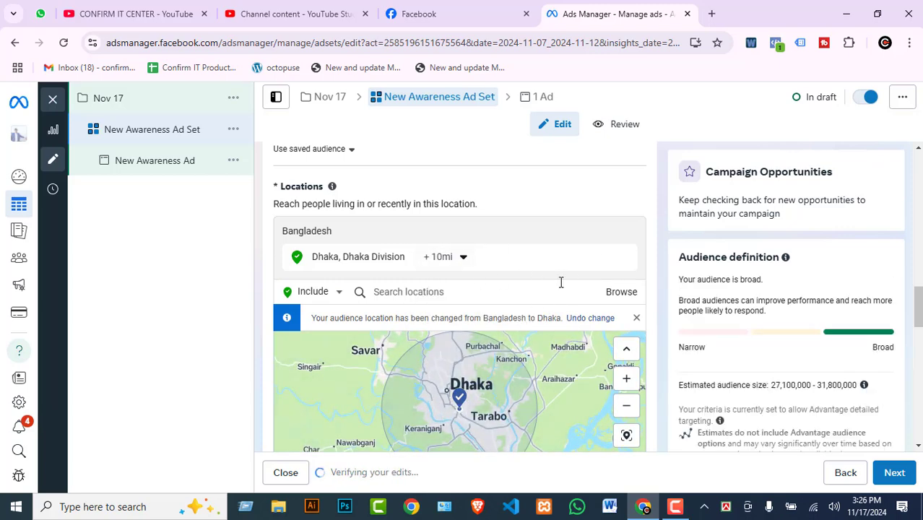
# Search the detailed targeting options for online income, look through the results and clear the search.
pyautogui.scroll(-2, 643, 313)
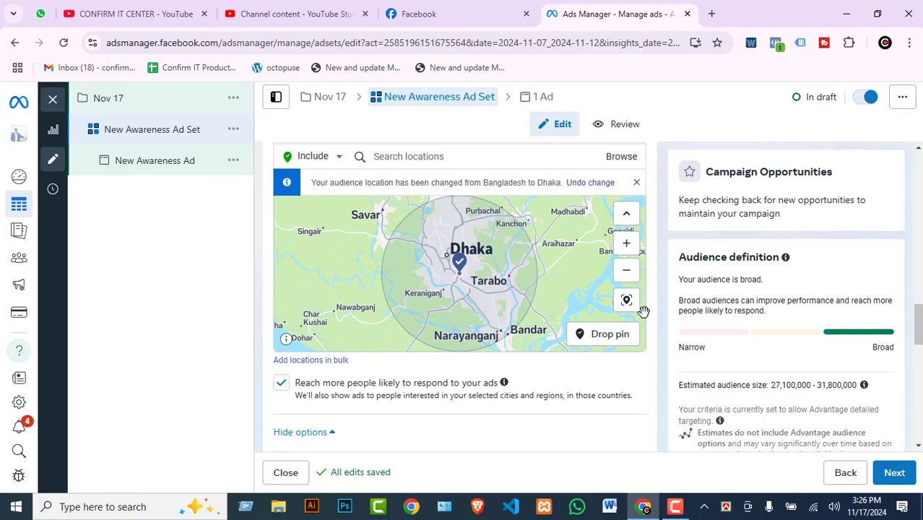
pyautogui.scroll(-2, 371, 318)
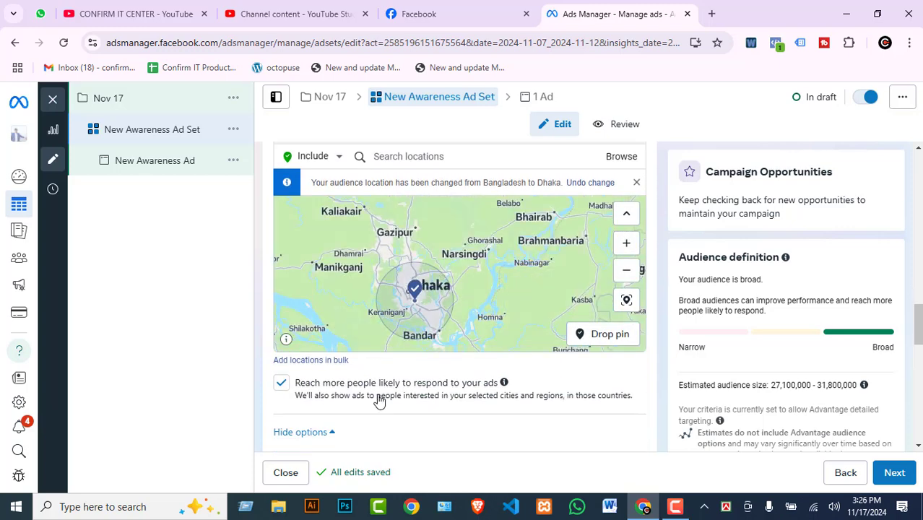
pyautogui.scroll(-3, 393, 400)
pyautogui.scroll(-3, 399, 361)
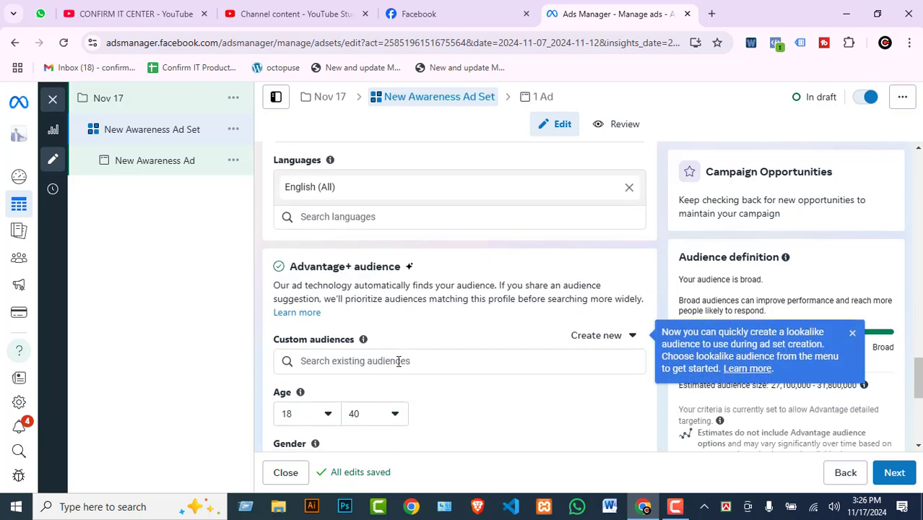
pyautogui.scroll(-2, 313, 315)
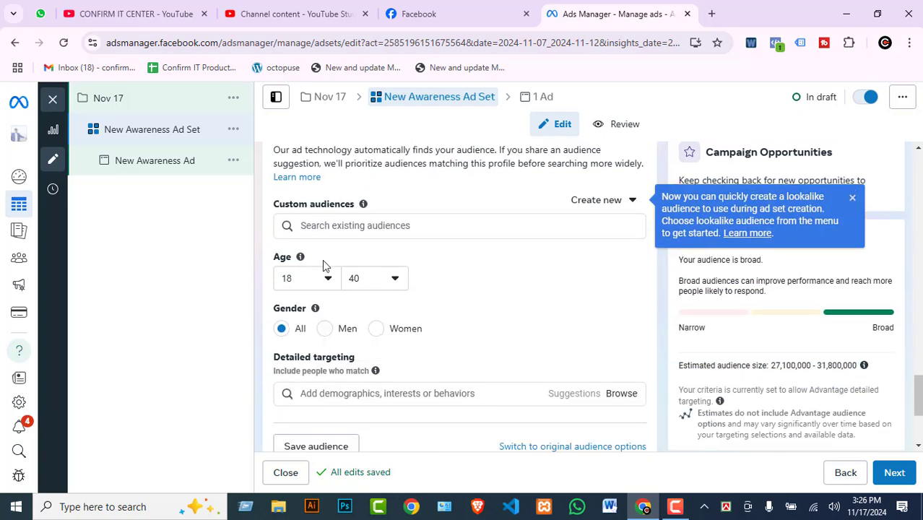
pyautogui.scroll(-2, 405, 347)
pyautogui.click(394, 260)
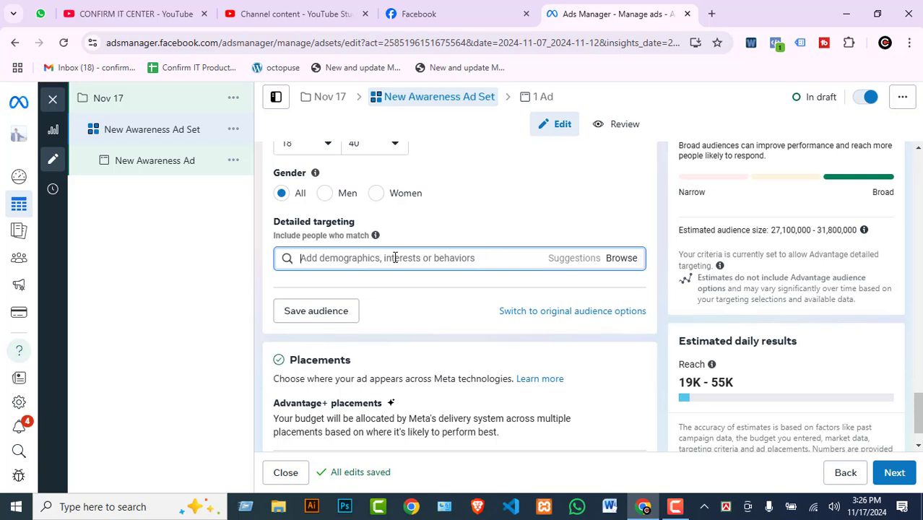
pyautogui.write('online')
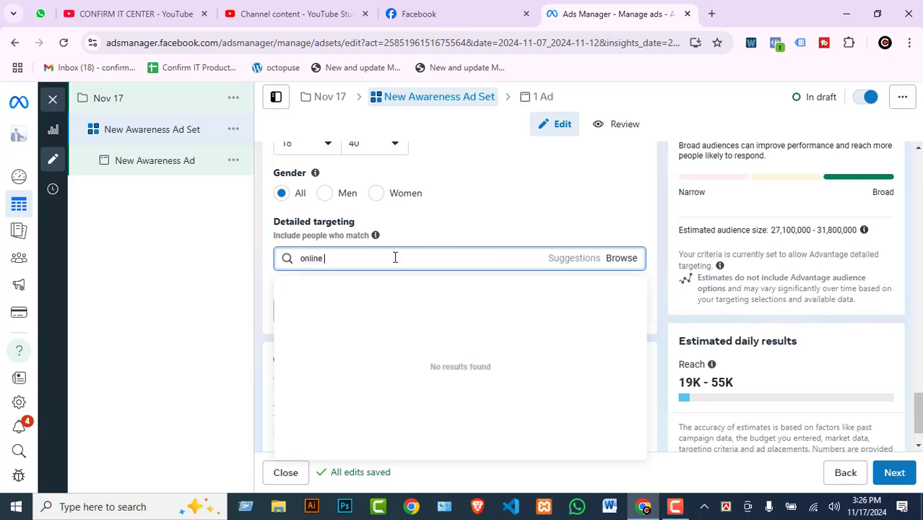
pyautogui.write(' income')
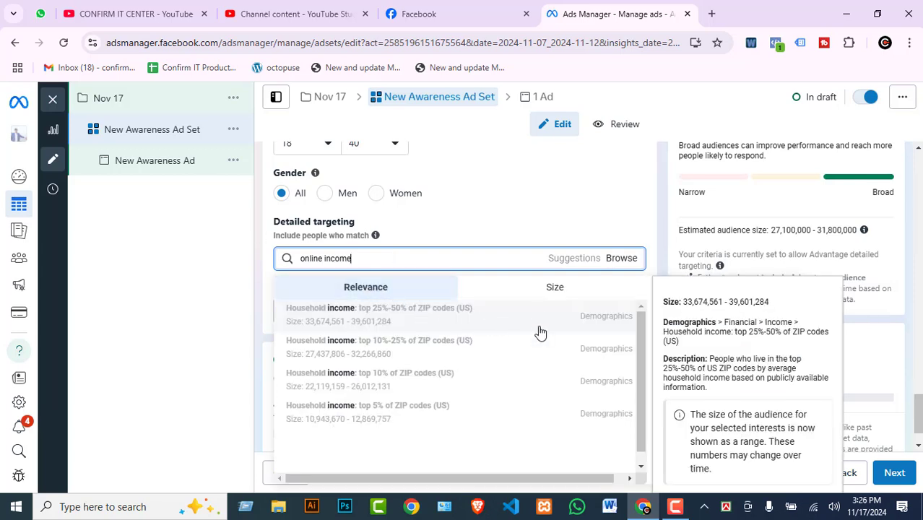
pyautogui.scroll(-1, 515, 370)
pyautogui.scroll(1, 524, 372)
pyautogui.moveTo(382, 258); pyautogui.dragTo(197, 261)
pyautogui.press('BackSpace')
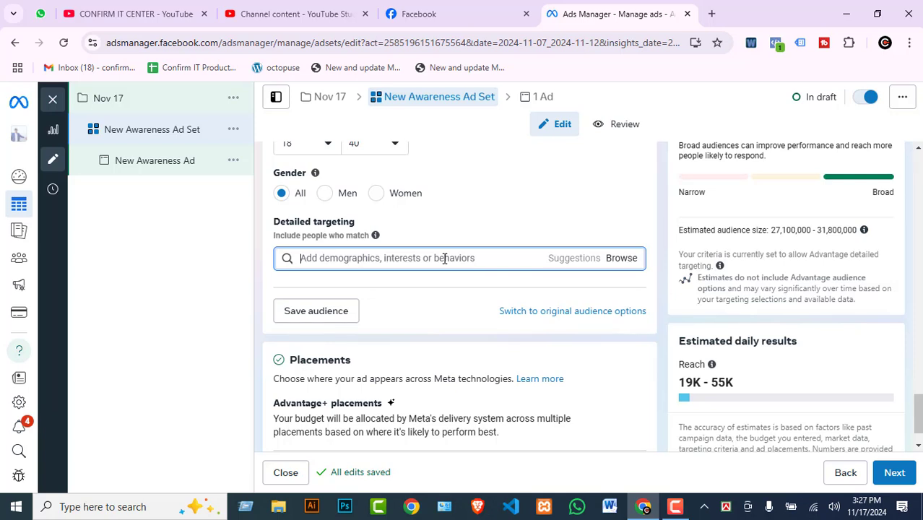
# Search the detailed targeting options for earning from online, then clear the search.
pyautogui.write('earn')
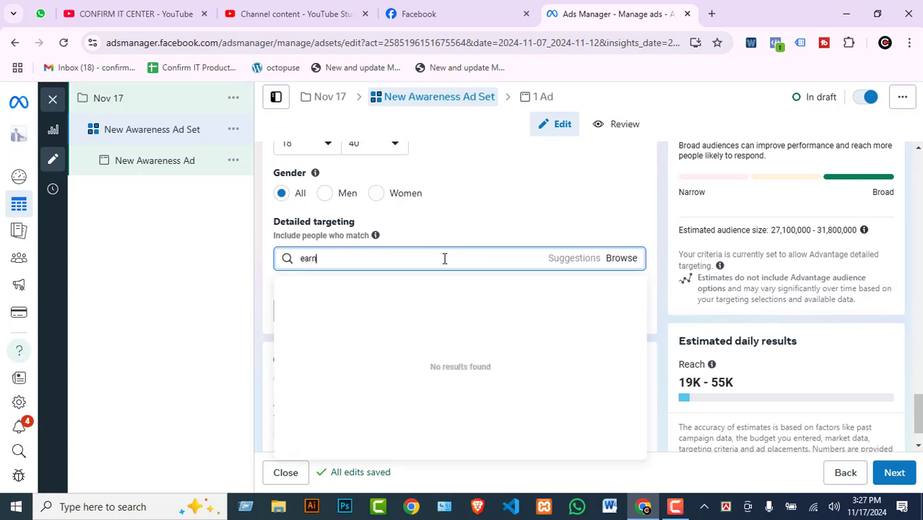
pyautogui.write('ing from online')
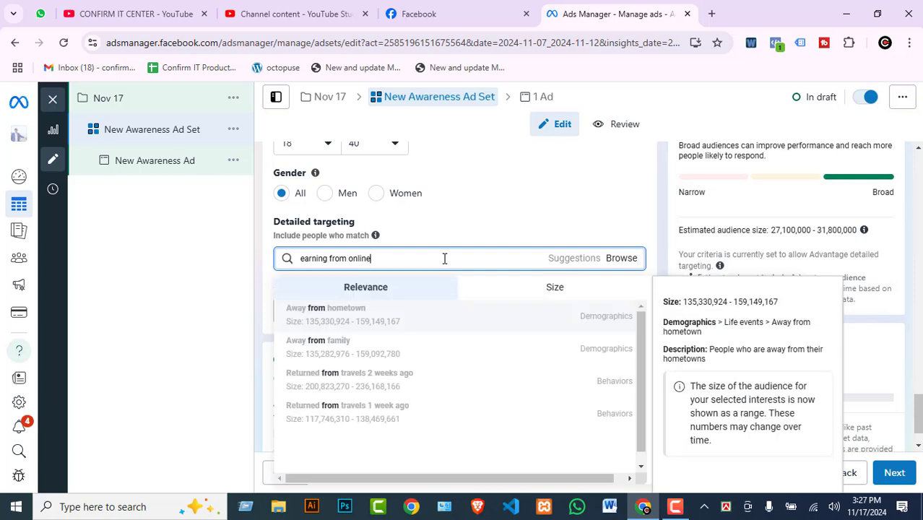
pyautogui.press('BackSpace')
pyautogui.press('BackSpace')
pyautogui.press('BackSpace')
pyautogui.press('BackSpace')
pyautogui.press('BackSpace')
pyautogui.press('BackSpace')
pyautogui.press('BackSpace')
pyautogui.press('BackSpace')
pyautogui.press('BackSpace')
pyautogui.press('BackSpace')
pyautogui.press('BackSpace')
pyautogui.press('BackSpace')
pyautogui.press('BackSpace')
pyautogui.press('BackSpace')
pyautogui.press('BackSpace')
pyautogui.press('BackSpace')
pyautogui.press('BackSpace')
pyautogui.press('BackSpace')
pyautogui.press('BackSpace')
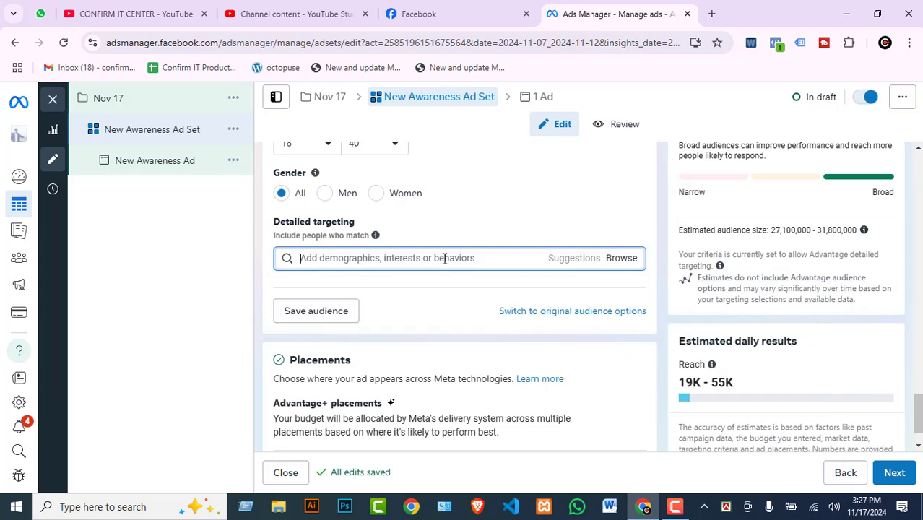
# Search the detailed targeting for freelancer, add the Freelancer (careers) interest and check the estimated audience size.
pyautogui.write('freela')
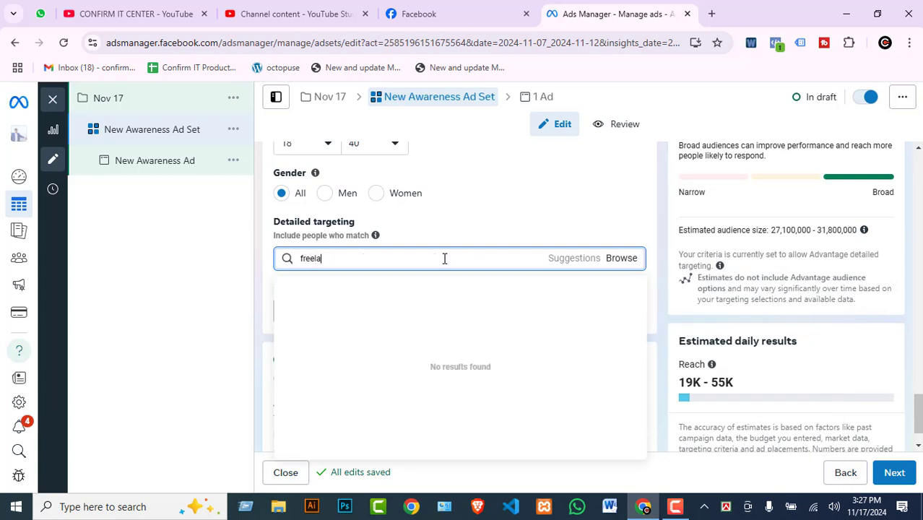
pyautogui.write('ncer')
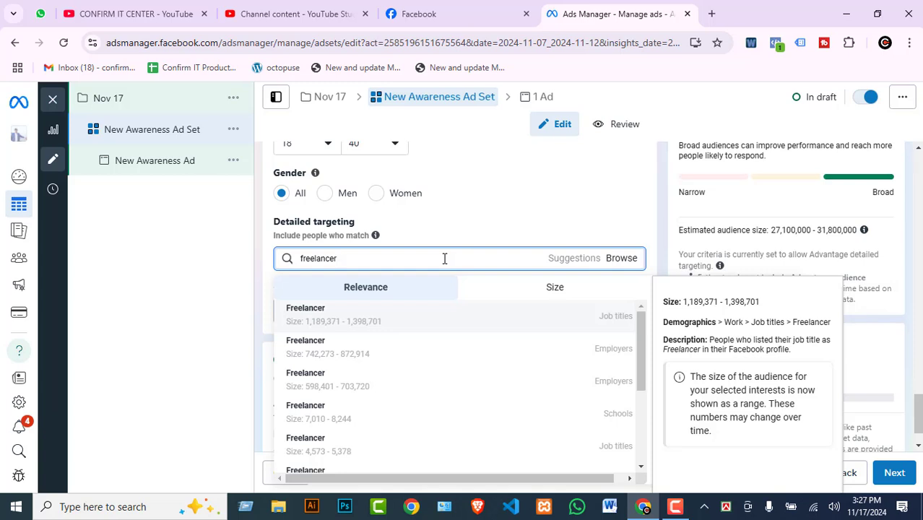
pyautogui.scroll(-2, 542, 340)
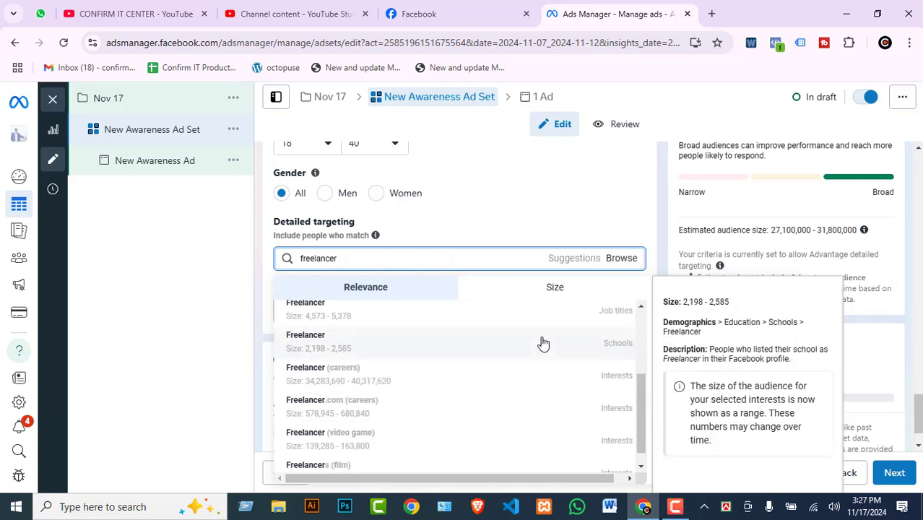
pyautogui.click(389, 379)
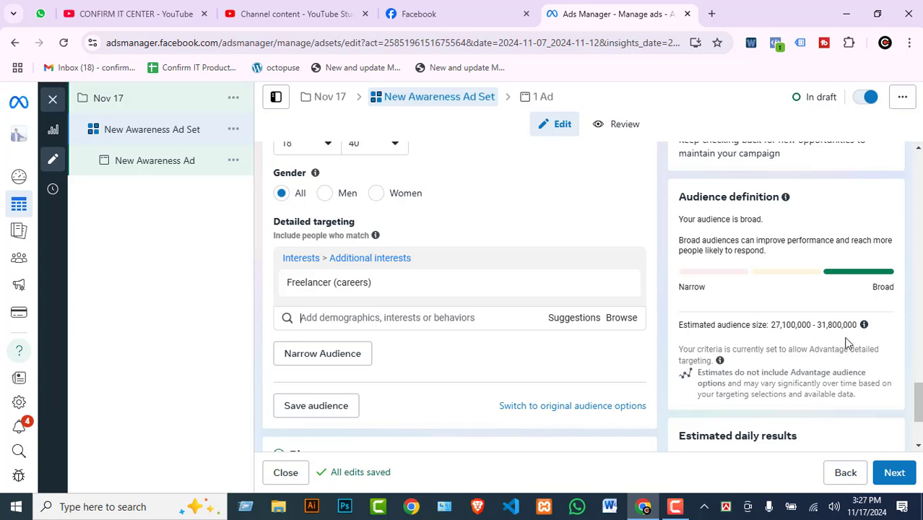
pyautogui.scroll(-2, 837, 334)
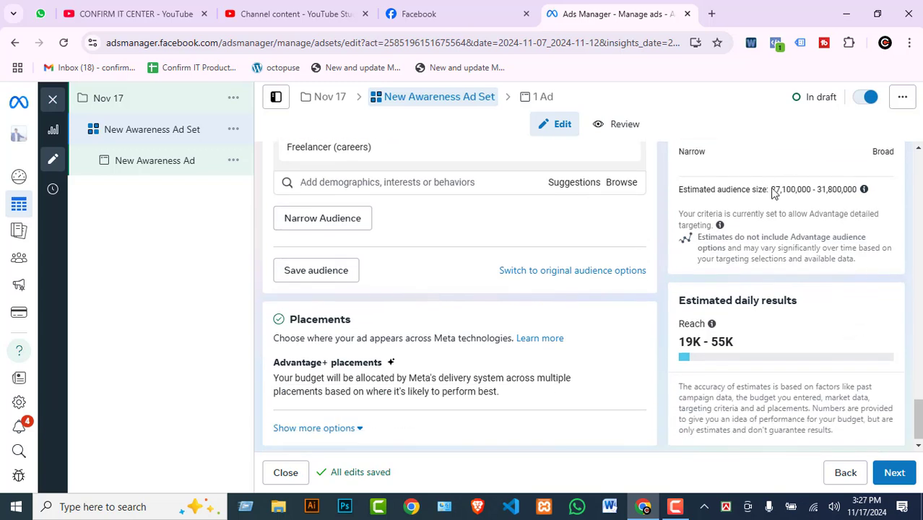
pyautogui.moveTo(771, 189); pyautogui.dragTo(861, 192)
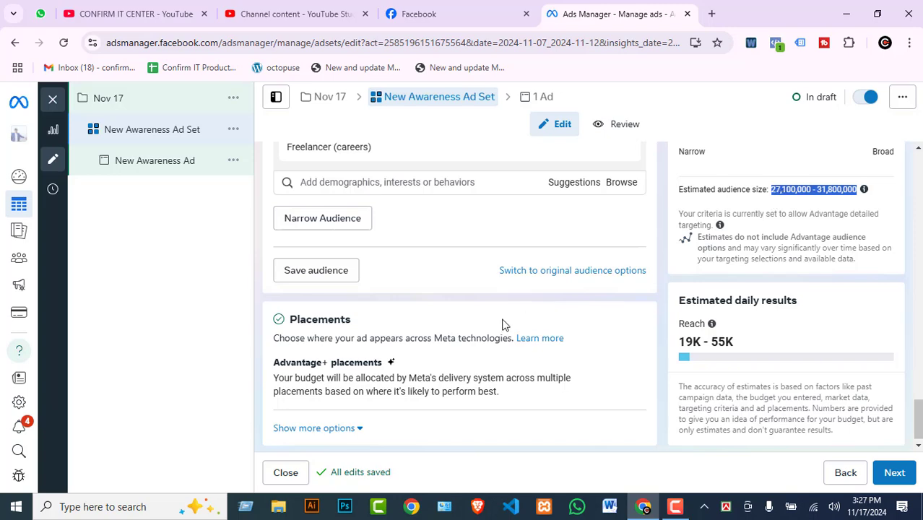
# Dismiss the lookalike audience tip beside the custom audiences setting.
pyautogui.scroll(4, 504, 326)
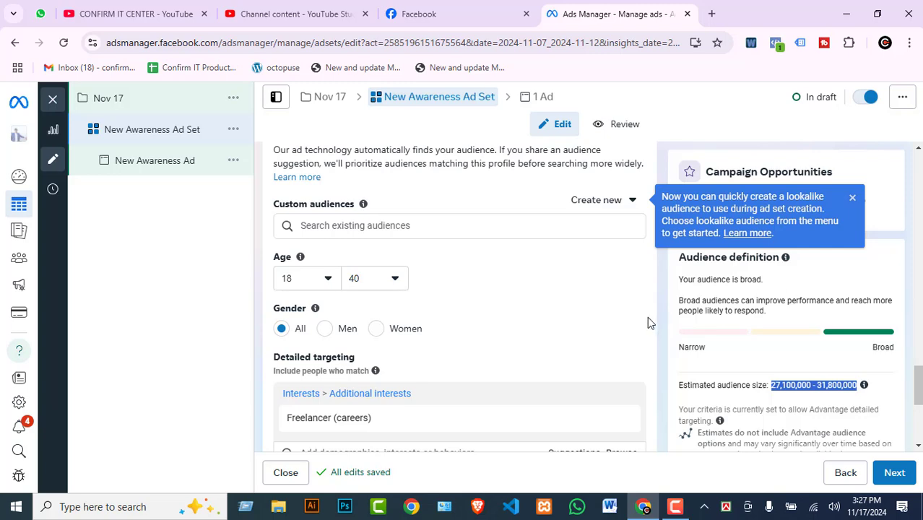
pyautogui.scroll(3, 547, 326)
pyautogui.scroll(-2, 684, 323)
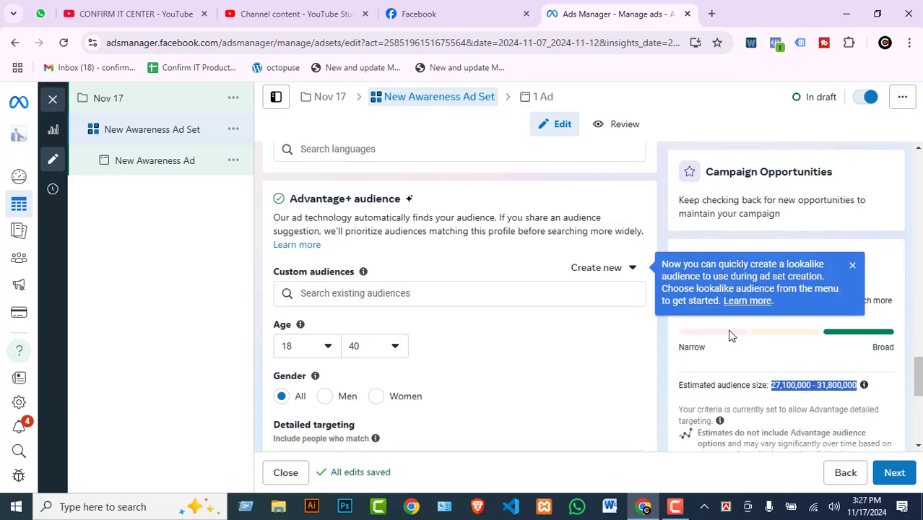
pyautogui.click(852, 267)
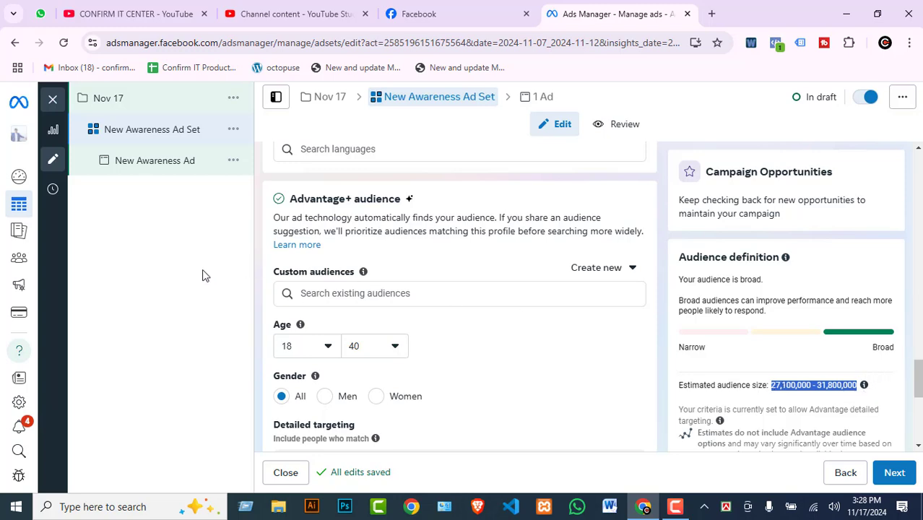
# Remove the Freelancer (careers) interest from the detailed targeting.
pyautogui.scroll(-3, 437, 365)
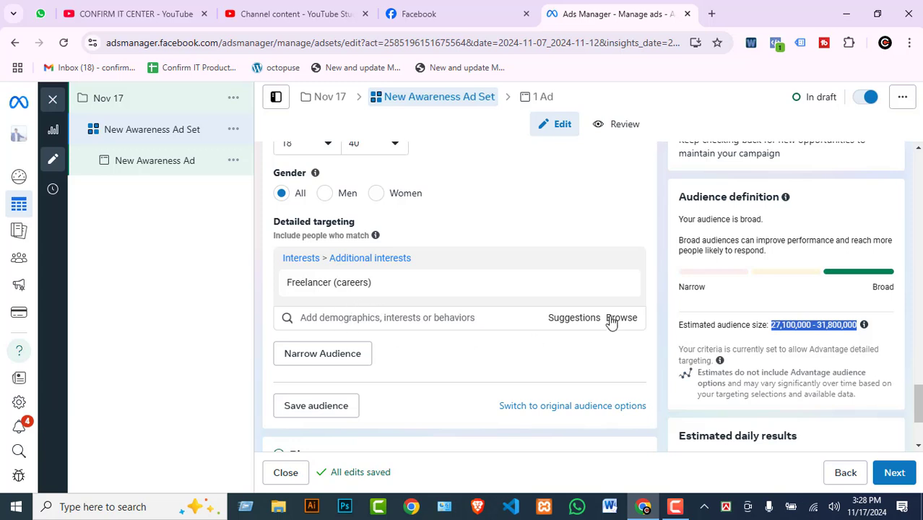
pyautogui.moveTo(583, 274)
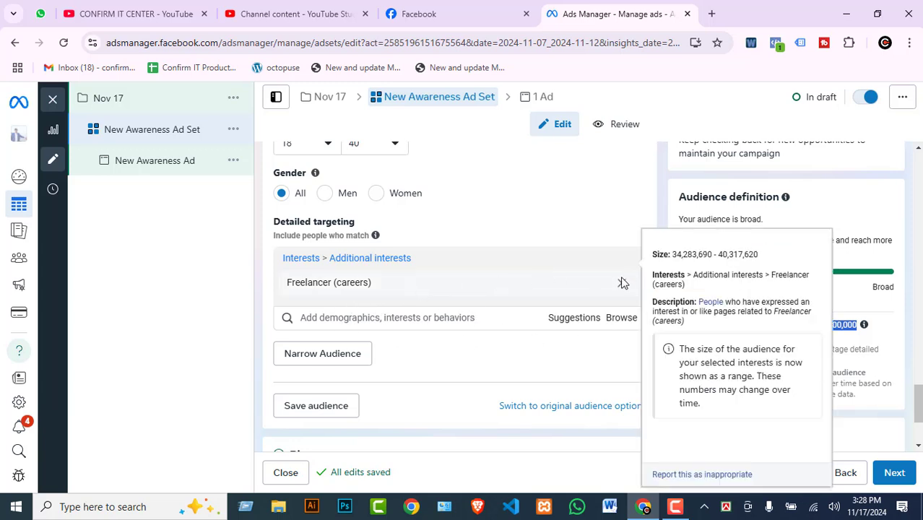
pyautogui.click(367, 318)
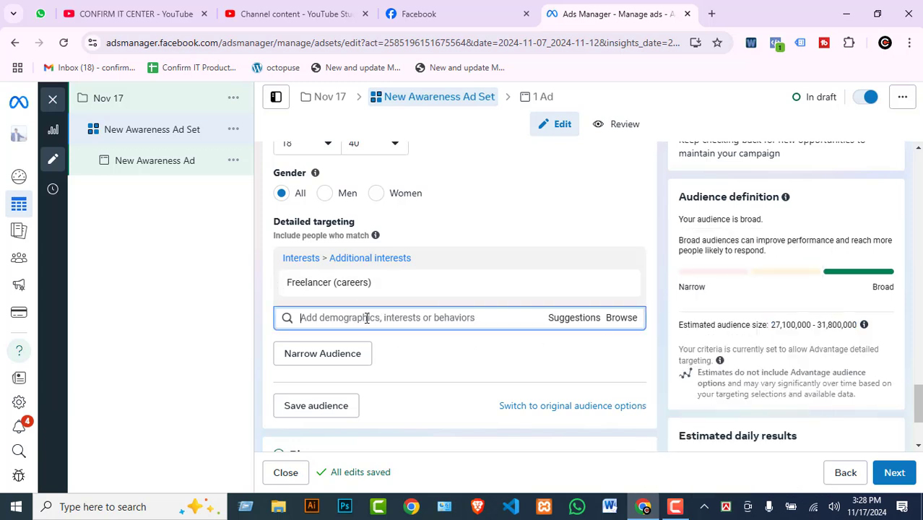
pyautogui.moveTo(620, 289)
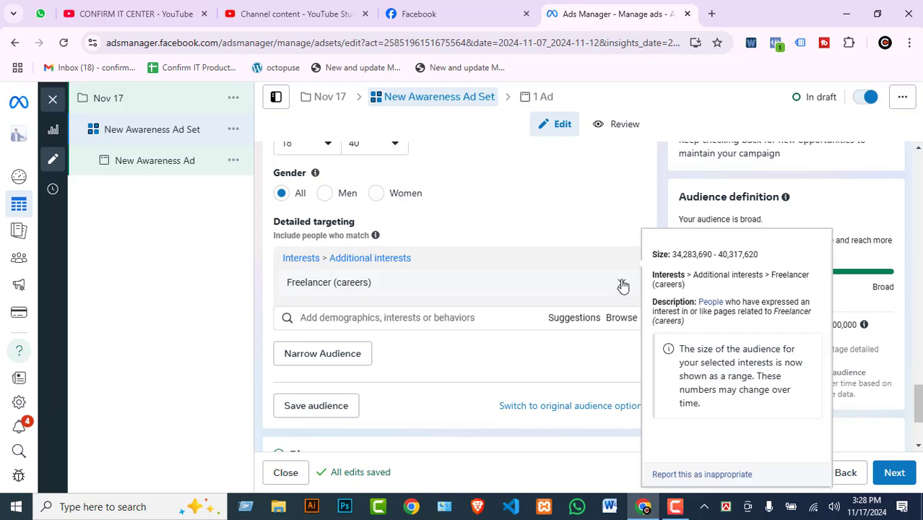
pyautogui.click(621, 283)
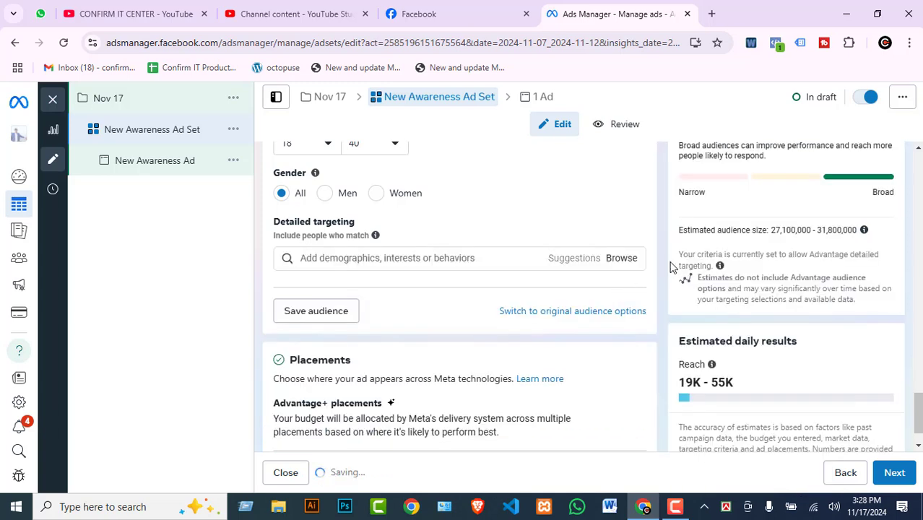
# Browse the Education demographics in detailed targeting, search the fields of study for bach and add Bachelor of Commerce.
pyautogui.click(614, 259)
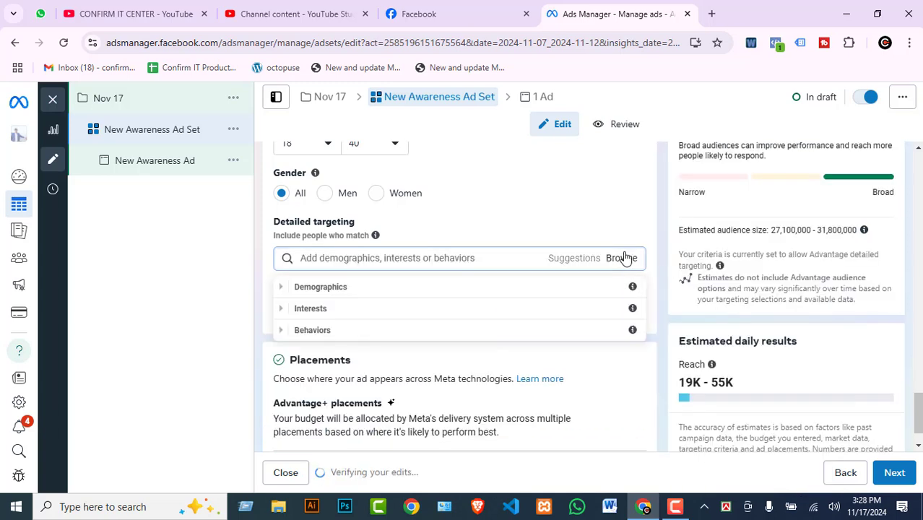
pyautogui.click(284, 288)
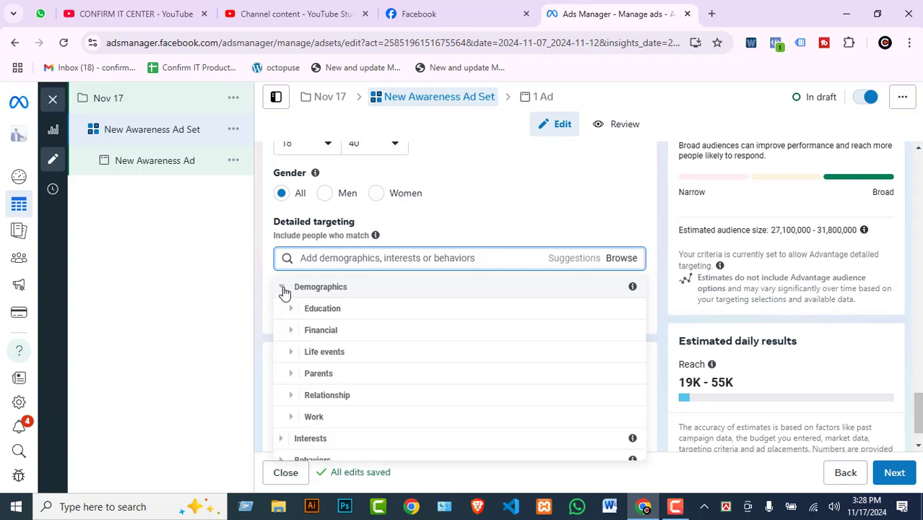
pyautogui.click(292, 312)
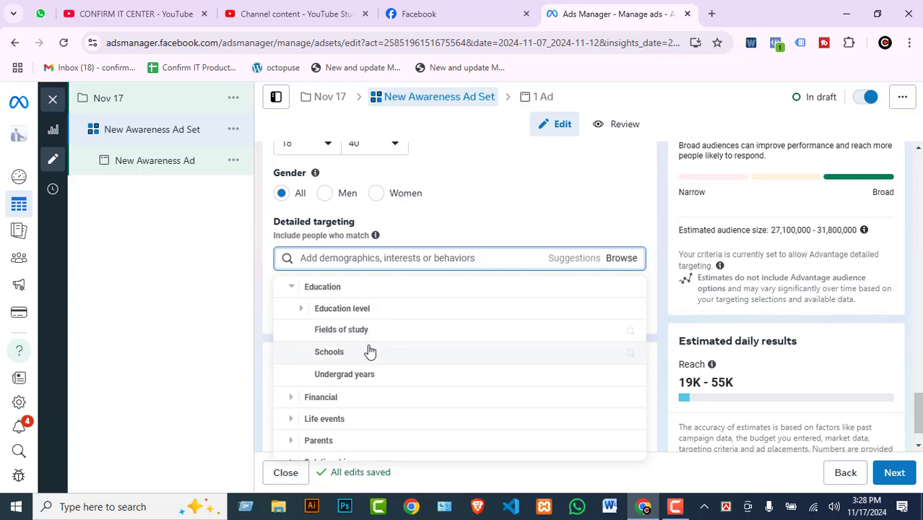
pyautogui.click(315, 352)
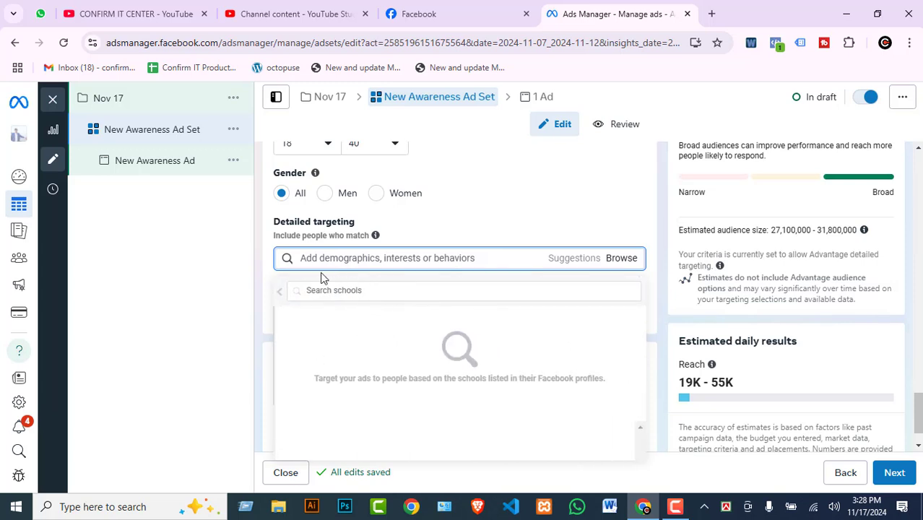
pyautogui.click(279, 291)
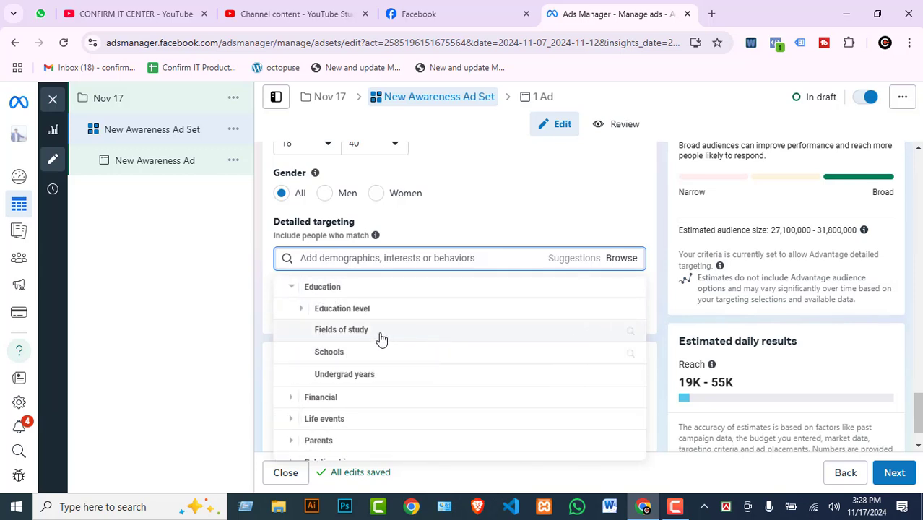
pyautogui.click(377, 336)
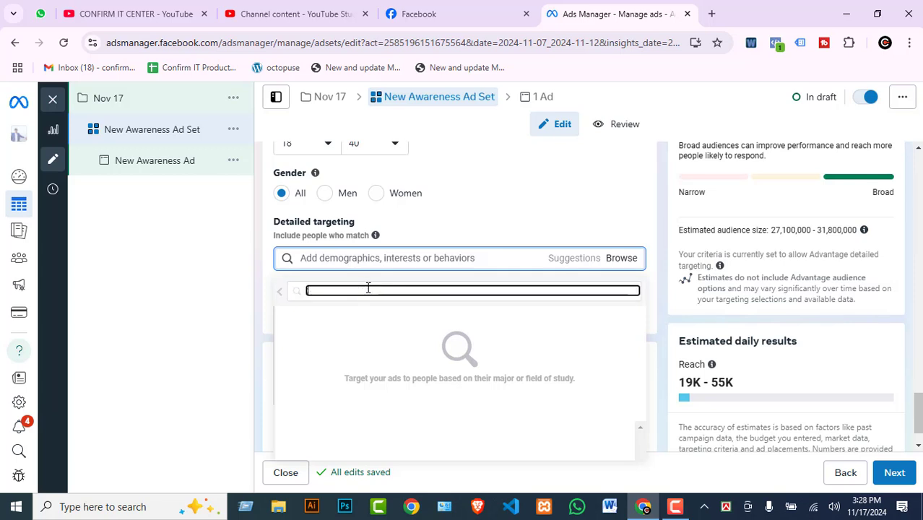
pyautogui.write('bach')
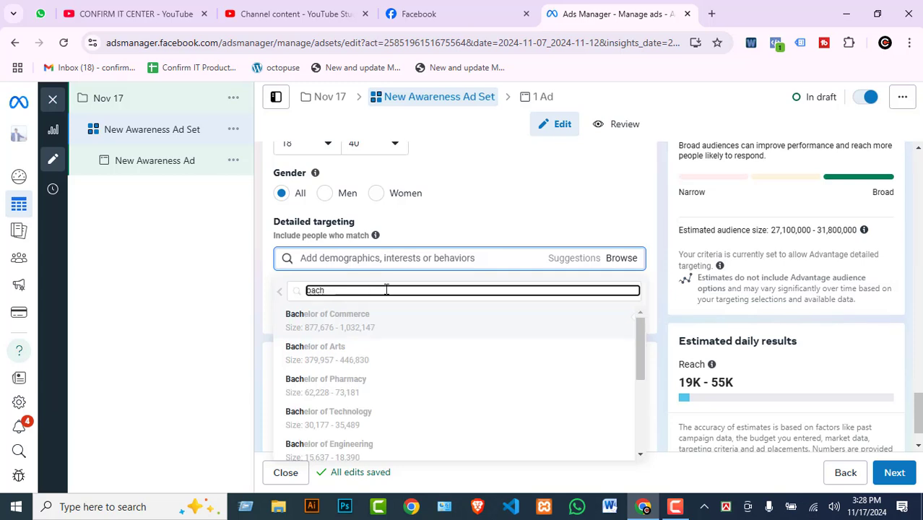
pyautogui.moveTo(360, 332)
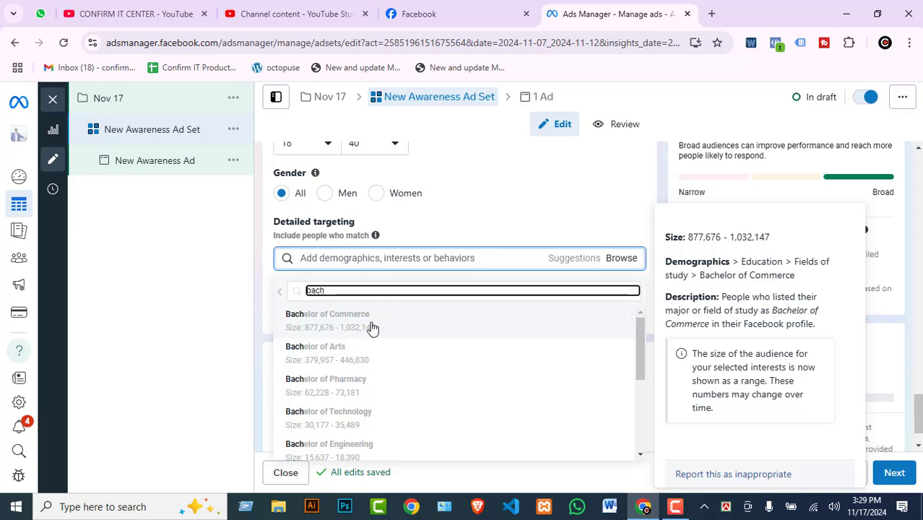
pyautogui.click(372, 329)
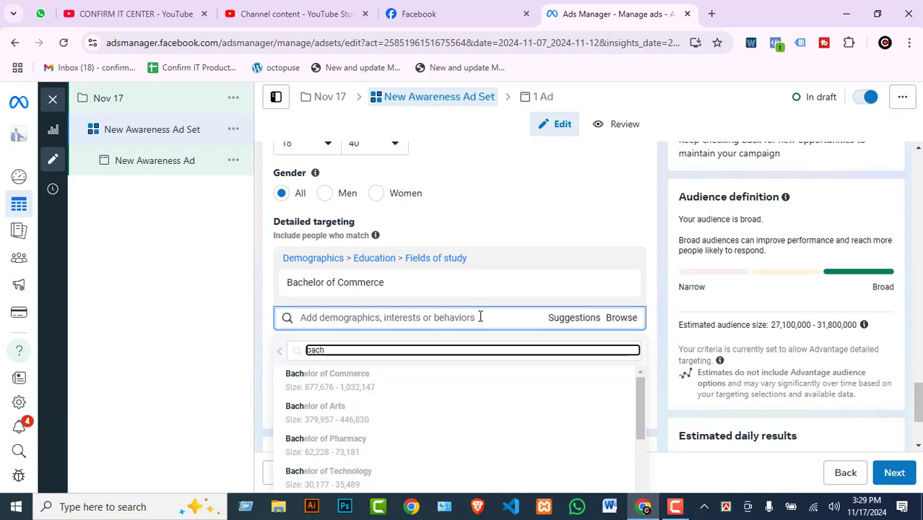
# Open the Schools search in the Education demographics, search for eden and clear the search.
pyautogui.click(279, 352)
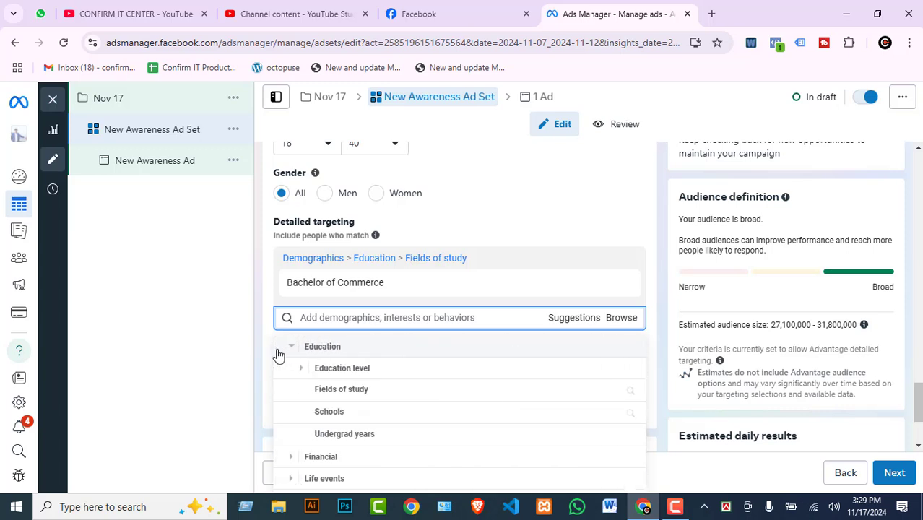
pyautogui.click(360, 414)
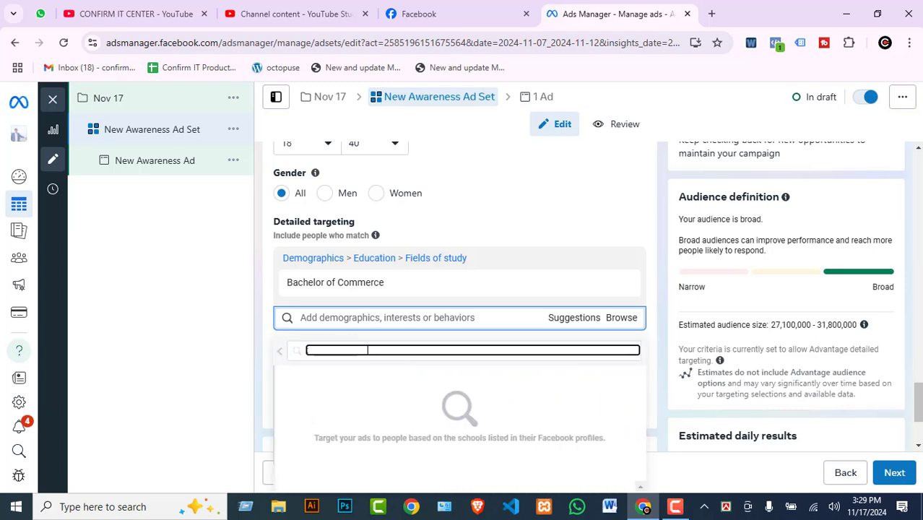
pyautogui.write('c')
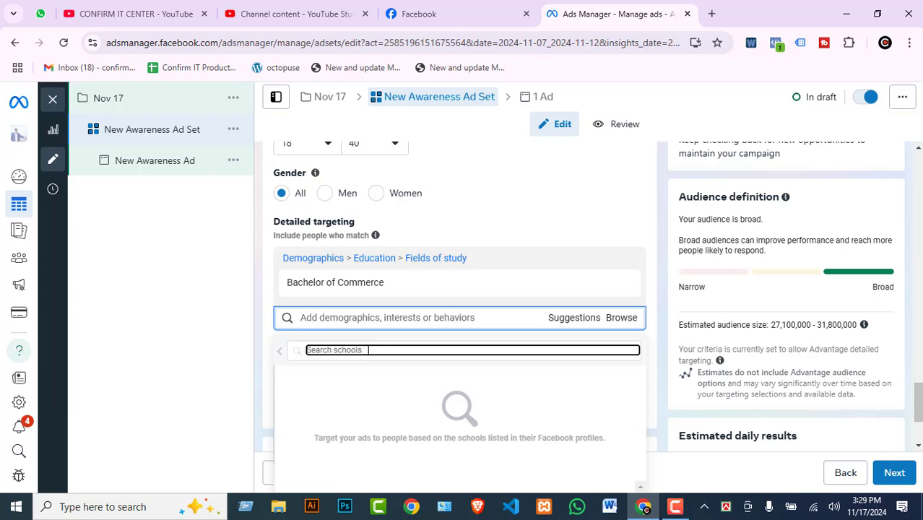
pyautogui.write('be')
pyautogui.press('BackSpace')
pyautogui.press('BackSpace')
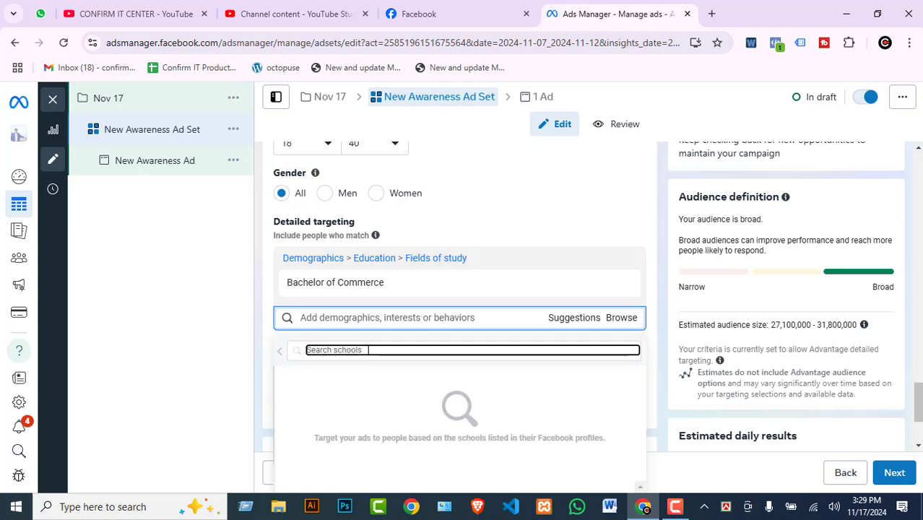
pyautogui.write('ed')
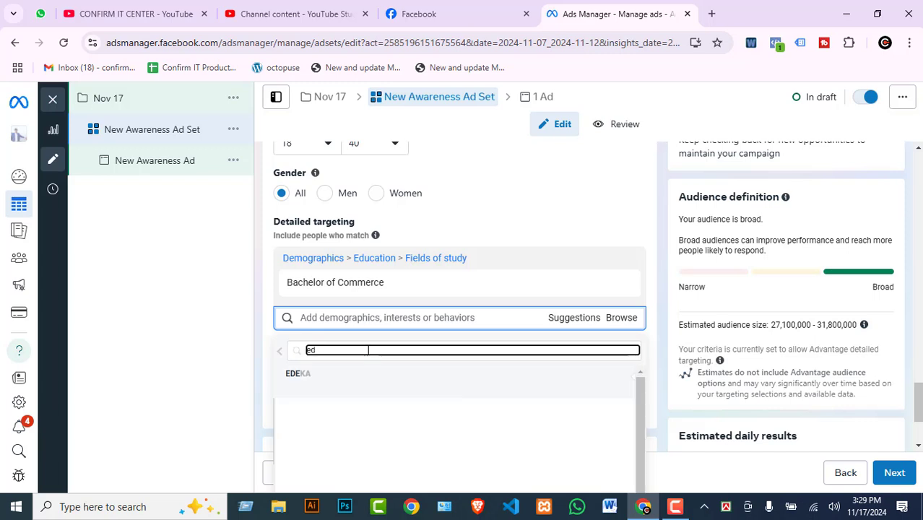
pyautogui.write('en')
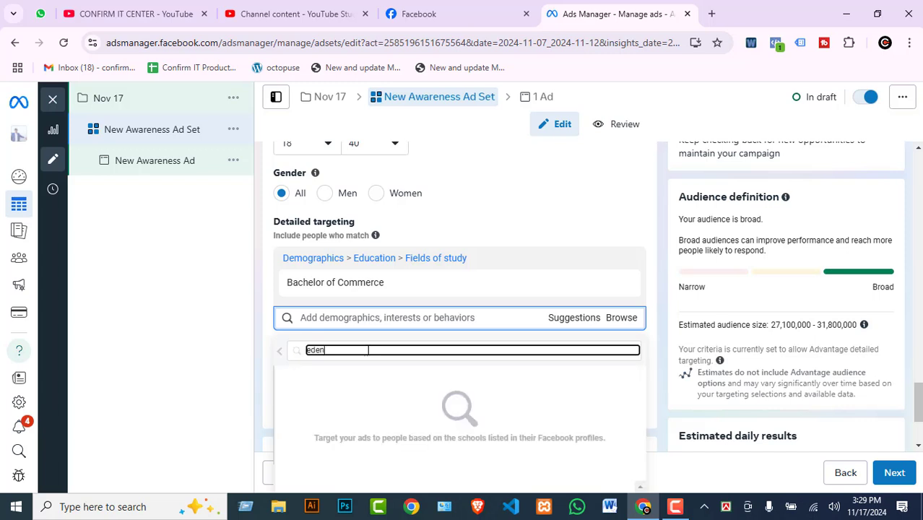
pyautogui.press('BackSpace')
pyautogui.press('BackSpace')
pyautogui.press('BackSpace')
pyautogui.press('BackSpace')
pyautogui.write('eden')
pyautogui.press('BackSpace')
pyautogui.press('BackSpace')
pyautogui.press('BackSpace')
pyautogui.press('BackSpace')
# Search the schools for muslim and add Nasir Ahmadiyya Muslim High School to the detailed targeting.
pyautogui.write('muslim')
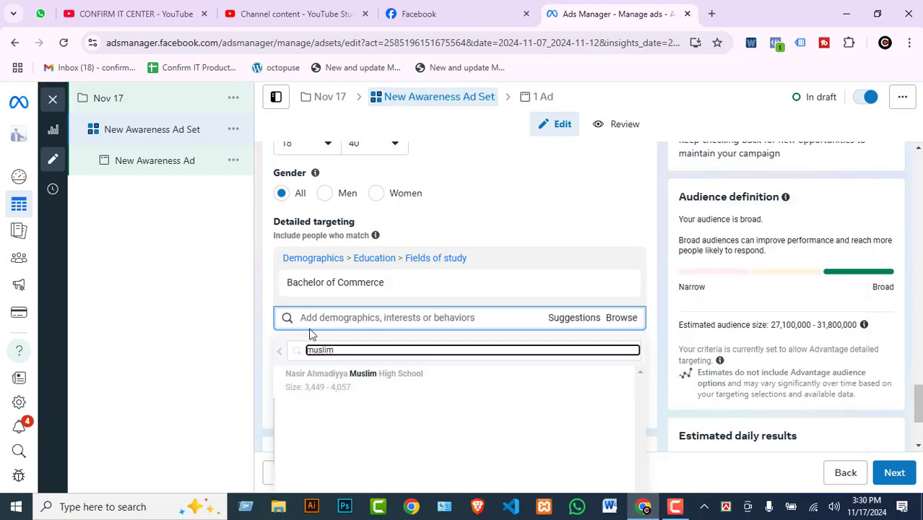
pyautogui.moveTo(319, 398)
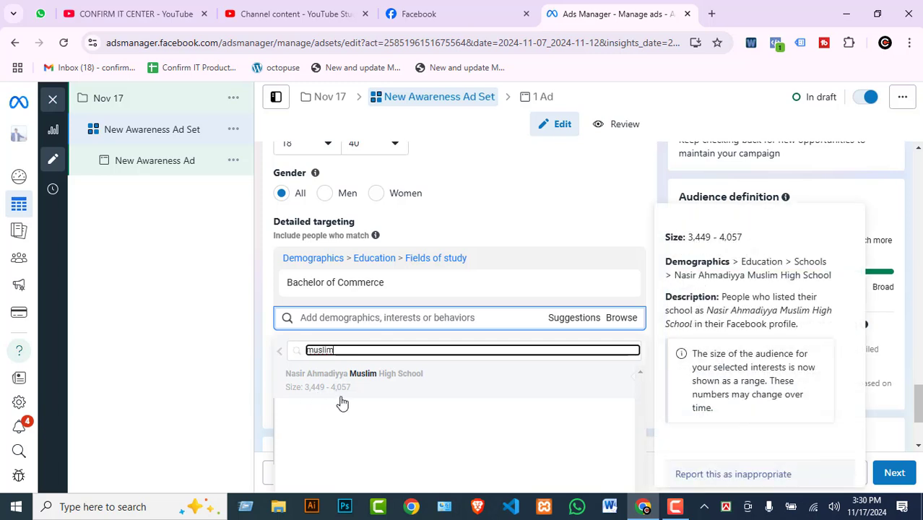
pyautogui.click(418, 383)
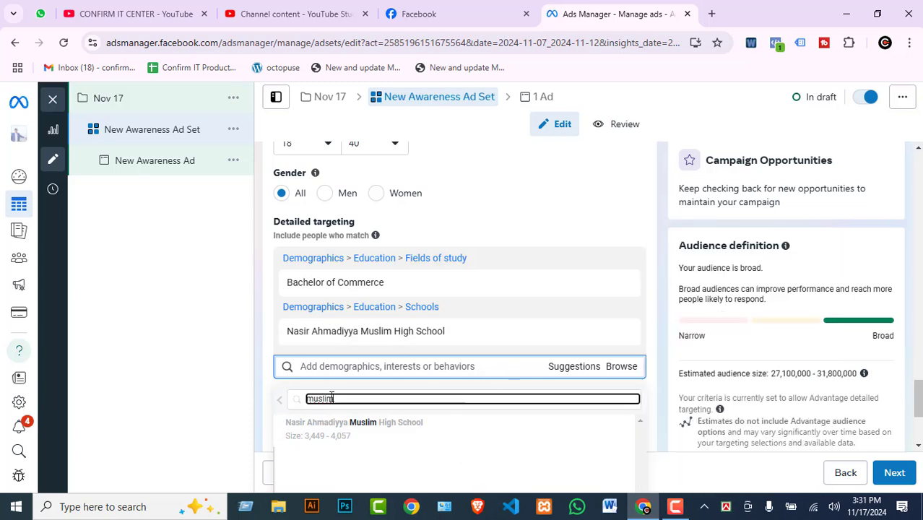
# Reopen the Schools search from the Education demographics, search for another school by name and clear the search.
pyautogui.click(280, 400)
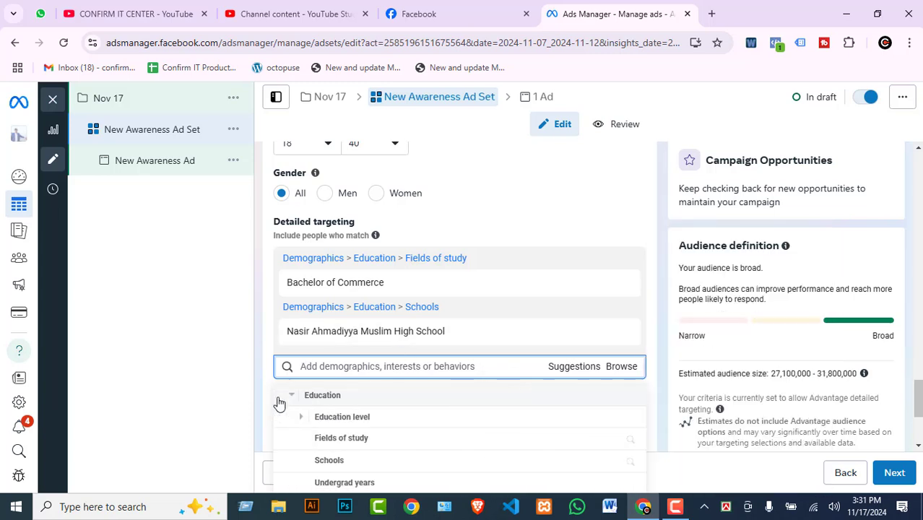
pyautogui.click(289, 399)
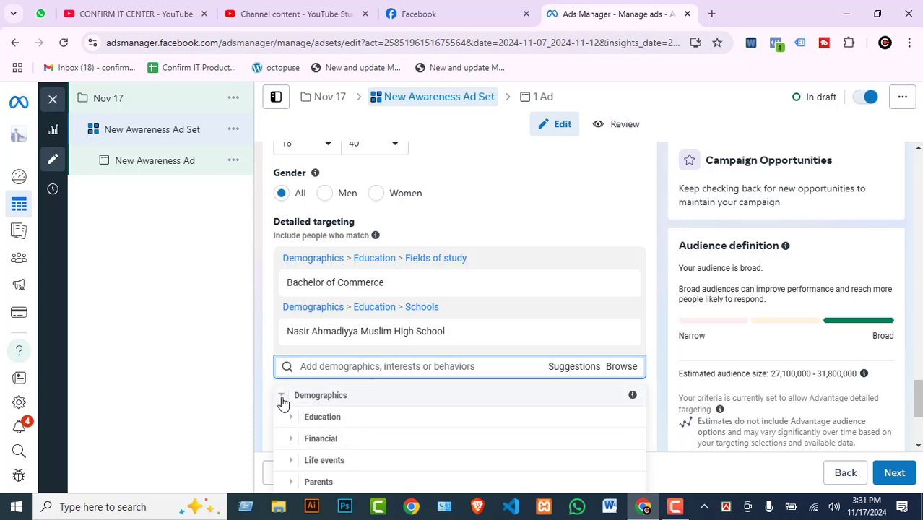
pyautogui.click(293, 421)
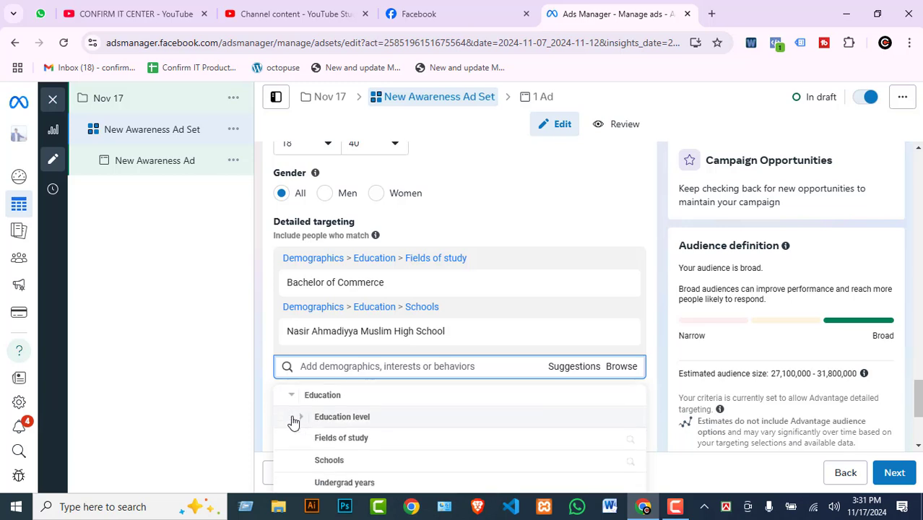
pyautogui.scroll(-1, 396, 449)
pyautogui.scroll(-1, 395, 449)
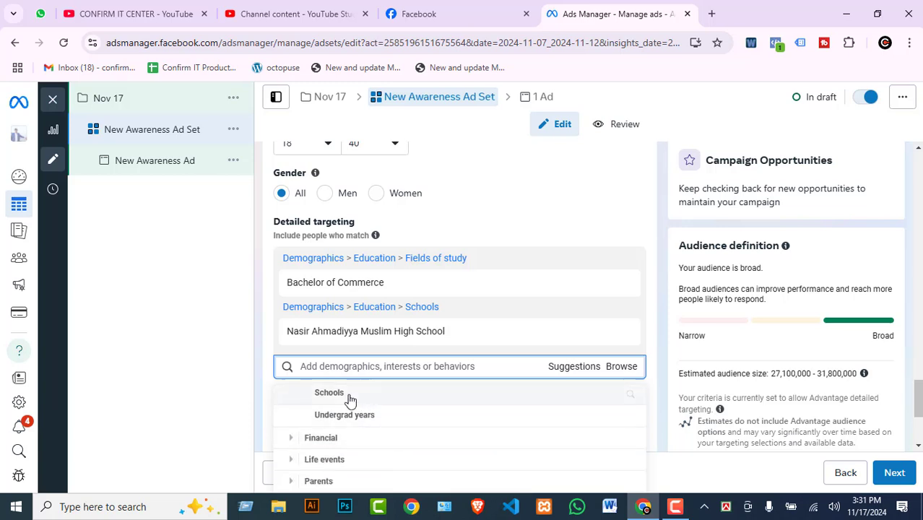
pyautogui.click(340, 396)
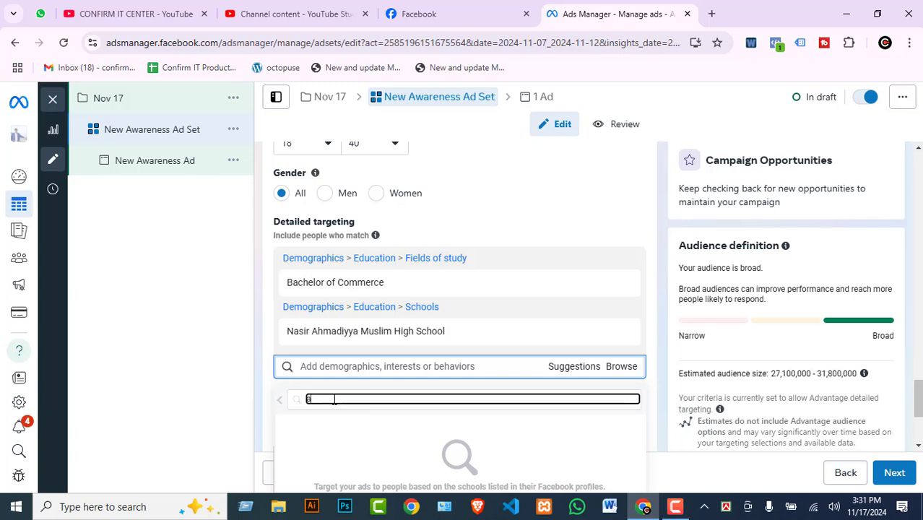
pyautogui.write('ajhaj imam udd')
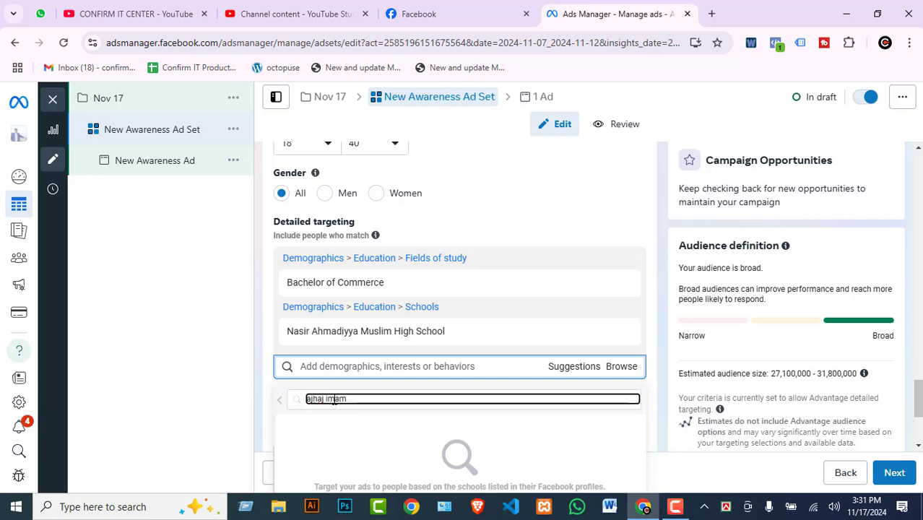
pyautogui.write('in')
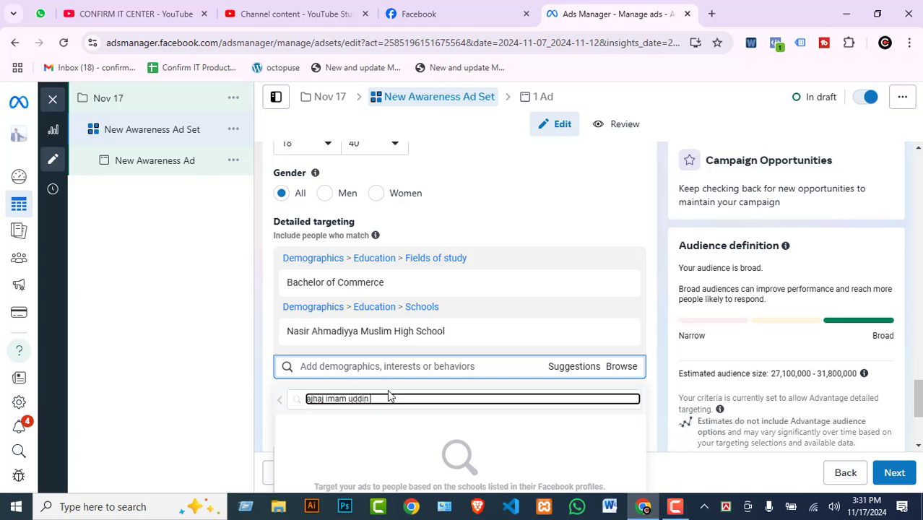
pyautogui.hotkey('ctrl', 'a')
pyautogui.press('BackSpace')
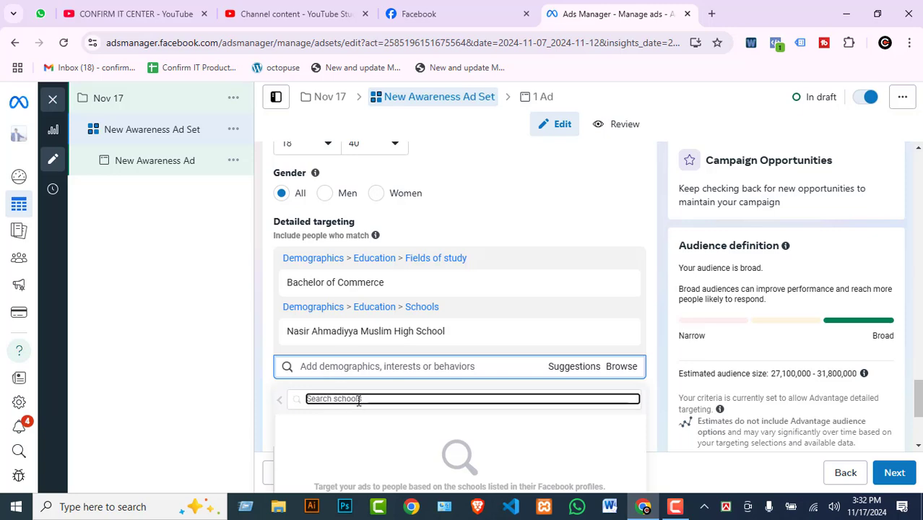
# Browse the Financial demographics in detailed targeting and expand the Income options to examine the household income brackets.
pyautogui.click(612, 371)
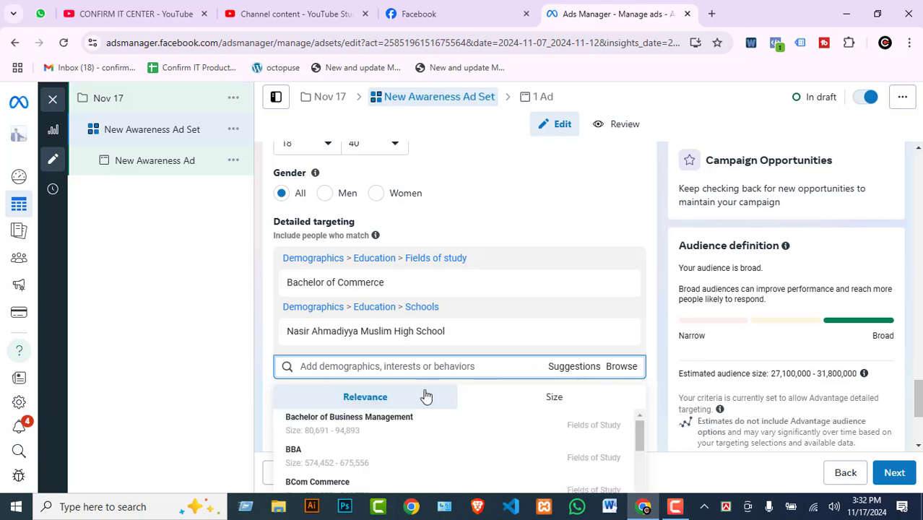
pyautogui.click(569, 372)
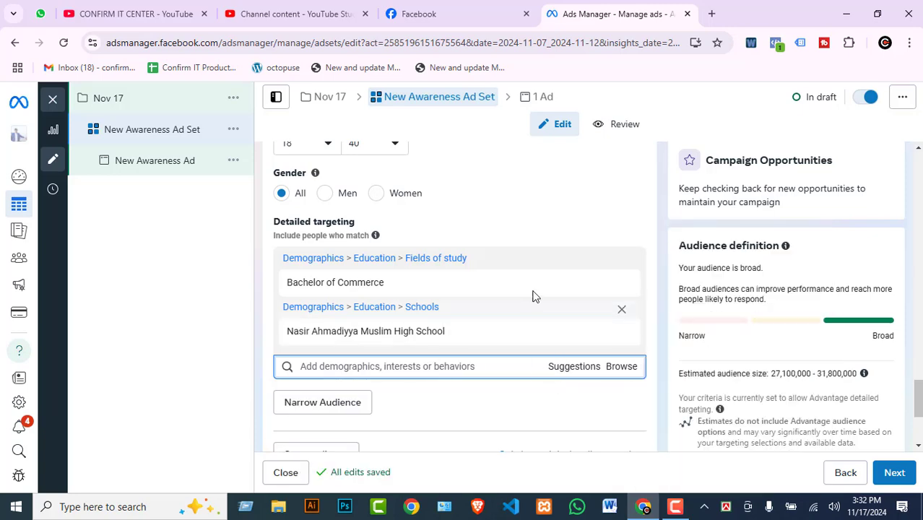
pyautogui.click(617, 370)
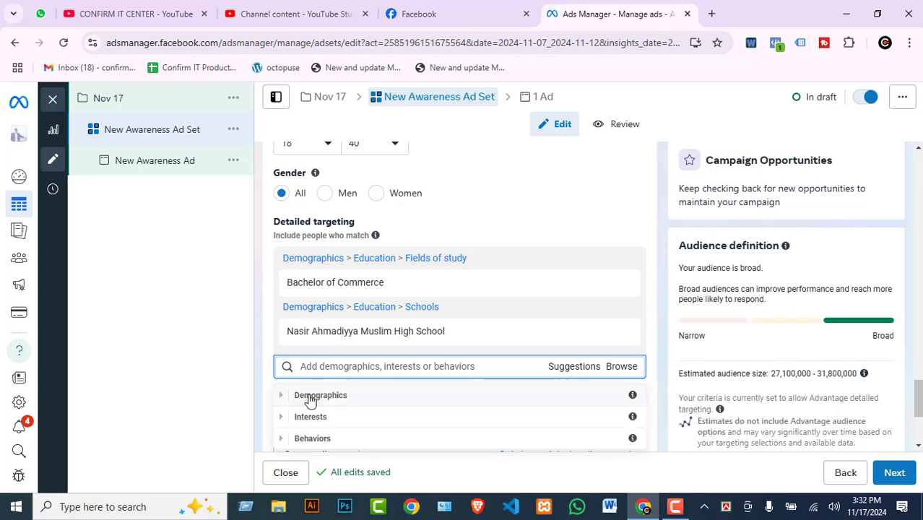
pyautogui.click(286, 399)
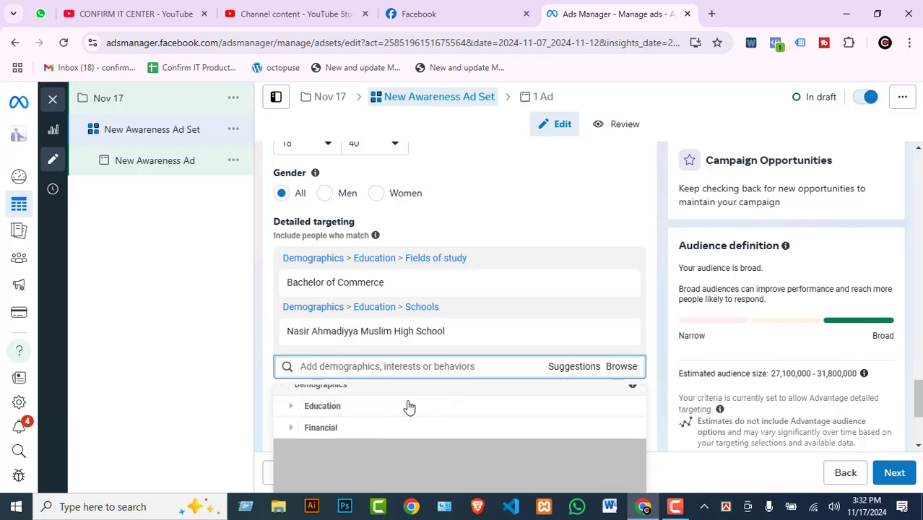
pyautogui.click(289, 428)
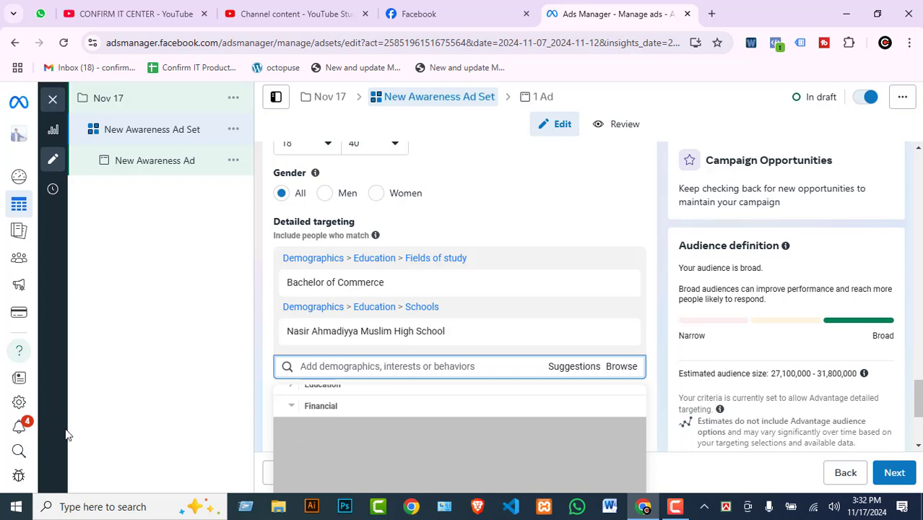
pyautogui.click(293, 407)
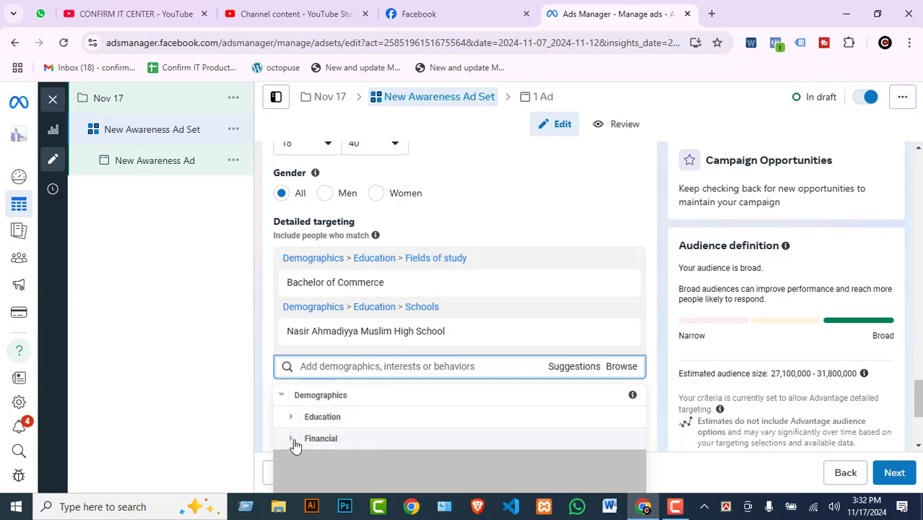
pyautogui.click(295, 440)
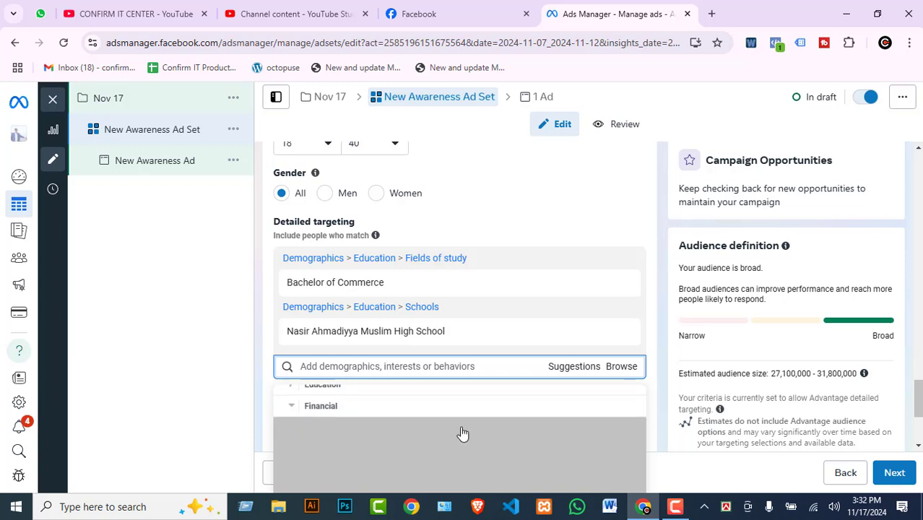
pyautogui.scroll(-2, 750, 425)
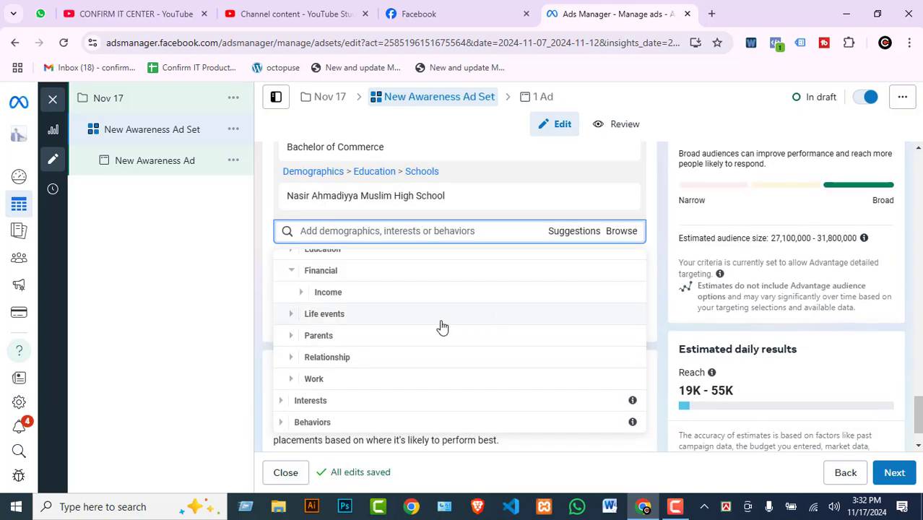
pyautogui.click(301, 293)
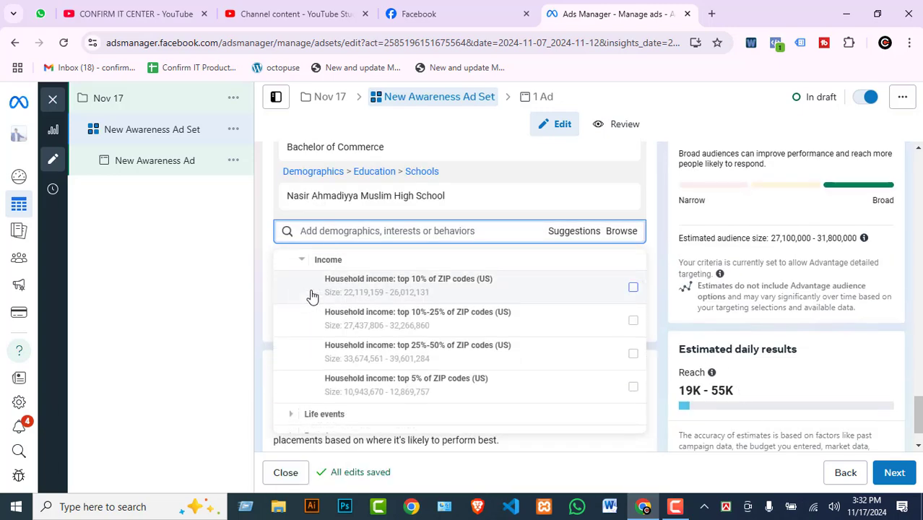
# Examine the household income brackets under Income and close the detailed targeting list.
pyautogui.moveTo(388, 310)
pyautogui.moveTo(314, 301)
pyautogui.click(268, 268)
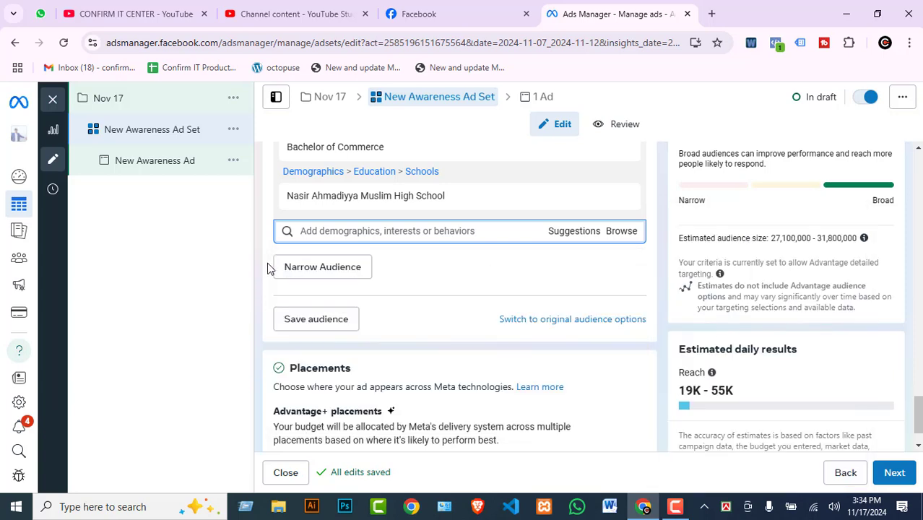
# Browse the Demographics in detailed targeting and expand Life events to examine its options, such as Away from family and Away from hometown.
pyautogui.click(620, 233)
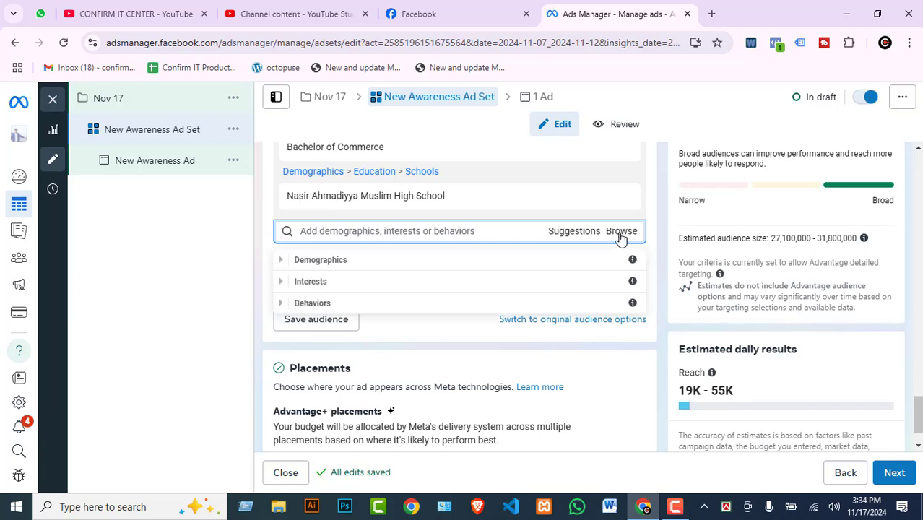
pyautogui.click(286, 283)
pyautogui.click(283, 265)
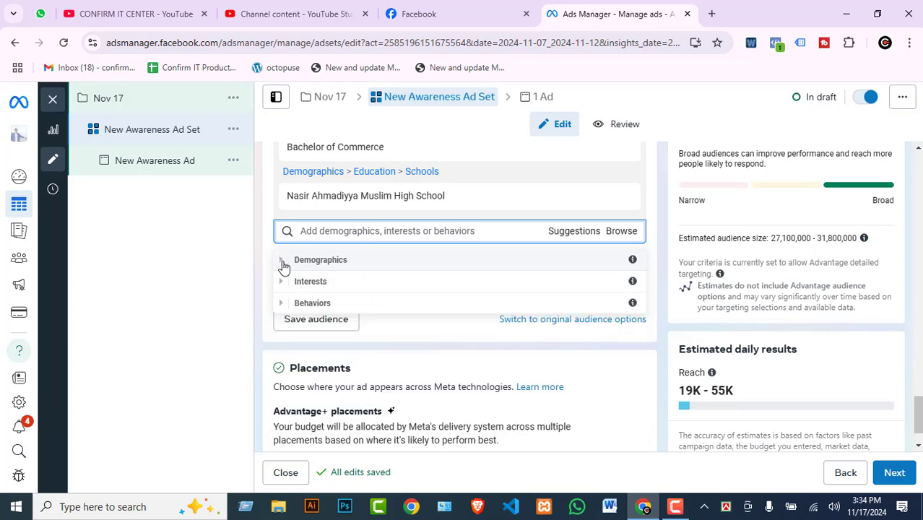
pyautogui.click(284, 261)
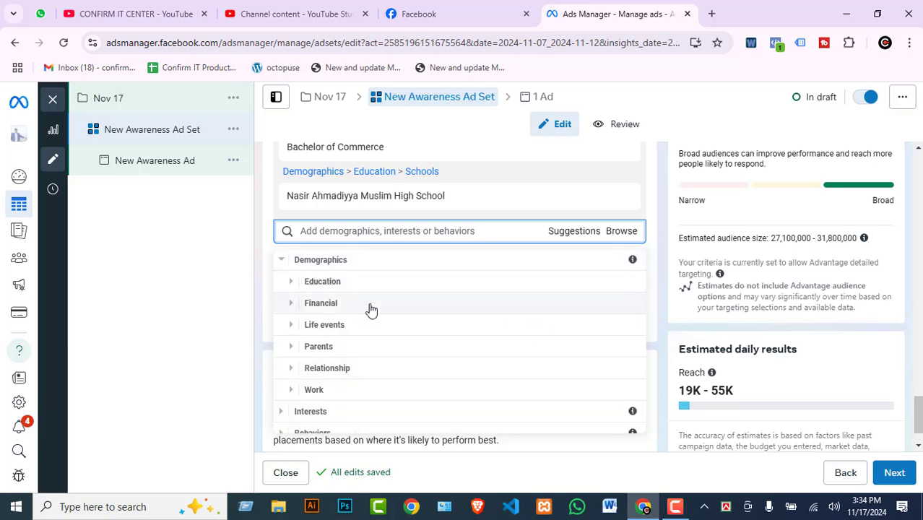
pyautogui.click(291, 332)
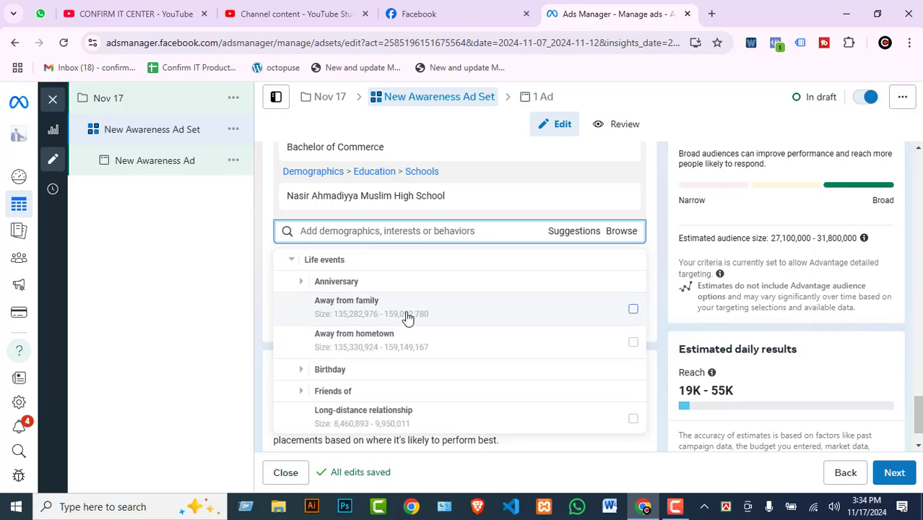
pyautogui.moveTo(407, 317)
pyautogui.moveTo(298, 312)
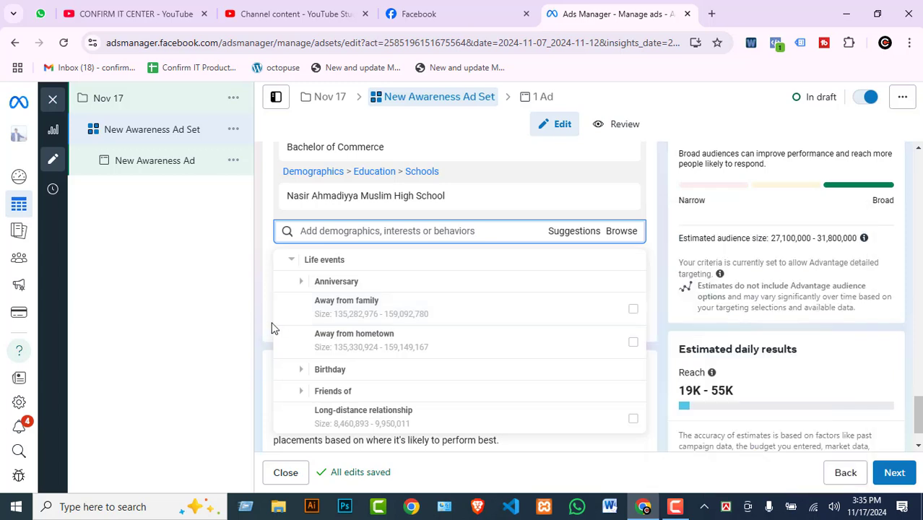
pyautogui.moveTo(431, 303)
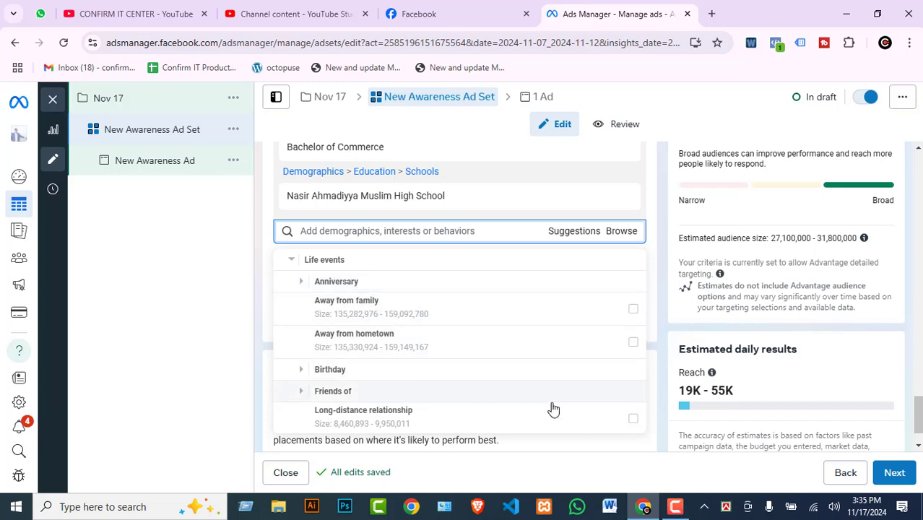
# Expand Birthday and Birthday Month under Life events to examine the monthly birthday options and Upcoming birthday.
pyautogui.click(302, 371)
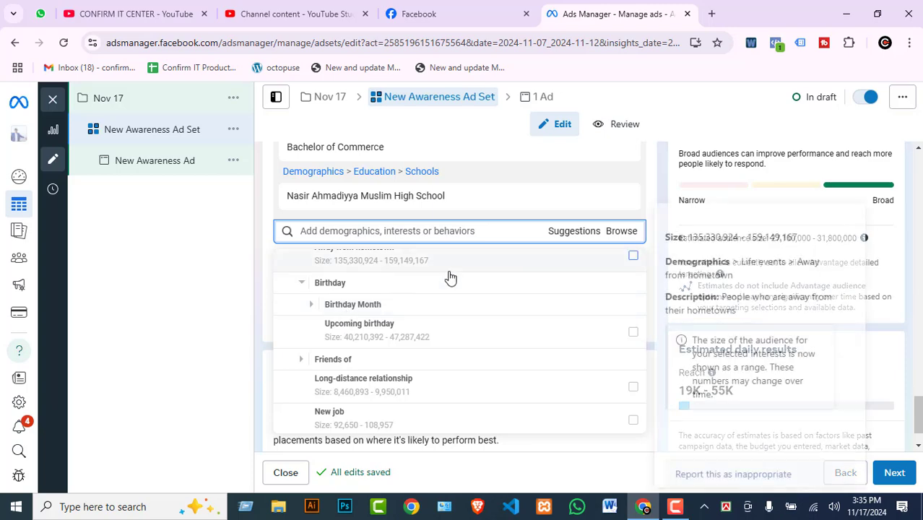
pyautogui.moveTo(461, 338)
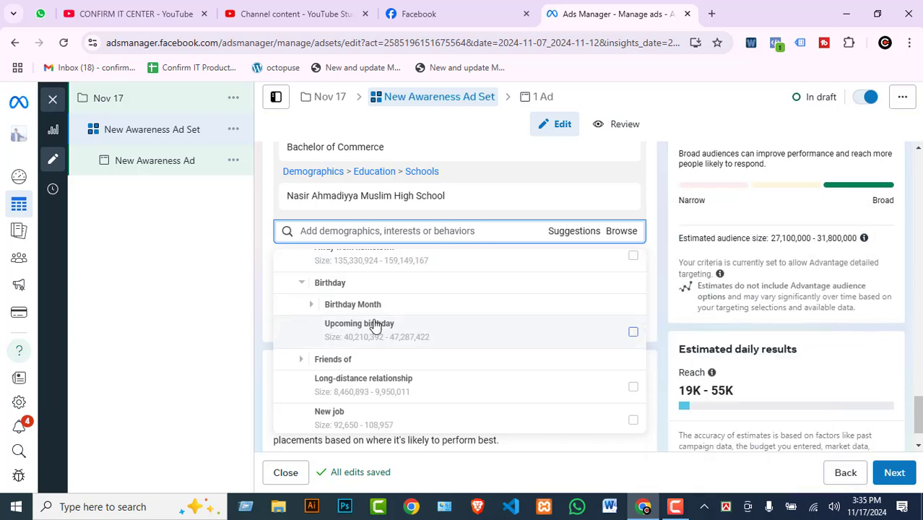
pyautogui.click(311, 305)
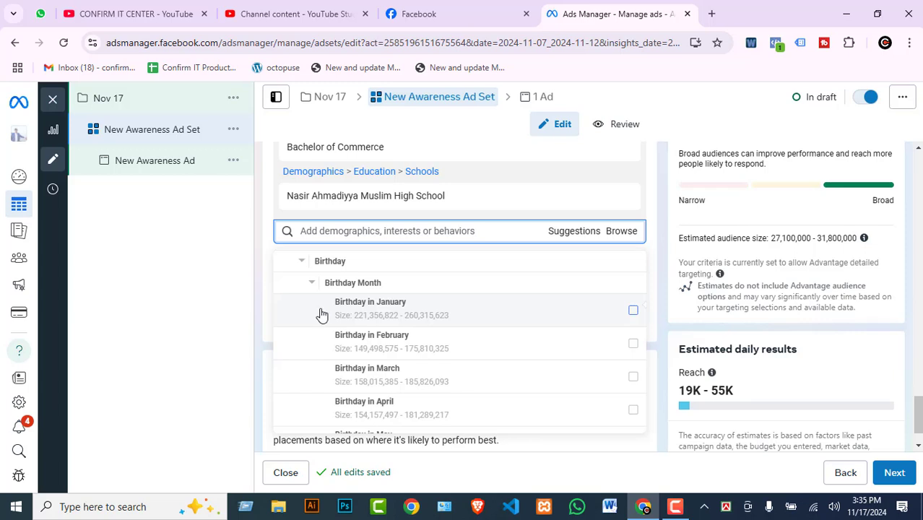
pyautogui.moveTo(425, 341)
pyautogui.scroll(-2, 432, 338)
pyautogui.scroll(5, 335, 336)
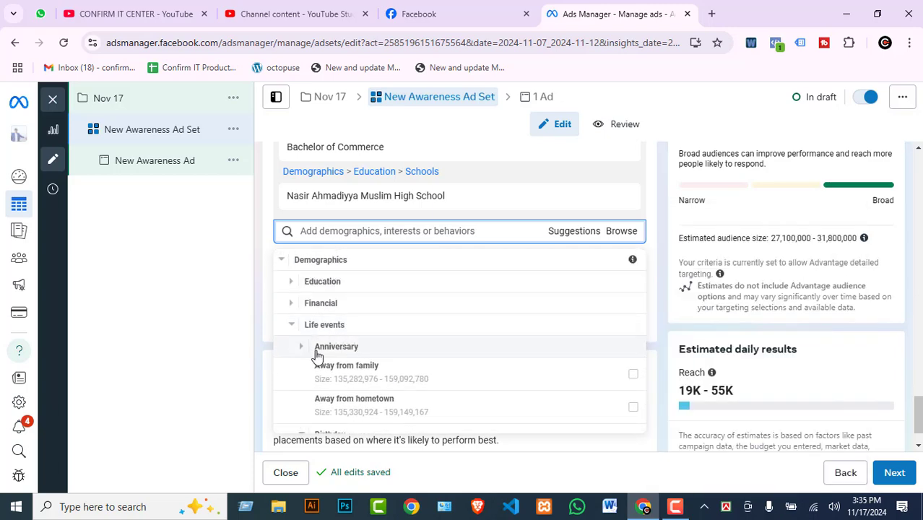
pyautogui.scroll(-5, 406, 334)
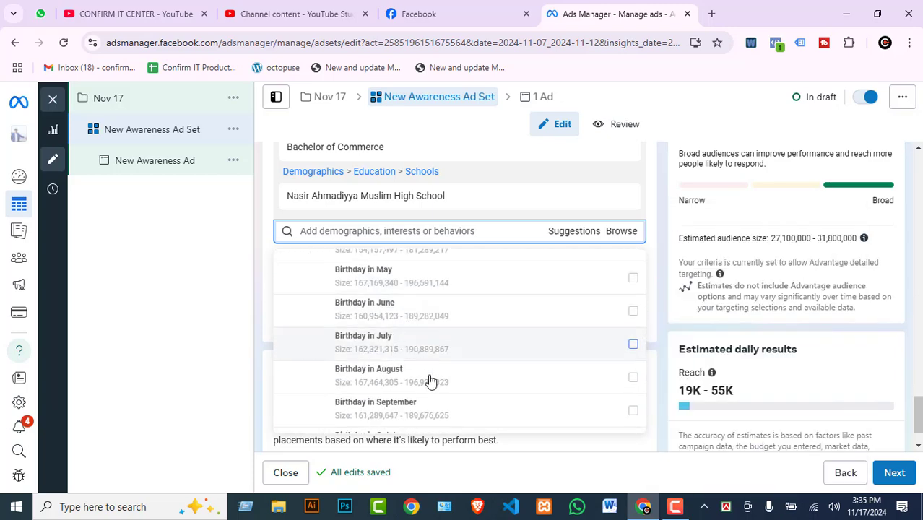
pyautogui.scroll(-4, 430, 380)
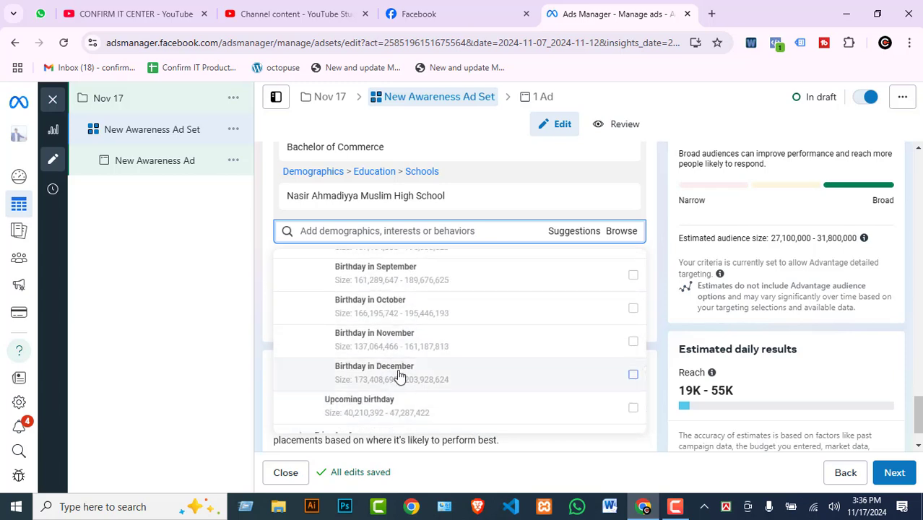
pyautogui.scroll(-2, 383, 340)
pyautogui.scroll(5, 381, 335)
pyautogui.scroll(-5, 471, 341)
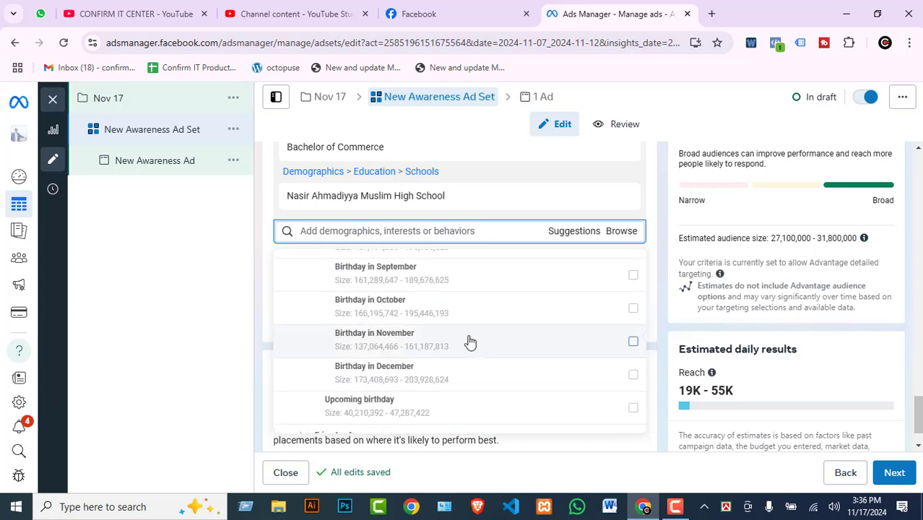
# Examine the remaining Life events options, from Long-distance relationship and New job to Newly engaged, and close the list.
pyautogui.scroll(-2, 470, 341)
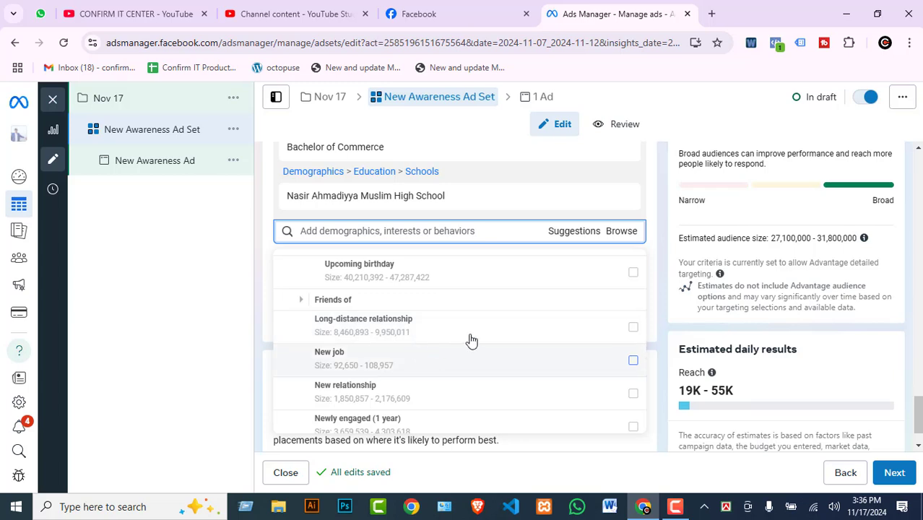
pyautogui.scroll(-2, 503, 342)
pyautogui.scroll(2, 505, 341)
pyautogui.moveTo(505, 340)
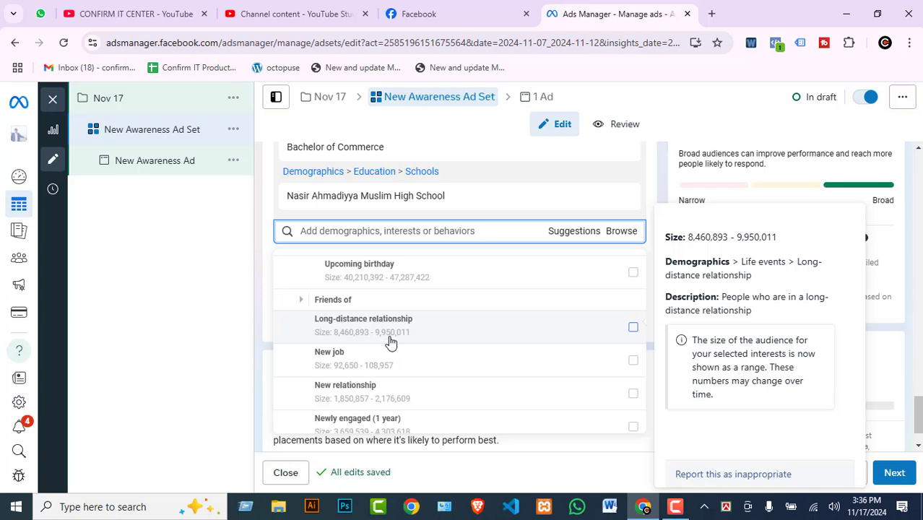
pyautogui.scroll(-1, 395, 342)
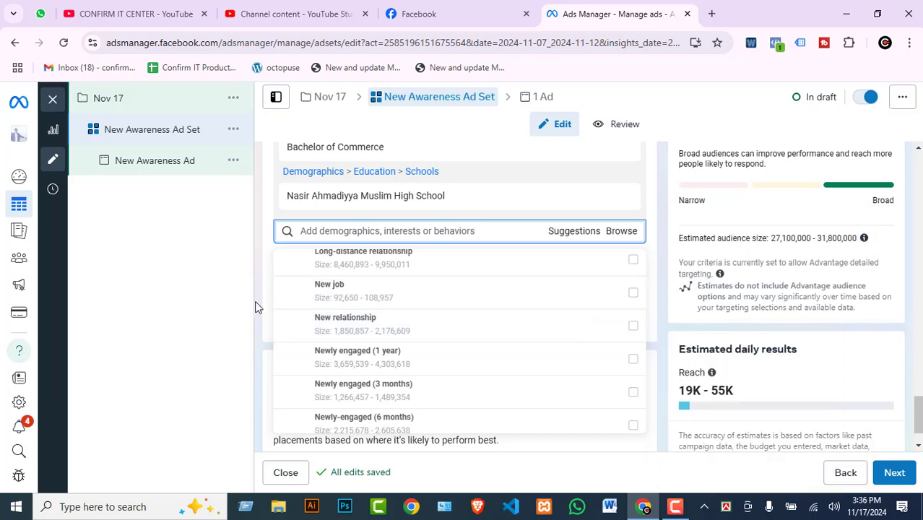
pyautogui.moveTo(2, 247)
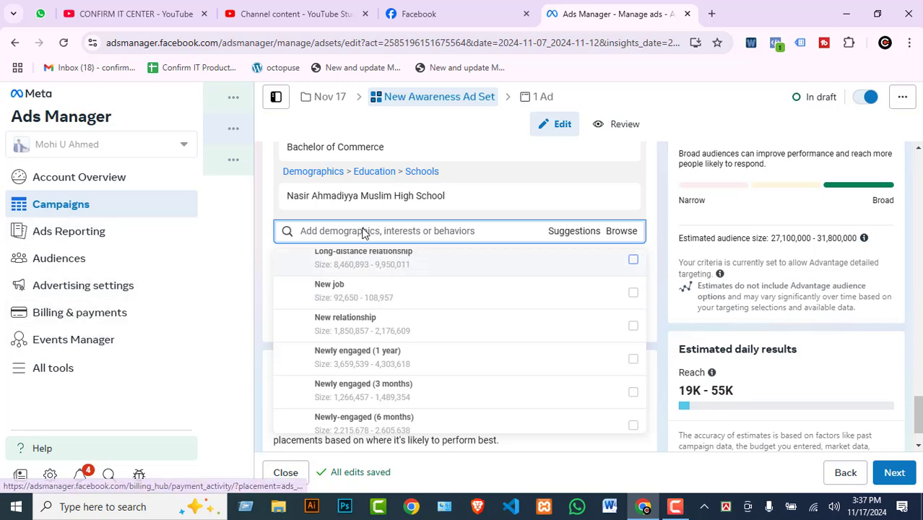
pyautogui.click(309, 230)
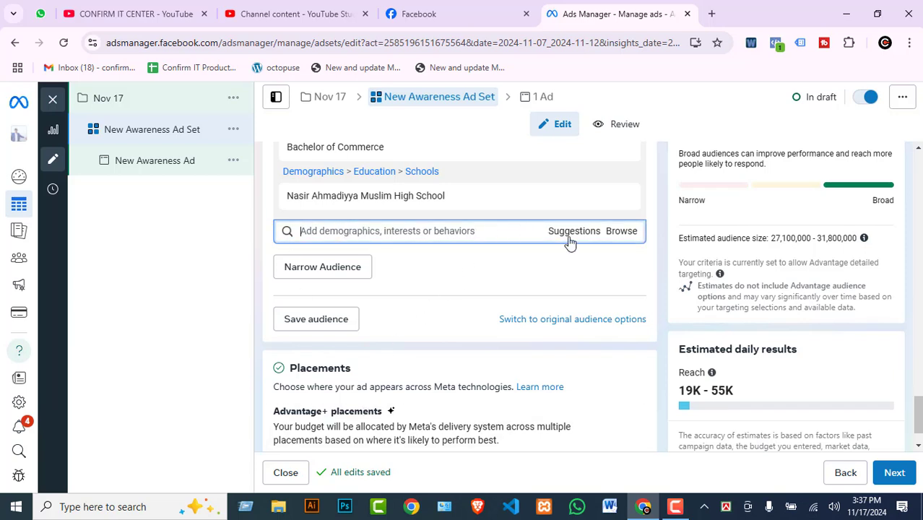
# Reopen the detailed targeting categories, expand Demographics to review its subcategories, and close the list.
pyautogui.click(625, 232)
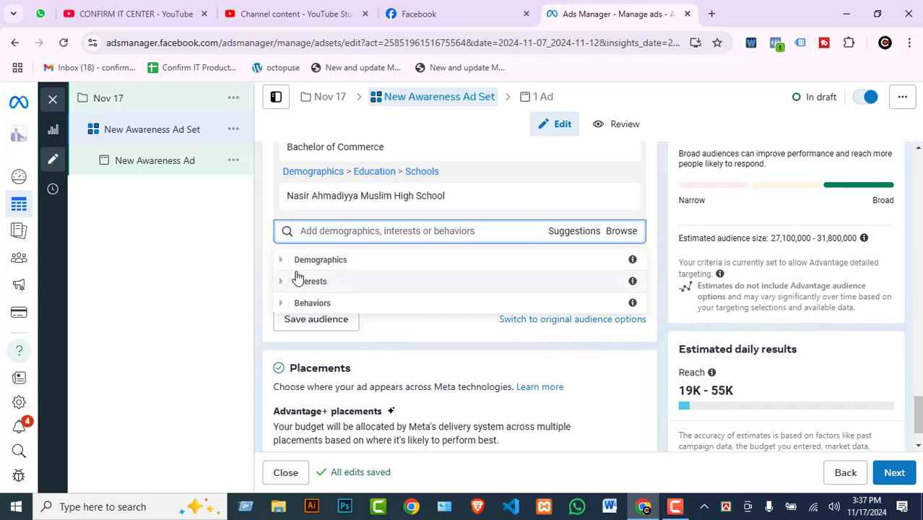
pyautogui.click(285, 261)
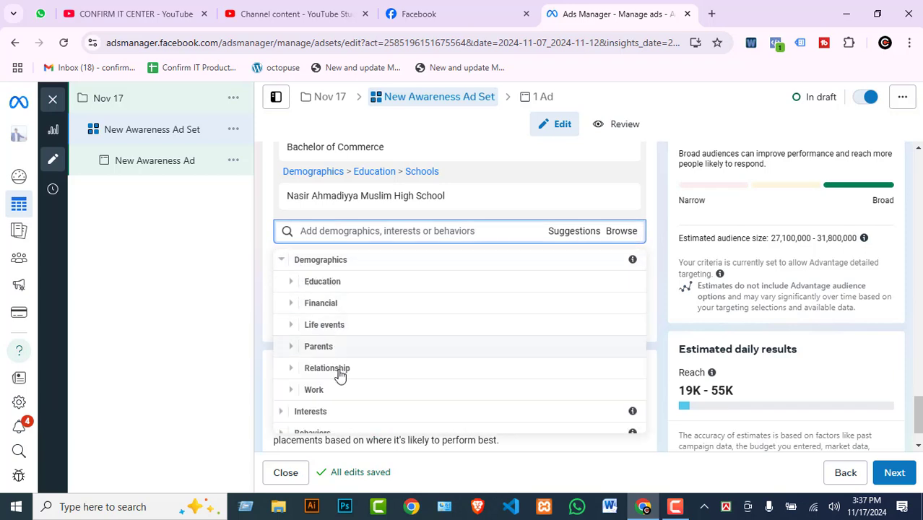
pyautogui.scroll(-1, 361, 387)
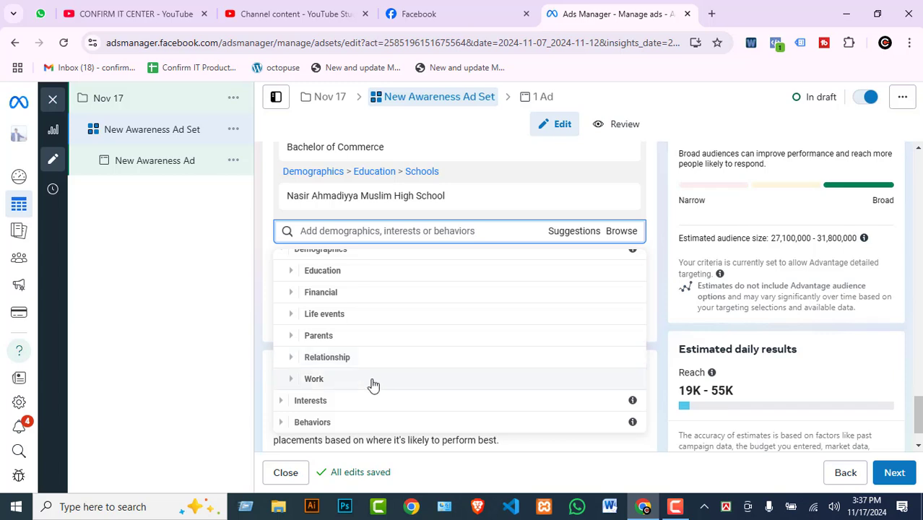
pyautogui.scroll(1, 299, 289)
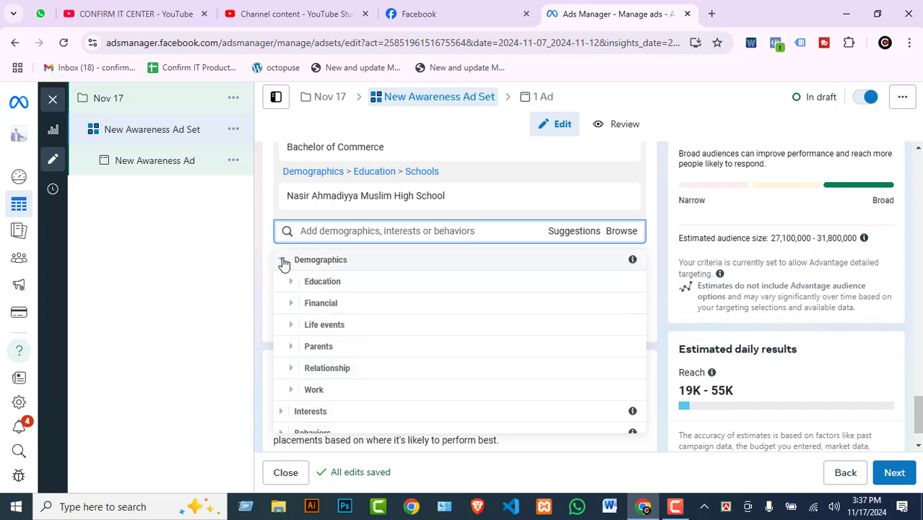
pyautogui.click(284, 261)
pyautogui.click(284, 262)
pyautogui.click(561, 203)
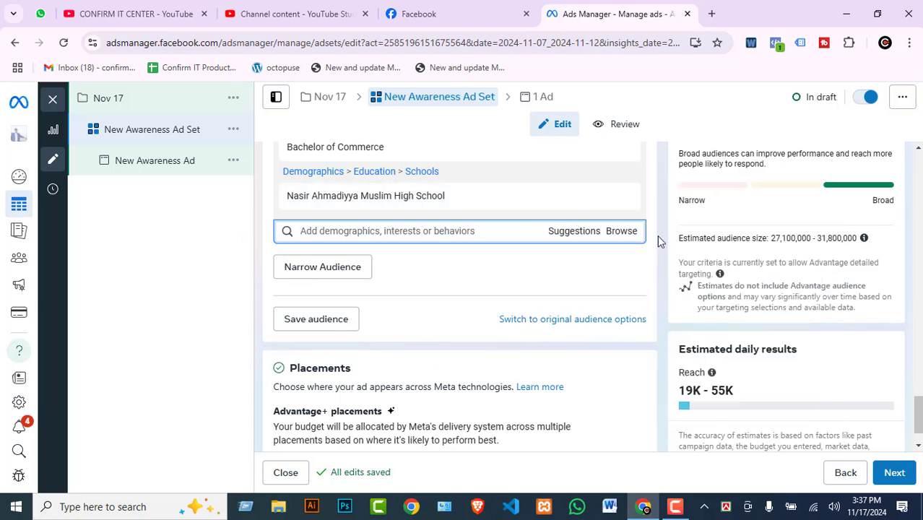
pyautogui.click(622, 232)
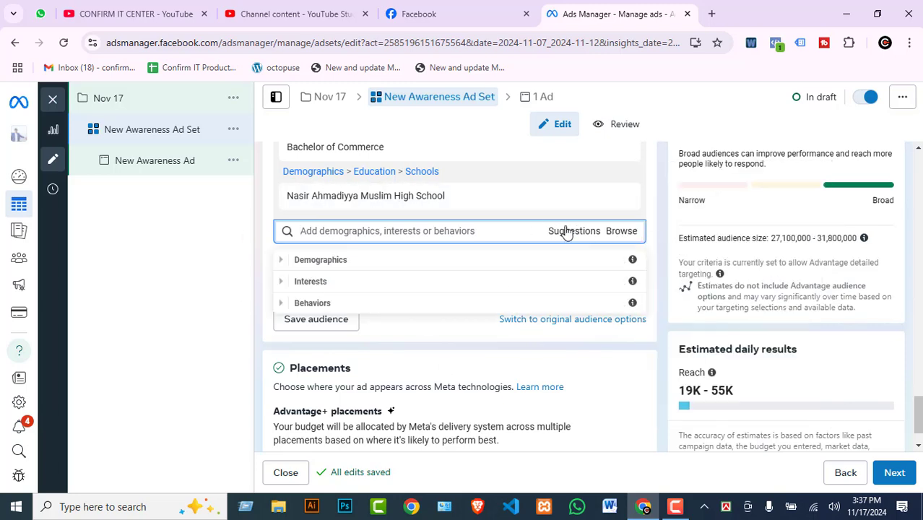
pyautogui.click(381, 232)
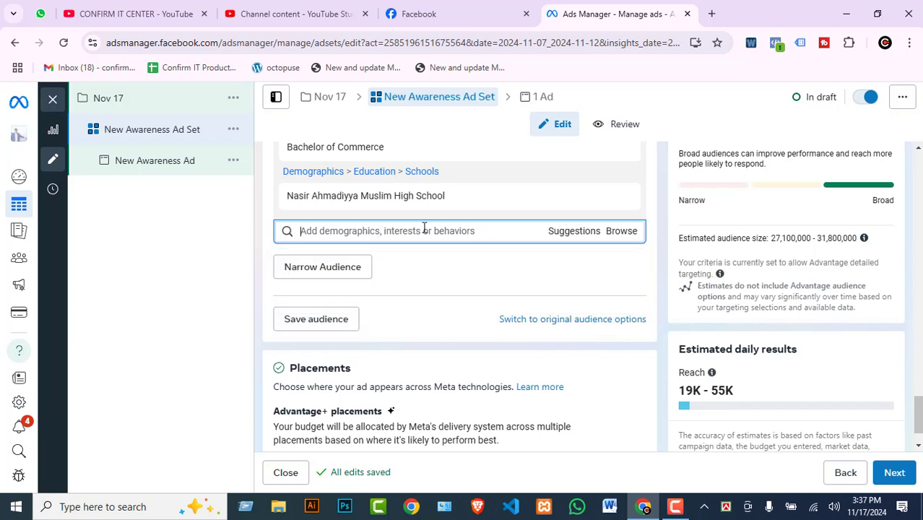
# Expand All parents under the Parents demographics, examine the options by children's age, and collapse Demographics.
pyautogui.click(617, 231)
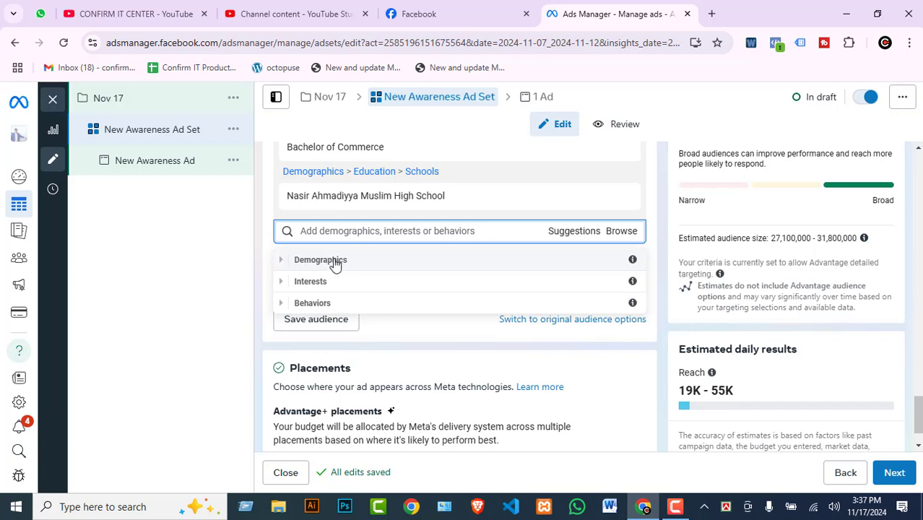
pyautogui.click(282, 262)
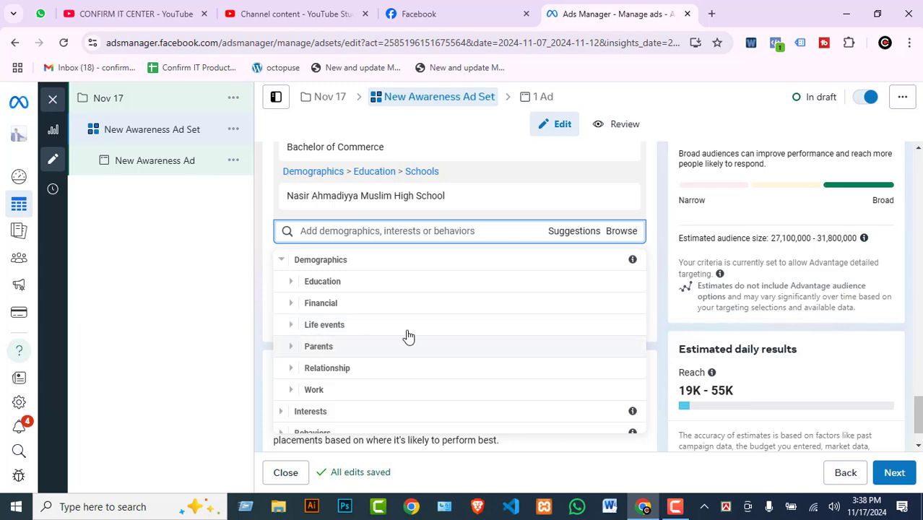
pyautogui.click(295, 348)
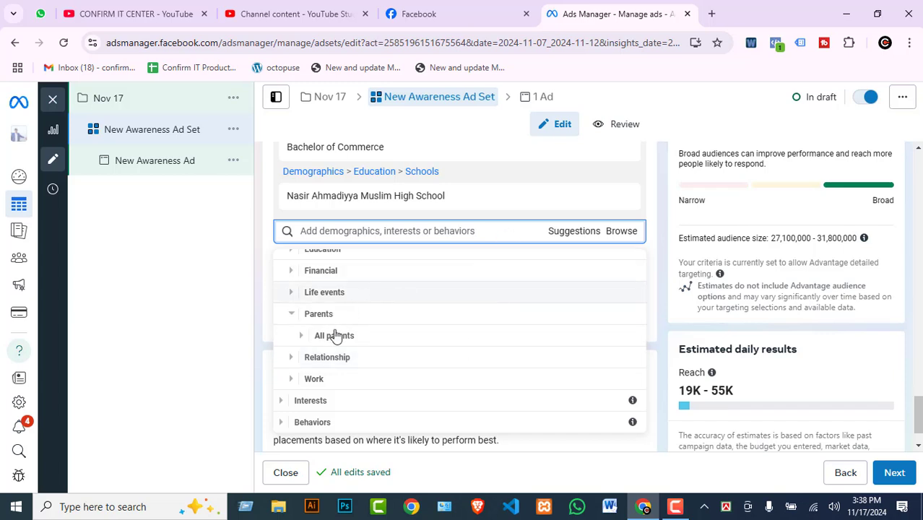
pyautogui.click(301, 339)
pyautogui.scroll(-1, 300, 340)
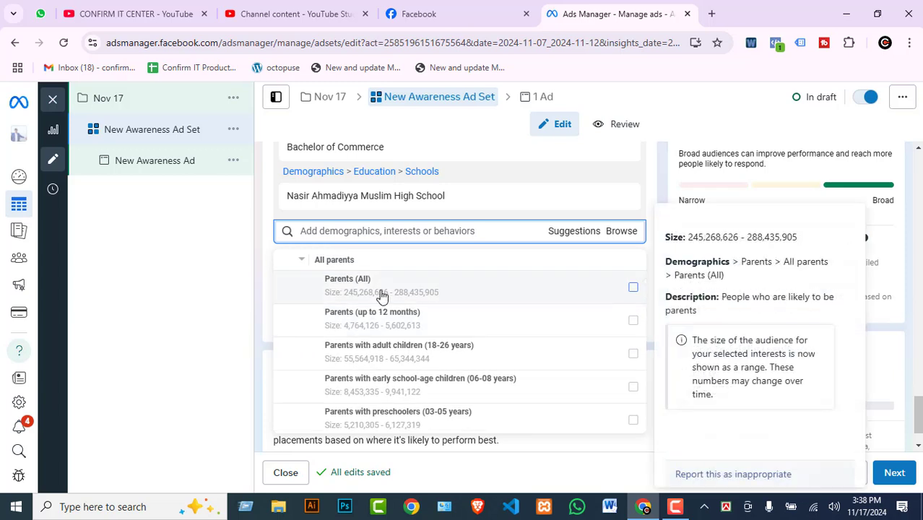
pyautogui.scroll(-1, 387, 318)
pyautogui.scroll(-1, 390, 334)
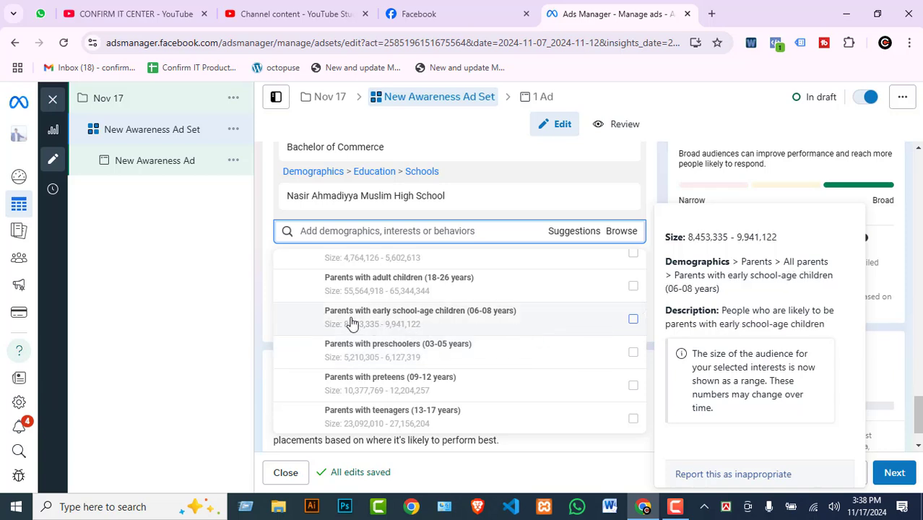
pyautogui.scroll(-2, 353, 325)
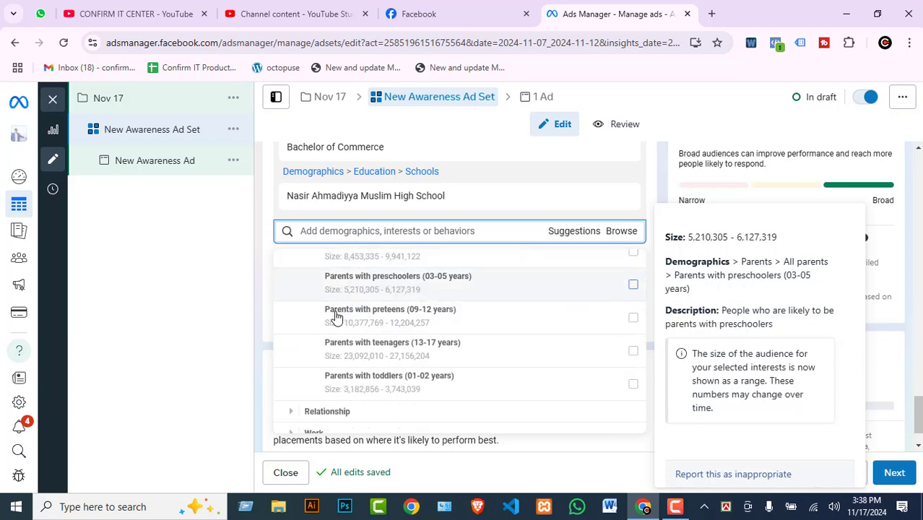
pyautogui.scroll(-2, 447, 387)
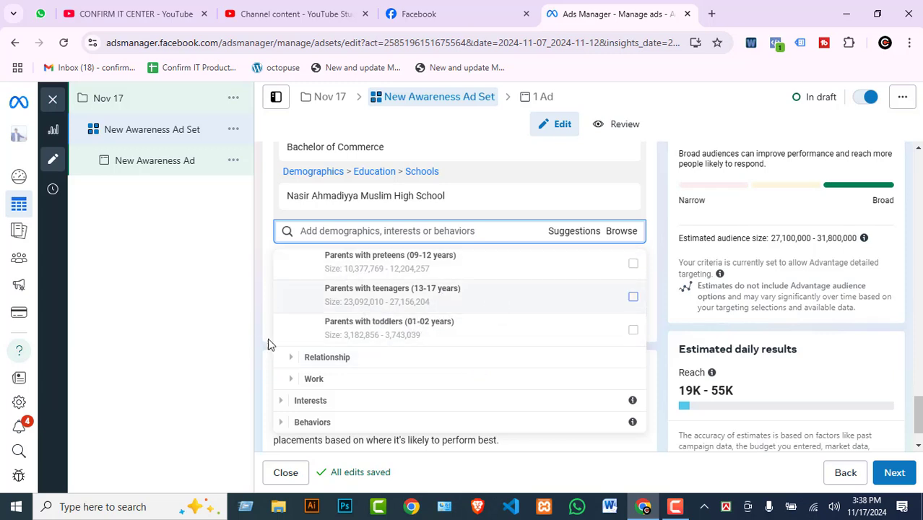
pyautogui.scroll(4, 307, 339)
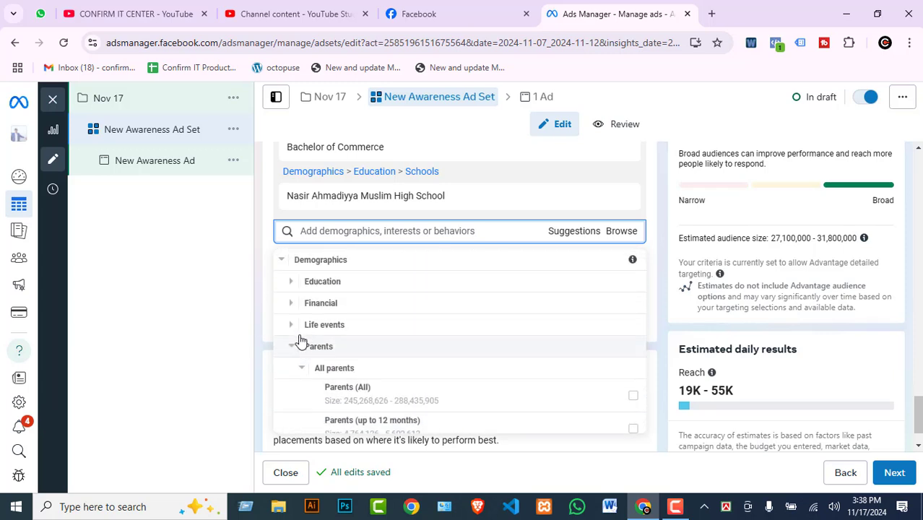
pyautogui.click(284, 263)
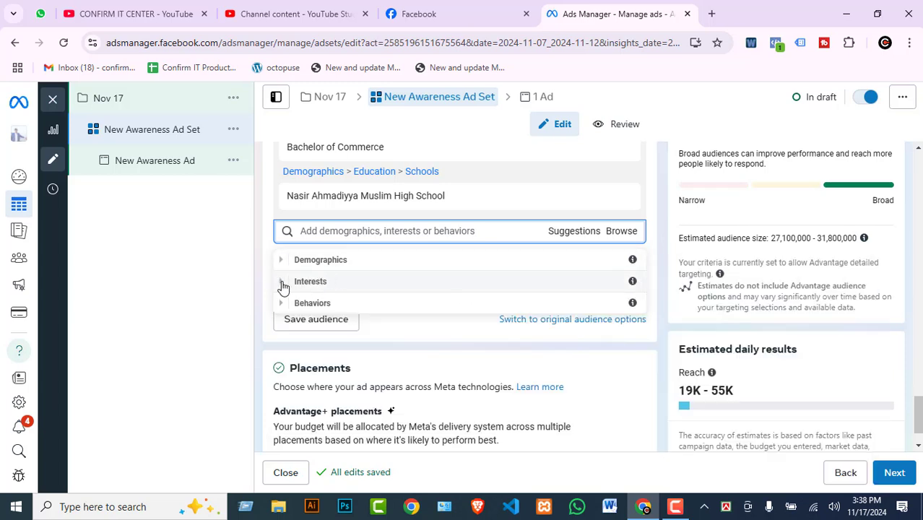
# Expand the Interests targeting categories and add all Business and industry interests to the detailed targeting.
pyautogui.click(283, 283)
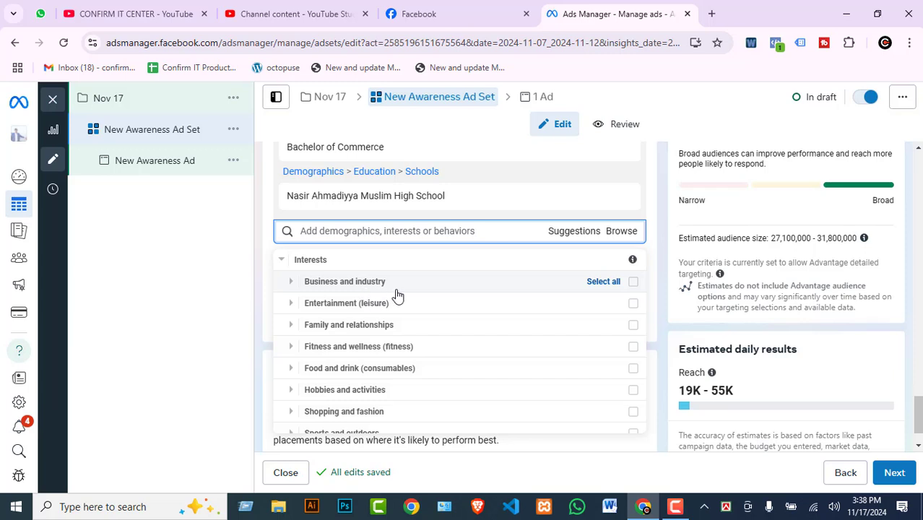
pyautogui.click(598, 283)
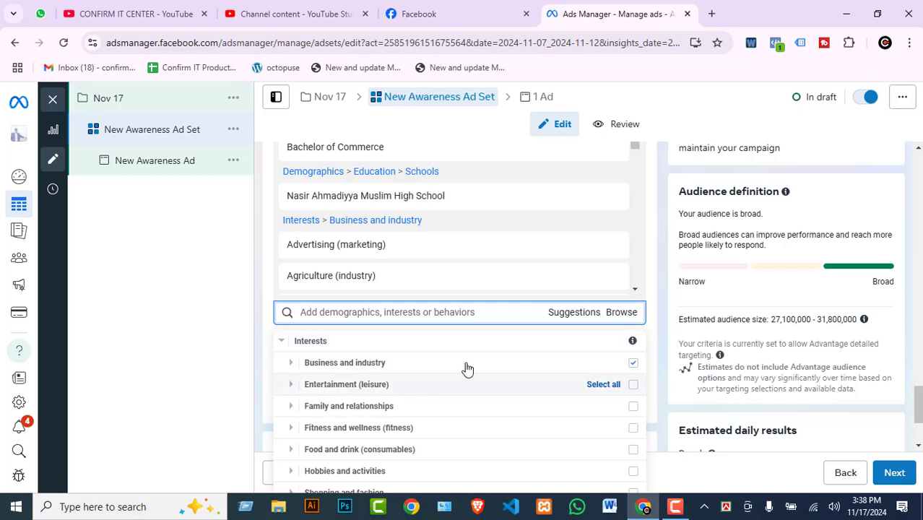
pyautogui.scroll(1, 491, 198)
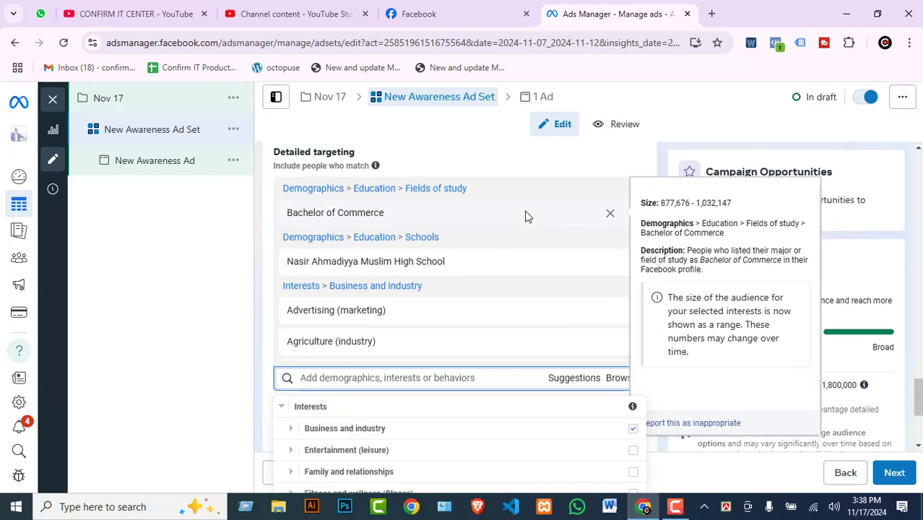
# Remove Bachelor of Commerce, the high school, and the Business and industry interests from Advertising through Business from the detailed targeting.
pyautogui.click(611, 217)
pyautogui.click(610, 218)
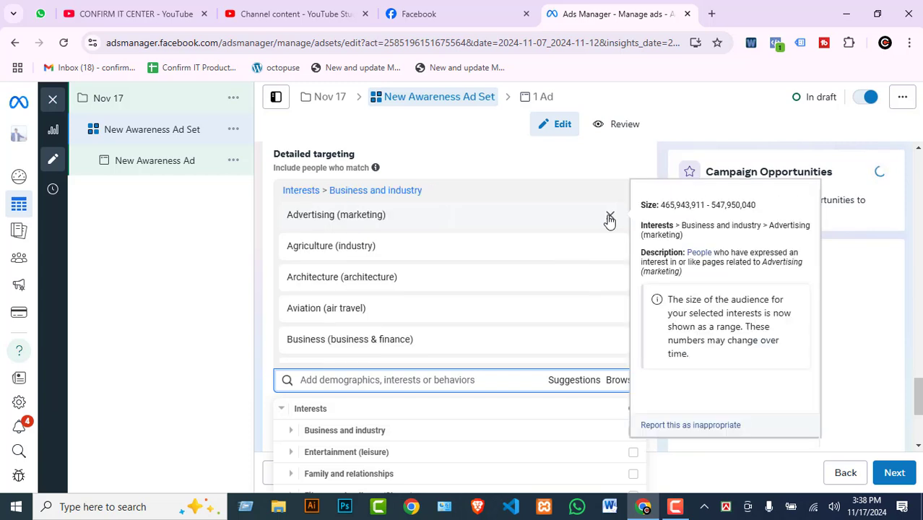
pyautogui.click(609, 217)
pyautogui.click(610, 217)
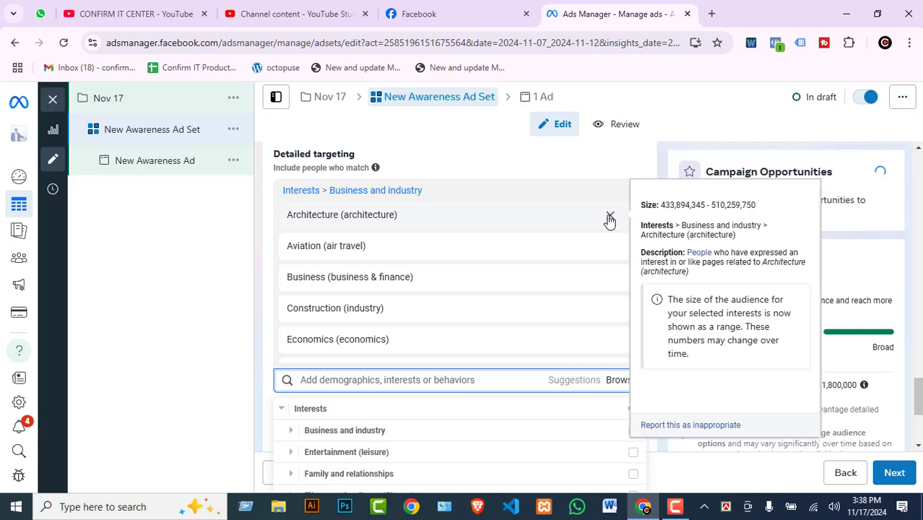
pyautogui.tripleClick(609, 218)
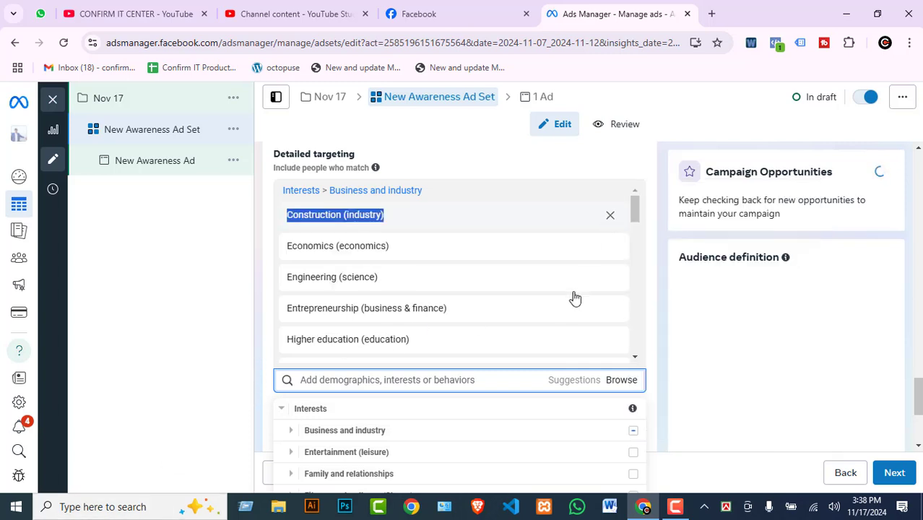
# Remove the Online and Personal finance groups, Fashion design, Graphic design, Online banking and Investment banking from the detailed targeting.
pyautogui.scroll(-5, 598, 319)
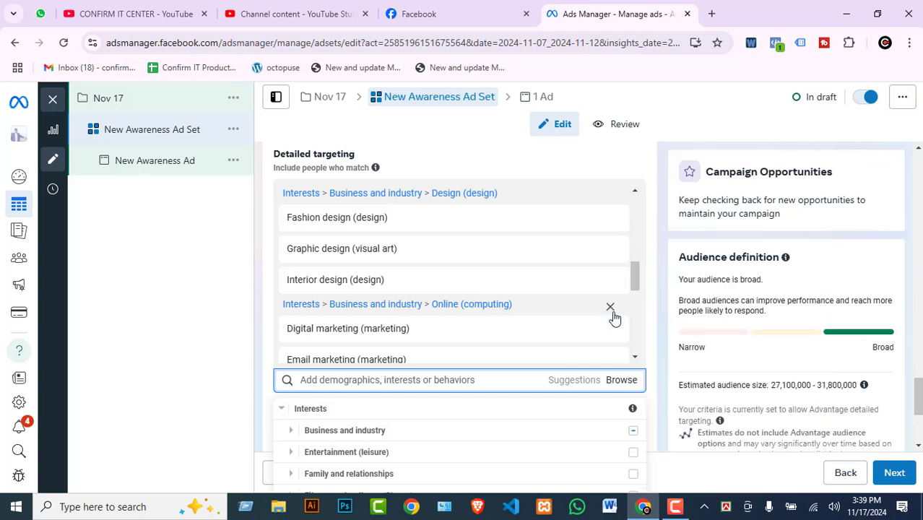
pyautogui.doubleClick(611, 309)
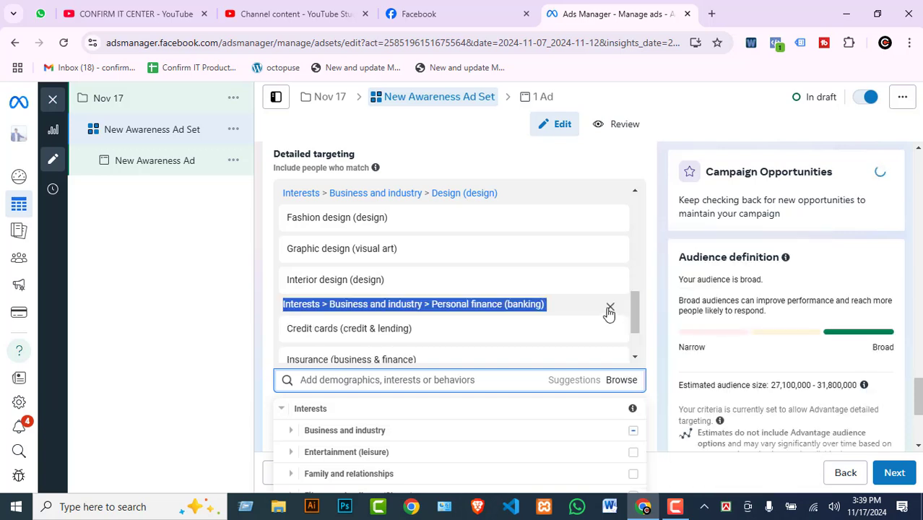
pyautogui.click(610, 309)
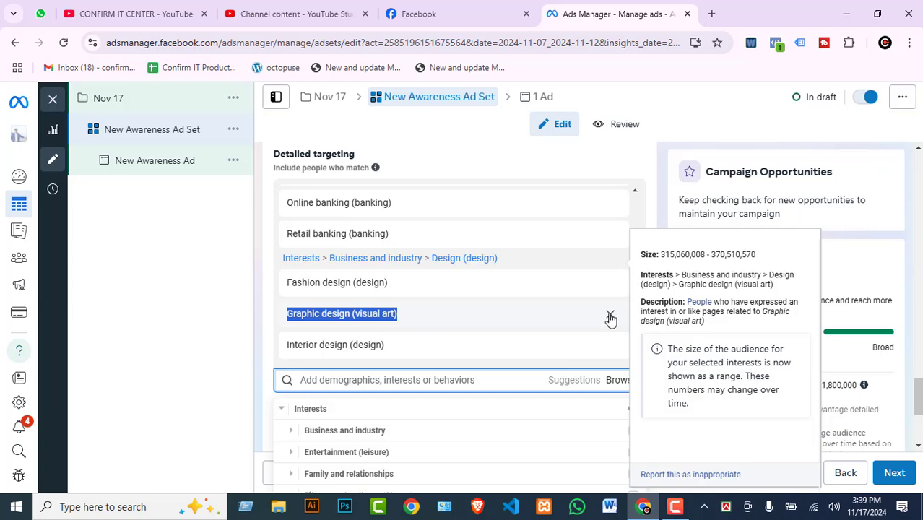
pyautogui.doubleClick(610, 318)
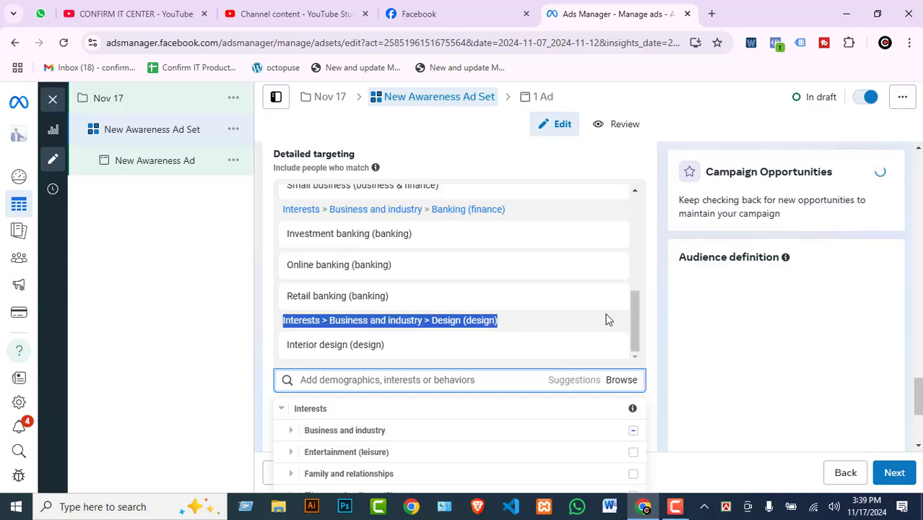
pyautogui.click(610, 269)
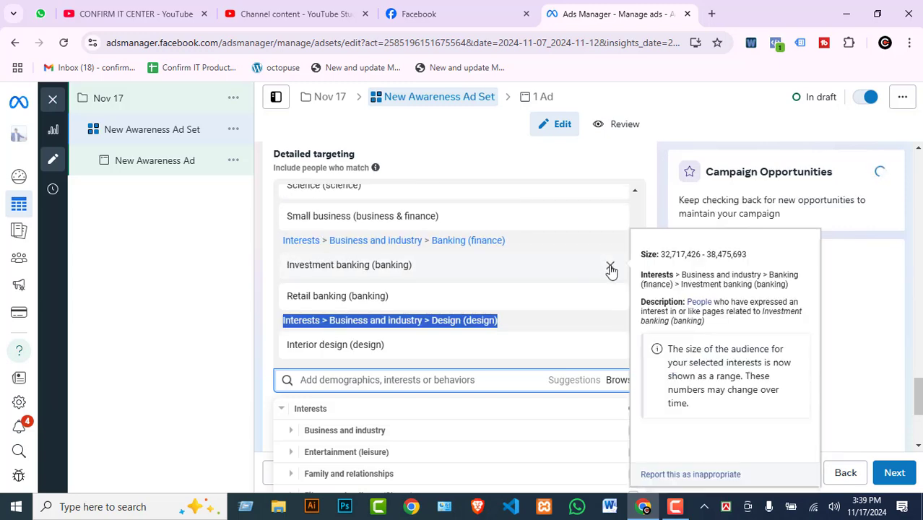
pyautogui.click(611, 269)
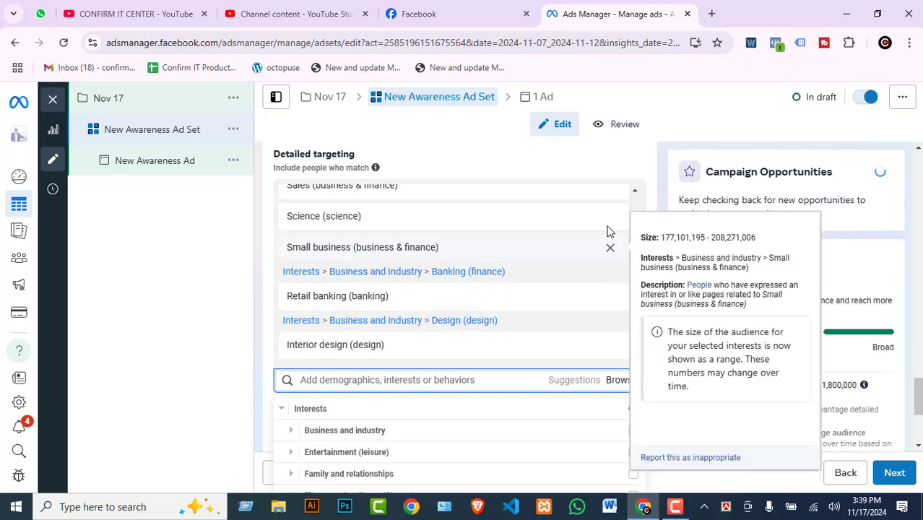
# Remove the remaining Business and industry interests, from Entrepreneurship through Small business, Retail banking and Interior design, and close the category list.
pyautogui.scroll(3, 604, 235)
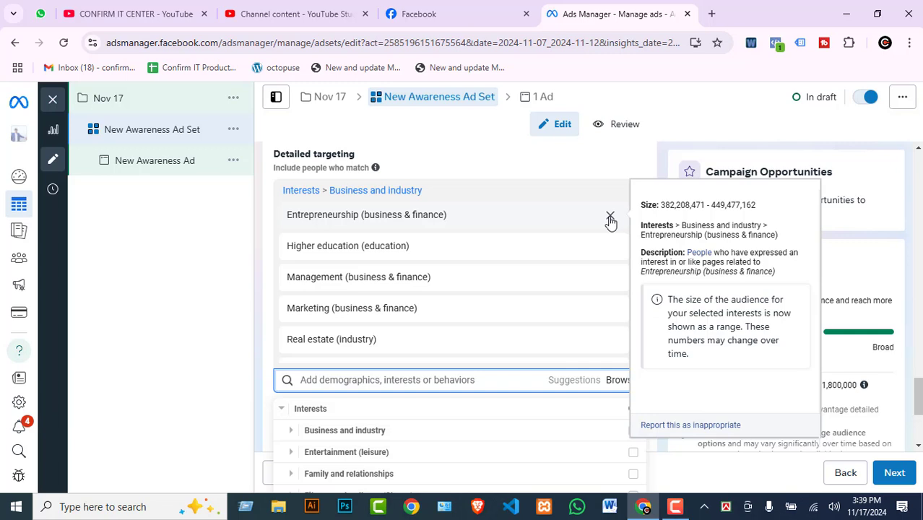
pyautogui.click(610, 219)
pyautogui.tripleClick(610, 219)
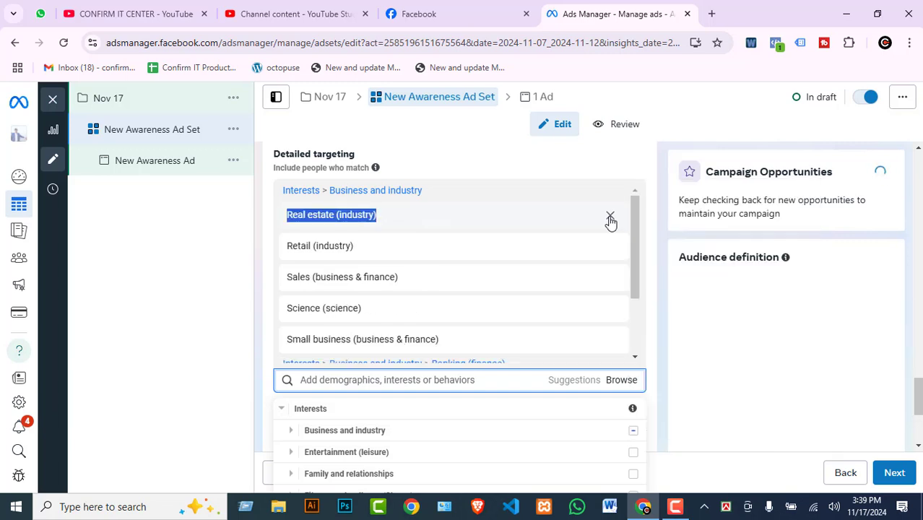
pyautogui.tripleClick(611, 219)
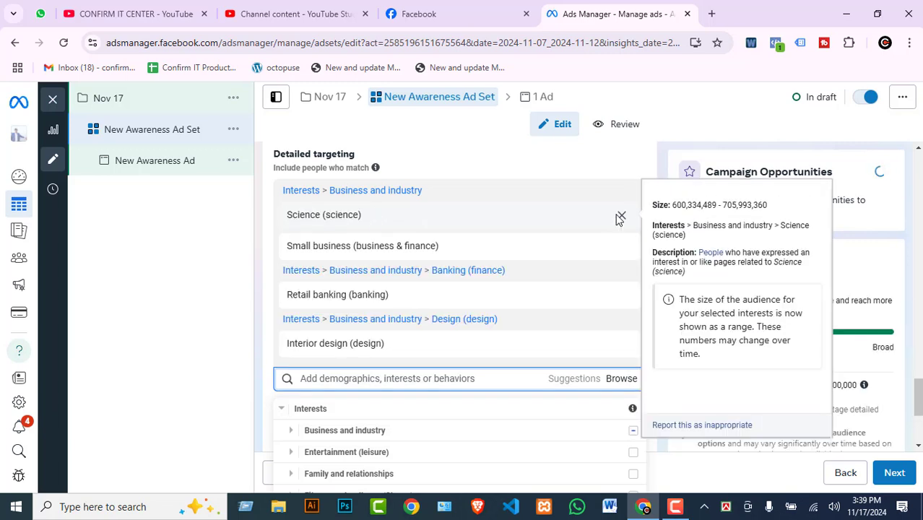
pyautogui.click(621, 217)
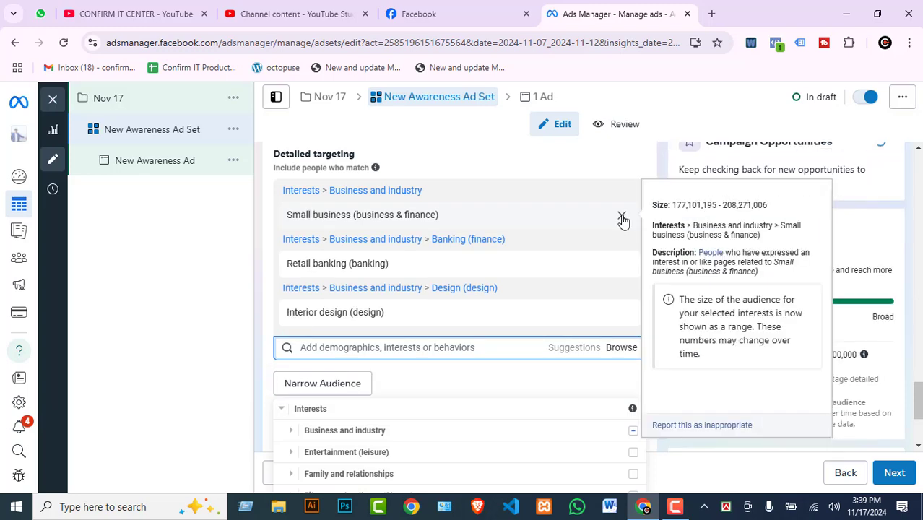
pyautogui.click(622, 219)
pyautogui.click(622, 219)
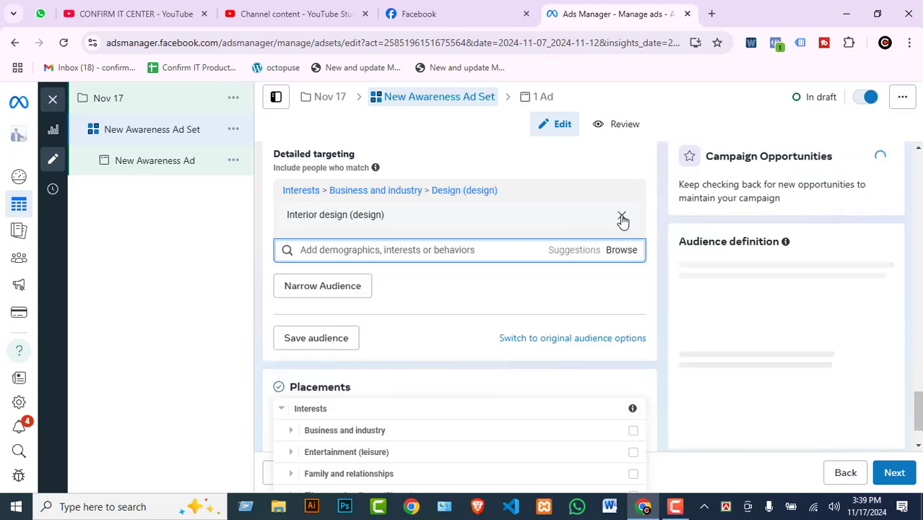
pyautogui.click(622, 219)
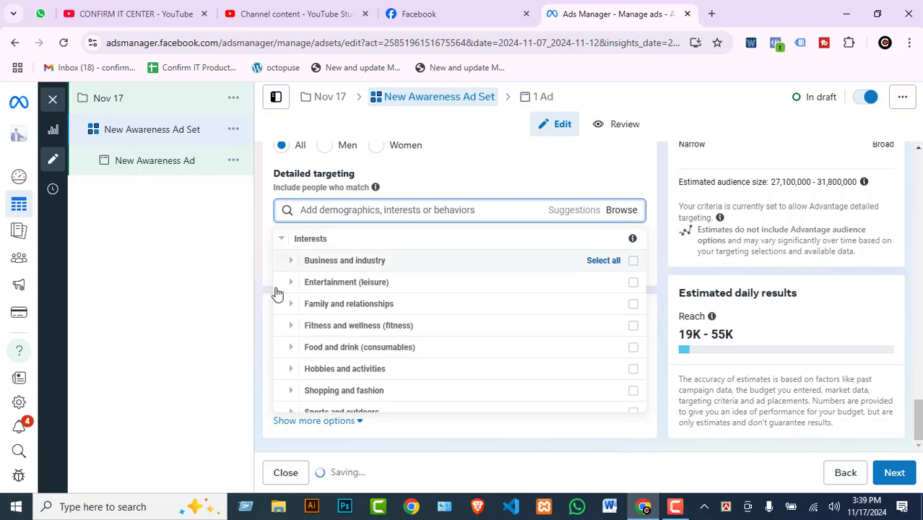
pyautogui.click(253, 270)
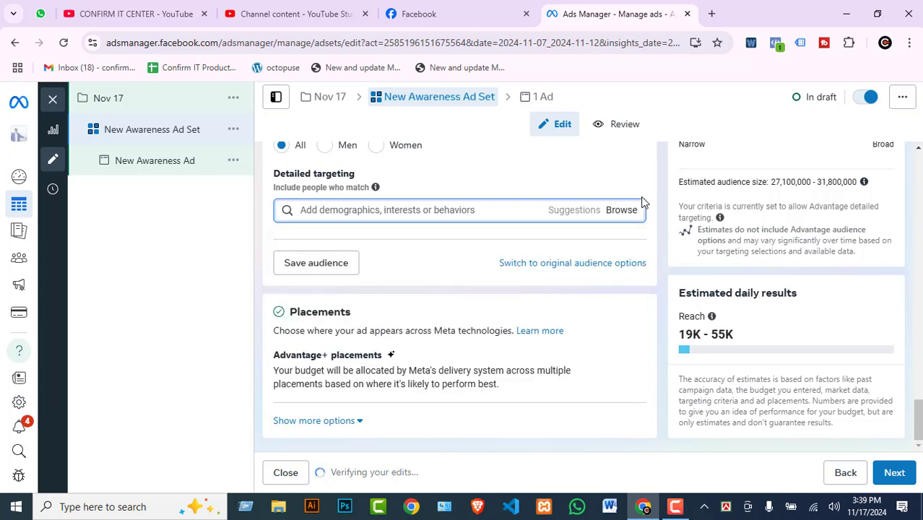
# Reopen the detailed targeting categories and examine the Interests subcategories and the options under Business and industry.
pyautogui.click(612, 209)
pyautogui.click(282, 262)
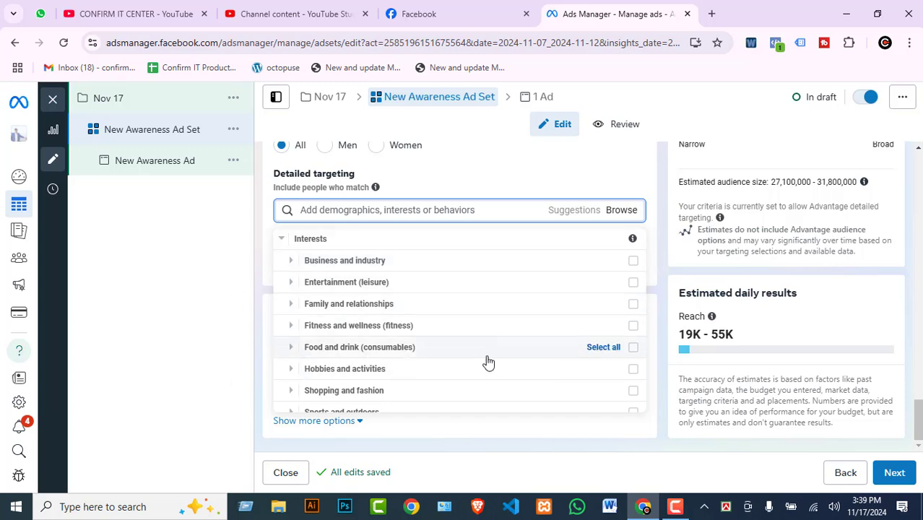
pyautogui.scroll(-2, 501, 404)
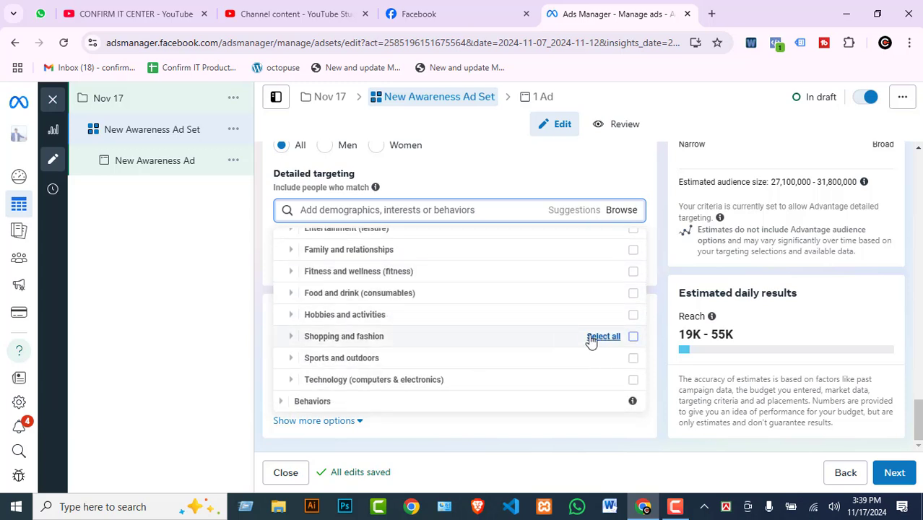
pyautogui.scroll(3, 500, 275)
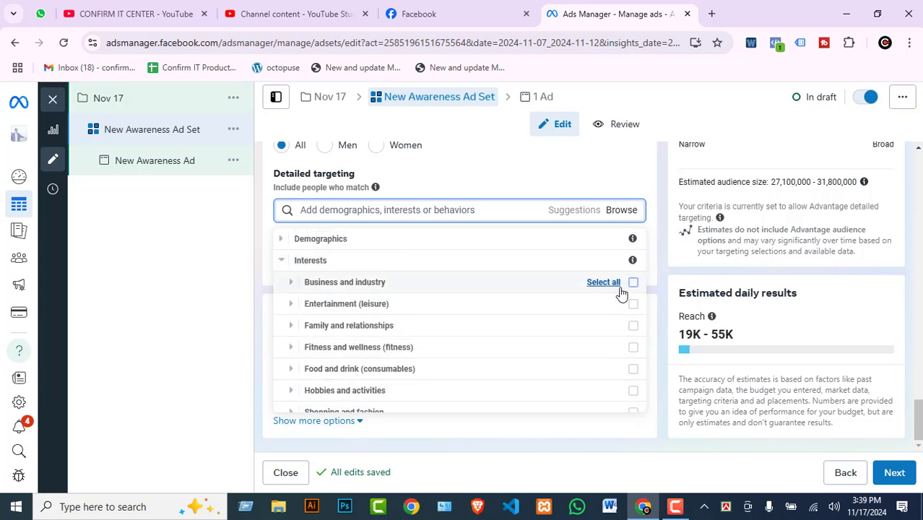
pyautogui.click(291, 284)
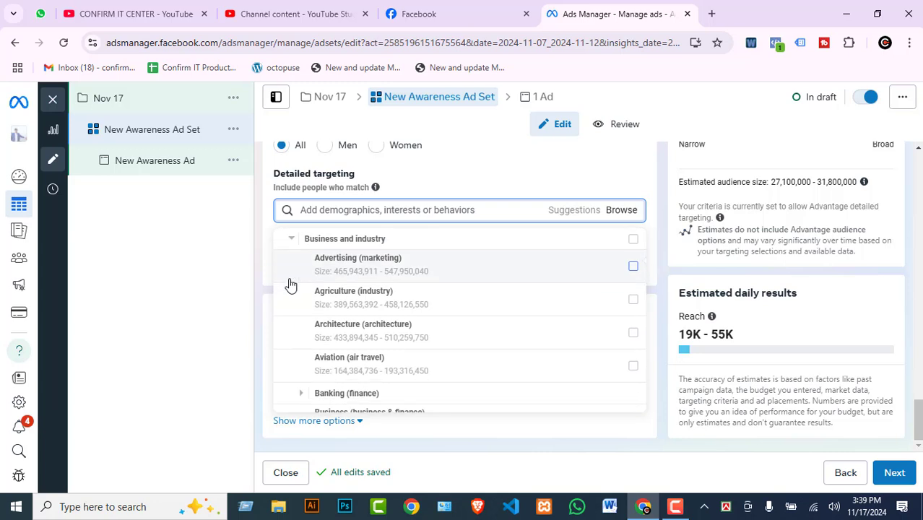
pyautogui.scroll(-3, 443, 347)
pyautogui.scroll(-3, 443, 354)
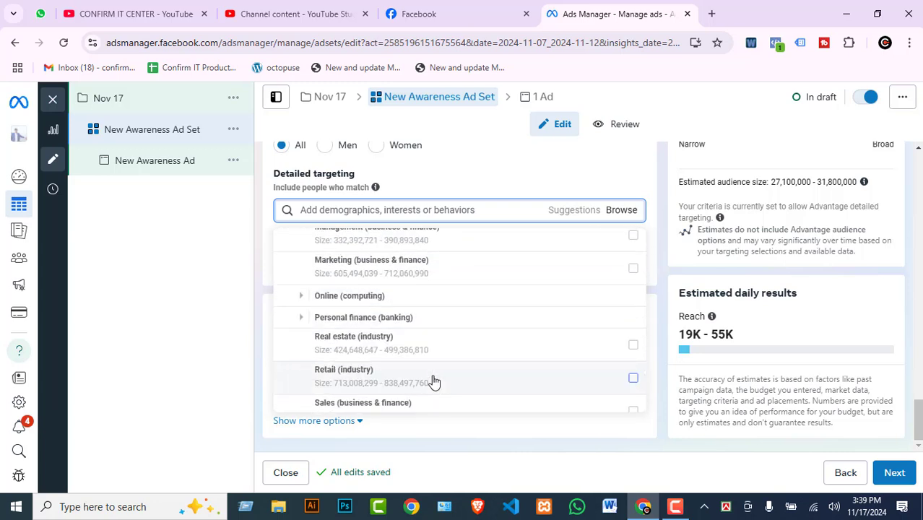
pyautogui.scroll(5, 383, 370)
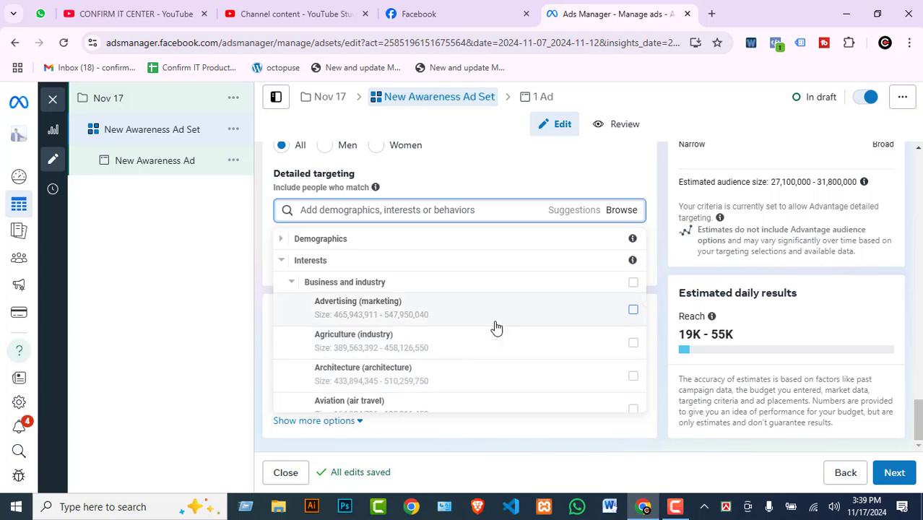
# Add the Business and industry interests Advertising (marketing) and Agriculture (industry) to the detailed targeting and review the other options.
pyautogui.moveTo(630, 310)
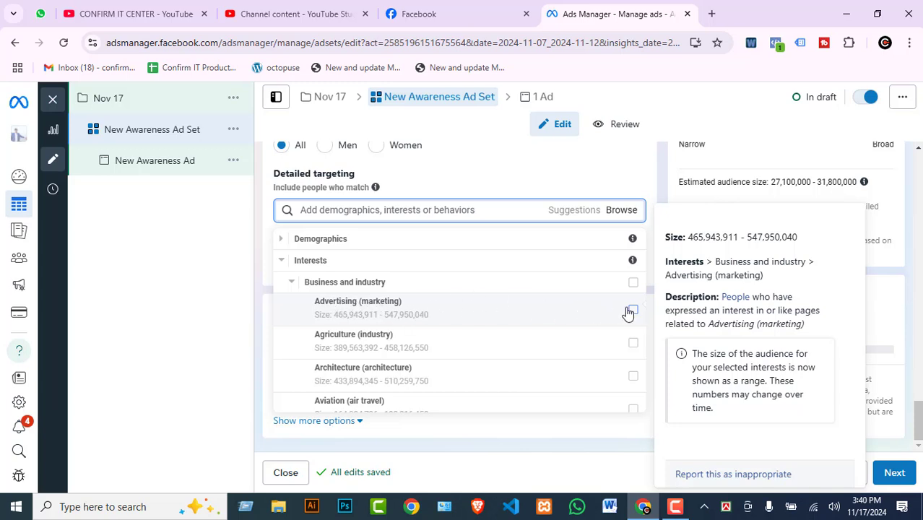
pyautogui.click(632, 311)
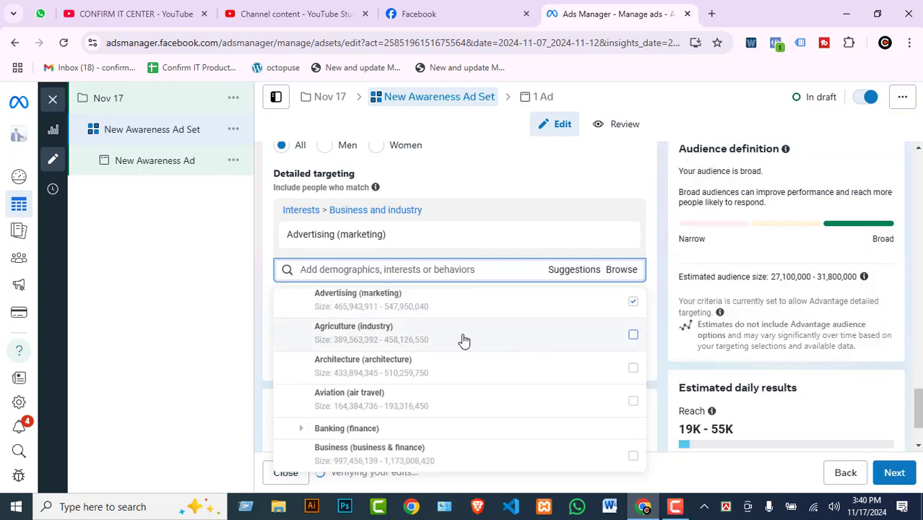
pyautogui.moveTo(485, 340)
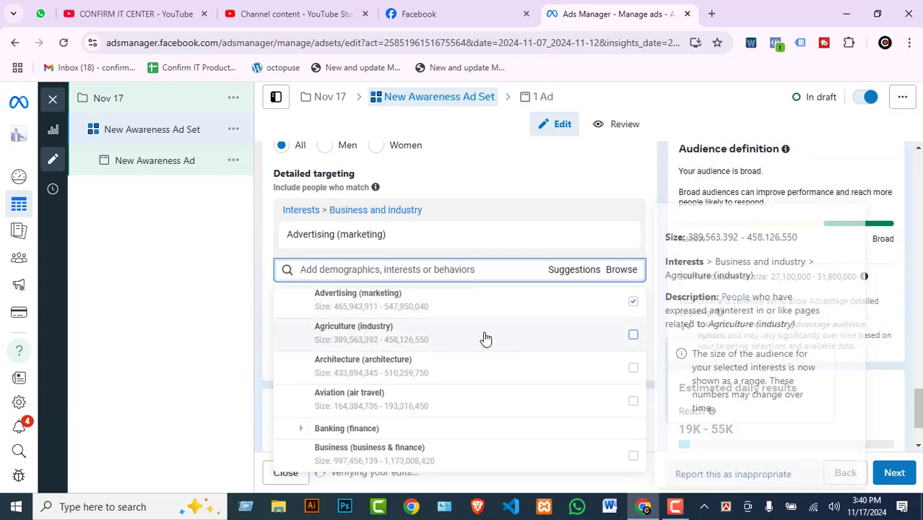
pyautogui.click(634, 335)
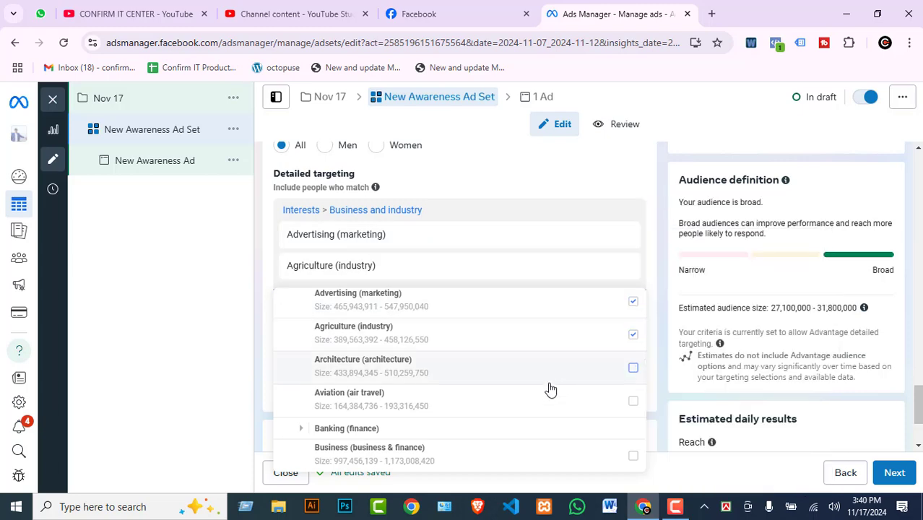
pyautogui.scroll(-1, 475, 362)
pyautogui.scroll(-4, 475, 361)
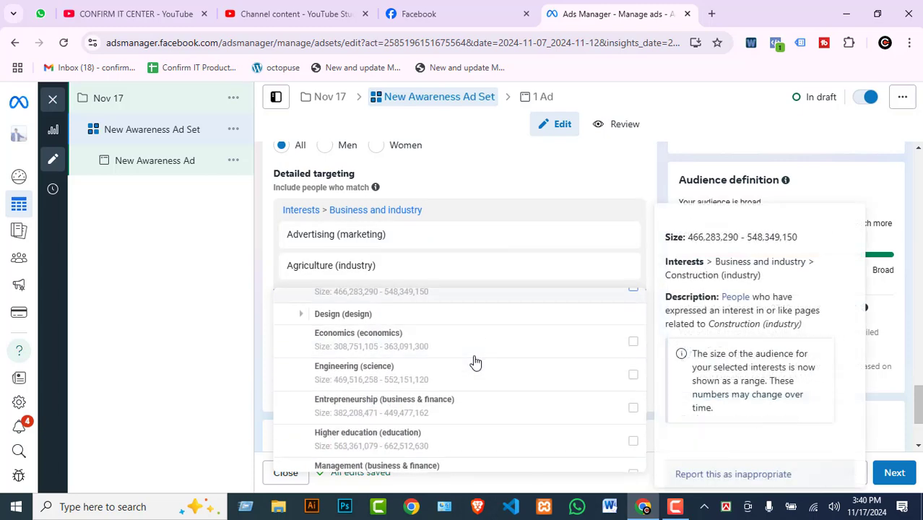
pyautogui.scroll(4, 434, 404)
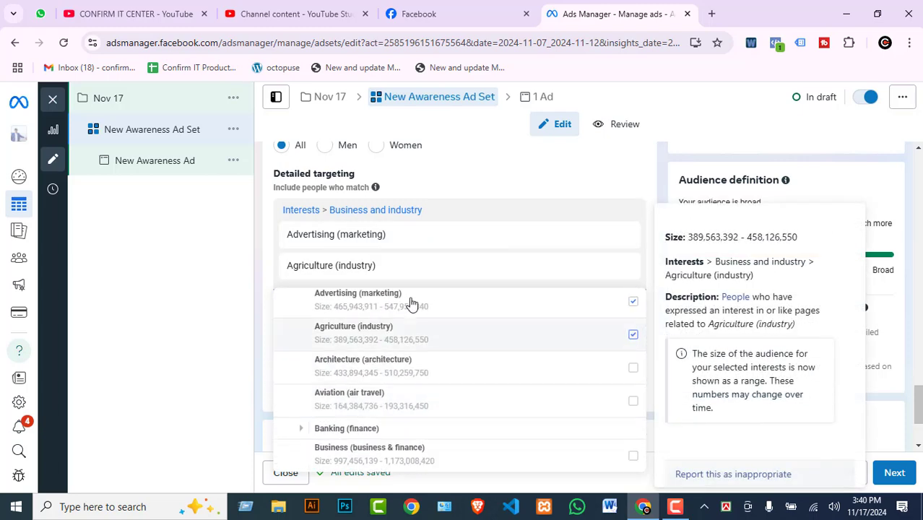
# Add the Construction (industry) interest from Business and industry to the ad set's detailed targeting.
pyautogui.scroll(-2, 383, 372)
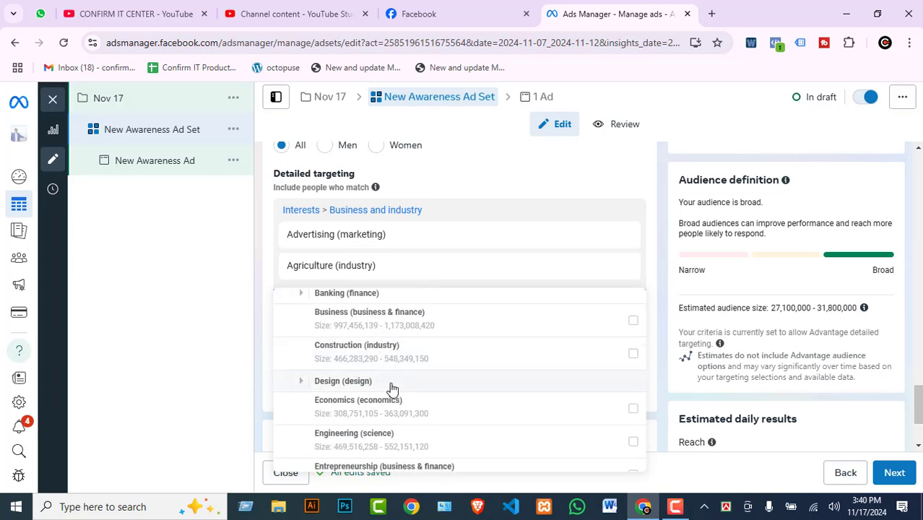
pyautogui.click(633, 355)
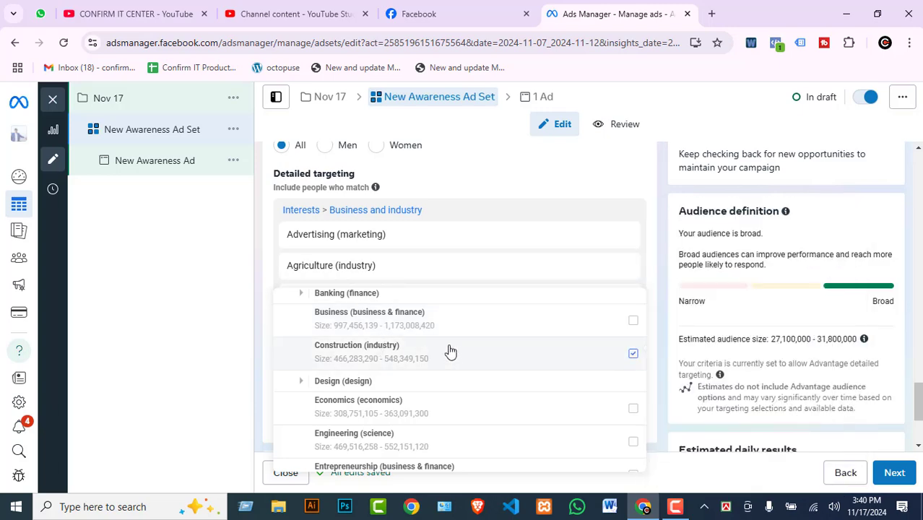
# Examine the remaining interest categories and the categories under Behaviors in the detailed targeting options.
pyautogui.scroll(-5, 562, 365)
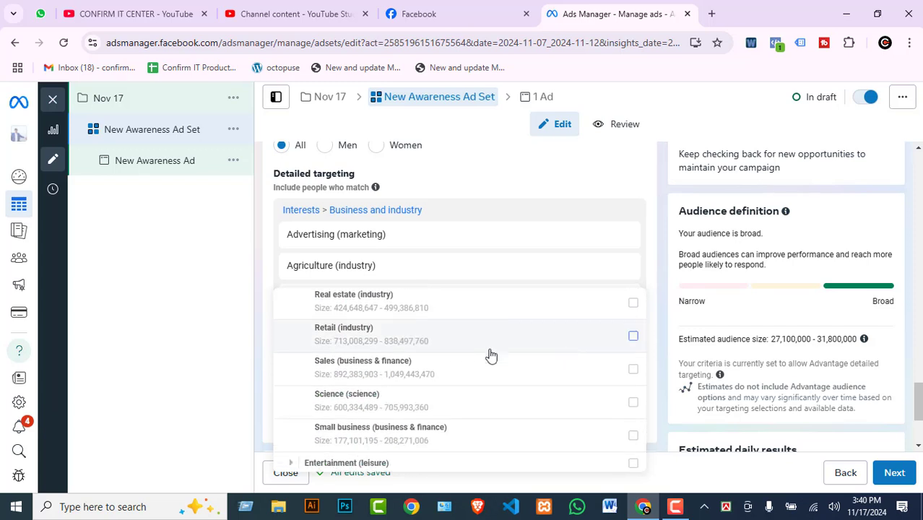
pyautogui.scroll(-3, 491, 354)
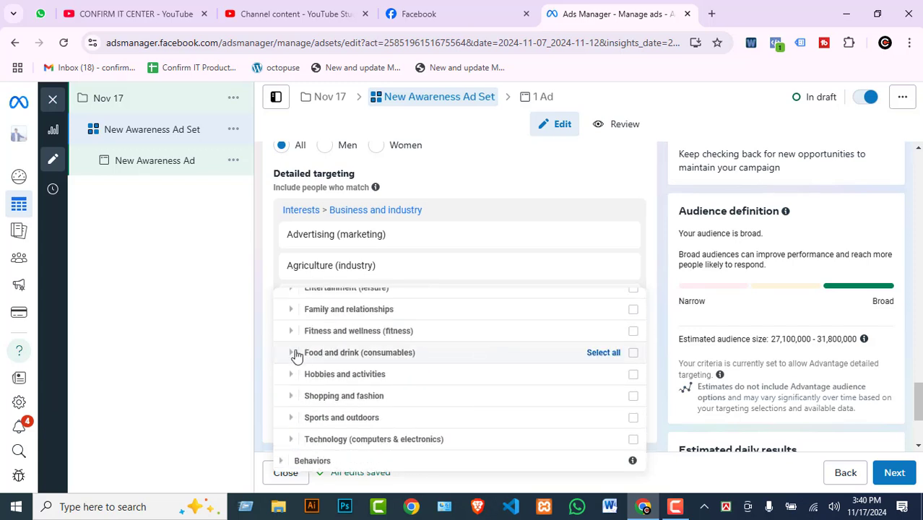
pyautogui.click(279, 462)
pyautogui.scroll(-3, 359, 352)
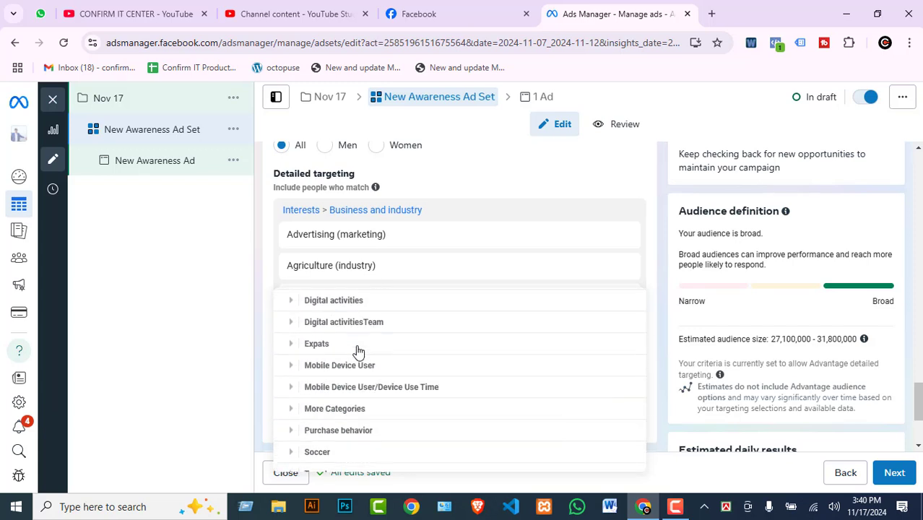
pyautogui.scroll(3, 413, 352)
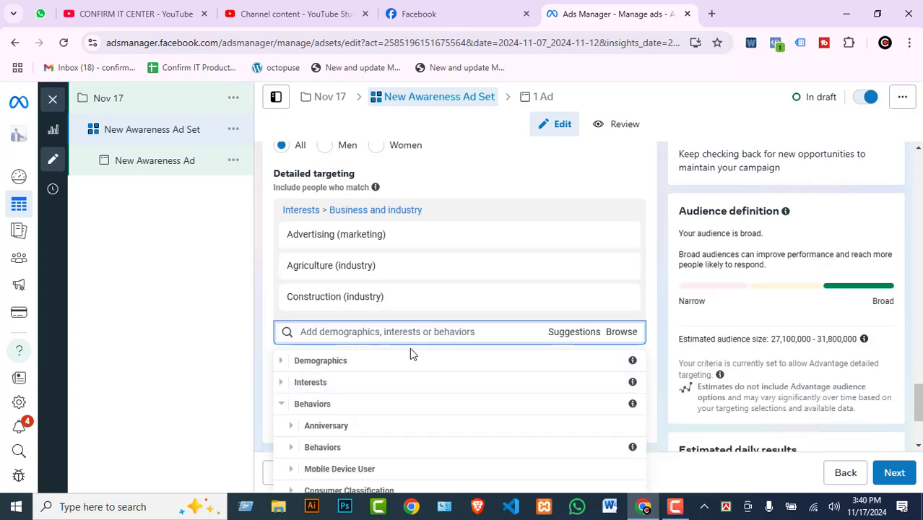
pyautogui.scroll(-2, 433, 408)
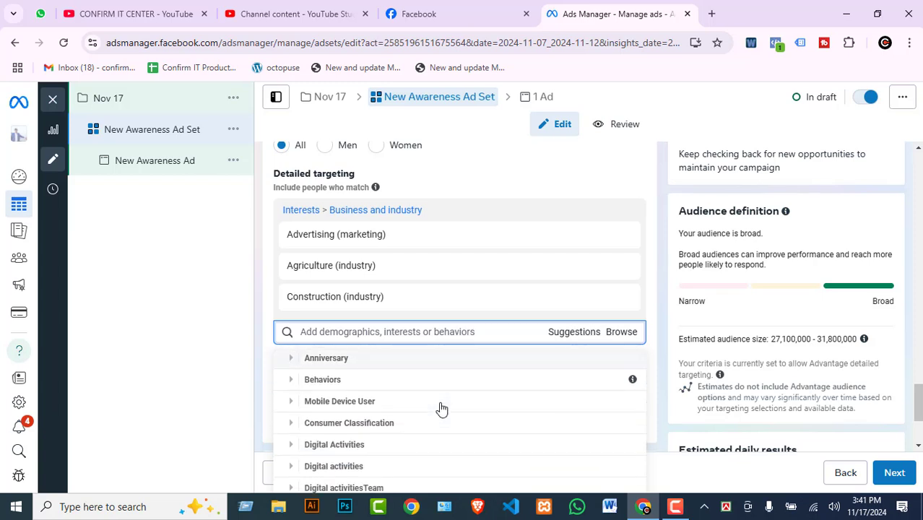
pyautogui.scroll(-2, 405, 419)
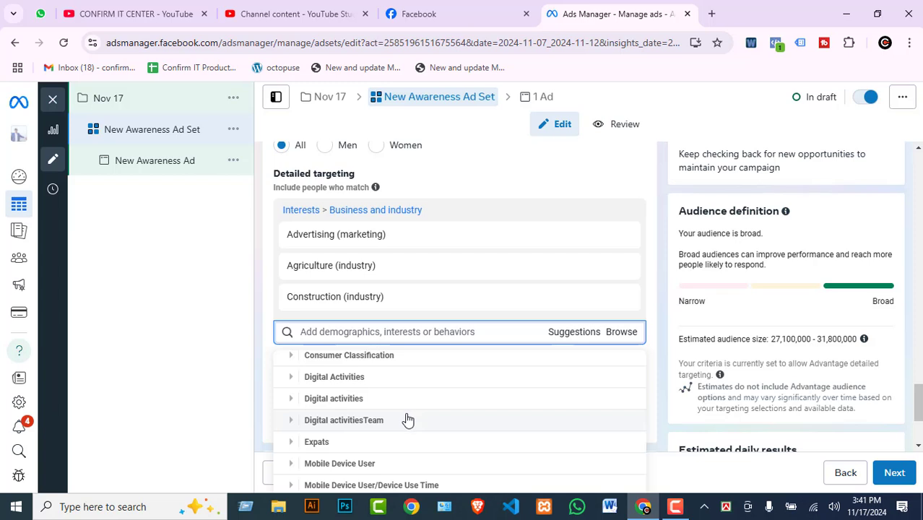
pyautogui.scroll(4, 369, 401)
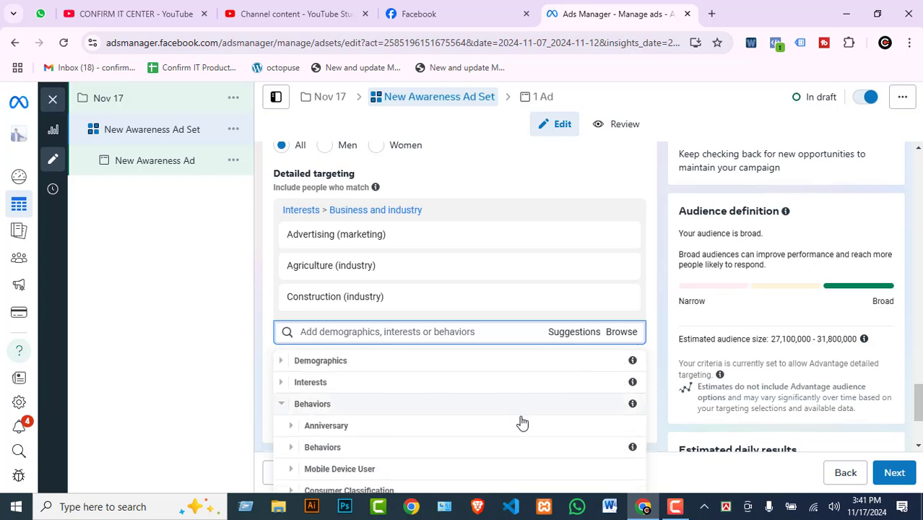
pyautogui.scroll(-5, 506, 422)
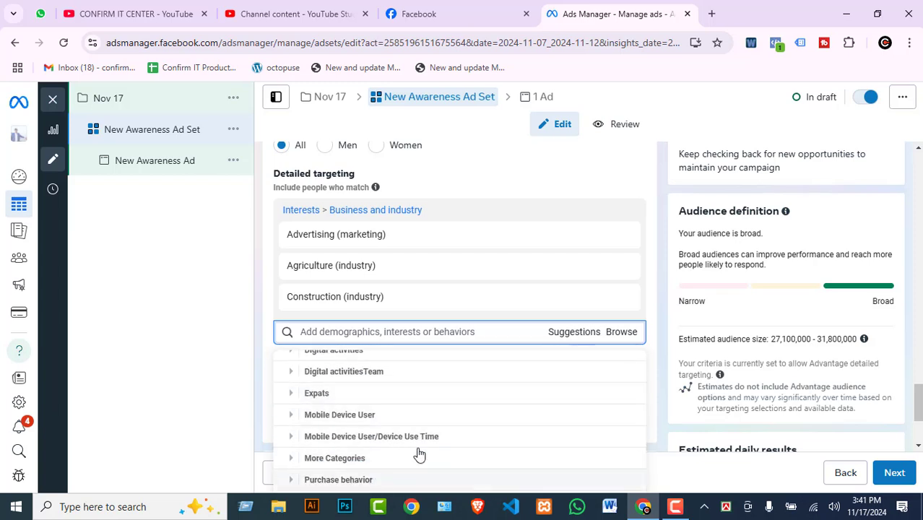
pyautogui.click(377, 333)
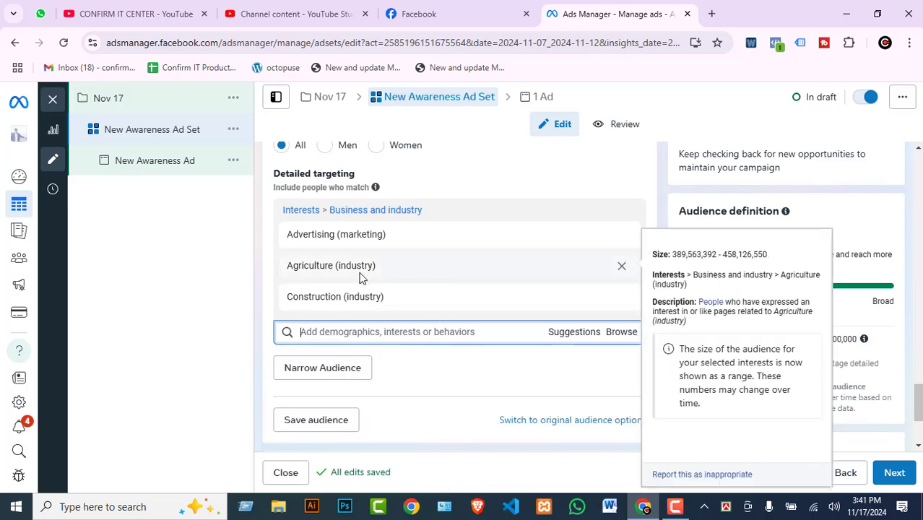
# Search the detailed targeting options for "engage", shorten the term to "enga", and examine the matches.
pyautogui.moveTo(475, 265)
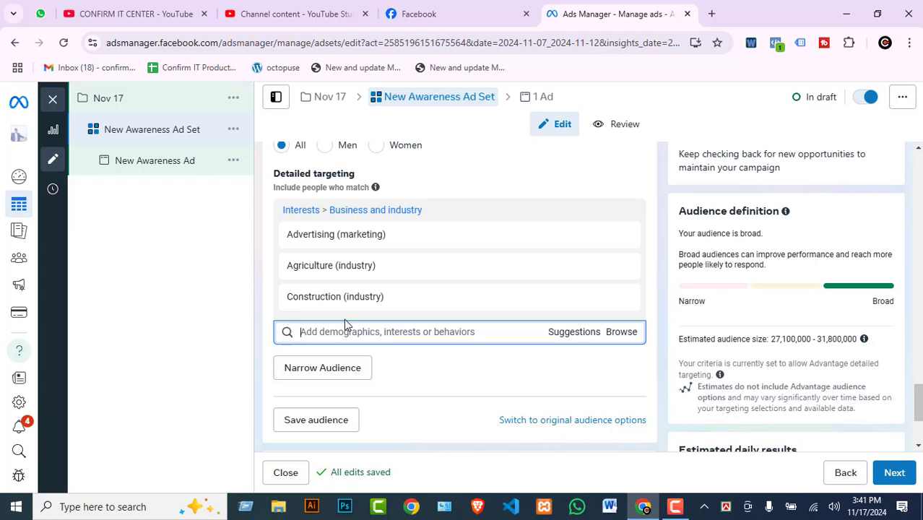
pyautogui.write('engage')
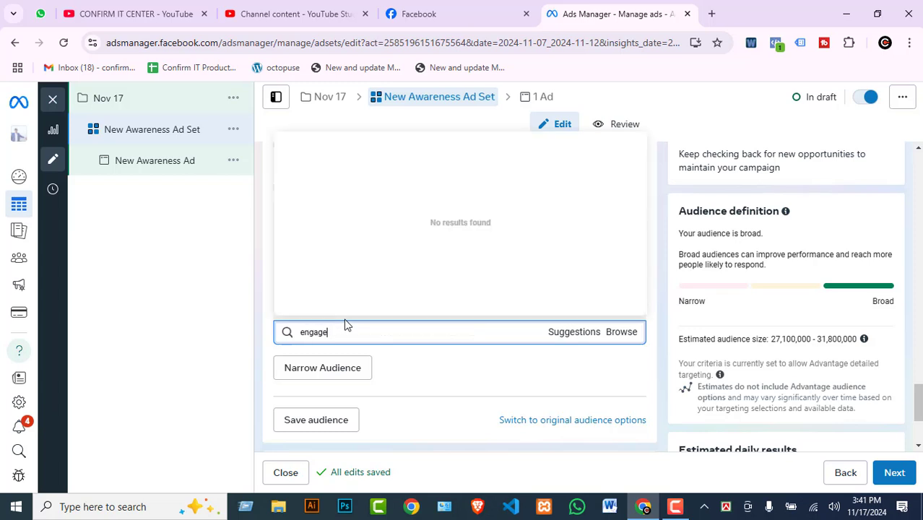
pyautogui.write('g')
pyautogui.click(330, 331)
pyautogui.doubleClick(369, 333)
pyautogui.press('BackSpace')
pyautogui.write('e')
pyautogui.press('BackSpace')
pyautogui.press('BackSpace')
pyautogui.press('BackSpace')
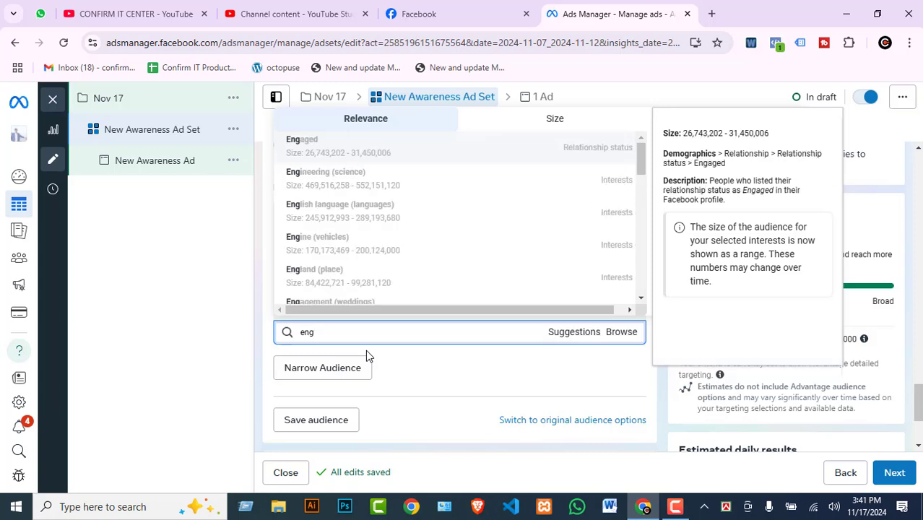
pyautogui.write('a')
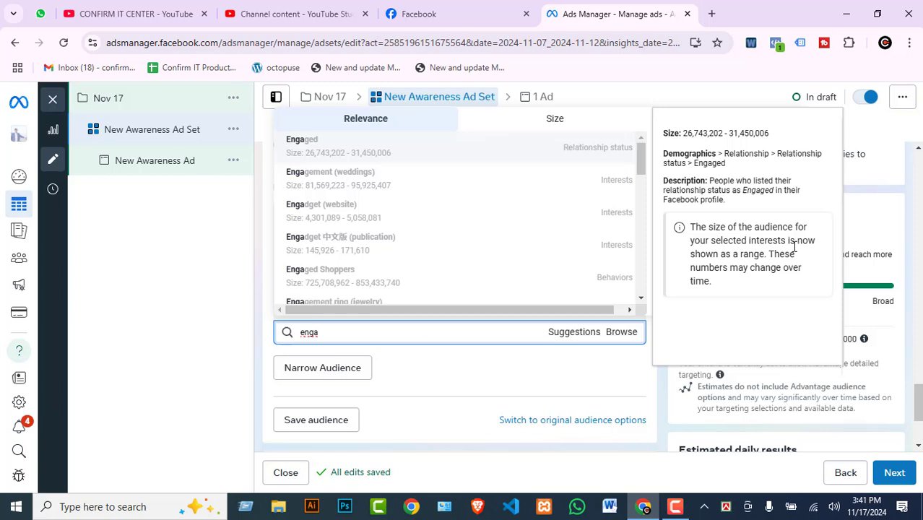
pyautogui.scroll(1, 644, 398)
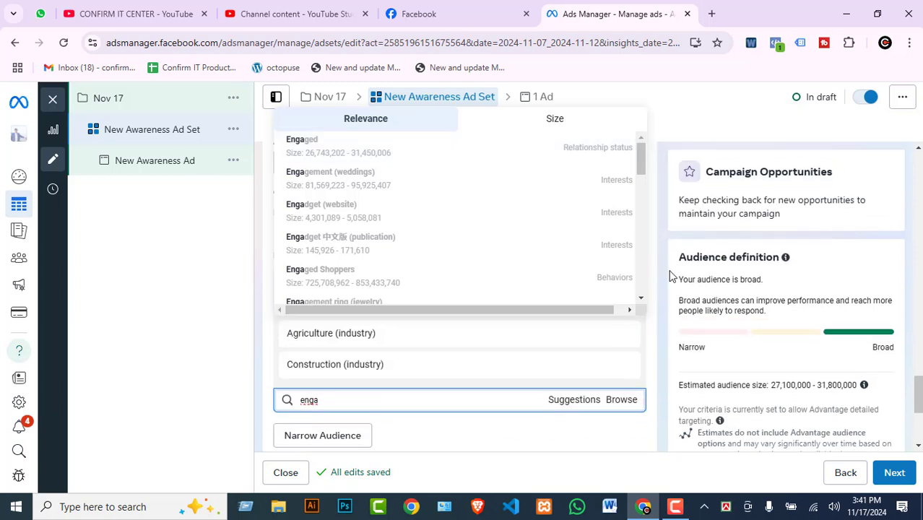
pyautogui.scroll(-2, 533, 229)
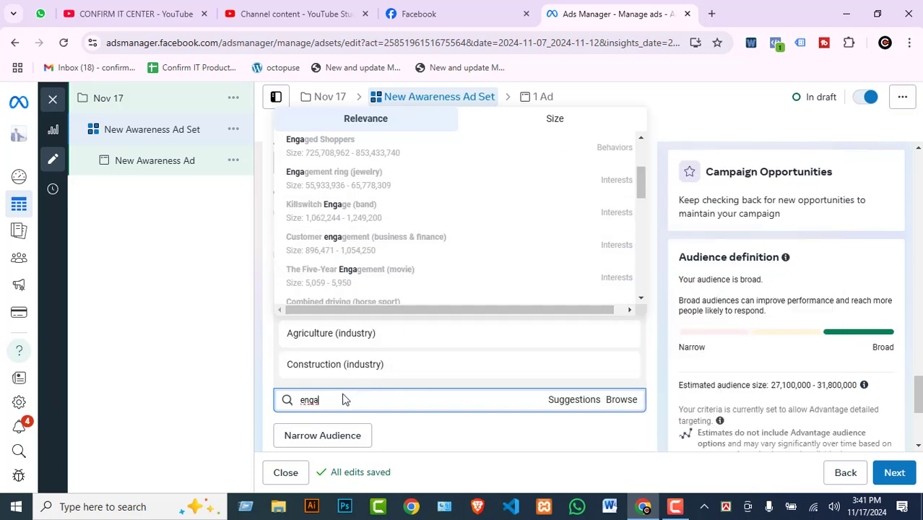
# Search the detailed targeting options for "shopper" and examine the matching interests and behaviors.
pyautogui.doubleClick(303, 400)
pyautogui.write('s')
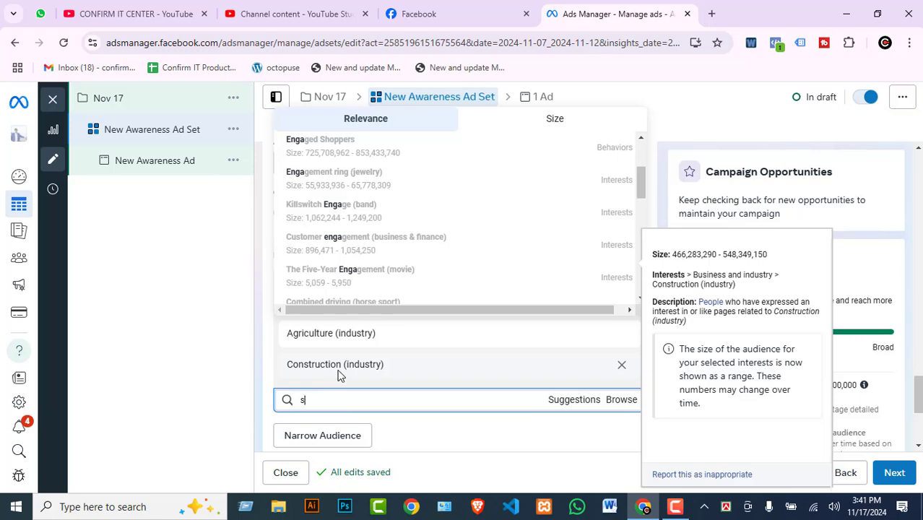
pyautogui.write('hopper')
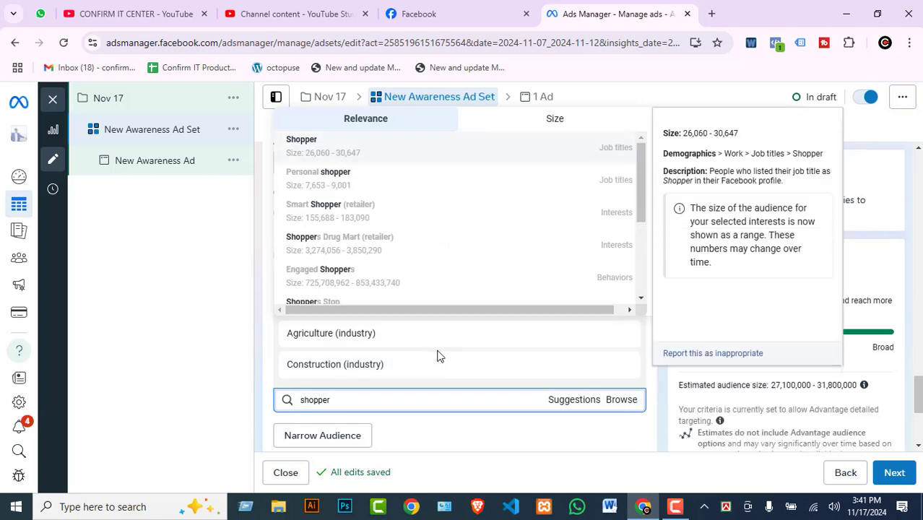
pyautogui.scroll(-2, 429, 239)
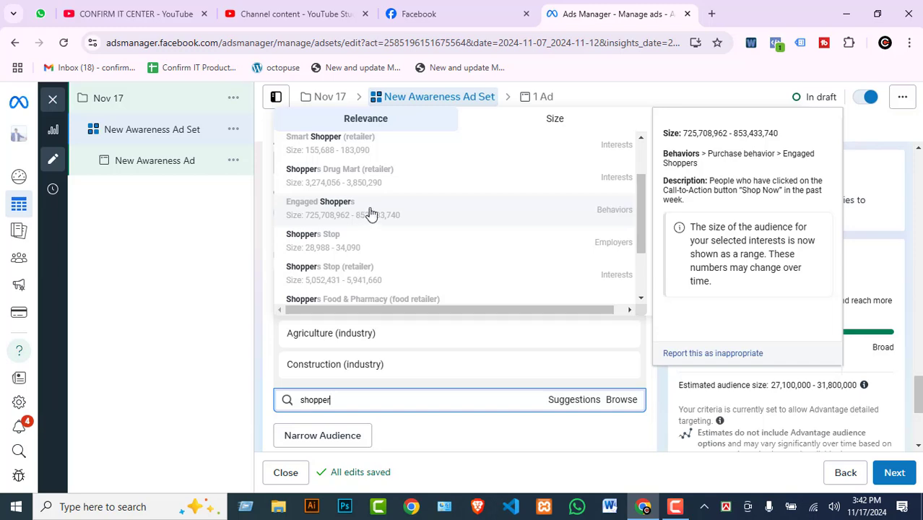
pyautogui.scroll(-2, 370, 208)
# Search the detailed targeting options for "payment" and add the Facebook Payments users (30 days) behavior.
pyautogui.moveTo(396, 399); pyautogui.dragTo(243, 386)
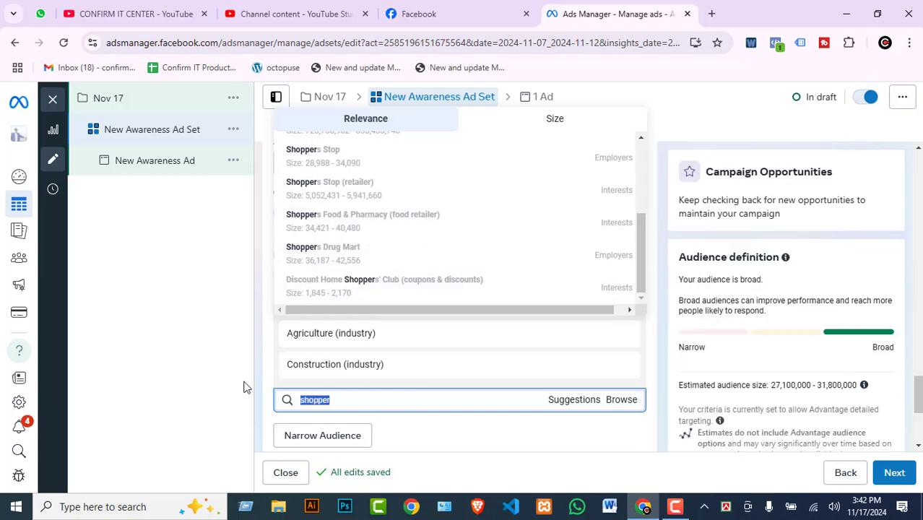
pyautogui.press('BackSpace')
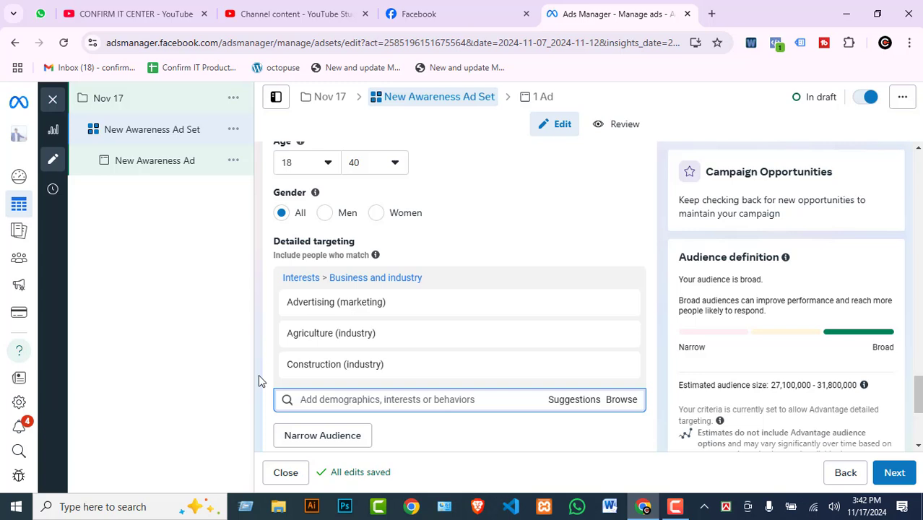
pyautogui.write('payd')
pyautogui.press('BackSpace')
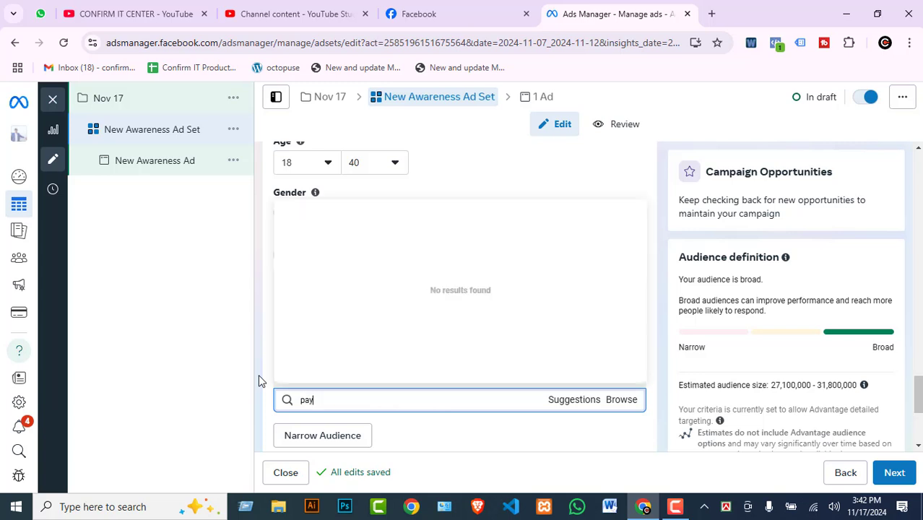
pyautogui.write('ment')
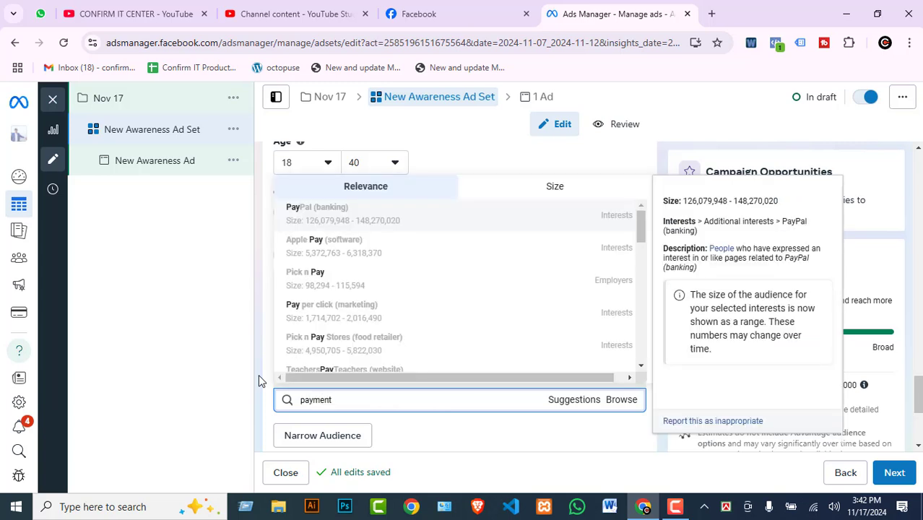
pyautogui.scroll(-2, 416, 339)
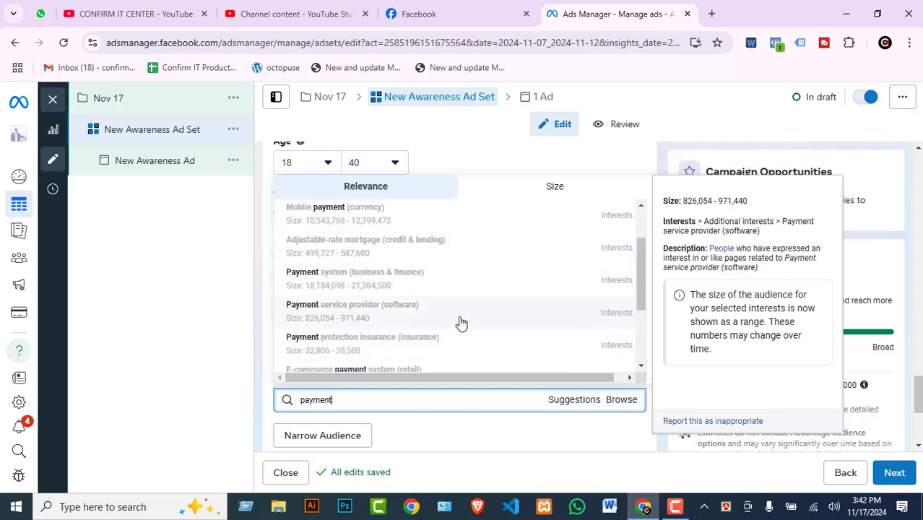
pyautogui.scroll(-3, 470, 303)
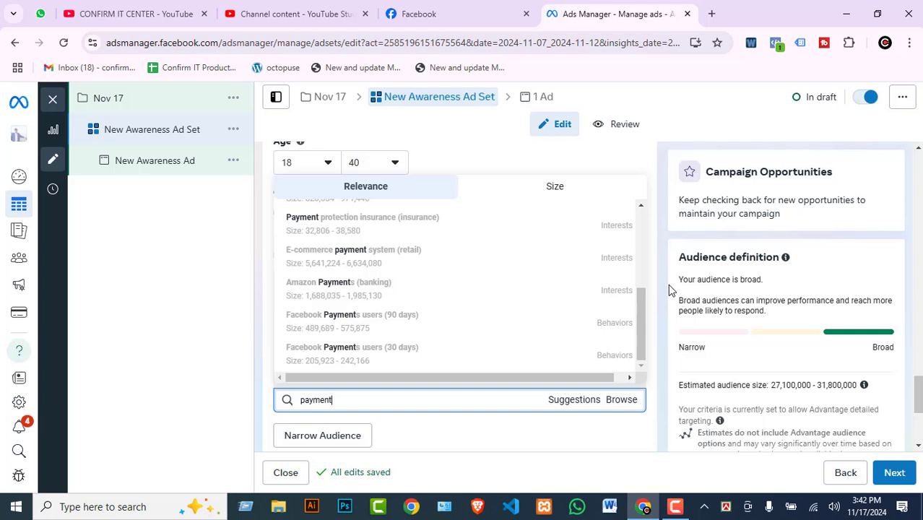
pyautogui.click(411, 359)
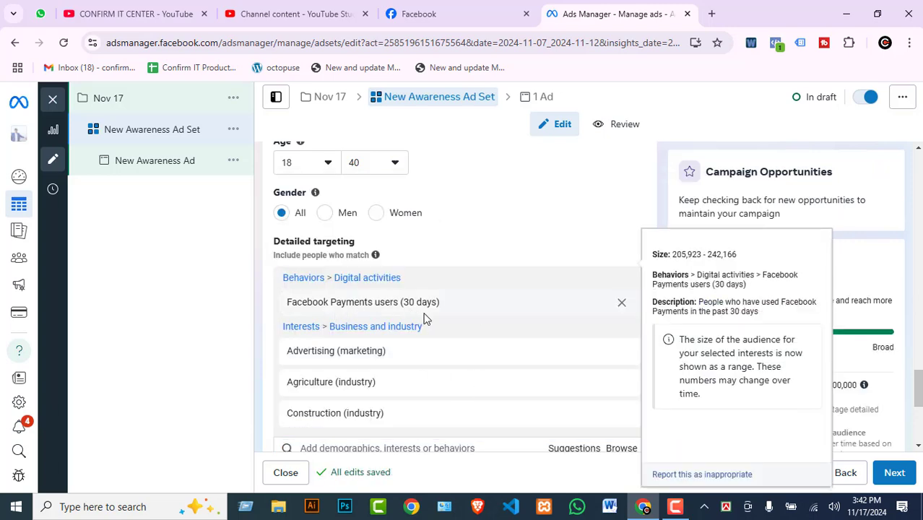
# Narrow the audience by adding an empty "and must also match" condition, and look at its top-level targeting categories.
pyautogui.scroll(-3, 424, 318)
pyautogui.scroll(-1, 404, 314)
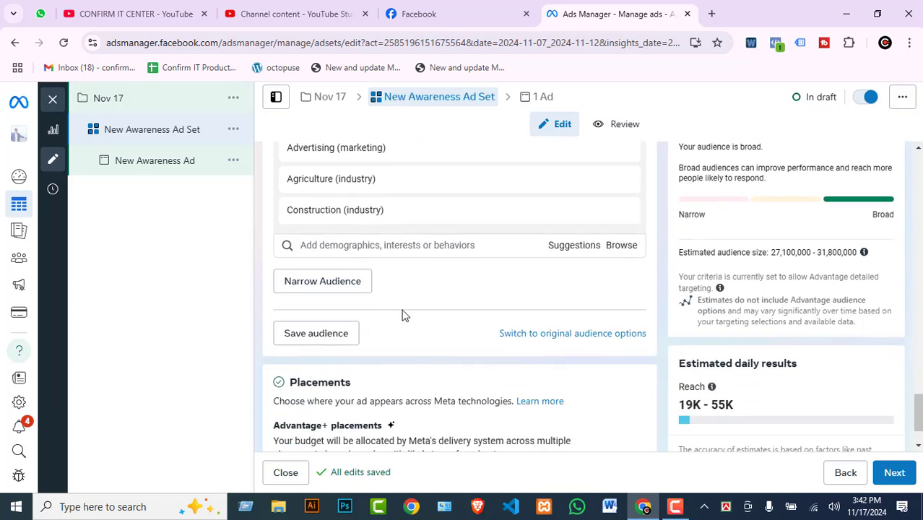
pyautogui.click(312, 284)
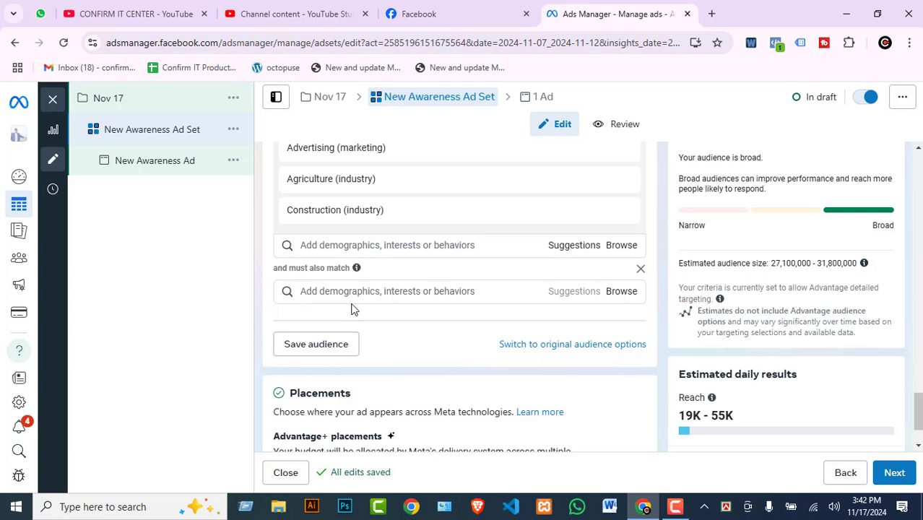
pyautogui.click(383, 291)
pyautogui.scroll(1, 418, 297)
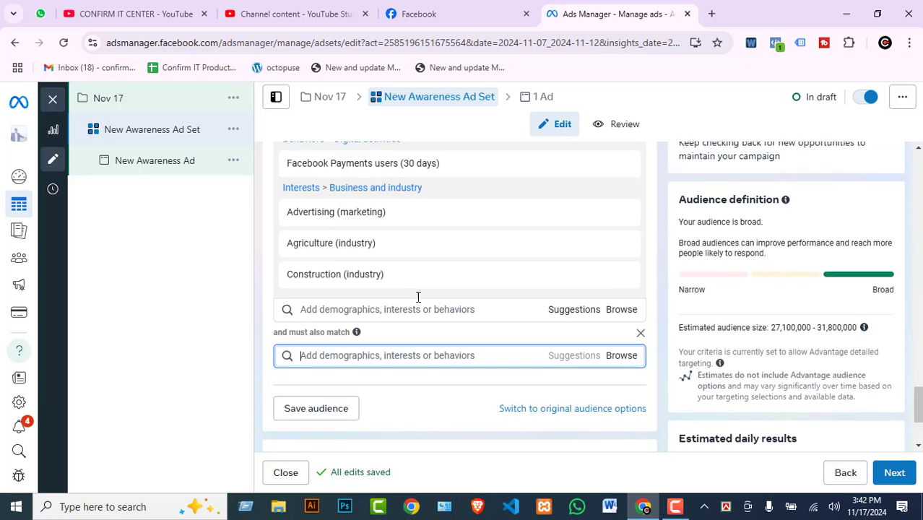
pyautogui.click(623, 358)
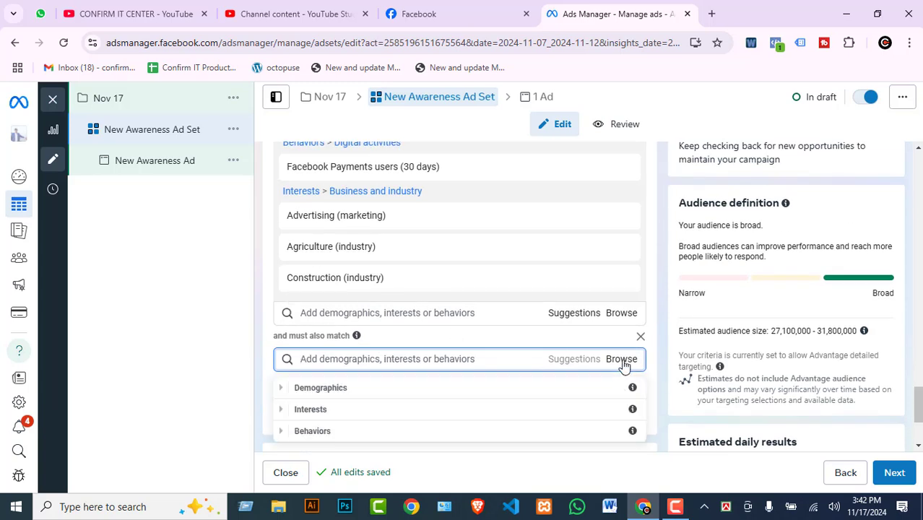
pyautogui.click(345, 360)
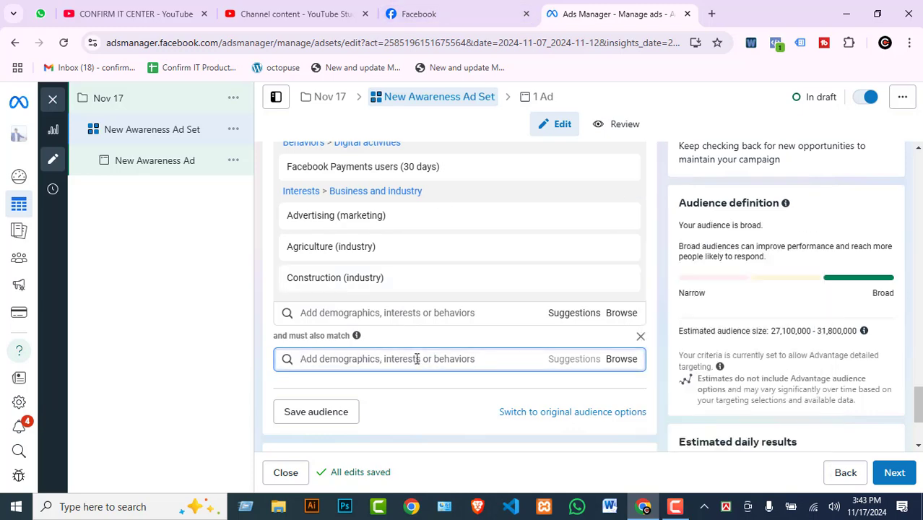
pyautogui.scroll(-2, 422, 359)
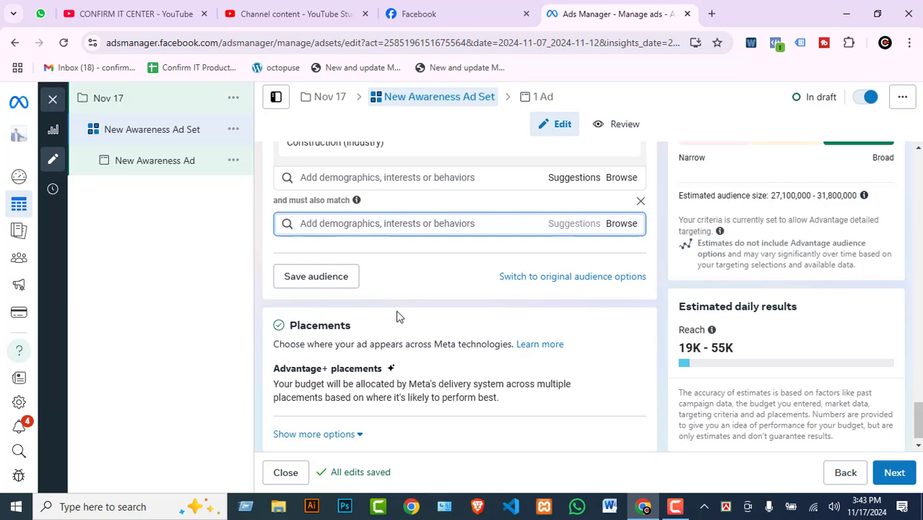
pyautogui.scroll(-1, 383, 317)
pyautogui.scroll(3, 531, 310)
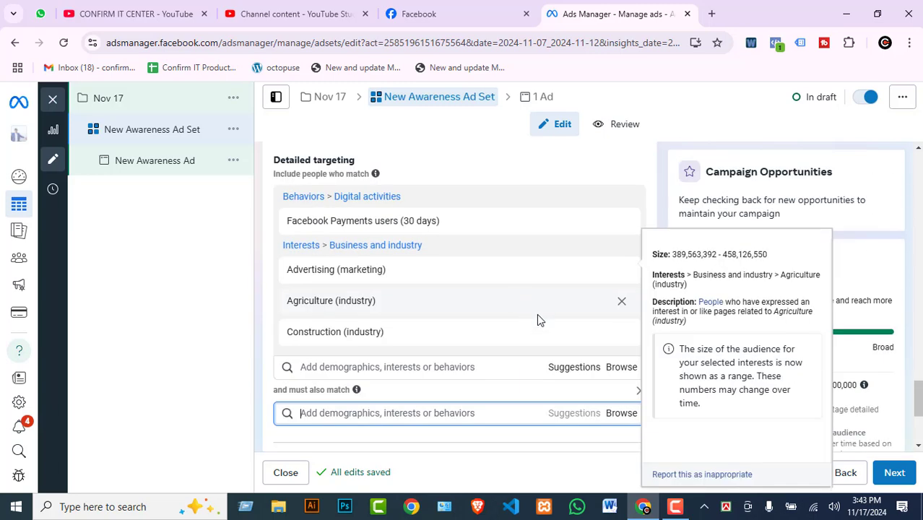
pyautogui.scroll(-2, 578, 314)
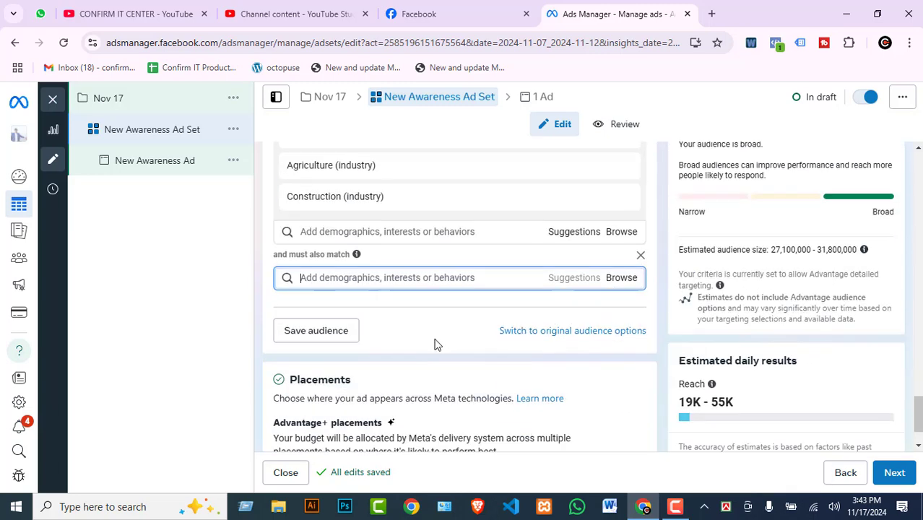
# Review the selected detailed targeting interests, the Facebook Payments users behavior and the empty "and must also match" condition.
pyautogui.scroll(-2, 479, 361)
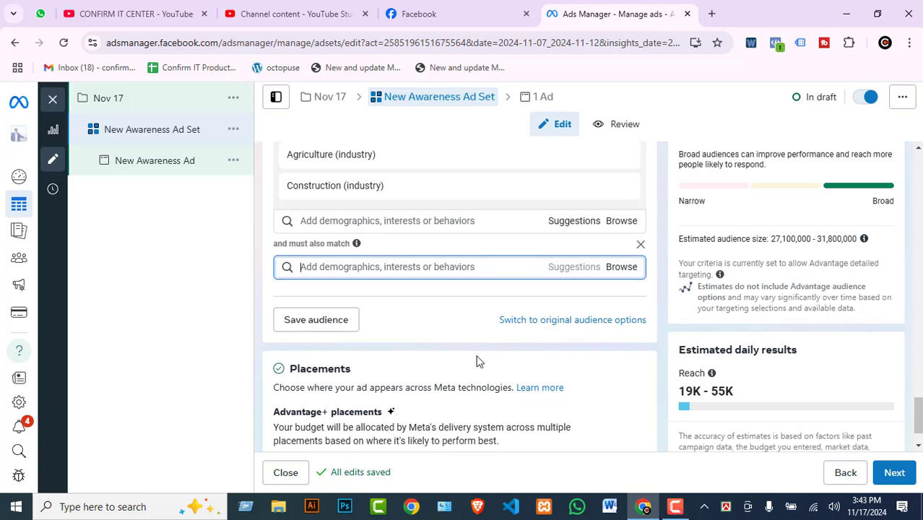
pyautogui.scroll(1, 429, 279)
pyautogui.scroll(2, 430, 279)
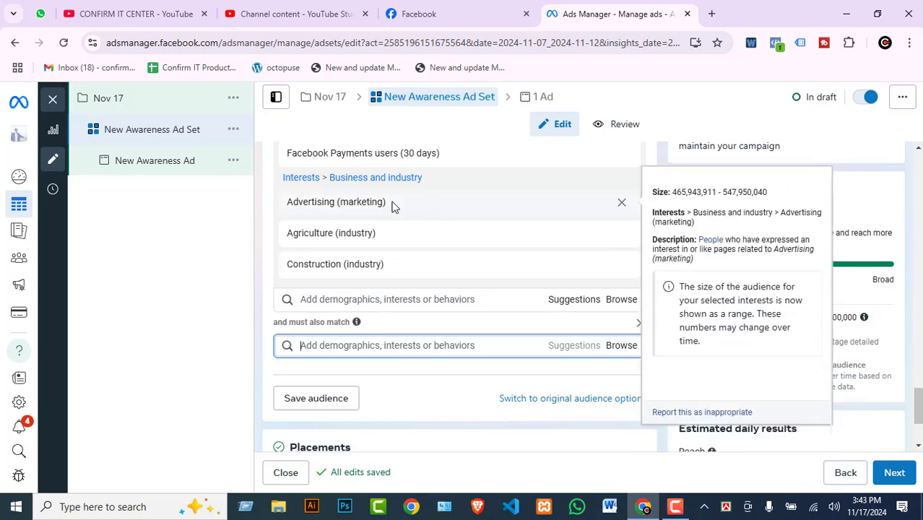
pyautogui.moveTo(371, 233)
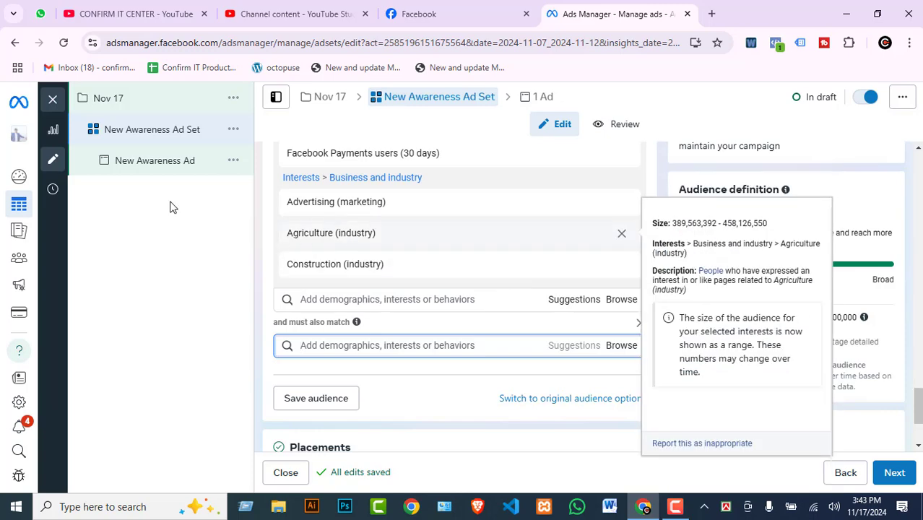
pyautogui.moveTo(338, 258)
pyautogui.scroll(-2, 390, 278)
pyautogui.scroll(1, 501, 274)
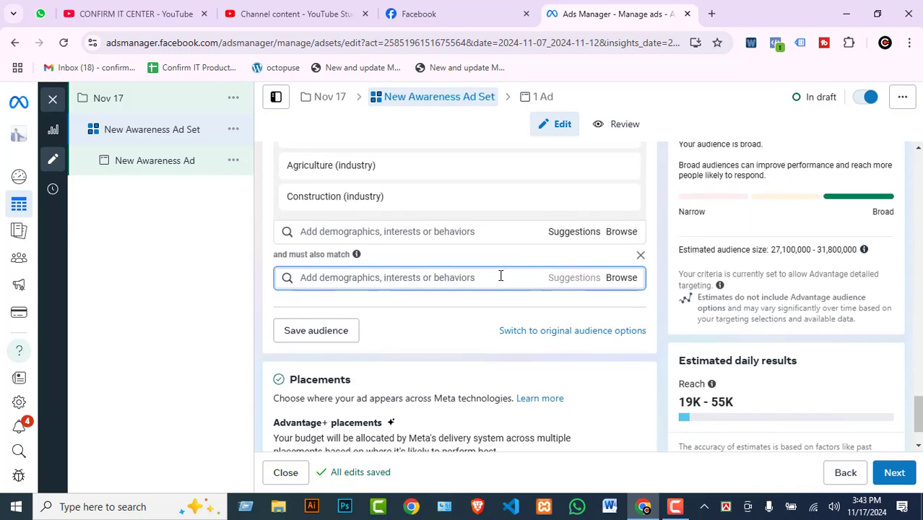
pyautogui.scroll(-1, 488, 273)
pyautogui.scroll(1, 411, 289)
pyautogui.scroll(3, 361, 336)
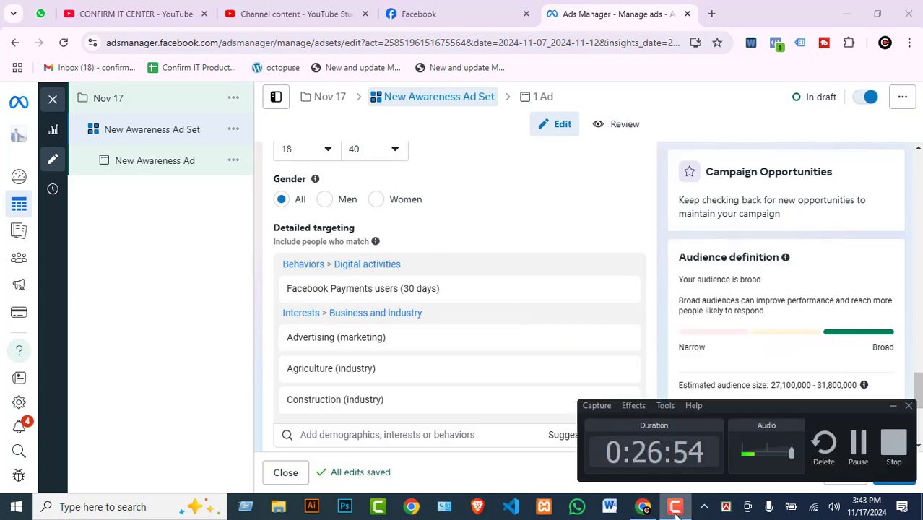
pyautogui.scroll(-2, 382, 324)
pyautogui.click(373, 323)
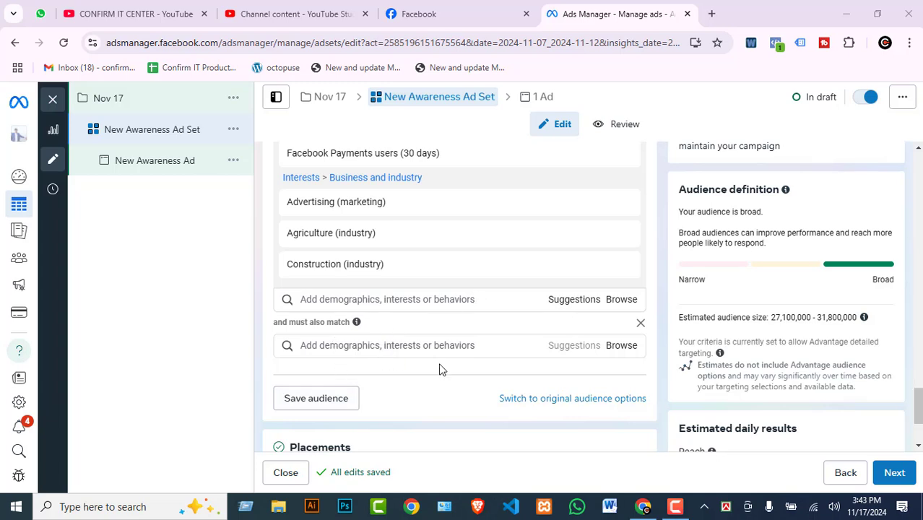
# Start saving the ad set's audience and name it "Saved 17 Nov".
pyautogui.scroll(-1, 404, 367)
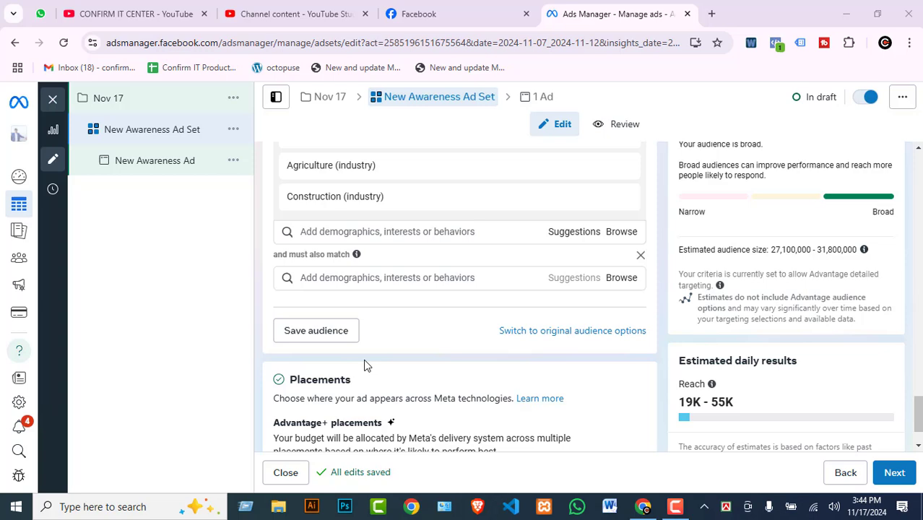
pyautogui.click(294, 332)
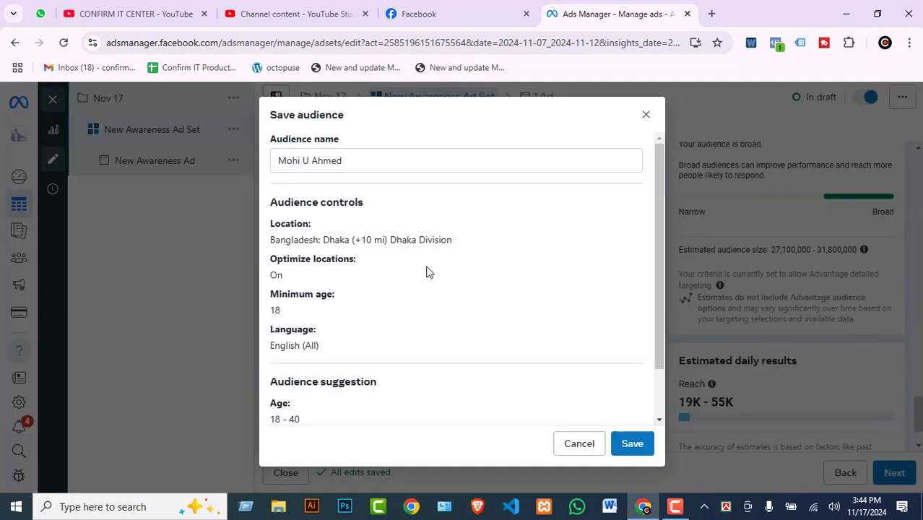
pyautogui.moveTo(344, 163); pyautogui.dragTo(188, 158)
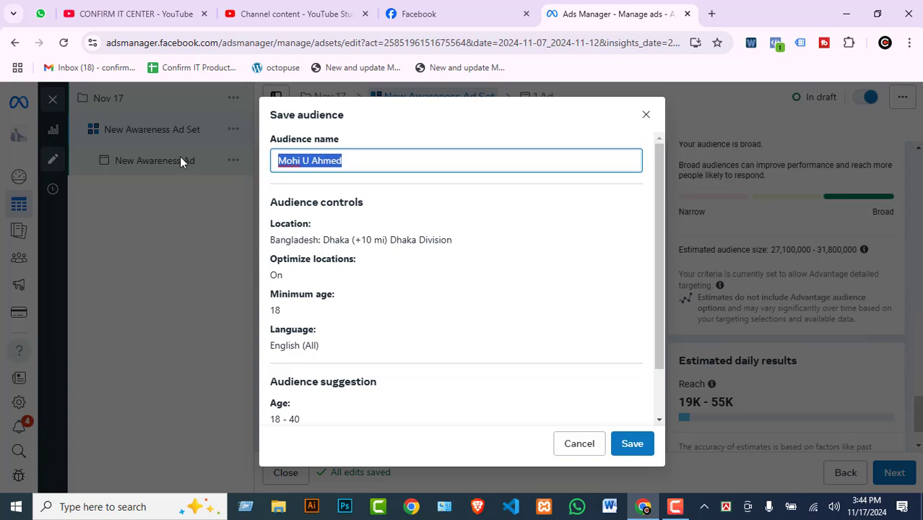
pyautogui.write('S')
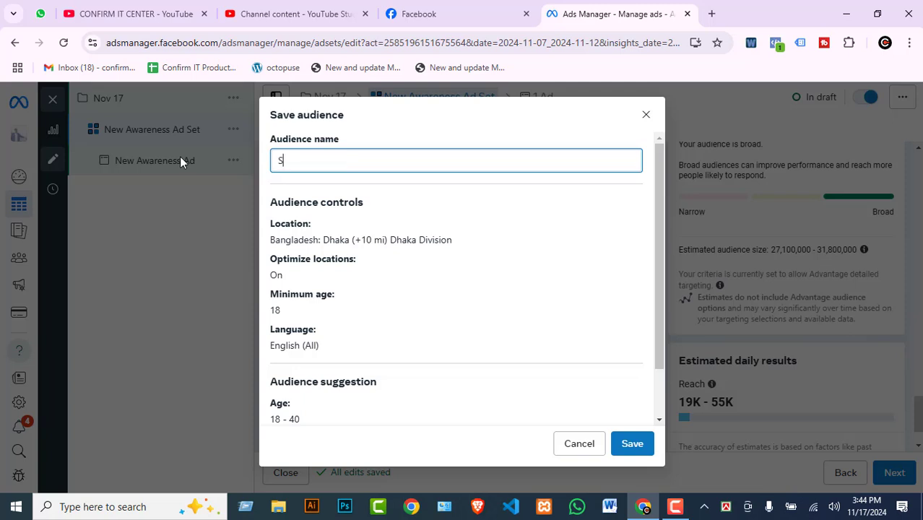
pyautogui.write('aved 17 N o')
# Review the audience summary through to its matching interests and behaviors, and save the audience.
pyautogui.scroll(-2, 448, 329)
pyautogui.scroll(2, 413, 305)
pyautogui.scroll(-2, 318, 240)
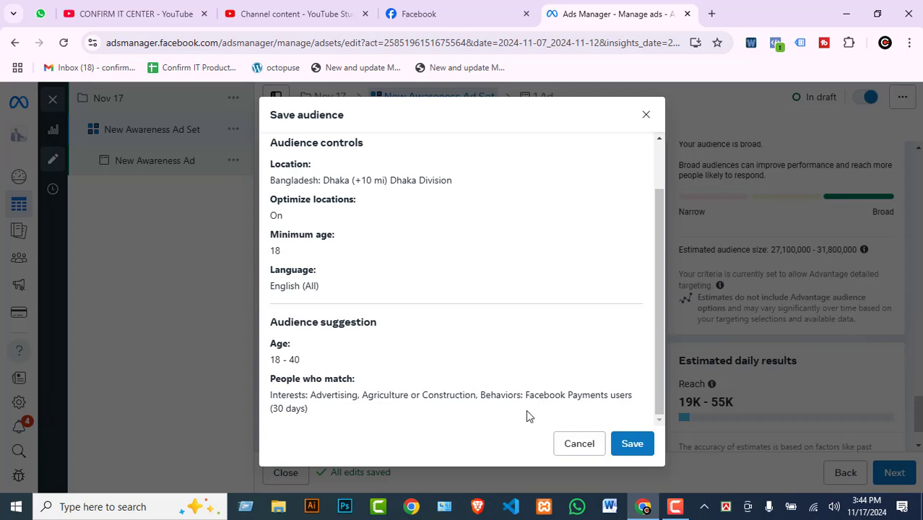
pyautogui.moveTo(481, 394); pyautogui.dragTo(493, 411)
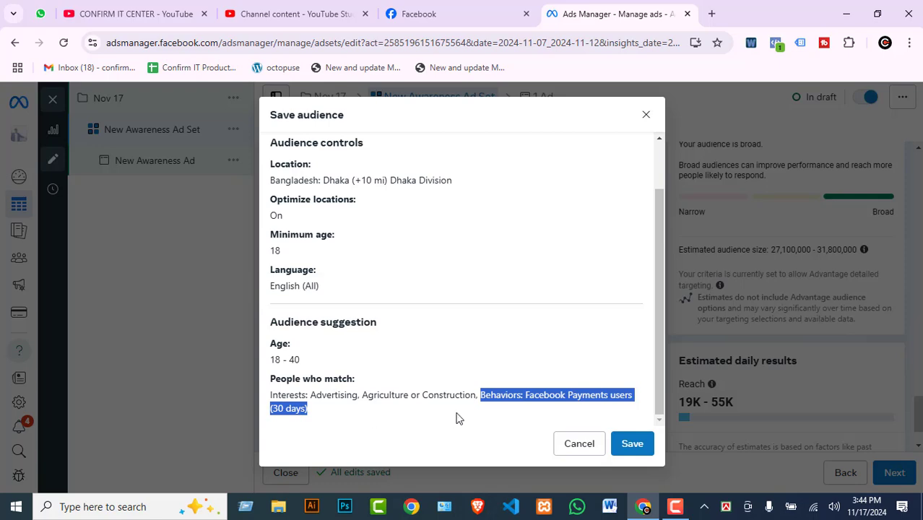
pyautogui.click(633, 444)
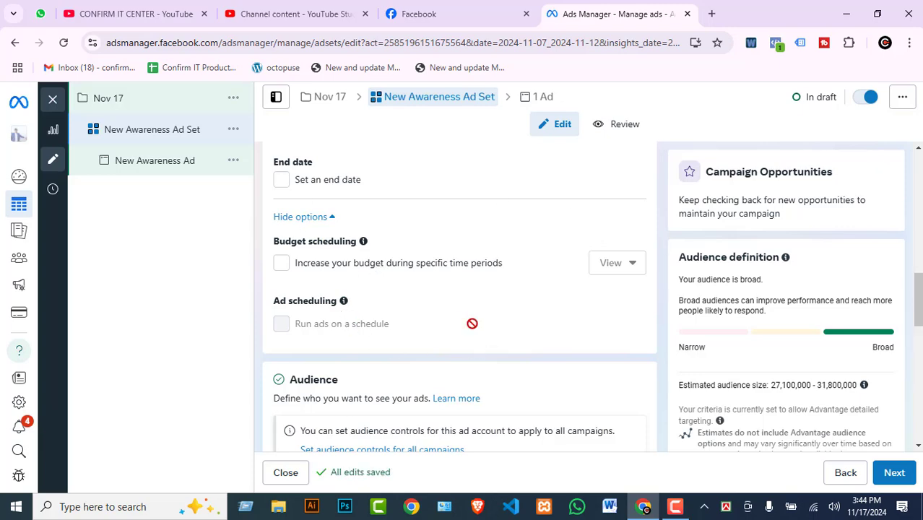
# Edit the ad set's placements and switch them from Advantage+ placements to Manual placements.
pyautogui.scroll(-2, 455, 331)
pyautogui.scroll(-2, 449, 290)
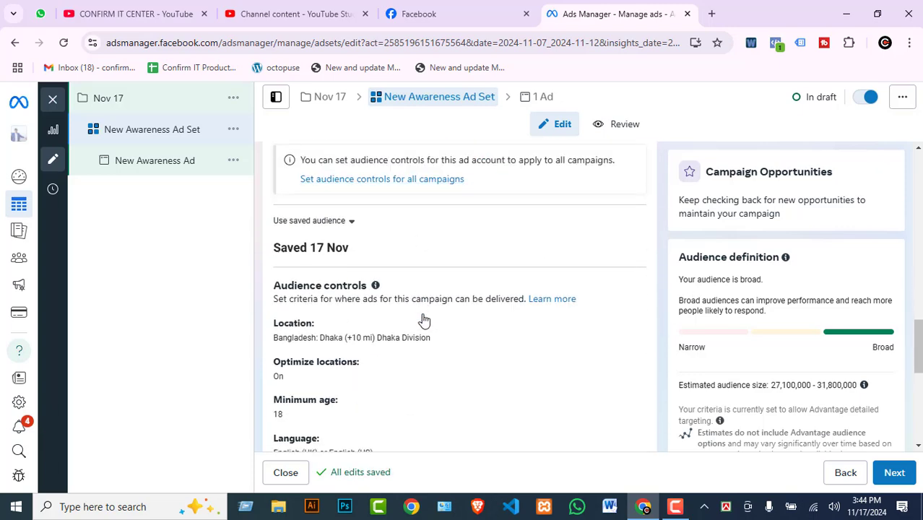
pyautogui.scroll(-5, 485, 340)
pyautogui.scroll(-1, 411, 294)
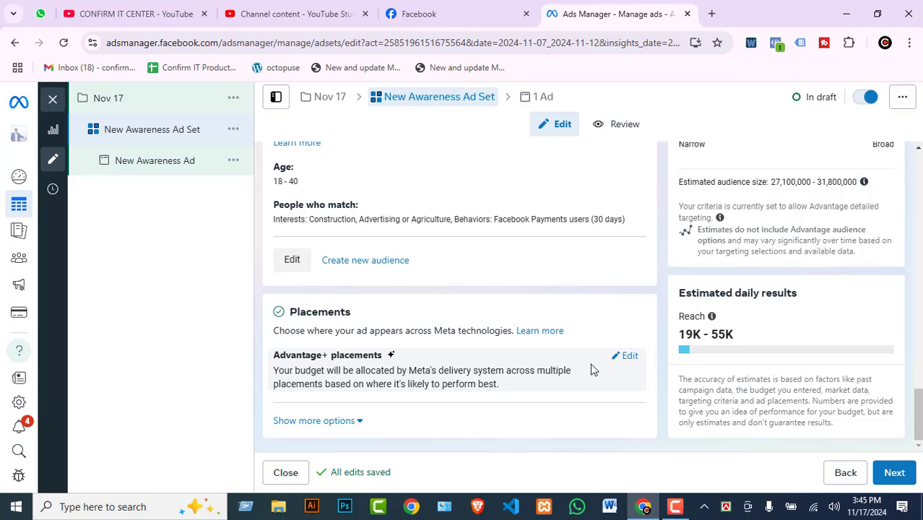
pyautogui.click(629, 357)
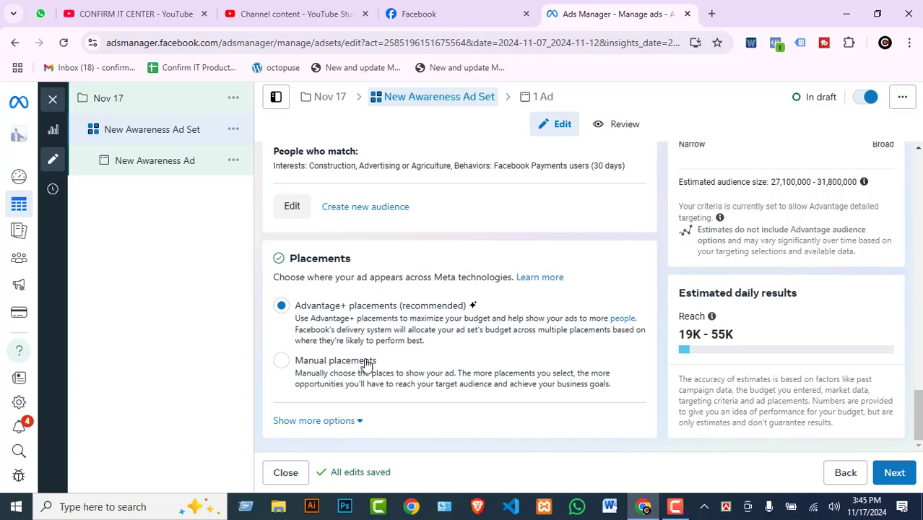
pyautogui.click(309, 372)
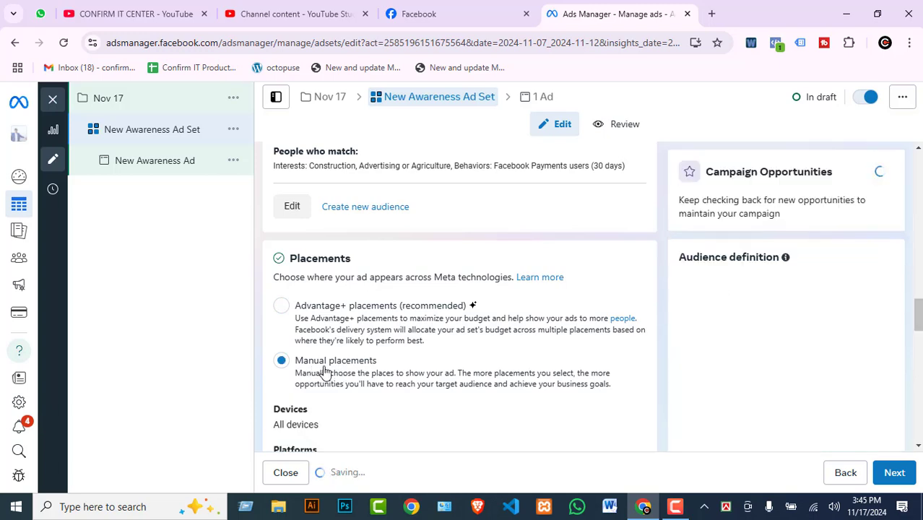
# Deselect the Audience Network and Instagram platforms and select Messenger alongside Facebook.
pyautogui.scroll(-1, 377, 379)
pyautogui.scroll(-4, 426, 300)
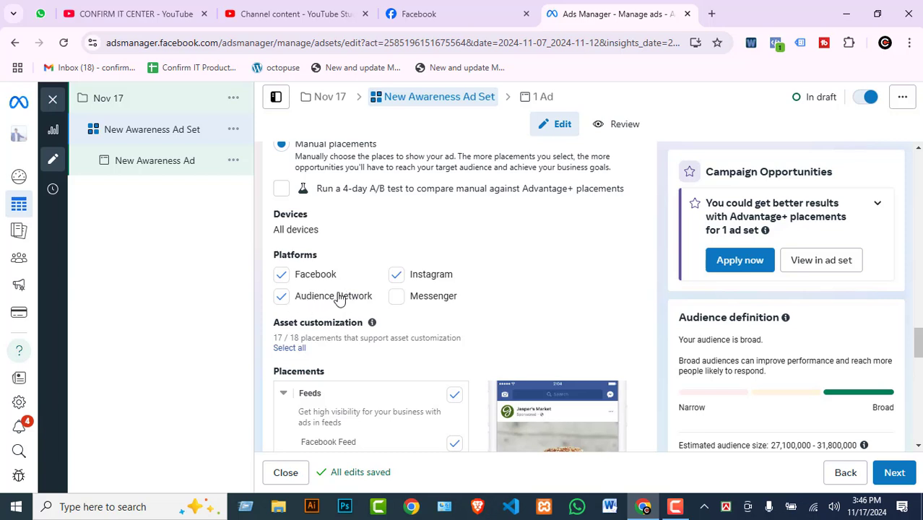
pyautogui.click(281, 297)
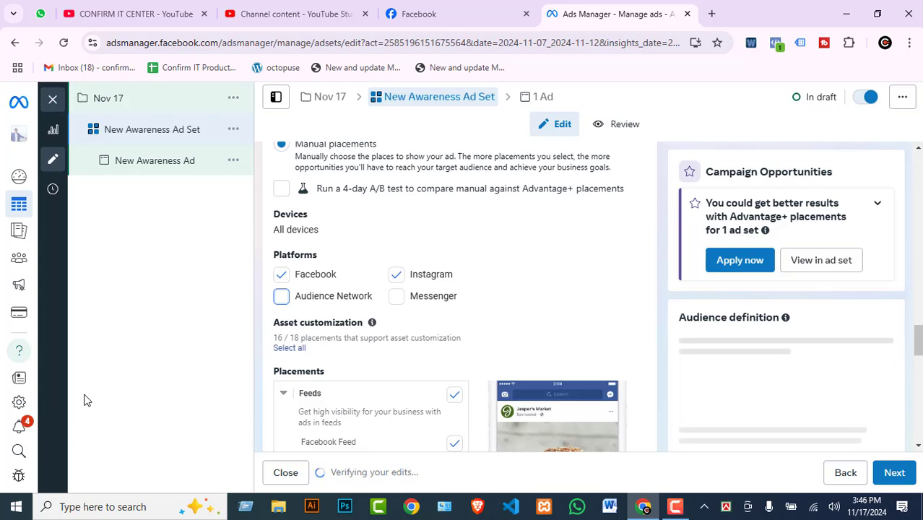
pyautogui.click(396, 278)
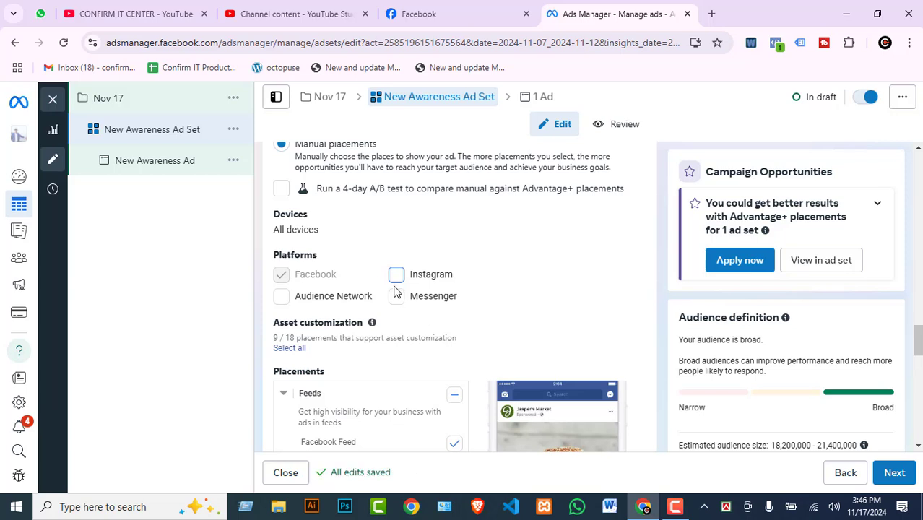
pyautogui.click(396, 297)
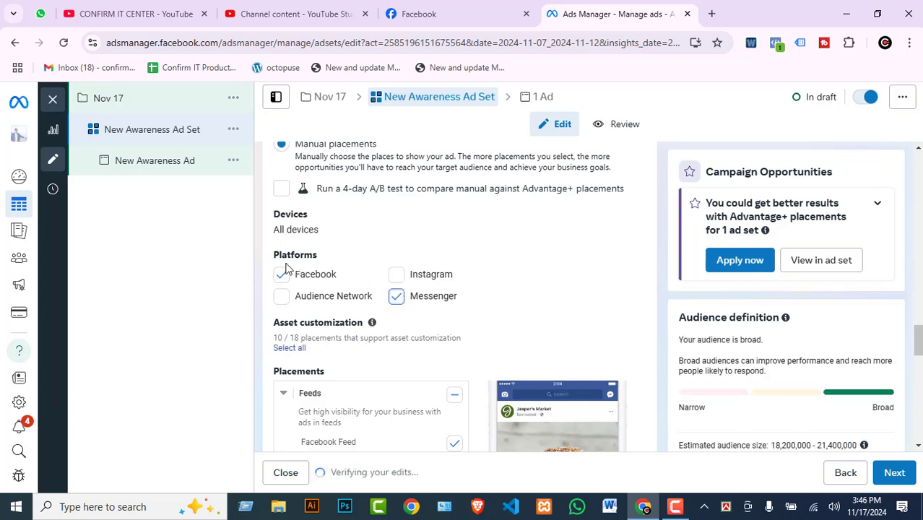
# Try other platform combinations, selecting Instagram without Facebook and finally Messenger as the only platform.
pyautogui.click(396, 297)
pyautogui.click(396, 276)
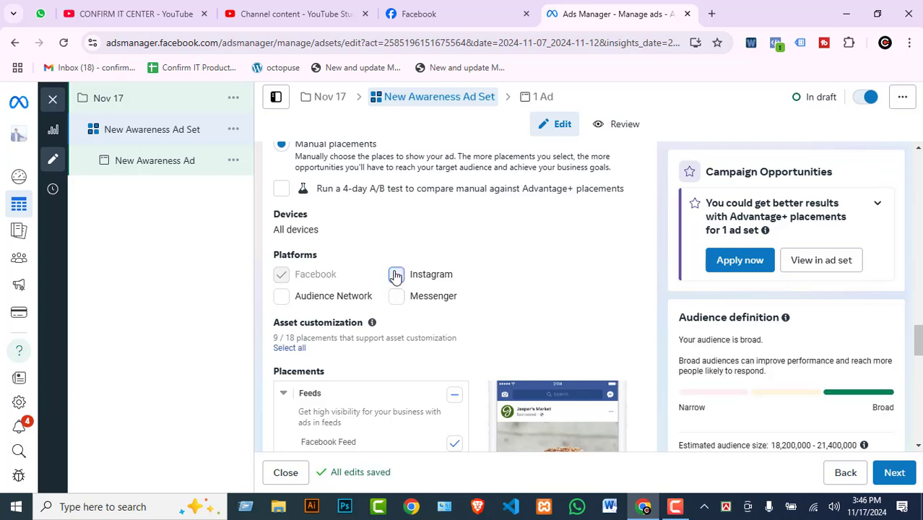
pyautogui.click(282, 273)
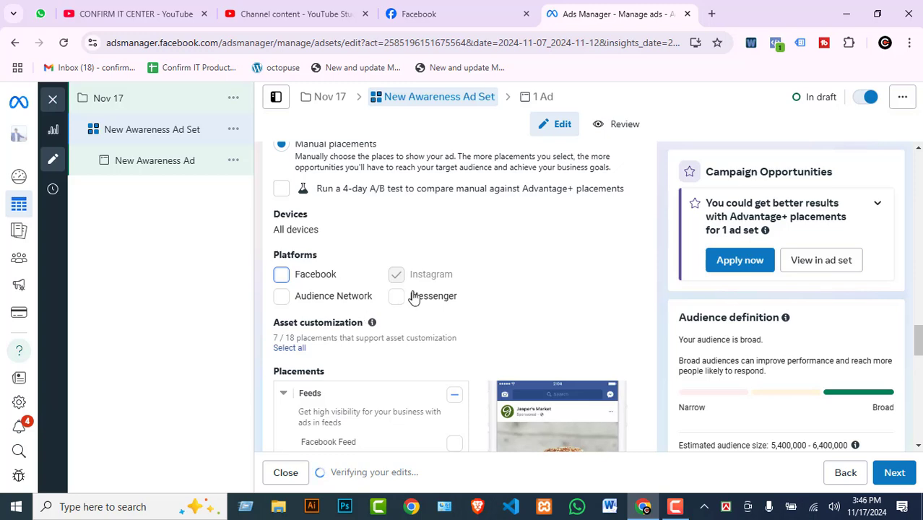
pyautogui.click(413, 299)
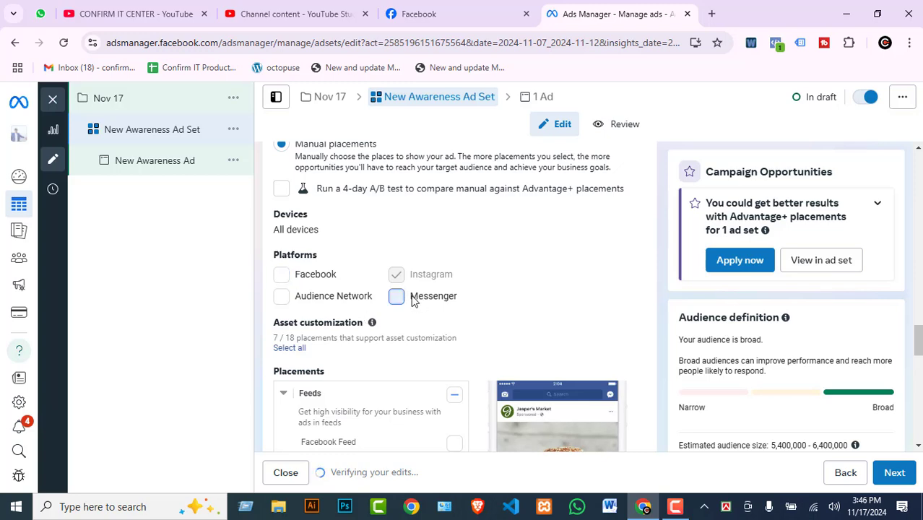
pyautogui.click(396, 274)
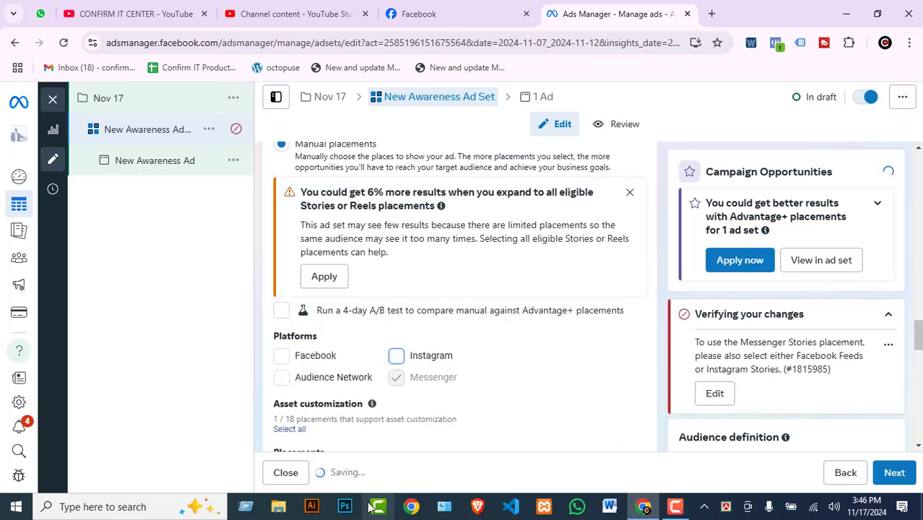
# Look through the placement list for the Messenger-only selection and select the Facebook platform again.
pyautogui.scroll(-5, 433, 376)
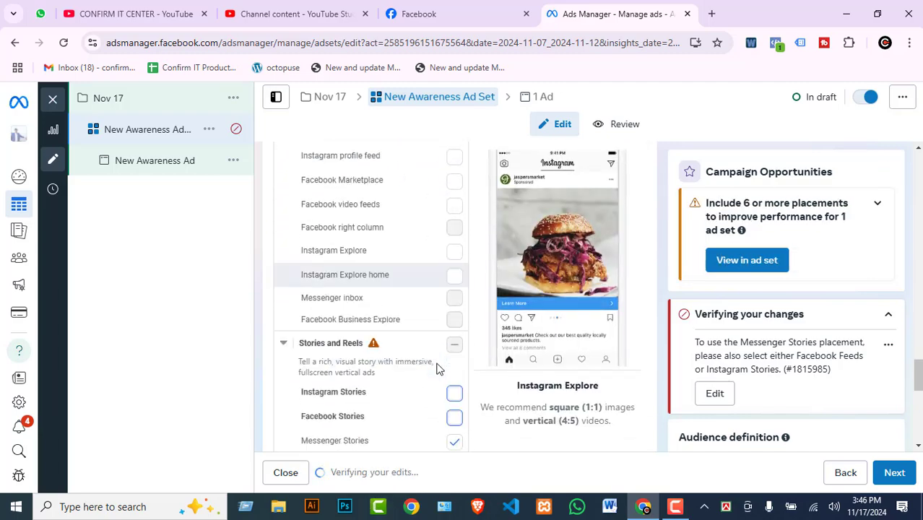
pyautogui.scroll(-5, 437, 368)
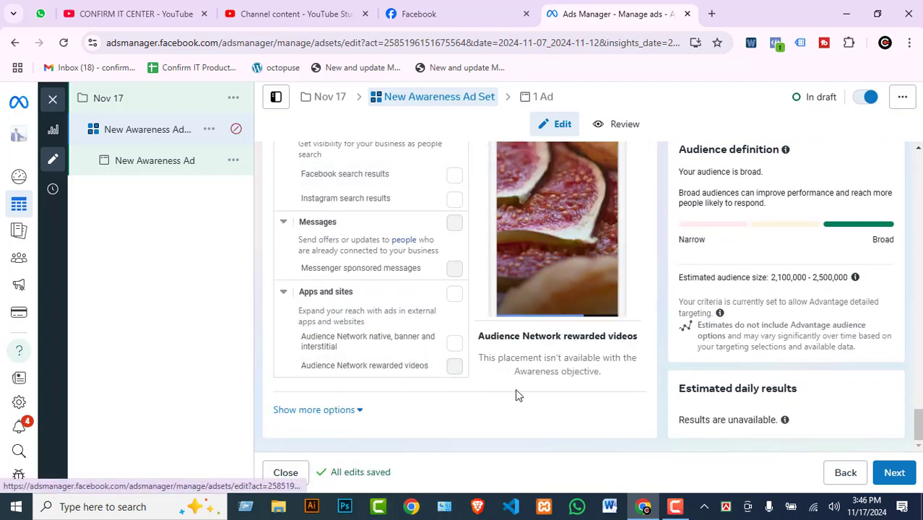
pyautogui.scroll(10, 522, 319)
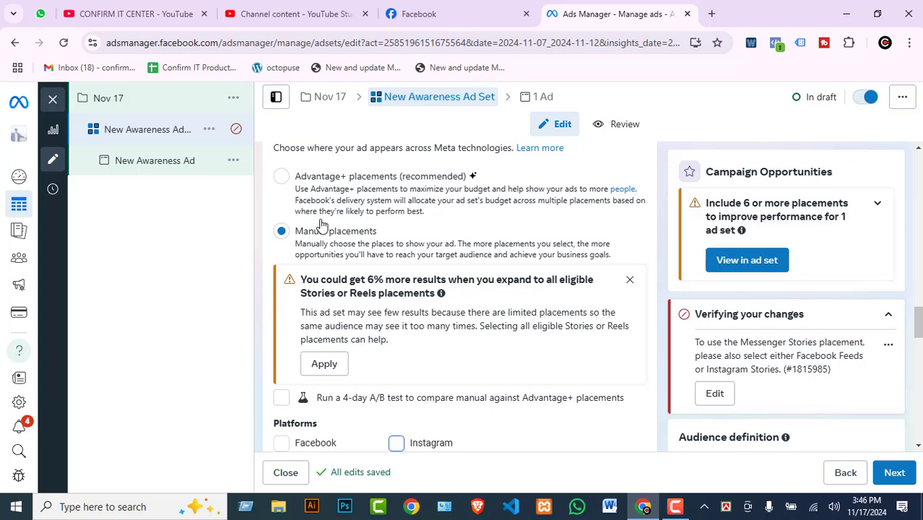
pyautogui.scroll(-2, 431, 369)
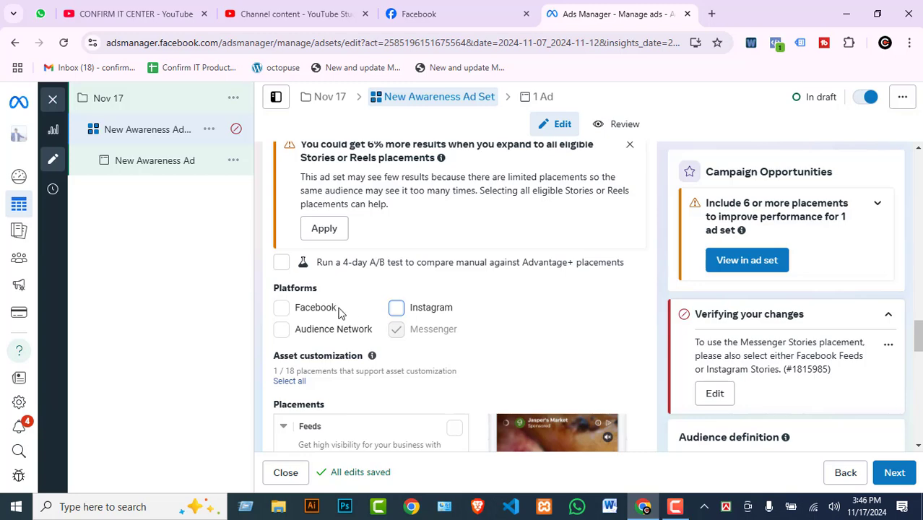
pyautogui.click(282, 310)
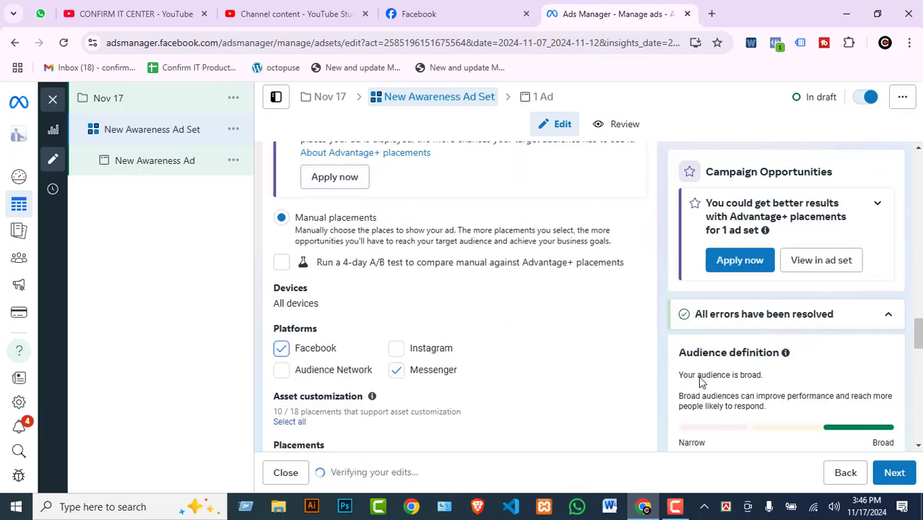
# Examine which individual placements are selected under Feeds for the Facebook and Messenger platforms.
pyautogui.scroll(-10, 477, 318)
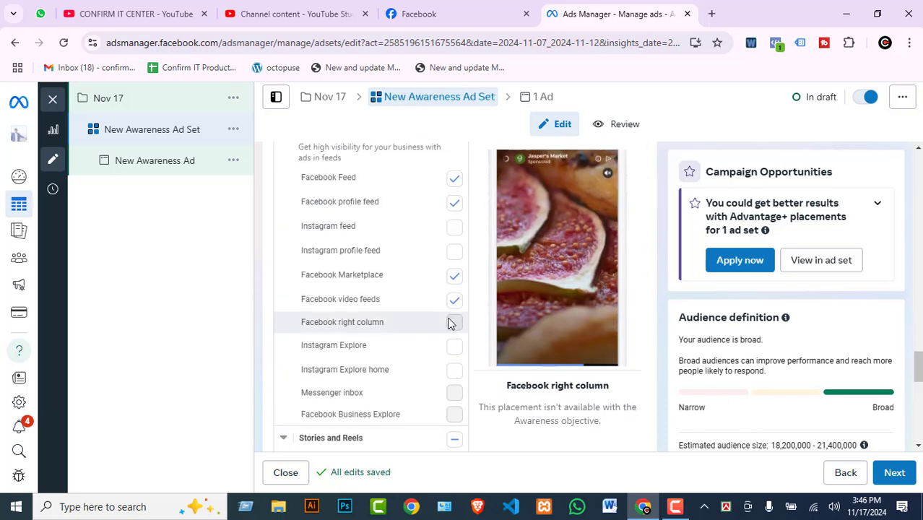
pyautogui.scroll(7, 462, 321)
pyautogui.scroll(3, 455, 318)
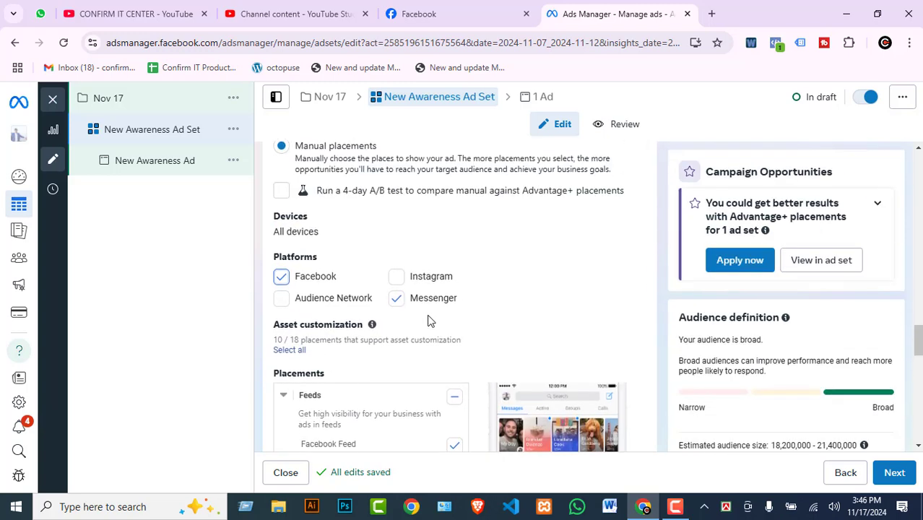
pyautogui.scroll(-2, 368, 321)
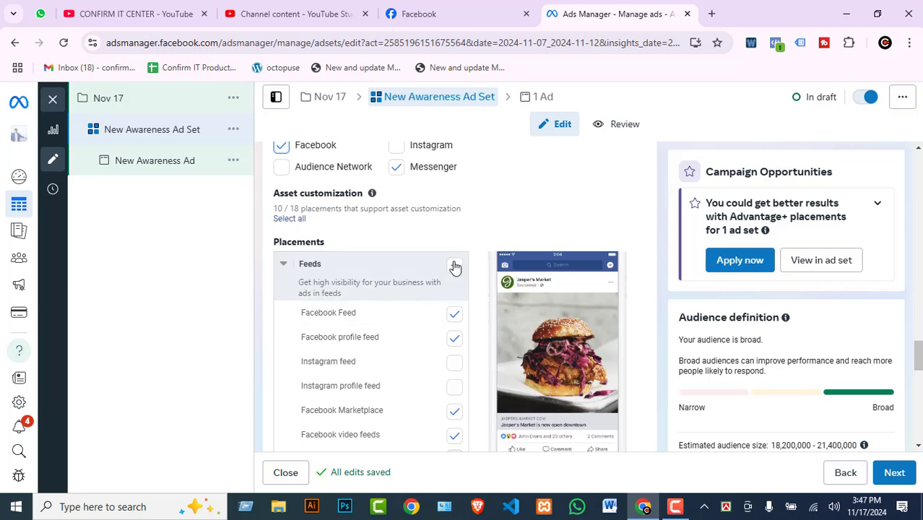
pyautogui.scroll(-2, 406, 321)
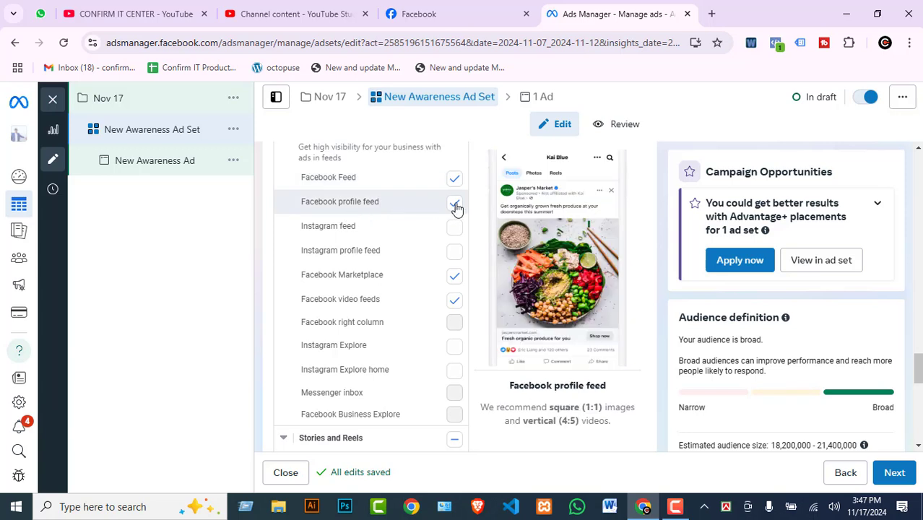
# Search Google Images for "facebook profile feed" in a new browser tab.
pyautogui.click(713, 12)
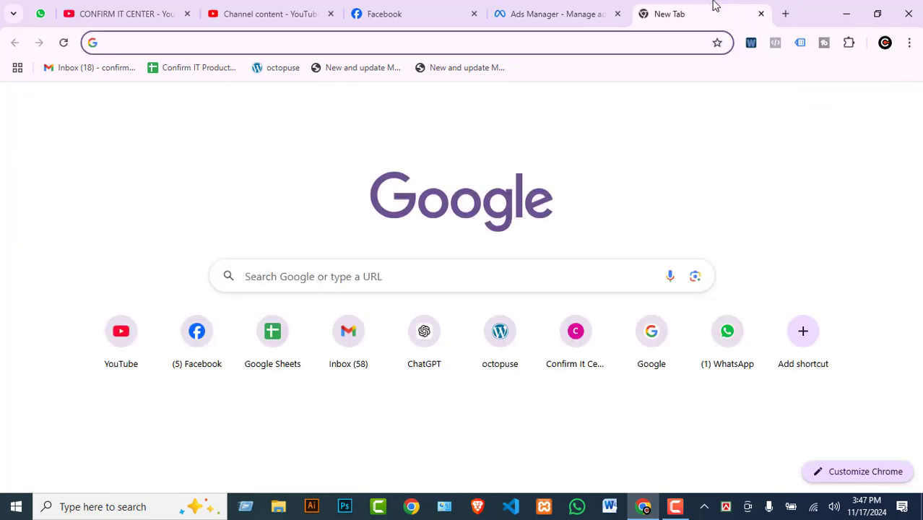
pyautogui.write('facebook profile')
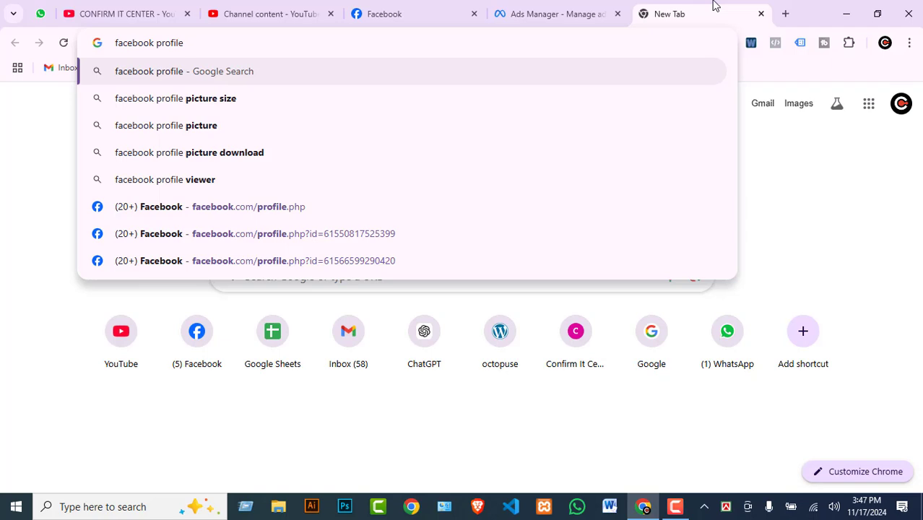
pyautogui.write(' feed')
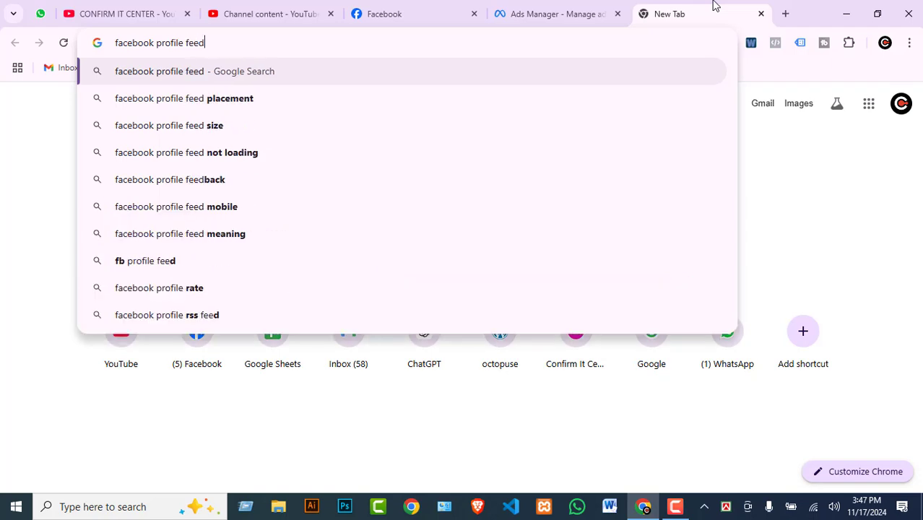
pyautogui.press('Return')
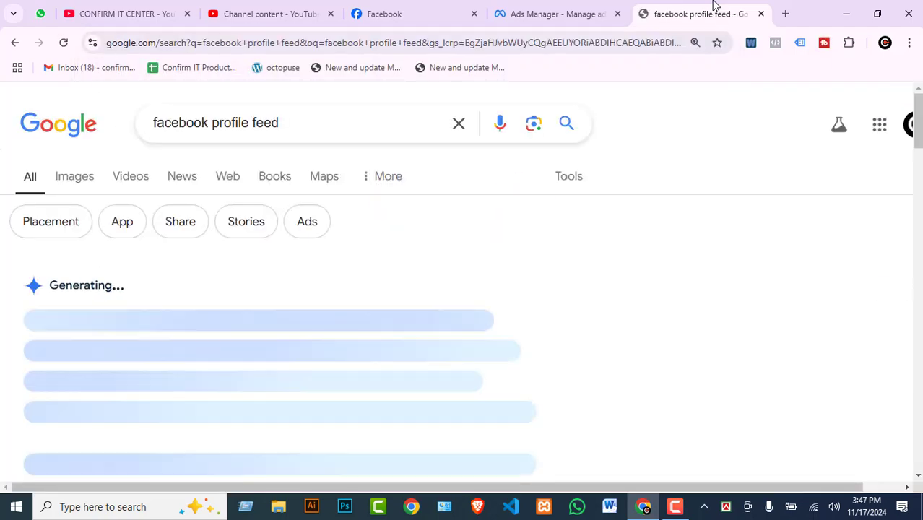
pyautogui.click(80, 185)
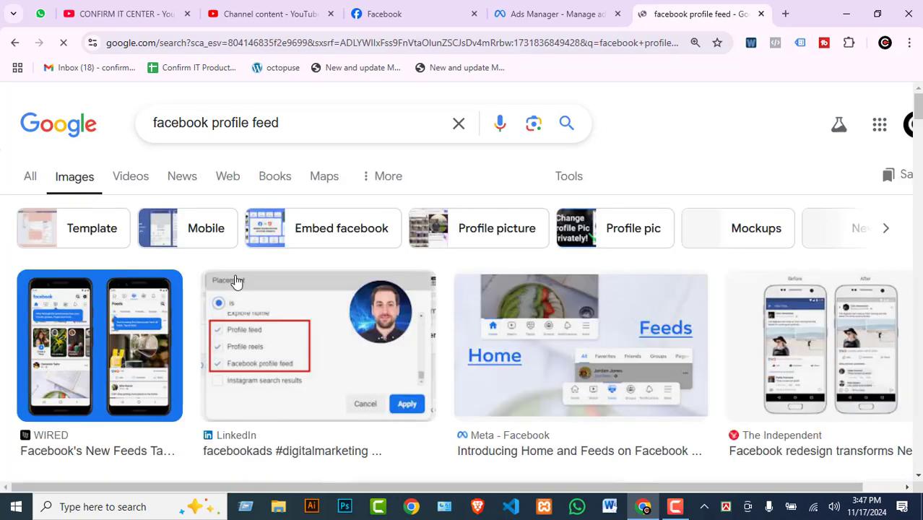
# Preview the first WIRED image of Facebook's Feeds tab and browse the related and remaining image results.
pyautogui.click(88, 329)
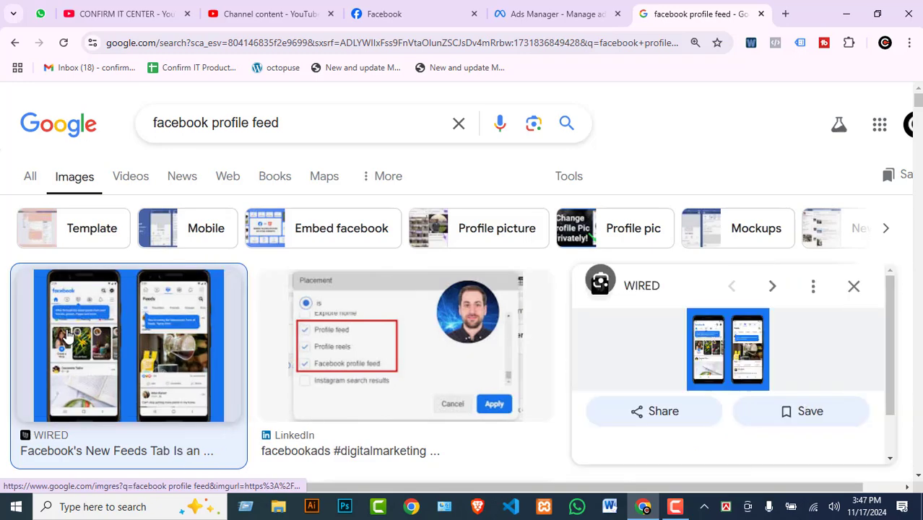
pyautogui.scroll(-3, 722, 361)
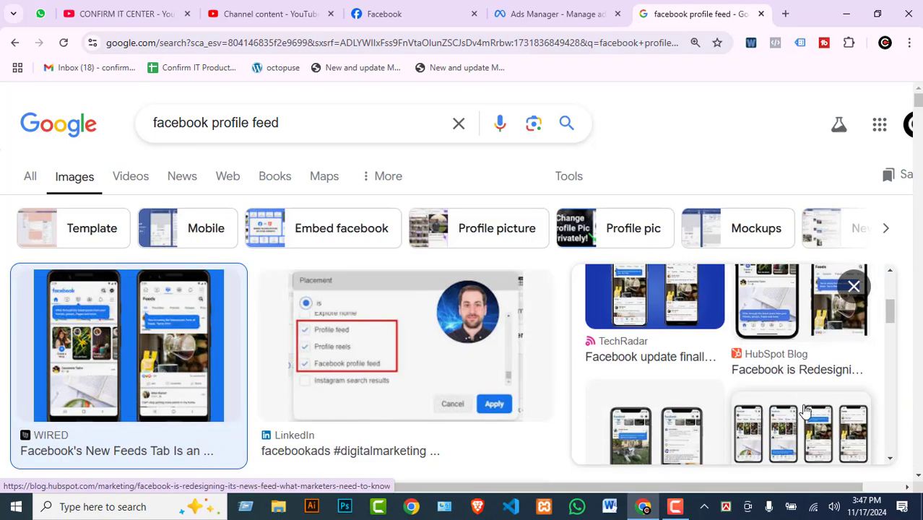
pyautogui.scroll(-2, 448, 398)
pyautogui.scroll(-1, 448, 398)
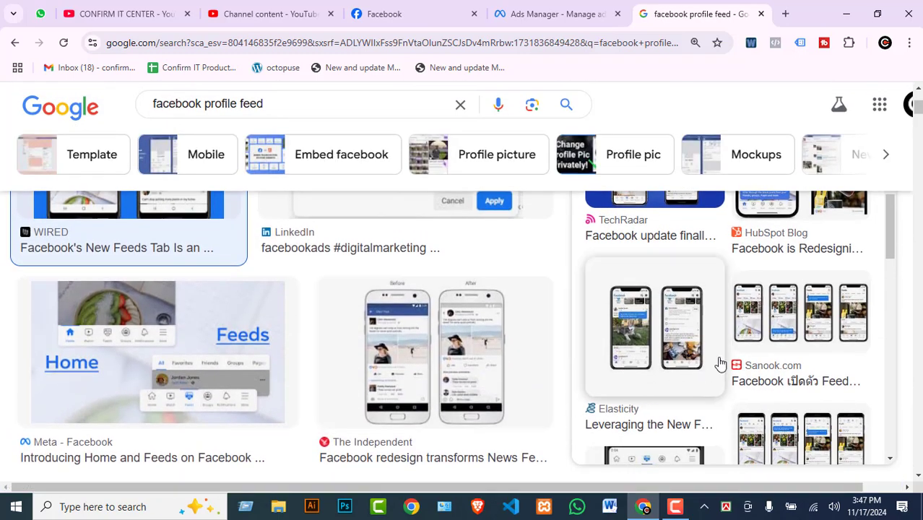
pyautogui.scroll(-4, 723, 347)
pyautogui.scroll(-6, 444, 340)
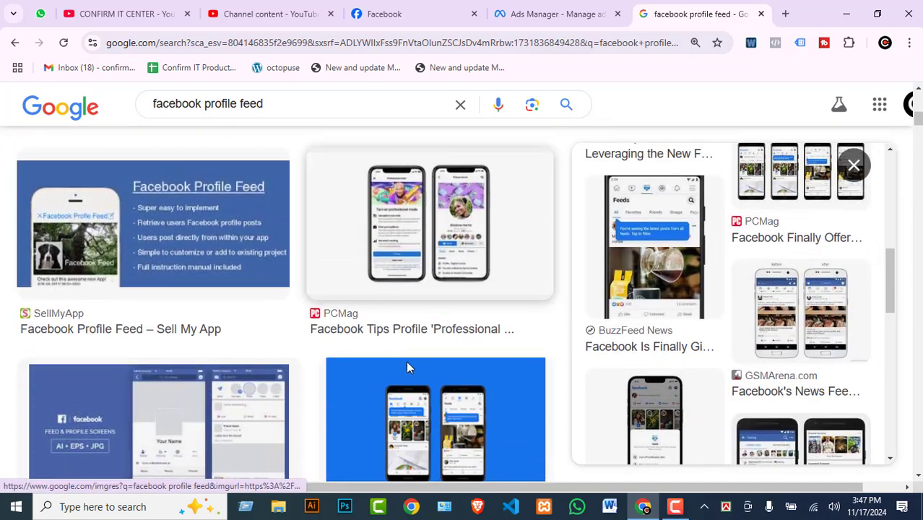
pyautogui.scroll(-2, 462, 332)
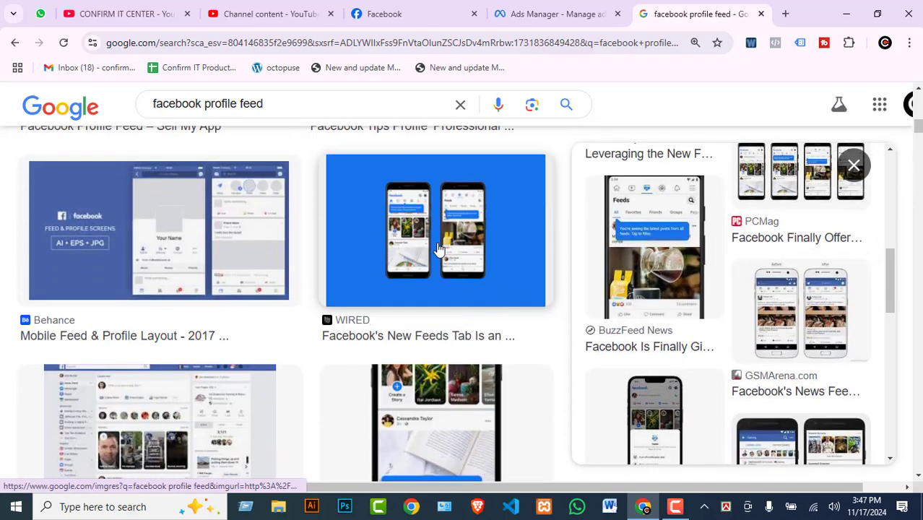
# Preview the further WIRED, TechRadar and Connectio images to look for an example of a profile feed ad.
pyautogui.click(412, 283)
pyautogui.scroll(-3, 815, 271)
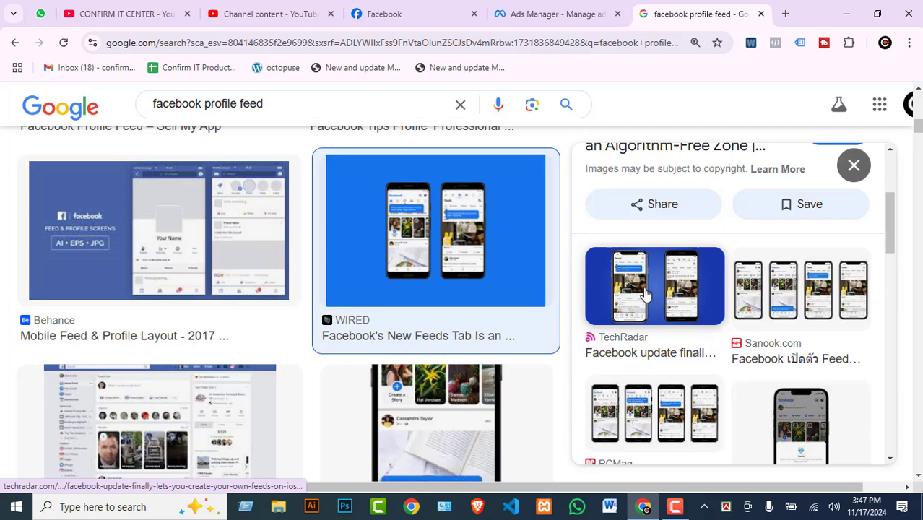
pyautogui.click(696, 354)
pyautogui.scroll(-2, 739, 257)
pyautogui.scroll(-6, 474, 262)
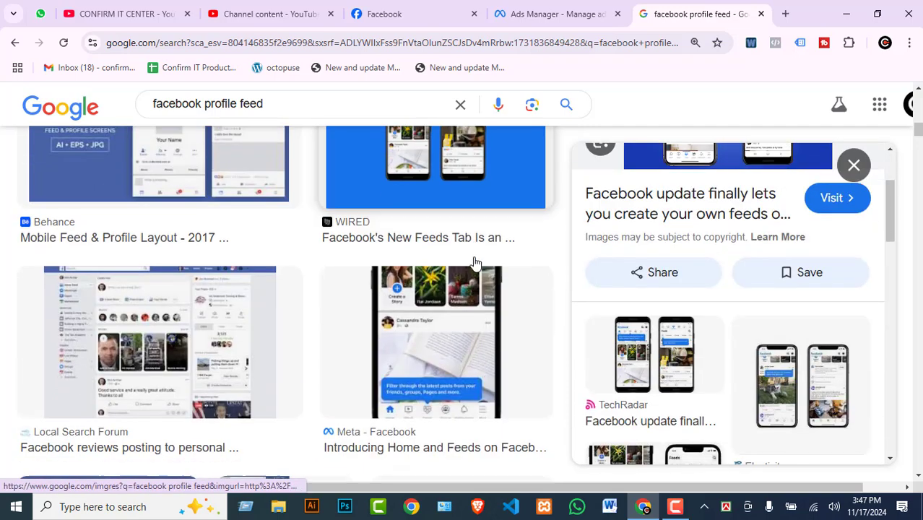
pyautogui.scroll(-4, 174, 302)
pyautogui.scroll(1, 215, 299)
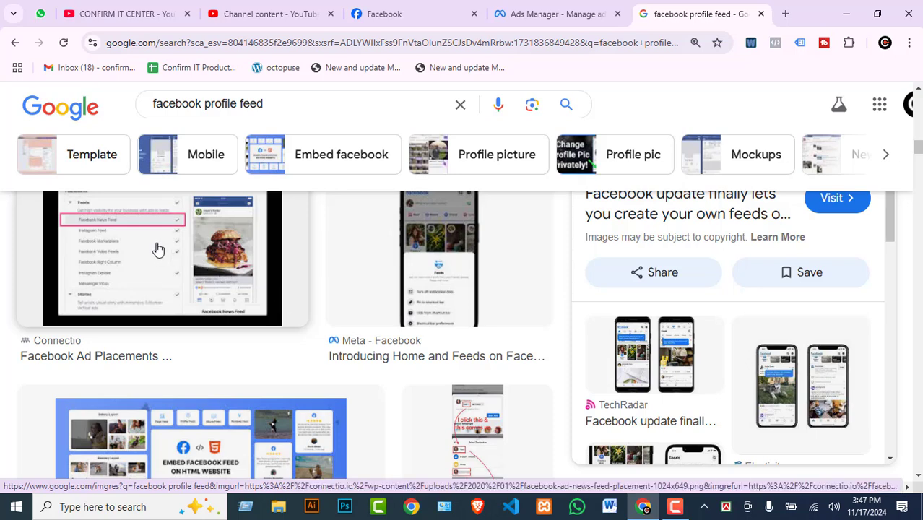
pyautogui.click(156, 249)
pyautogui.scroll(-1, 215, 422)
pyautogui.scroll(-2, 215, 421)
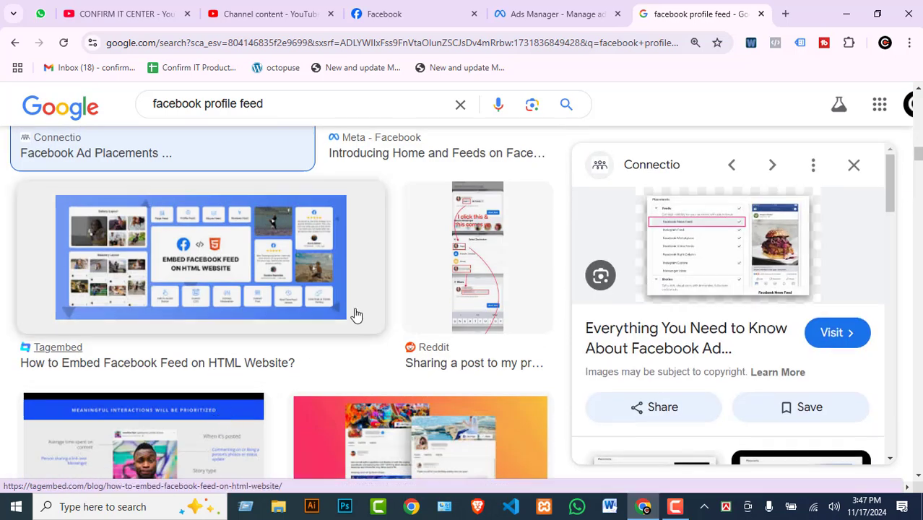
# Refine the image search to "facebook profile feed ad placement" and look through the results for placement examples.
pyautogui.click(312, 100)
pyautogui.write('ad')
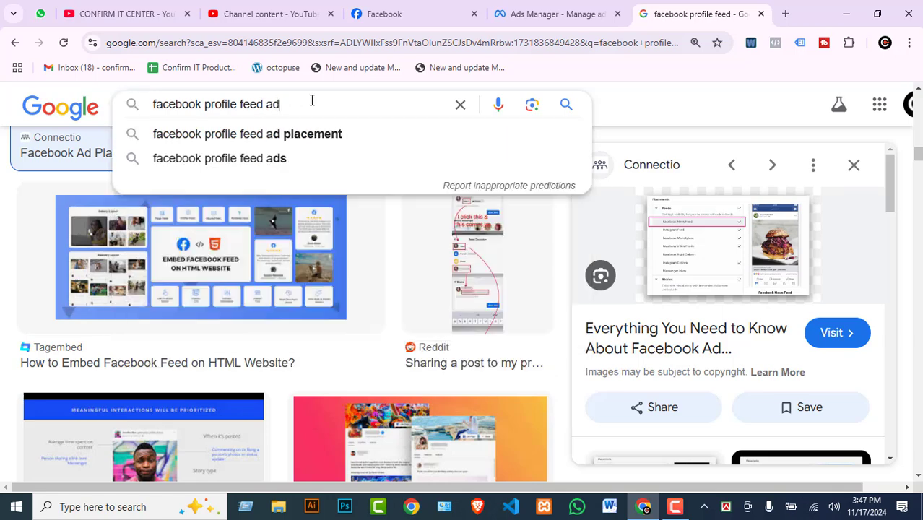
pyautogui.press('Down')
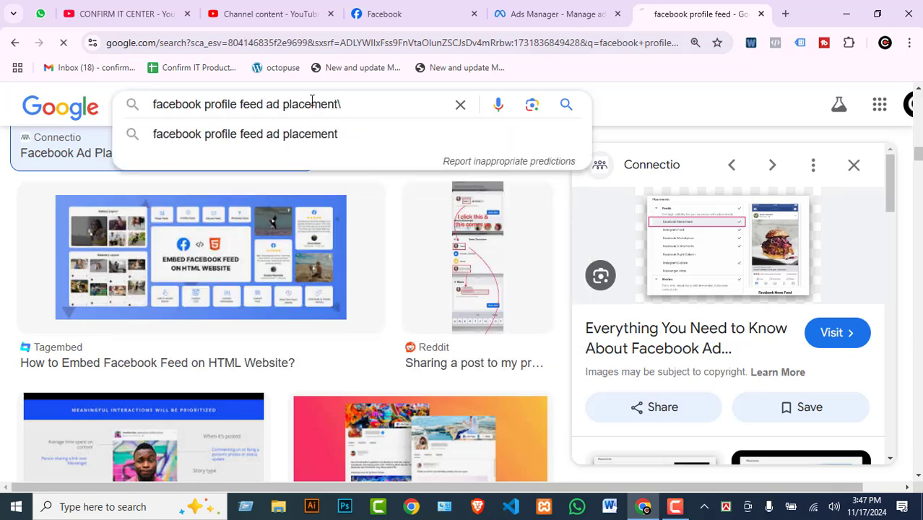
pyautogui.press('Return')
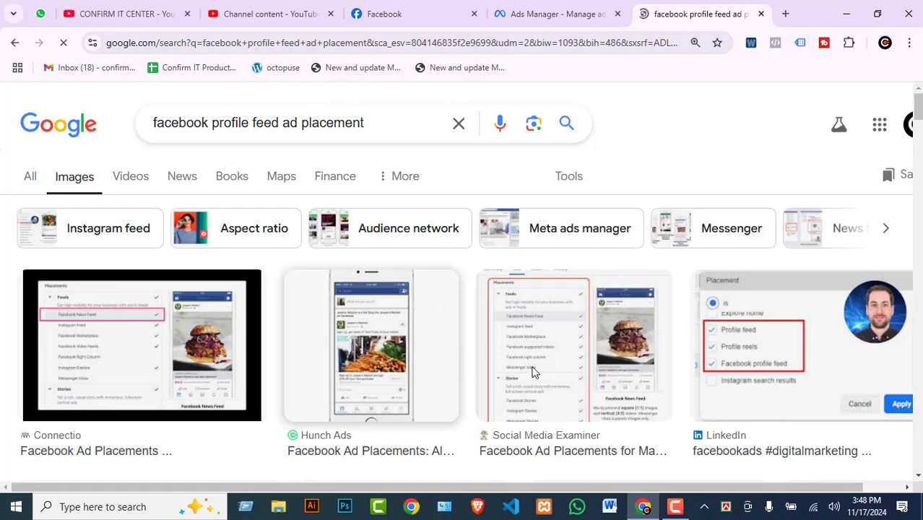
pyautogui.scroll(-2, 709, 376)
pyautogui.scroll(-2, 404, 260)
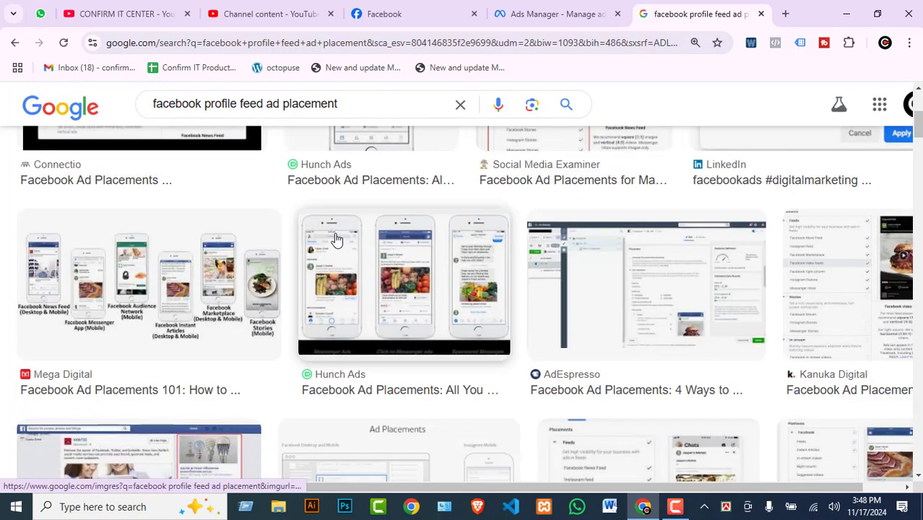
pyautogui.scroll(-8, 456, 260)
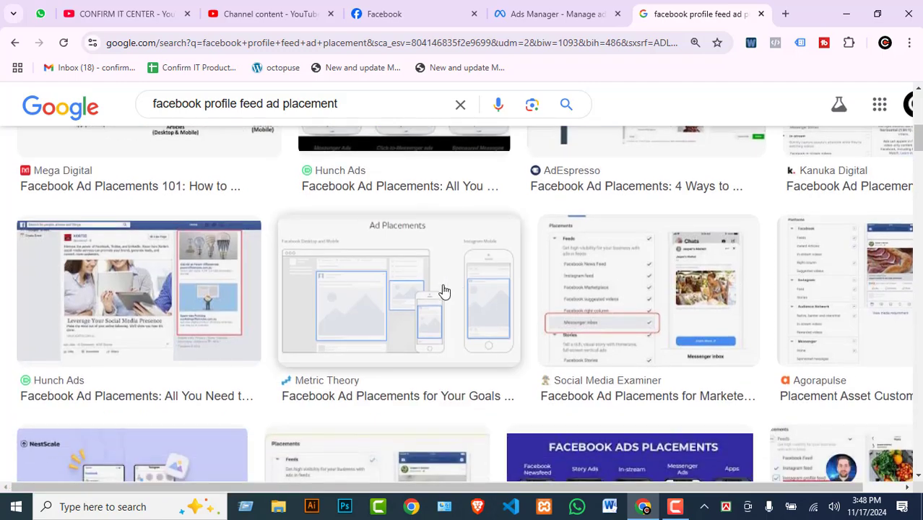
pyautogui.scroll(-8, 370, 299)
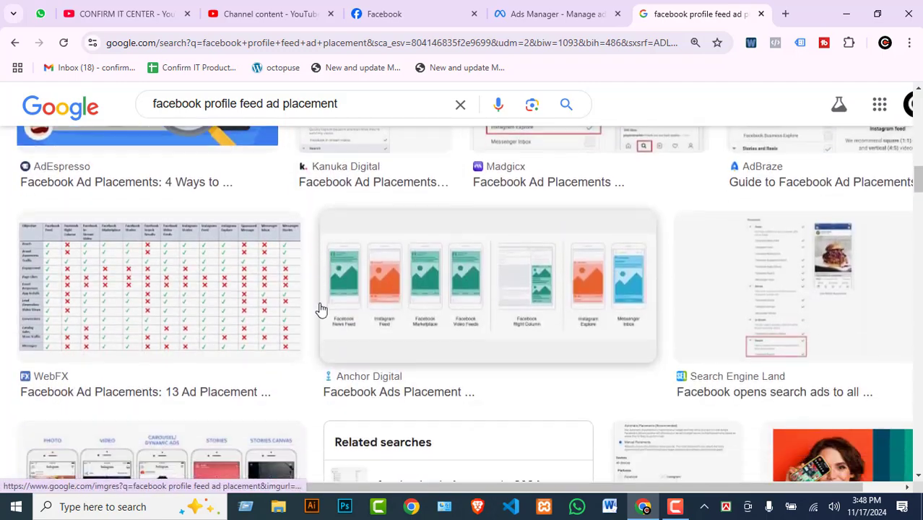
pyautogui.scroll(-1, 323, 308)
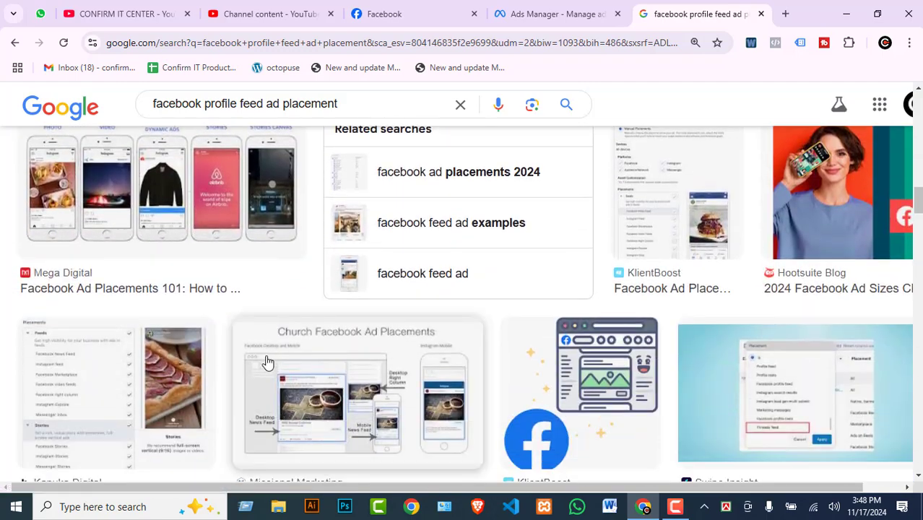
pyautogui.scroll(-3, 549, 297)
pyautogui.scroll(-3, 495, 278)
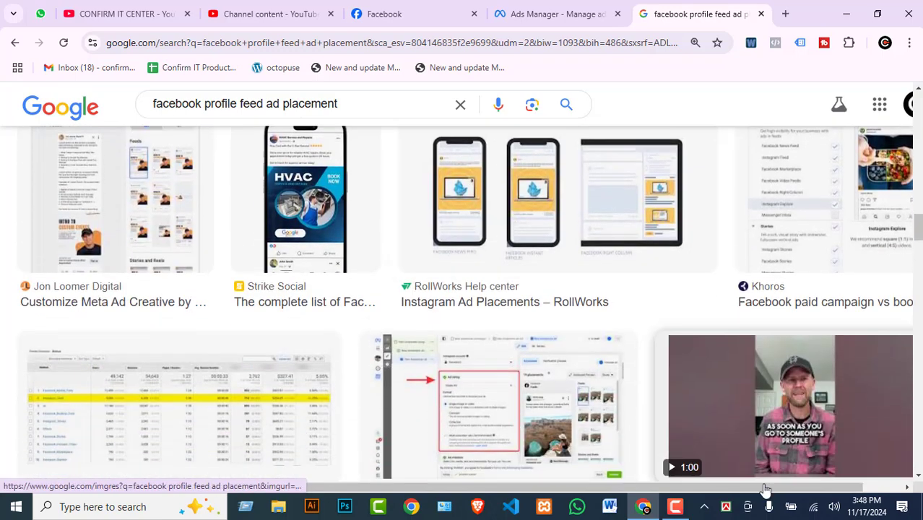
pyautogui.click(676, 507)
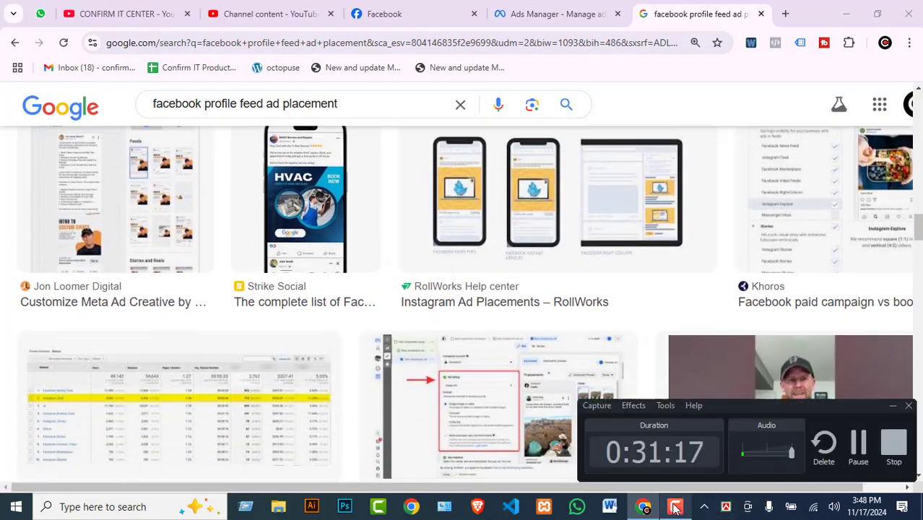
pyautogui.click(859, 445)
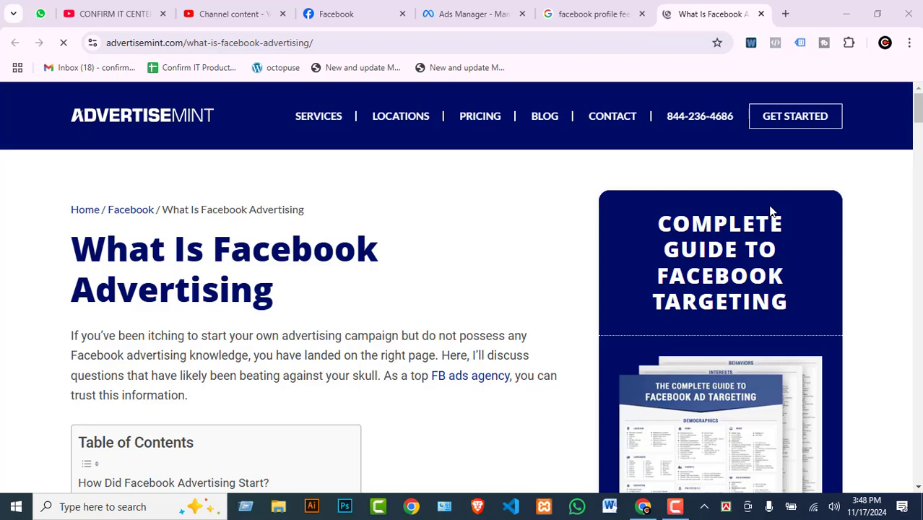
# Find the ad placement illustration in the Advertisemint article on Facebook advertising and open that image in a new tab.
pyautogui.scroll(-10, 489, 235)
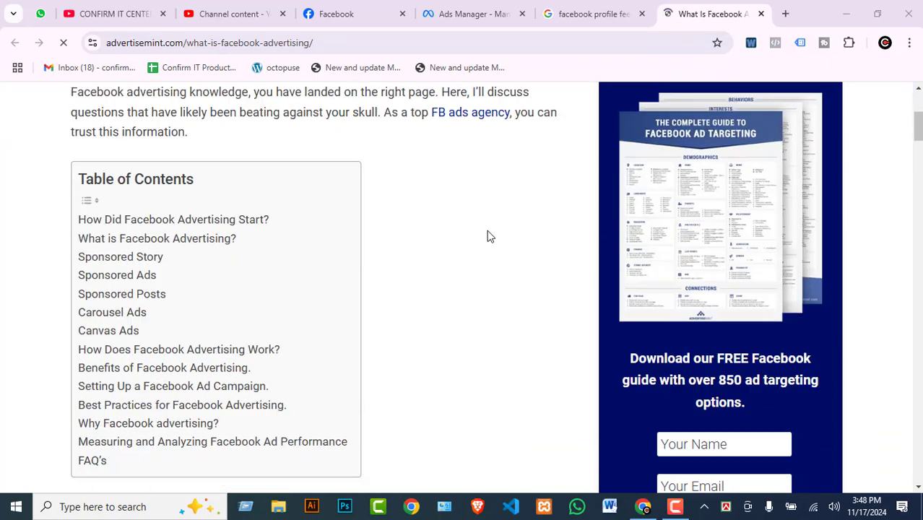
pyautogui.scroll(-6, 281, 304)
pyautogui.scroll(4, 282, 305)
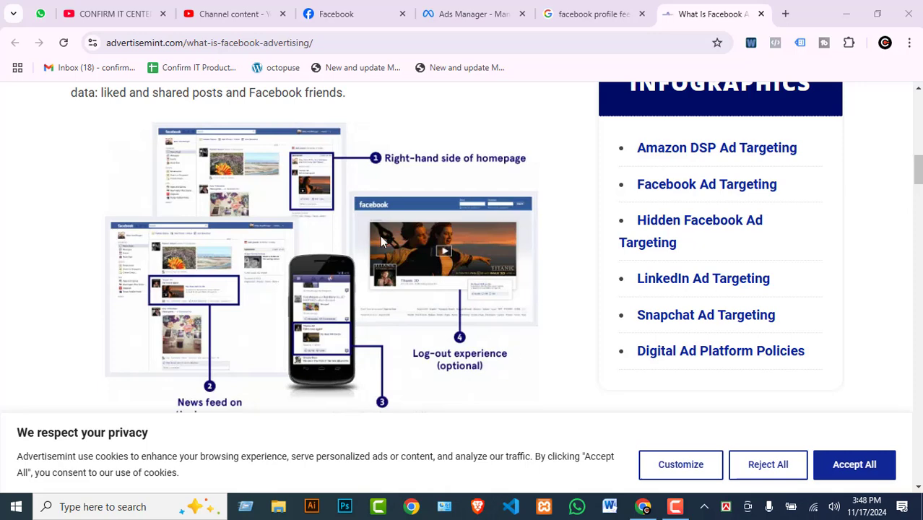
pyautogui.rightClick(330, 189)
pyautogui.click(387, 202)
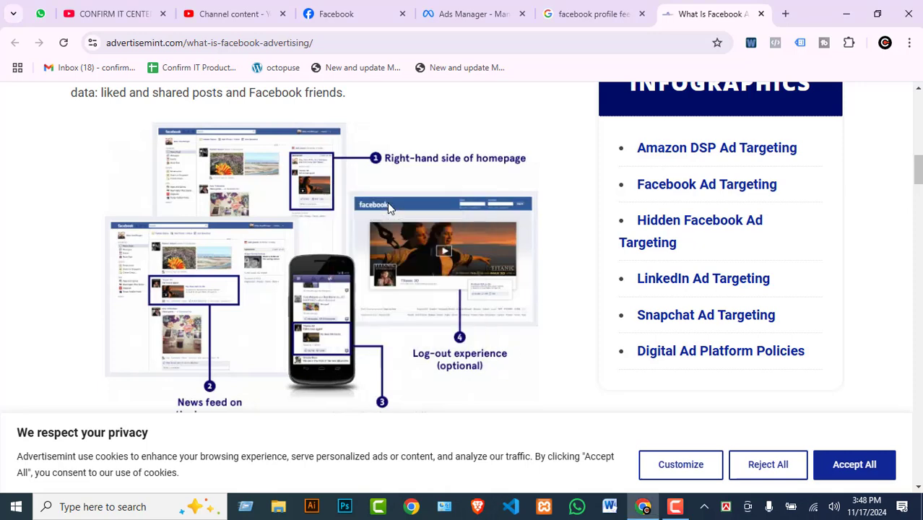
pyautogui.click(721, 6)
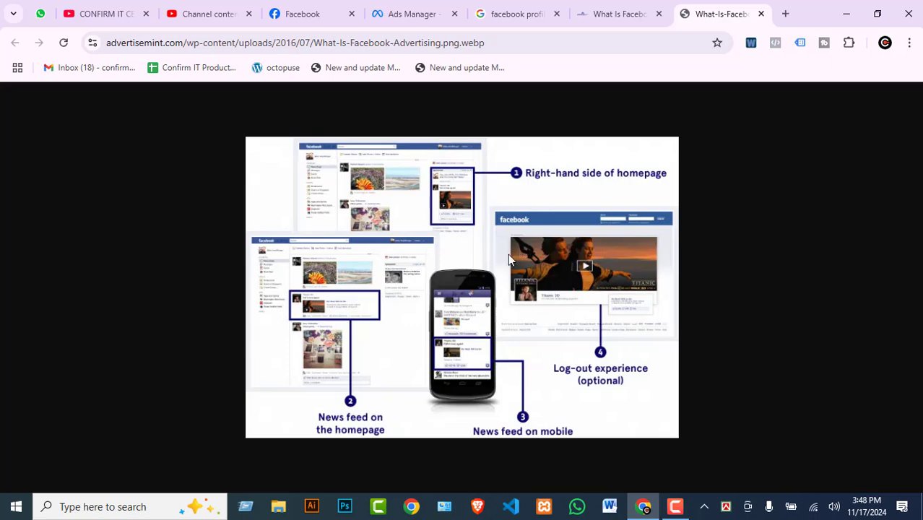
# Enlarge the illustration to 150% and examine the numbered ad positions on the homepage, mobile news feed and log-out page.
pyautogui.hotkey('ctrl', '+')
pyautogui.hotkey('ctrl', '+')
pyautogui.hotkey('ctrl', '+')
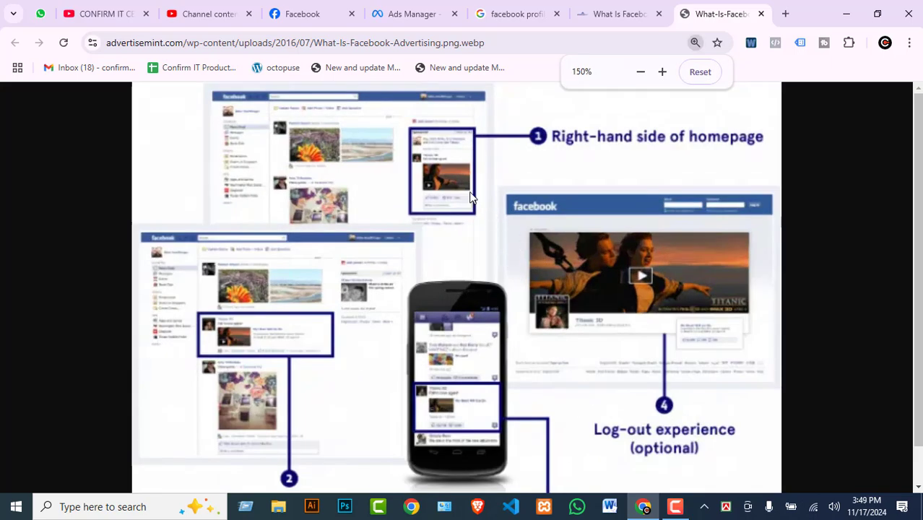
pyautogui.moveTo(460, 184); pyautogui.dragTo(459, 217)
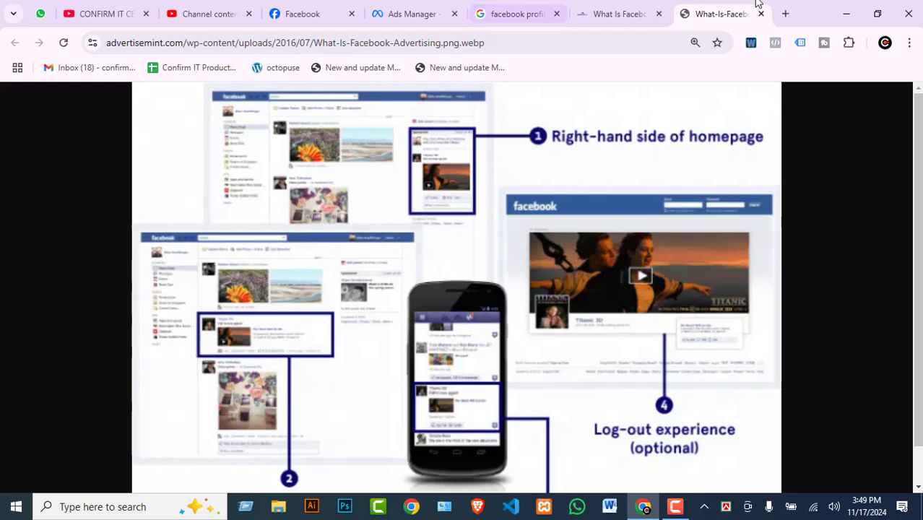
pyautogui.scroll(-1, 627, 321)
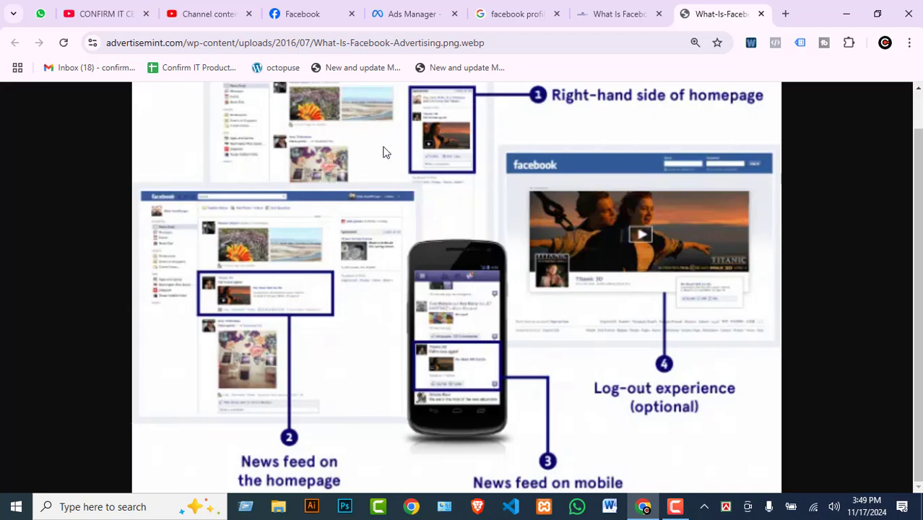
# Switch to the Facebook home page and examine the sponsored ads beside the feed and the sponsored posts within it.
pyautogui.click(303, 14)
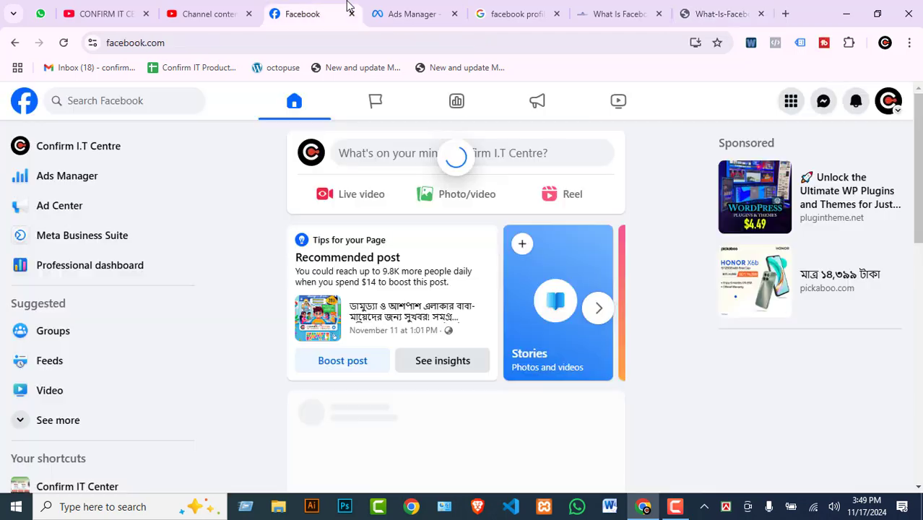
pyautogui.scroll(-3, 490, 285)
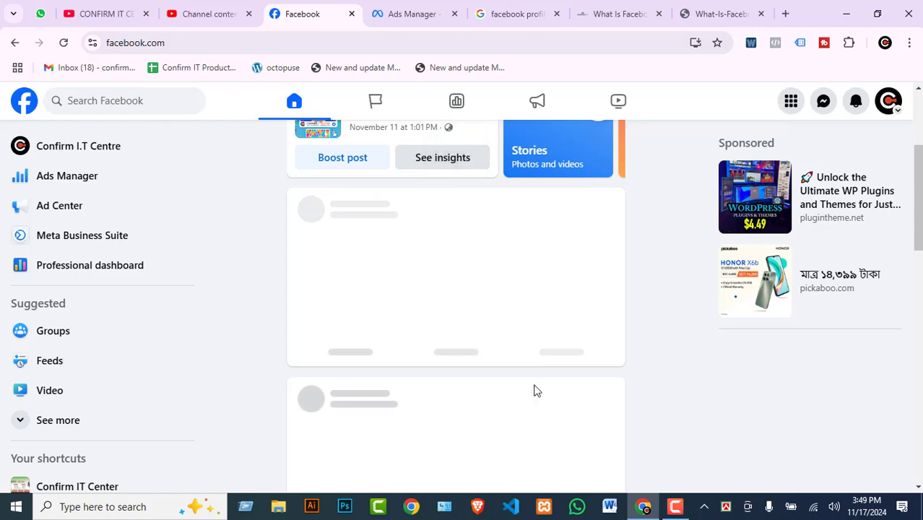
pyautogui.scroll(-5, 537, 383)
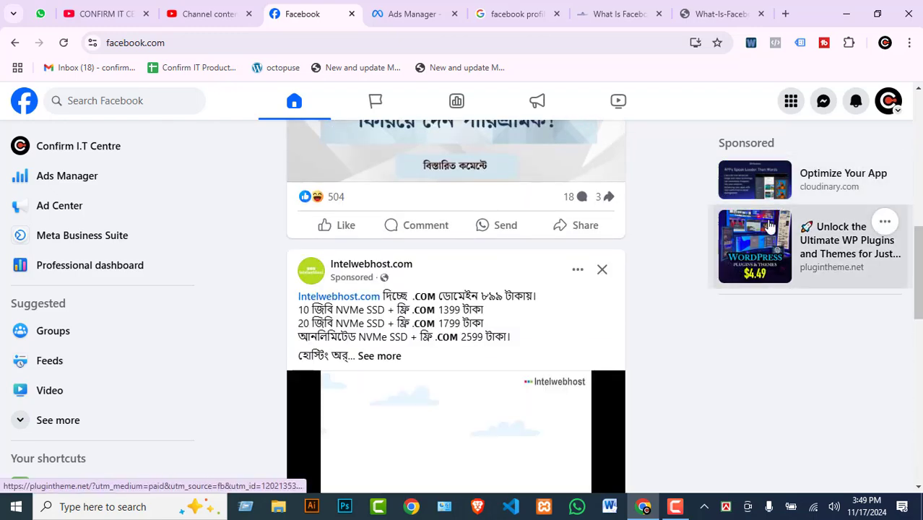
pyautogui.scroll(-2, 459, 290)
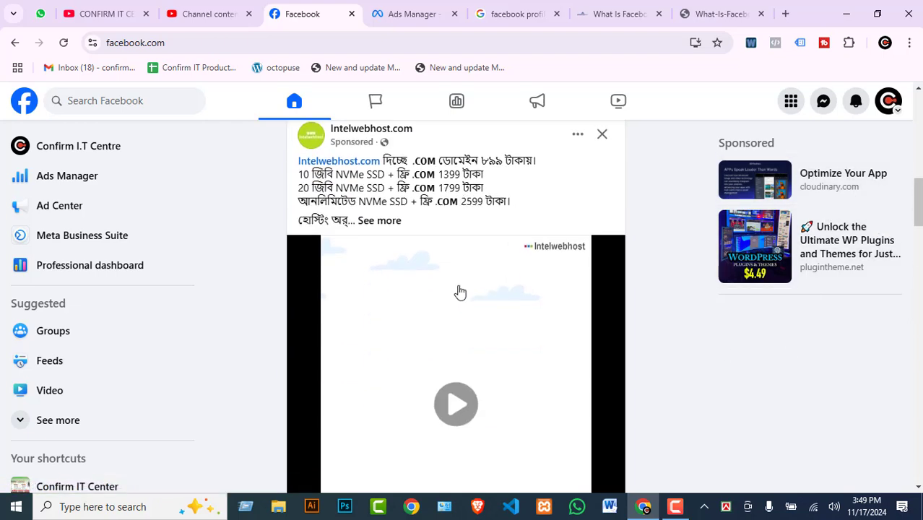
# Look further down the Facebook home feed at the Intelwebhost.com sponsored post and the posts below it.
pyautogui.scroll(2, 347, 263)
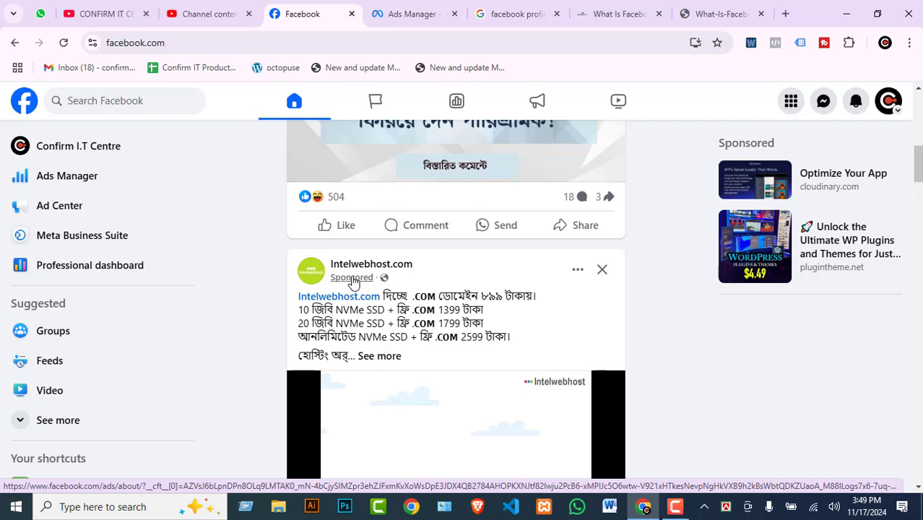
pyautogui.scroll(-7, 607, 362)
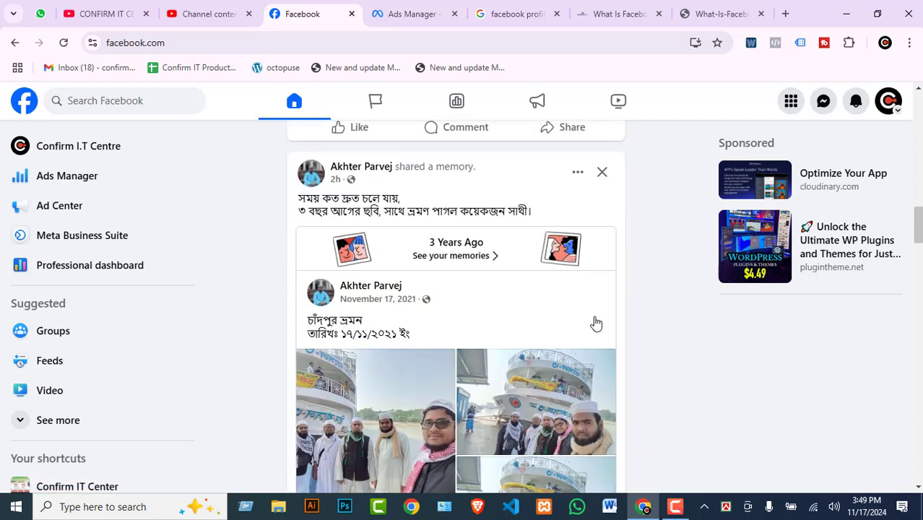
pyautogui.scroll(-5, 575, 319)
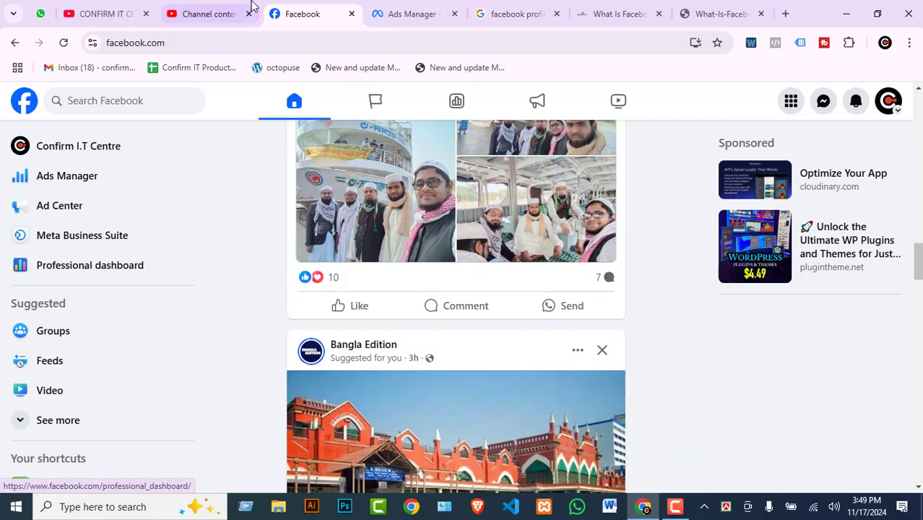
# Return to Ads Manager and exclude Facebook profile feed and Facebook Marketplace from the feed placements, keeping Facebook video feeds.
pyautogui.click(404, 14)
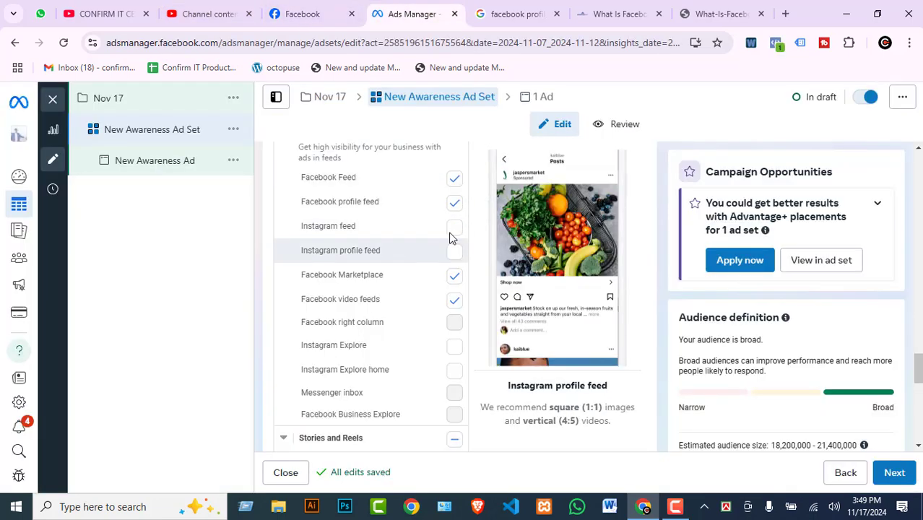
pyautogui.click(455, 209)
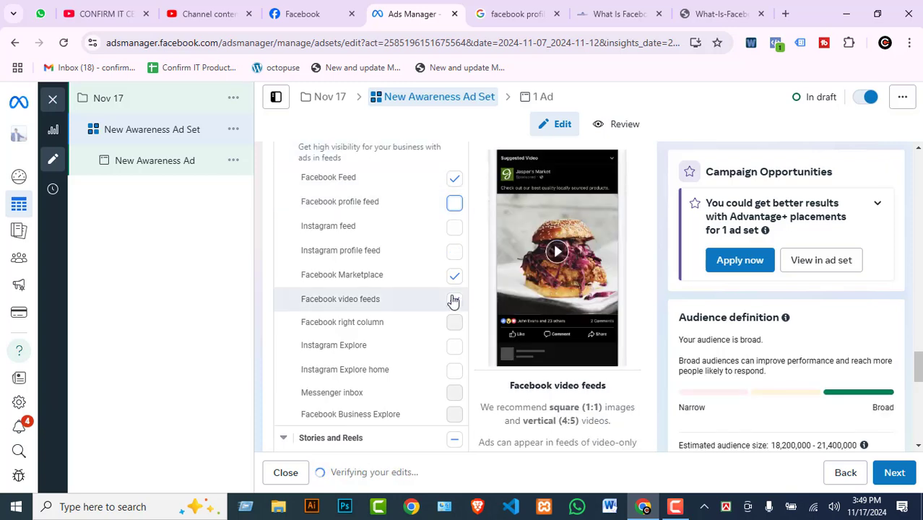
pyautogui.click(454, 300)
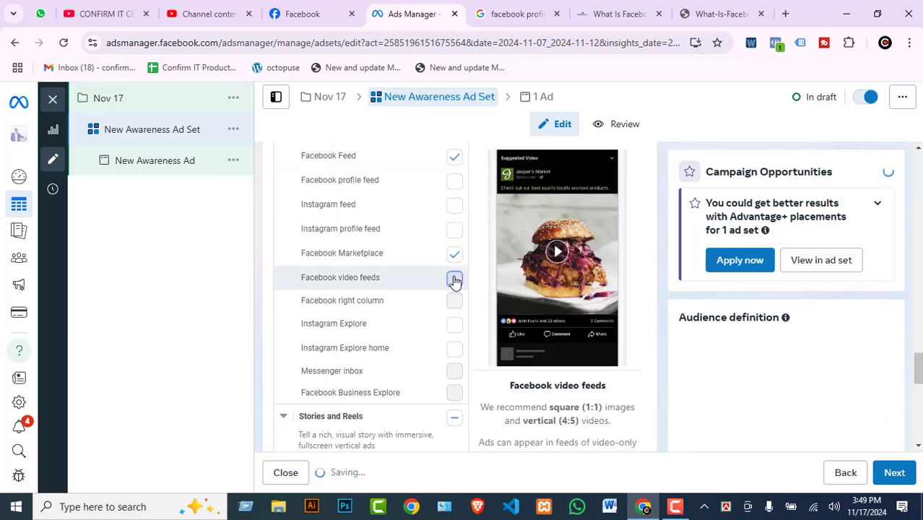
pyautogui.click(453, 257)
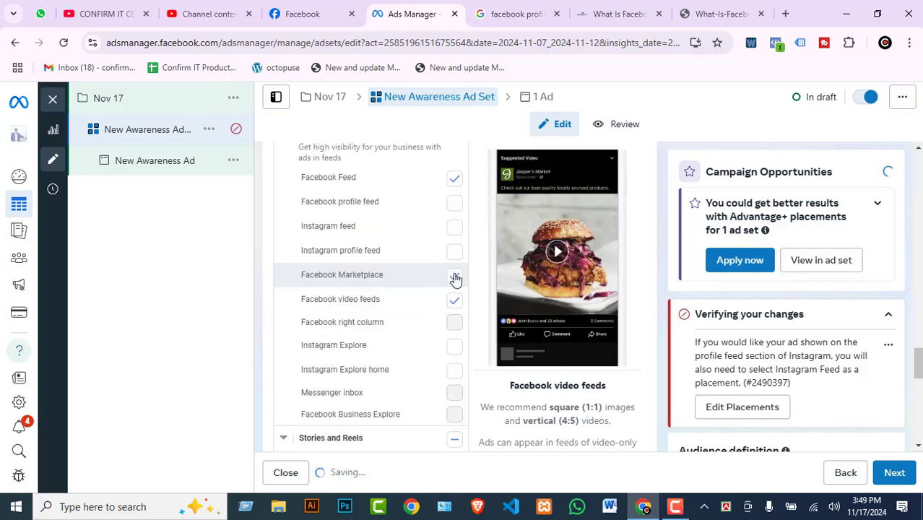
pyautogui.click(454, 277)
# Show the additional placement options and open the specific mobile devices and operating systems settings for editing.
pyautogui.scroll(-7, 454, 368)
pyautogui.scroll(-1, 453, 368)
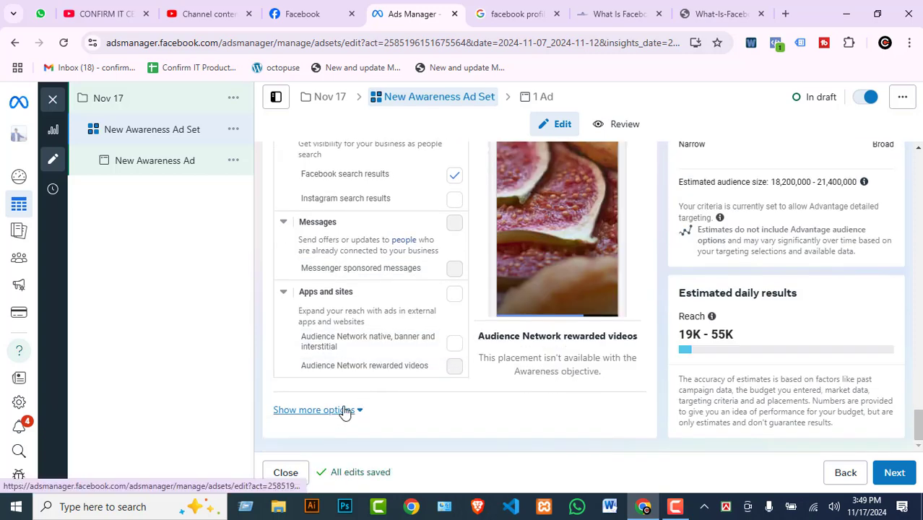
pyautogui.click(318, 411)
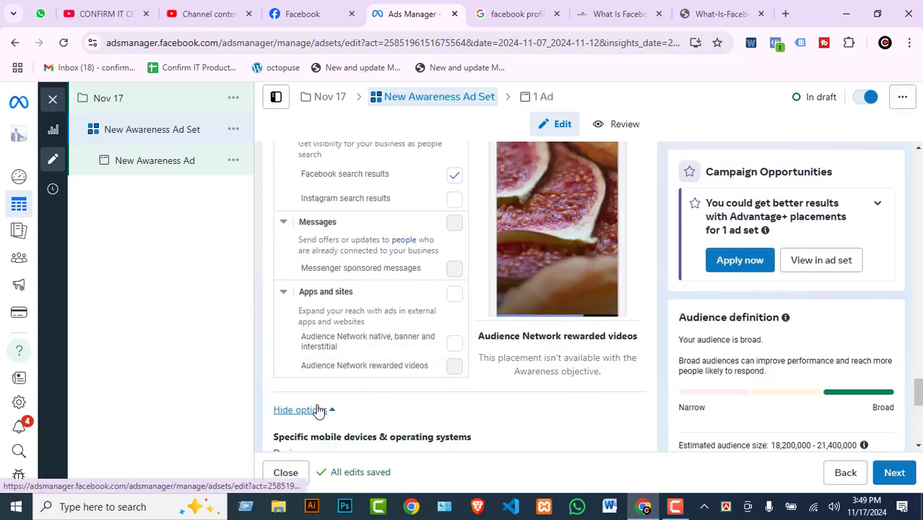
pyautogui.scroll(-2, 385, 387)
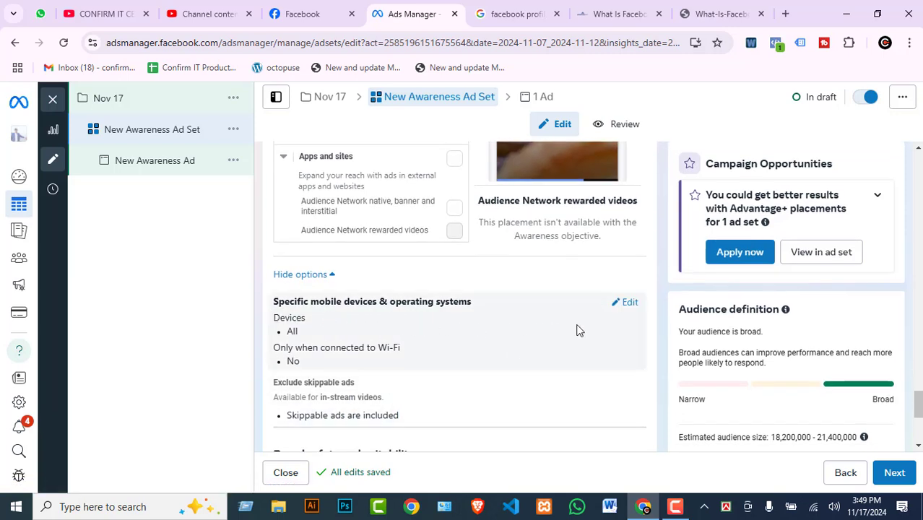
pyautogui.click(628, 304)
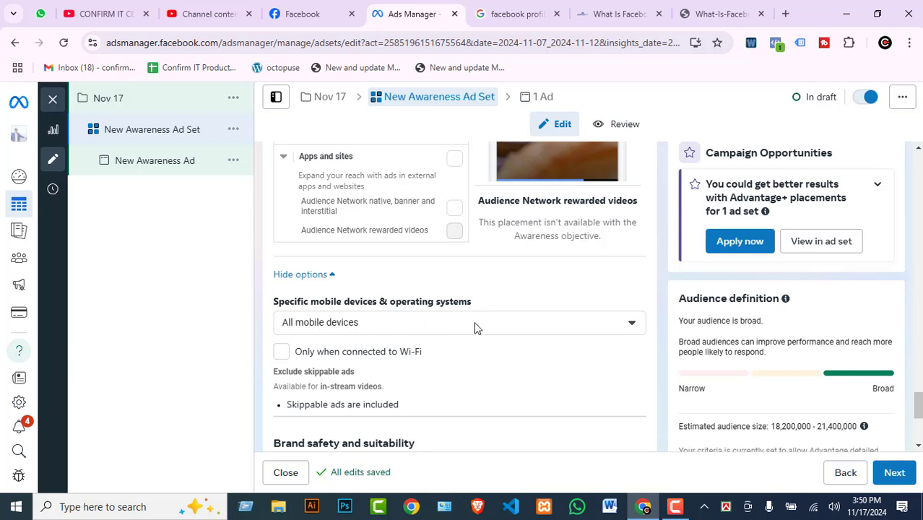
# Limit delivery to Android devices only and remove Android Tablets (all) from the included devices.
pyautogui.click(451, 328)
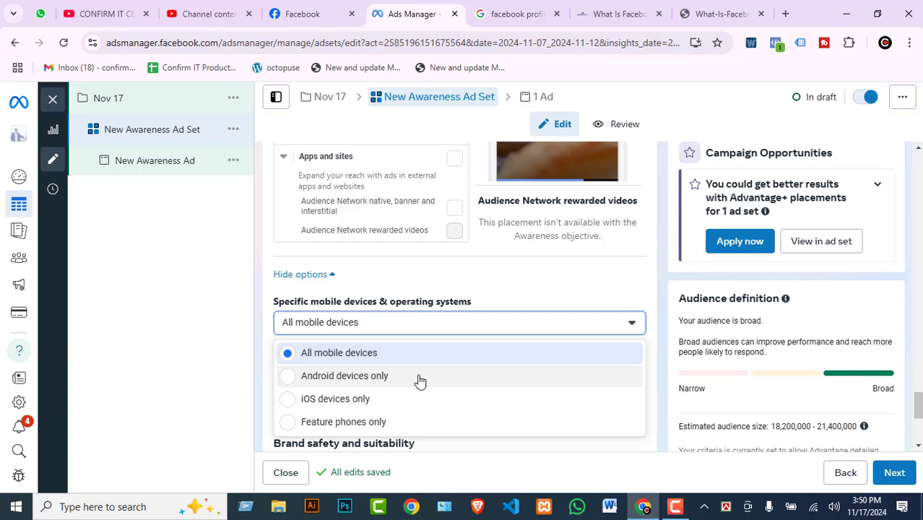
pyautogui.click(361, 380)
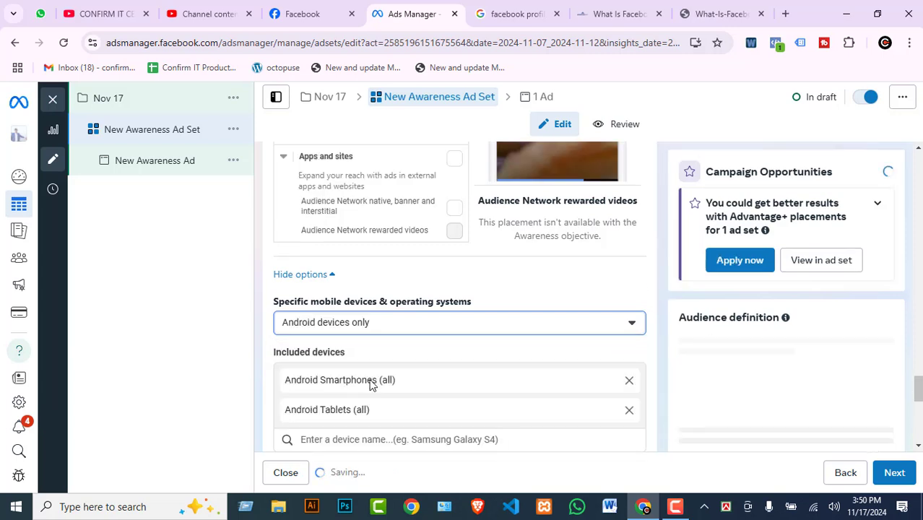
pyautogui.scroll(-2, 498, 339)
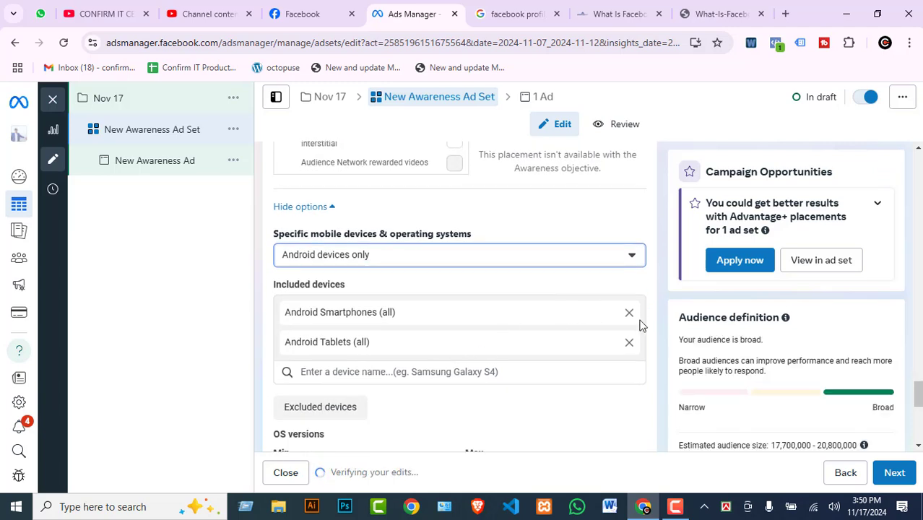
pyautogui.click(628, 343)
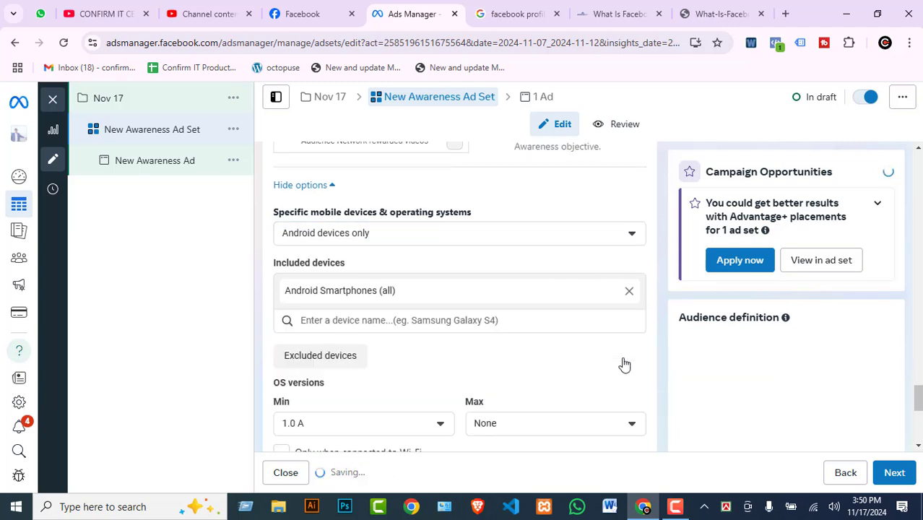
# Check the minimum OS versions available for Android and look over the surrounding device settings.
pyautogui.scroll(-2, 542, 314)
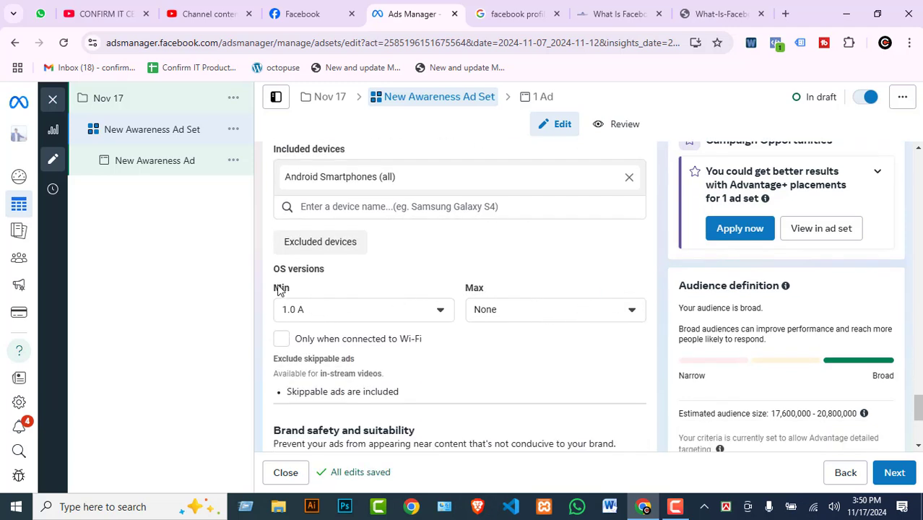
pyautogui.click(368, 313)
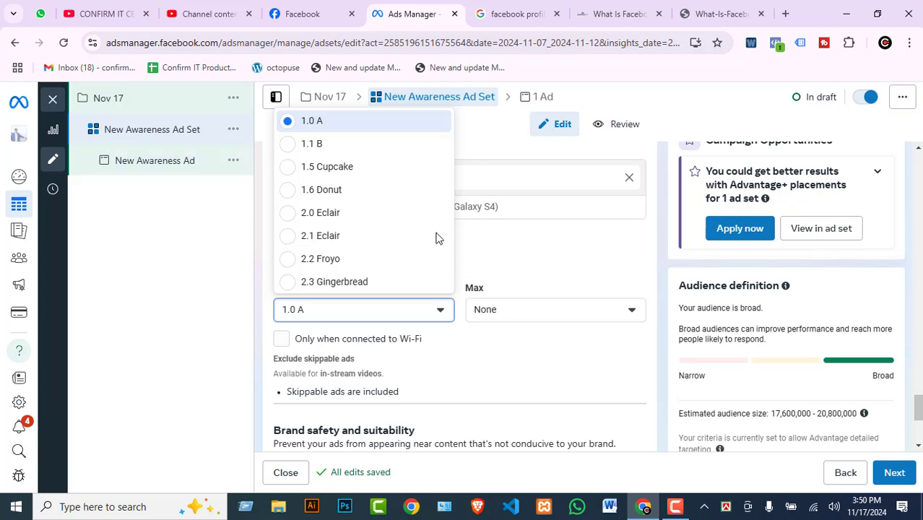
pyautogui.click(552, 254)
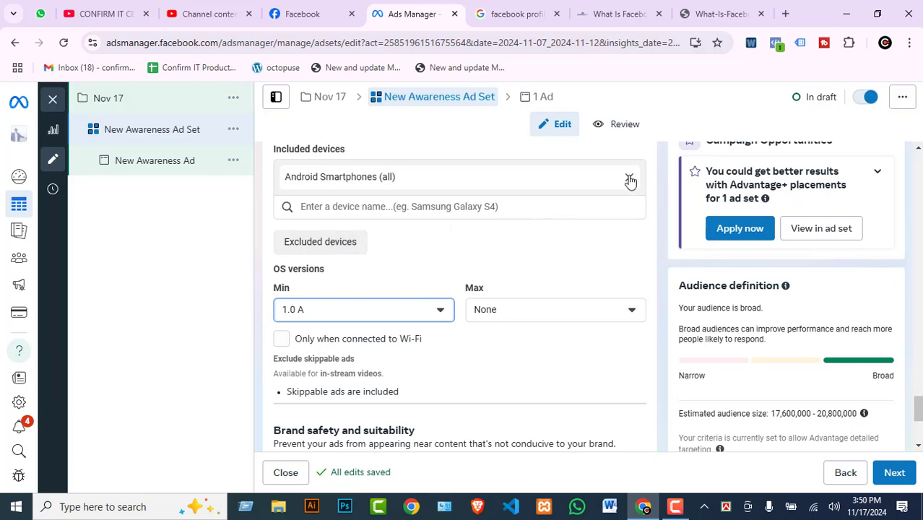
pyautogui.scroll(-3, 490, 346)
pyautogui.scroll(6, 491, 346)
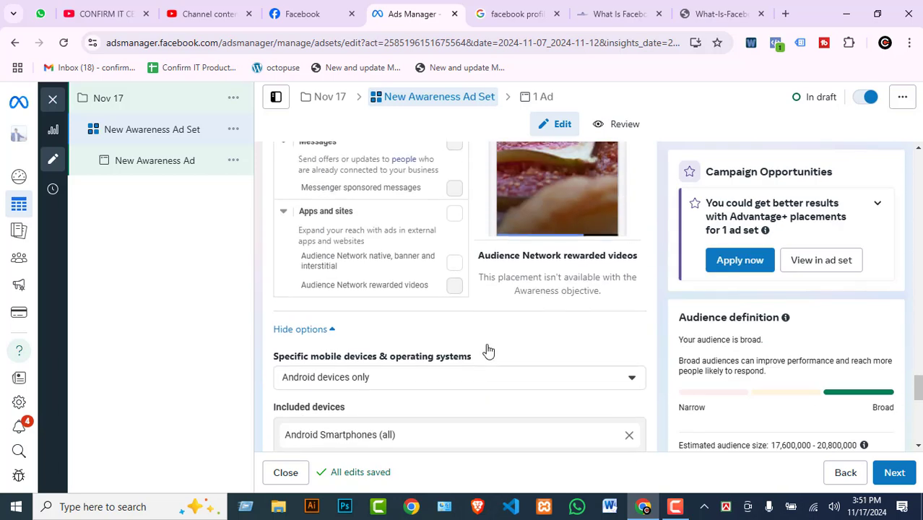
pyautogui.scroll(-4, 484, 352)
pyautogui.scroll(3, 472, 351)
pyautogui.scroll(-1, 458, 346)
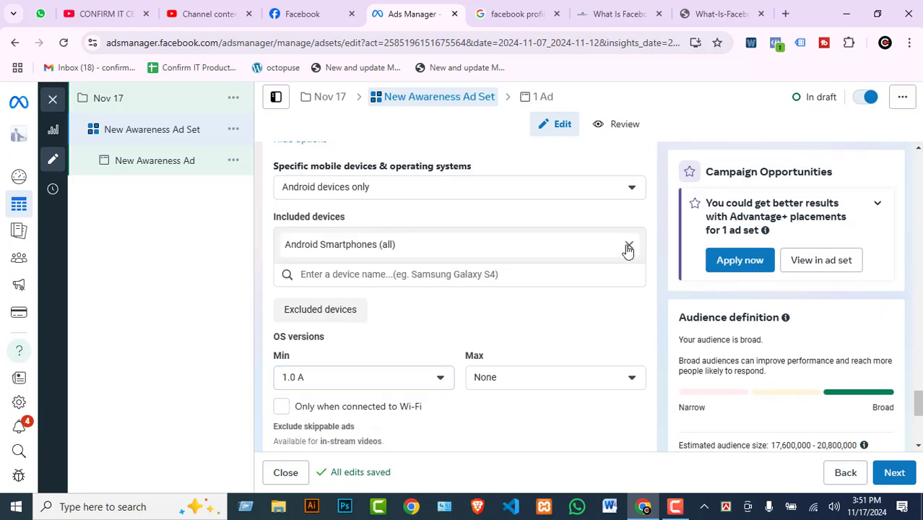
# Try removing Android Smartphones (all) and Android Tablets (all) from the included devices.
pyautogui.click(628, 249)
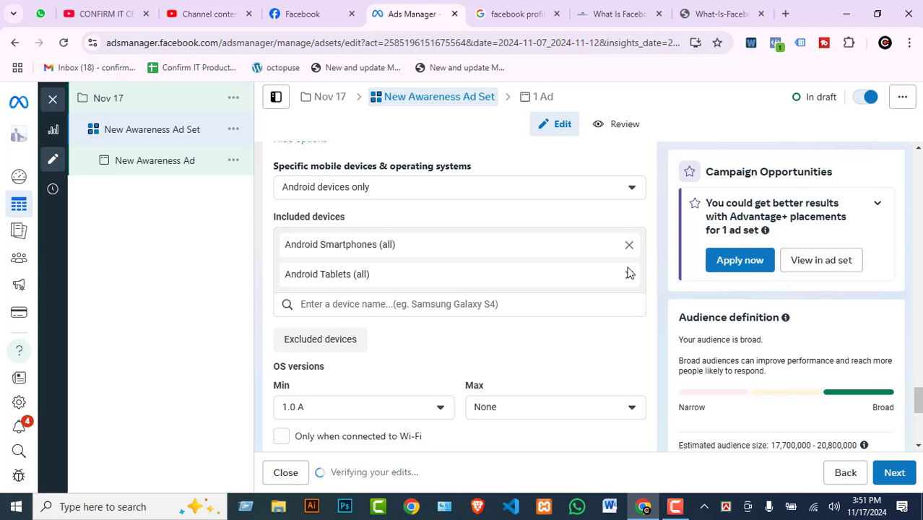
pyautogui.click(628, 273)
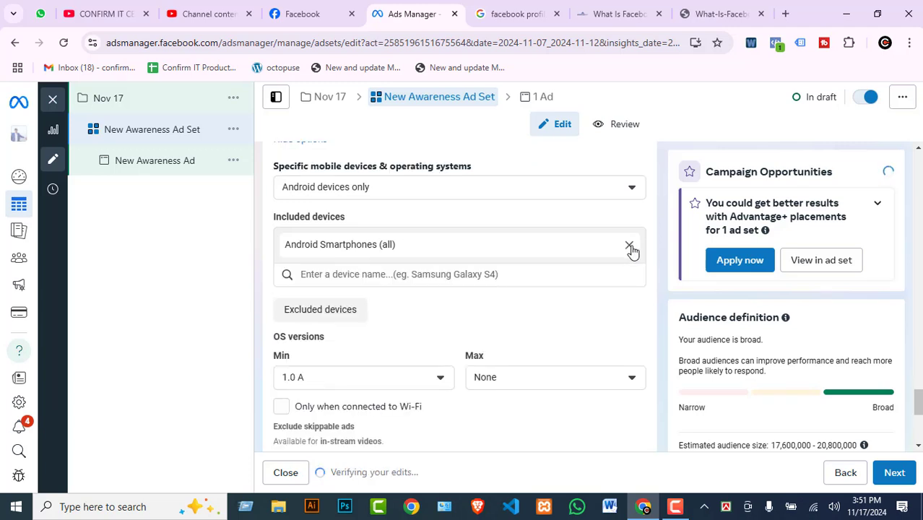
pyautogui.click(630, 246)
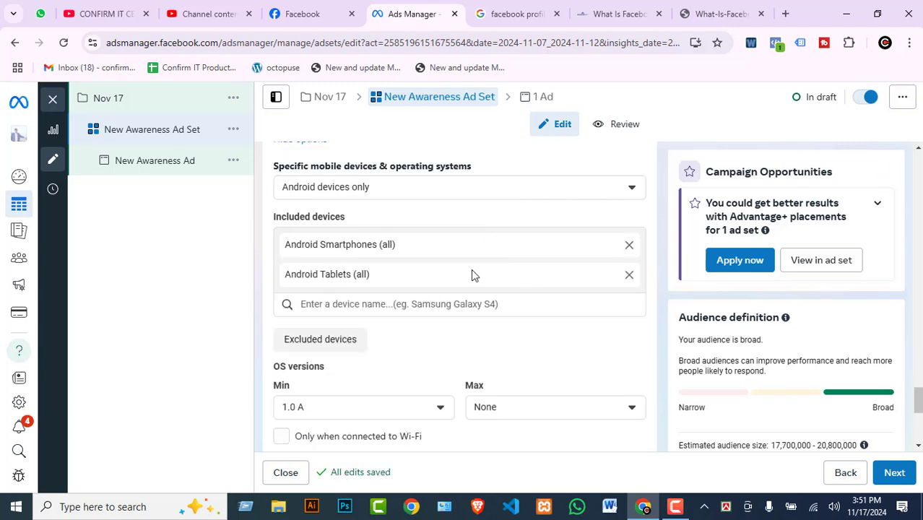
# Set the specific mobile devices option back to All mobile devices.
pyautogui.scroll(1, 474, 275)
pyautogui.click(359, 260)
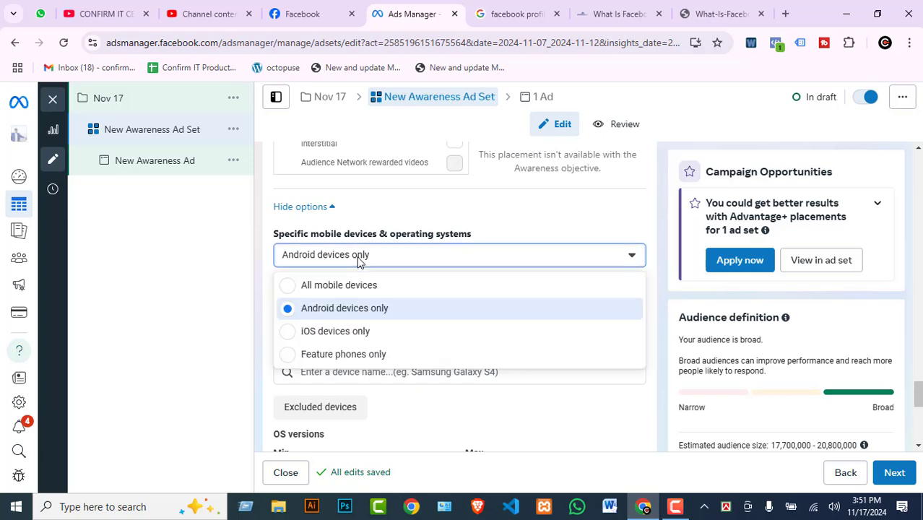
pyautogui.click(325, 285)
# Review the ad set's brand safety settings and manual placements, and continue to the New Awareness Ad settings.
pyautogui.scroll(-3, 447, 386)
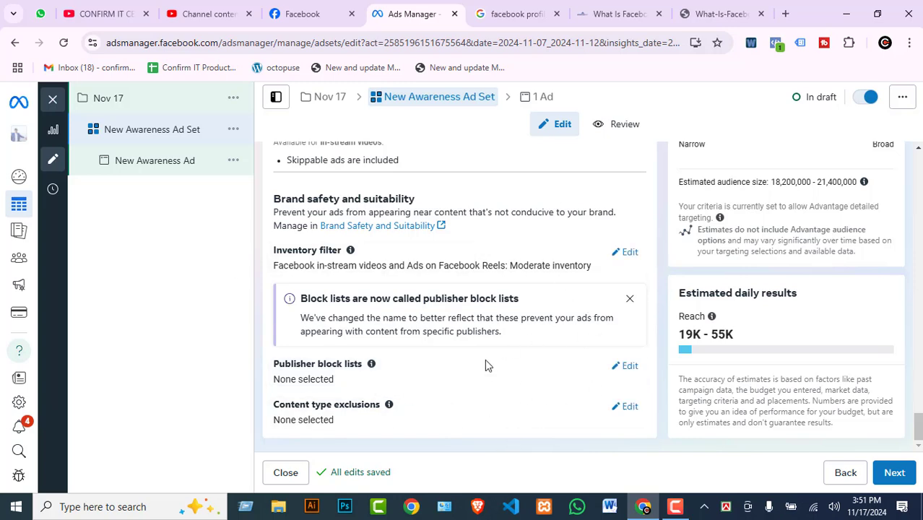
pyautogui.scroll(10, 485, 364)
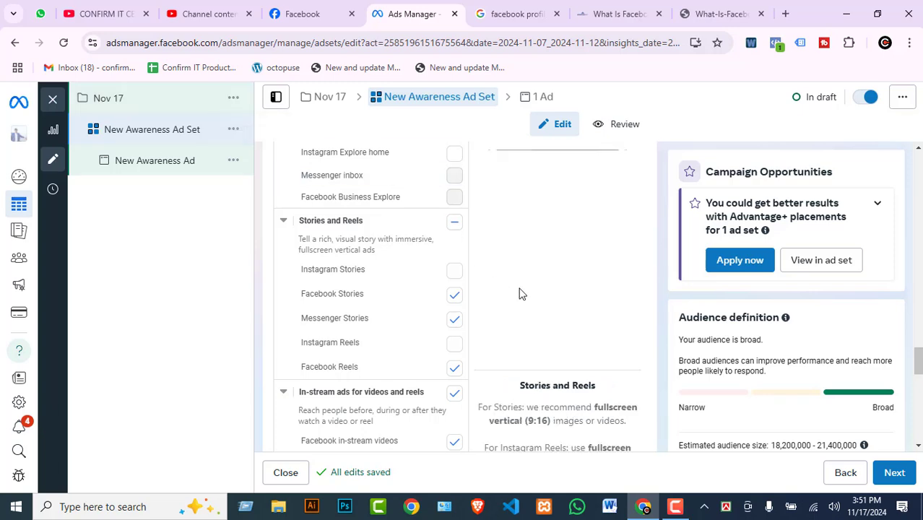
pyautogui.scroll(5, 565, 309)
pyautogui.scroll(5, 542, 328)
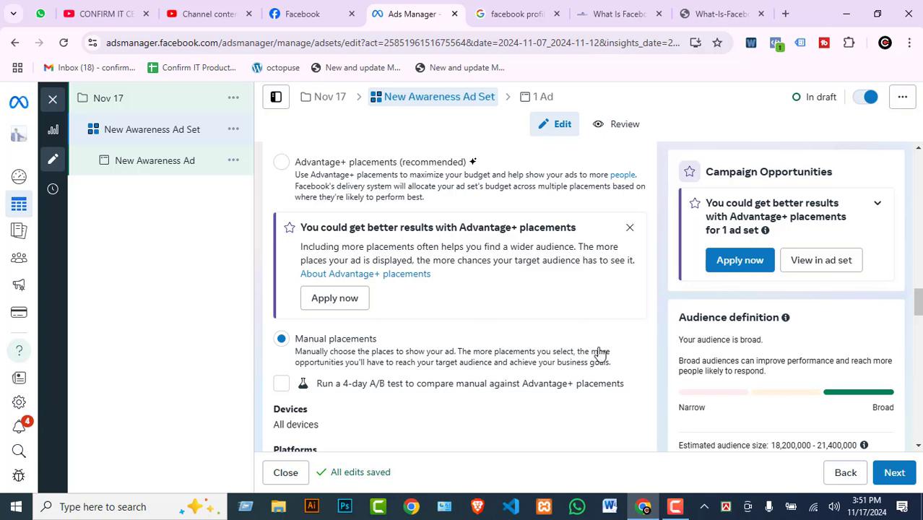
pyautogui.scroll(-5, 558, 334)
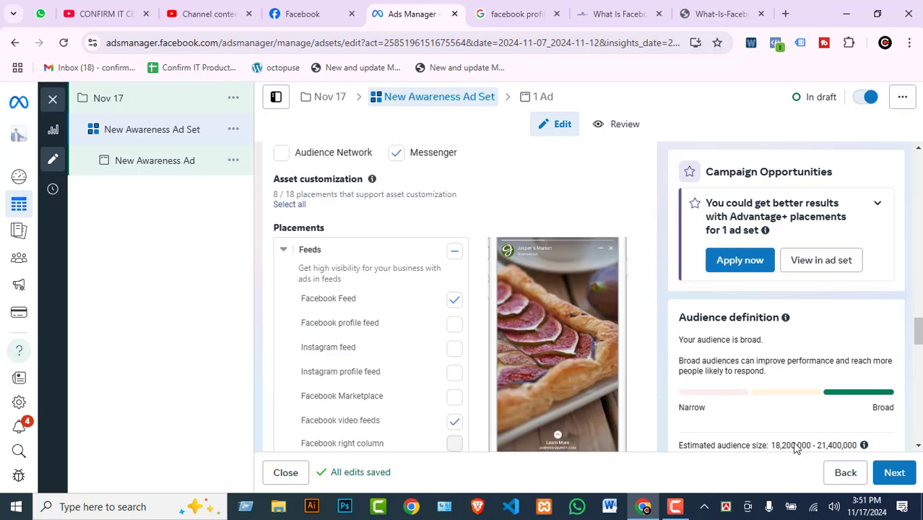
pyautogui.click(894, 483)
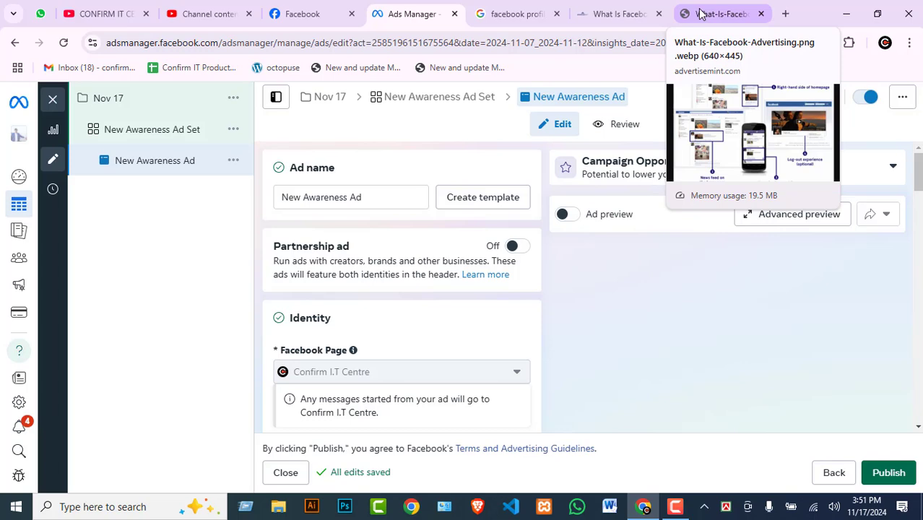
# Search Google for "example of facebook ads campaign, ad set and ad" in place of the Facebook advertising image page.
pyautogui.click(716, 9)
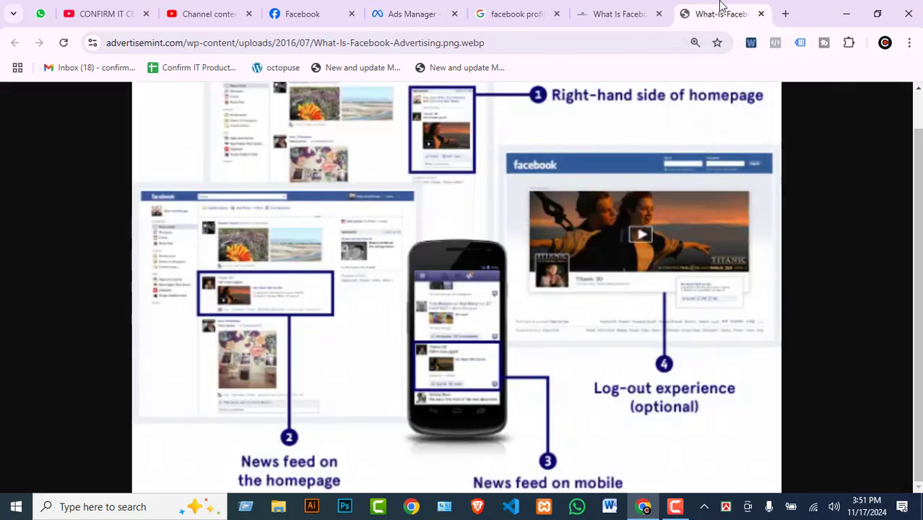
pyautogui.click(301, 42)
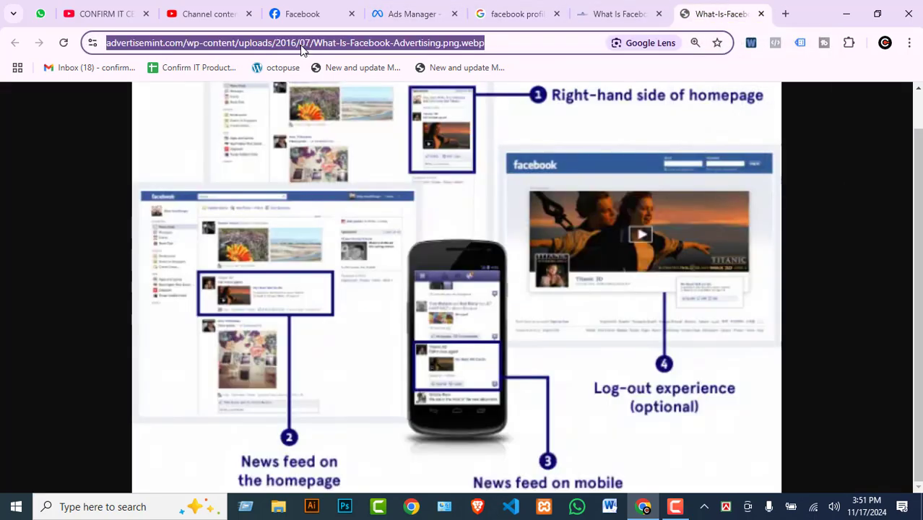
pyautogui.write('example')
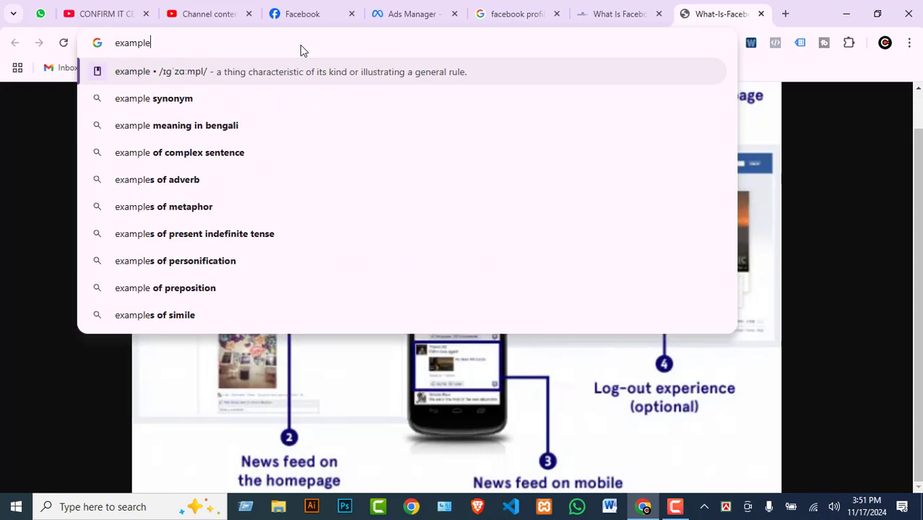
pyautogui.write(' of ad')
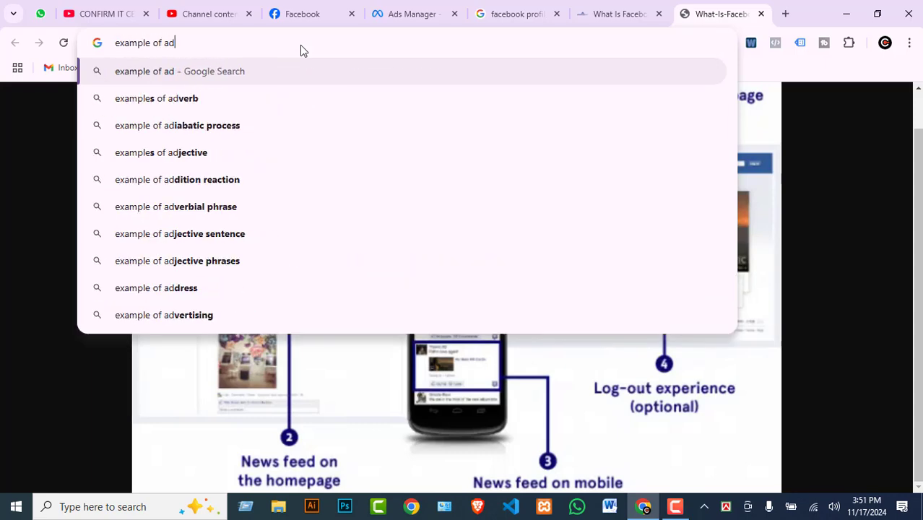
pyautogui.press('BackSpace')
pyautogui.press('BackSpace')
pyautogui.write('f')
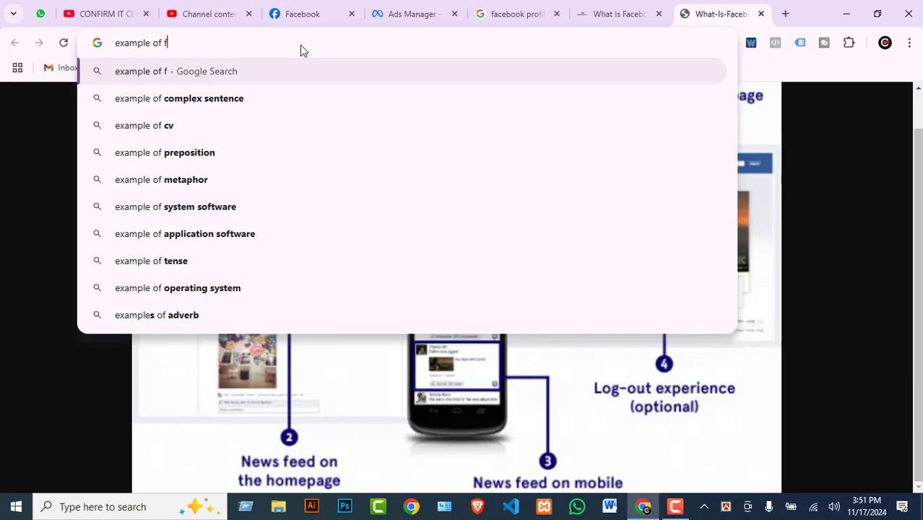
pyautogui.write('acebo')
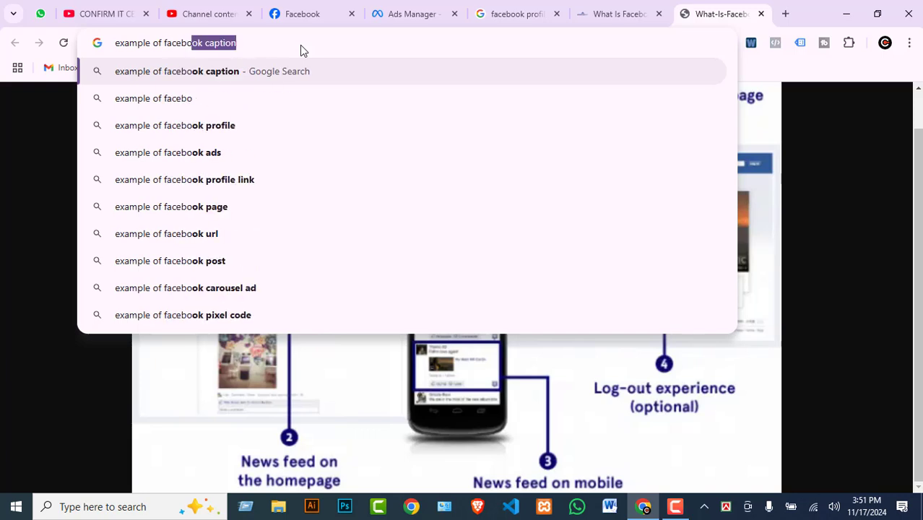
pyautogui.write('ok ads')
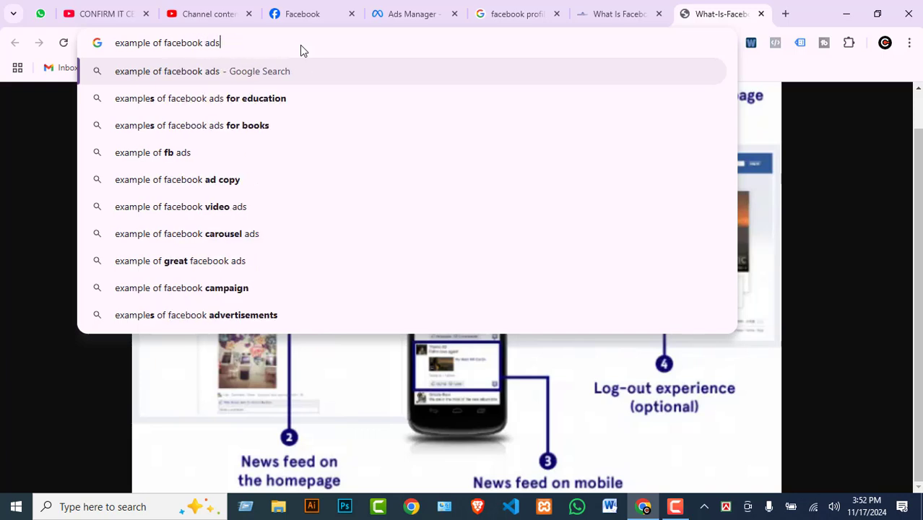
pyautogui.write(' camap')
pyautogui.press('BackSpace')
pyautogui.press('BackSpace')
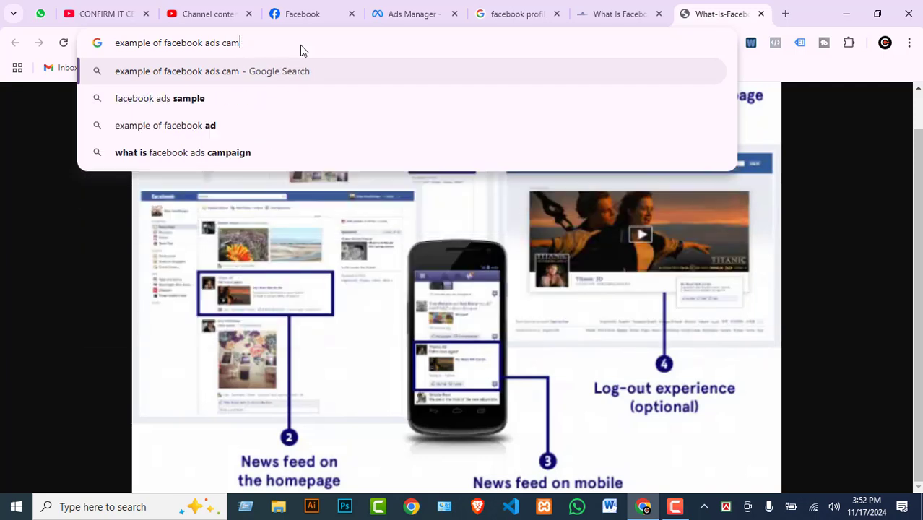
pyautogui.write('paign')
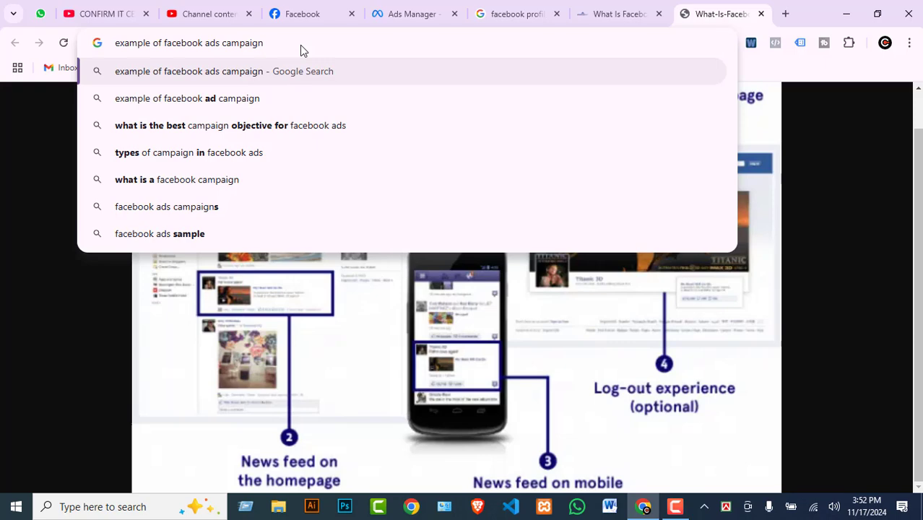
pyautogui.write(', ad set')
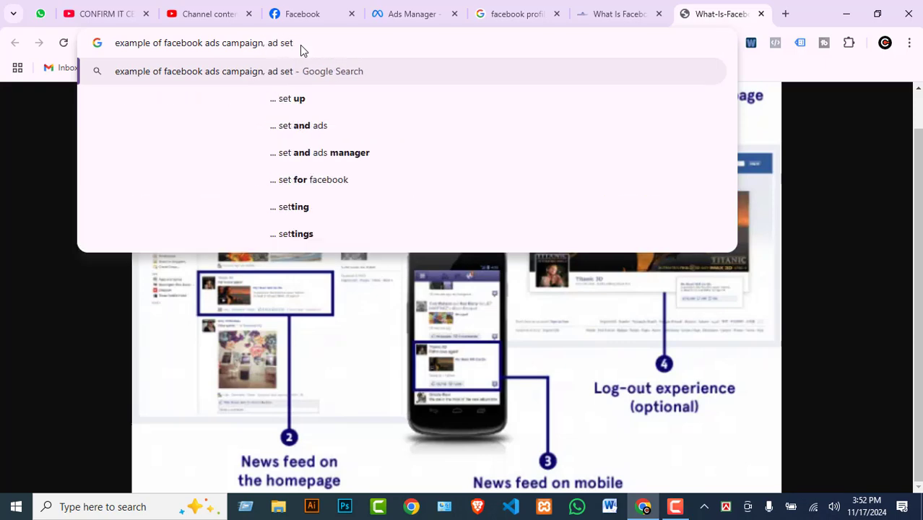
pyautogui.write(' and ad')
pyautogui.press('Return')
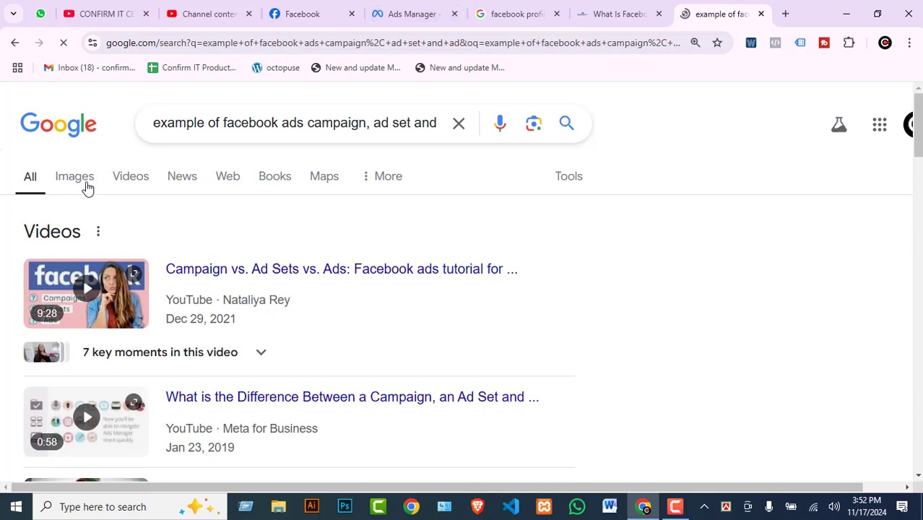
# Show the image results and open the source page of the K6 Agency campaign, ad set and ad diagram.
pyautogui.click(75, 178)
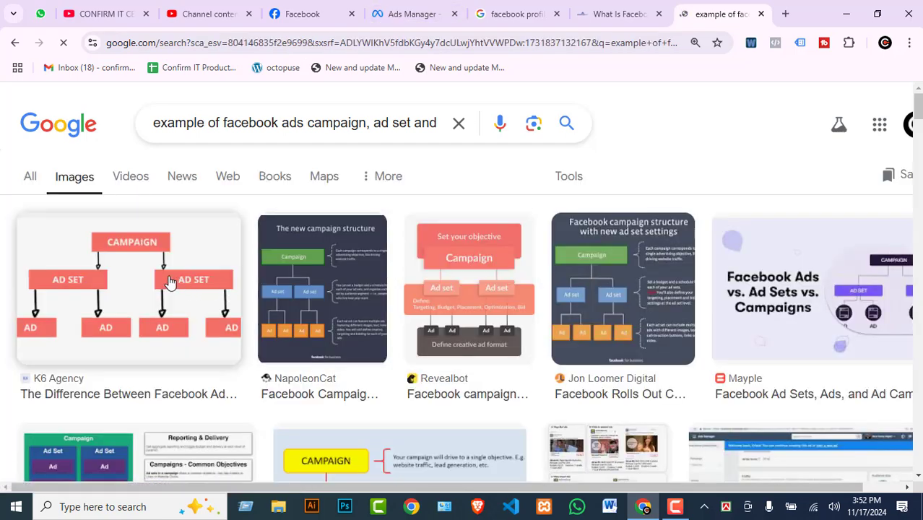
pyautogui.click(170, 282)
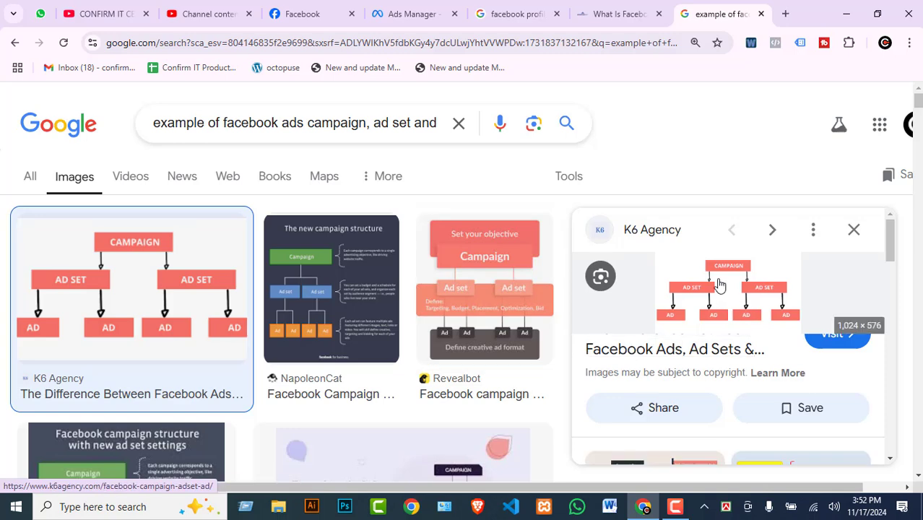
pyautogui.rightClick(719, 286)
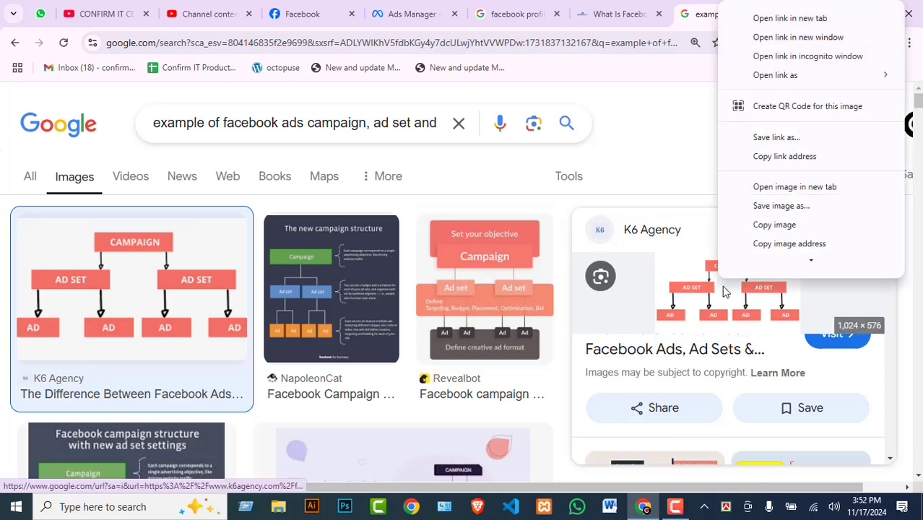
pyautogui.click(798, 21)
pyautogui.click(725, 14)
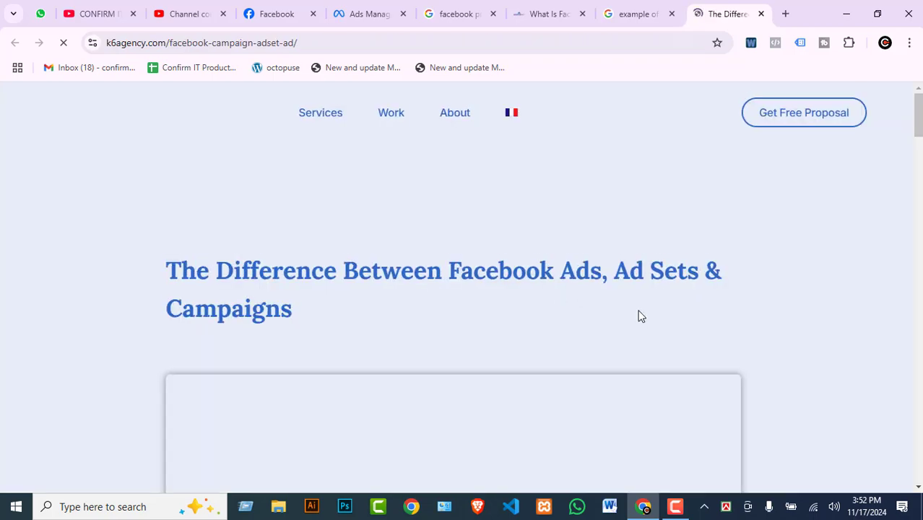
pyautogui.scroll(-3, 642, 311)
# Go back to the image results and view the K6 Agency campaign structure diagram at full size in its own tab.
pyautogui.click(639, 14)
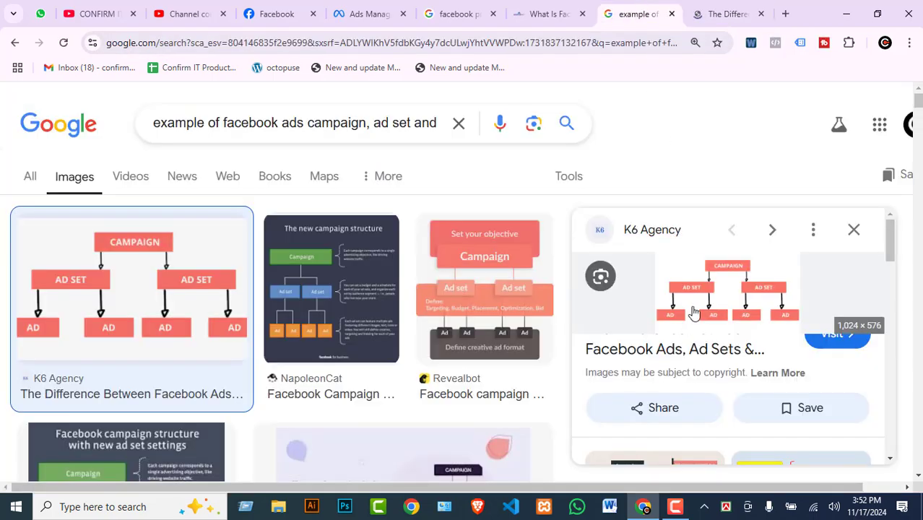
pyautogui.rightClick(714, 289)
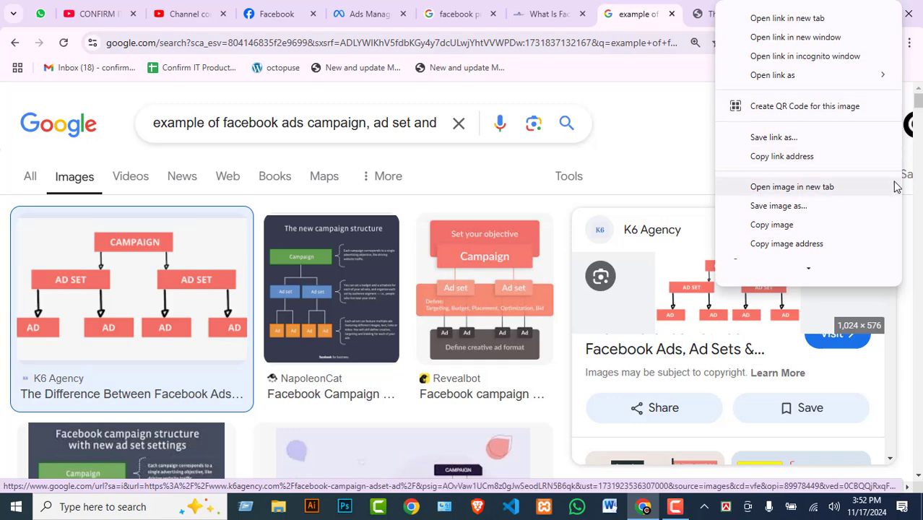
pyautogui.click(816, 187)
pyautogui.click(744, 9)
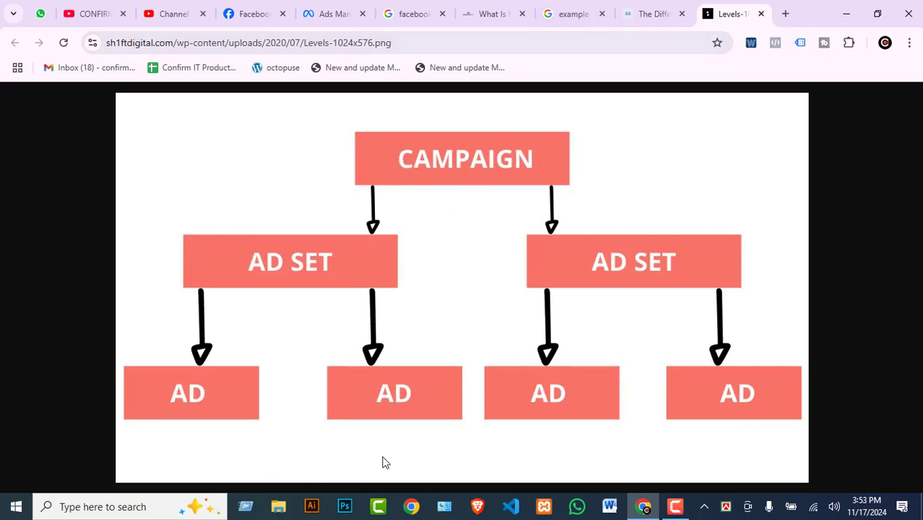
# Return to Ads Manager and rename the New Awareness Ad as "17 Nov ad".
pyautogui.click(251, 11)
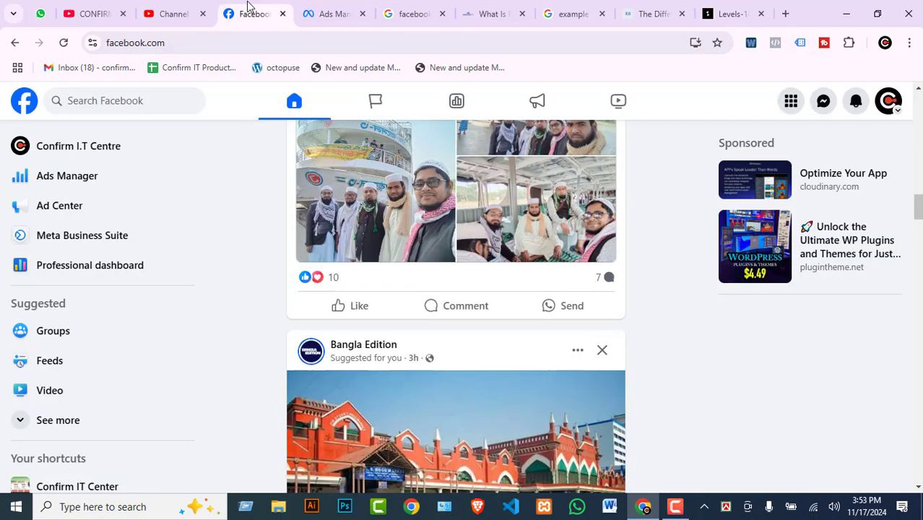
pyautogui.click(367, 4)
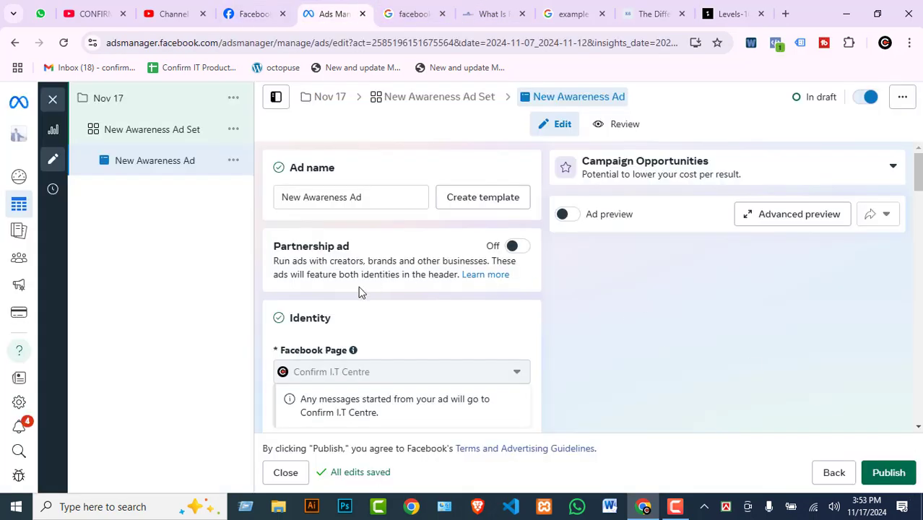
pyautogui.moveTo(381, 194); pyautogui.dragTo(235, 200)
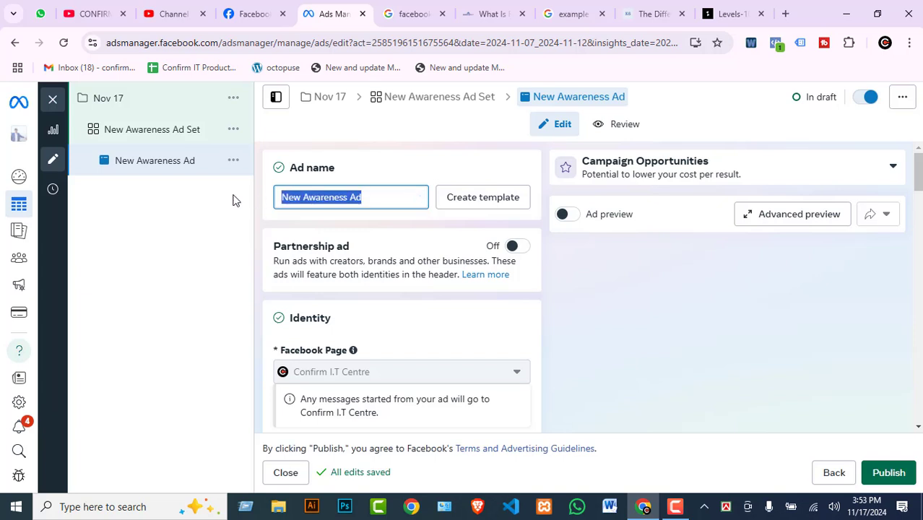
pyautogui.write('17 N')
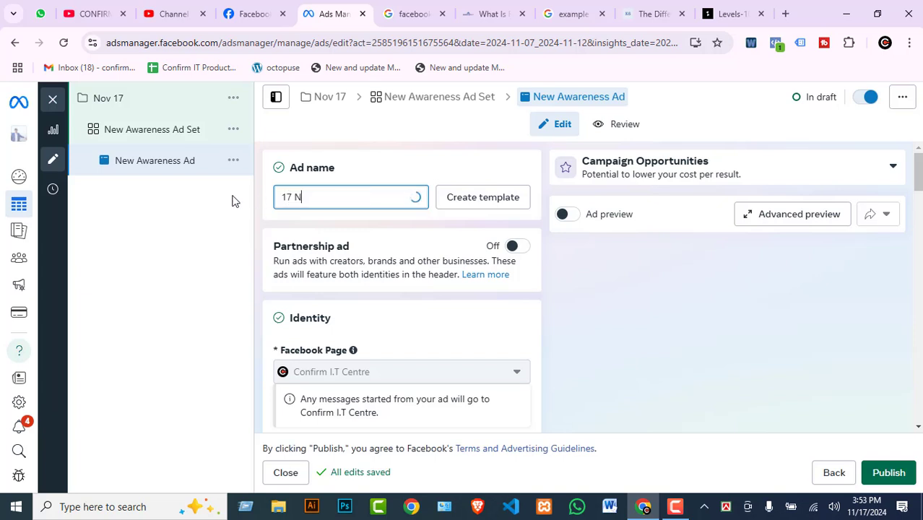
pyautogui.write('ov ad')
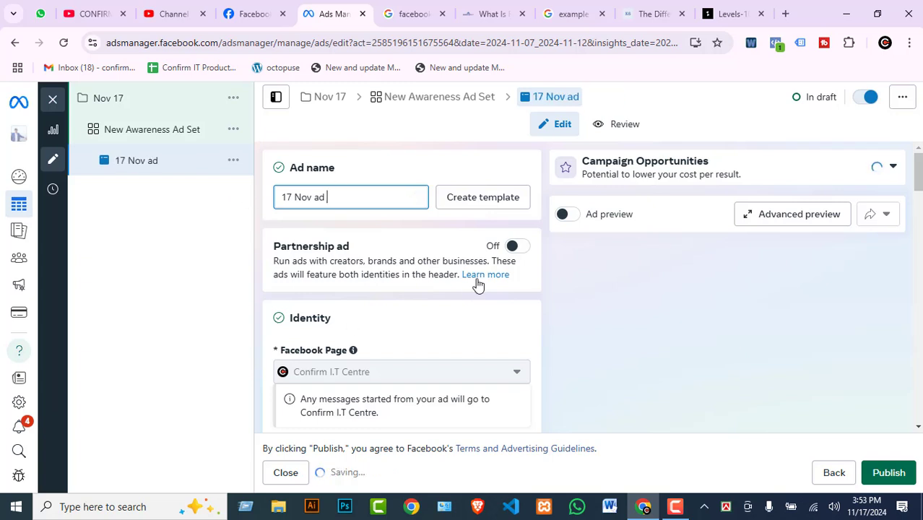
pyautogui.click(332, 260)
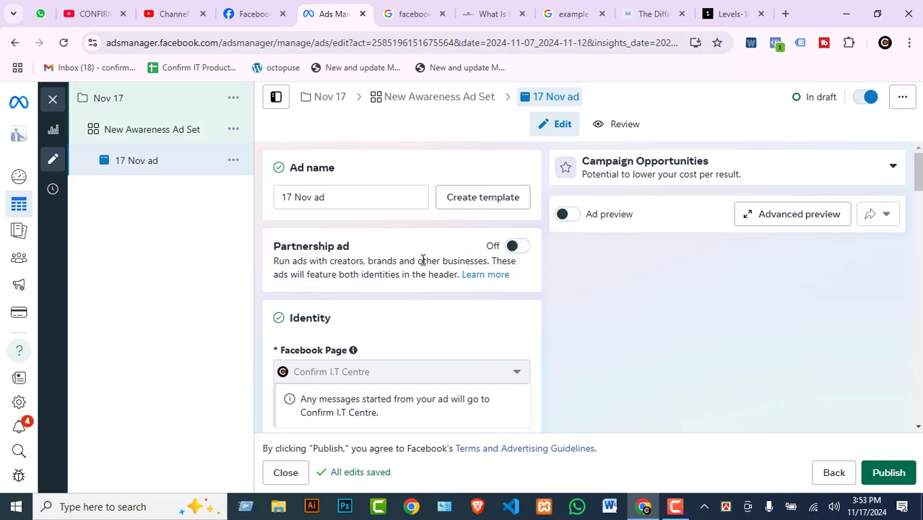
# Review the ad's Identity section and check which Facebook Pages can be chosen in the New Awareness Ad Set.
pyautogui.scroll(-1, 422, 260)
pyautogui.scroll(-1, 406, 304)
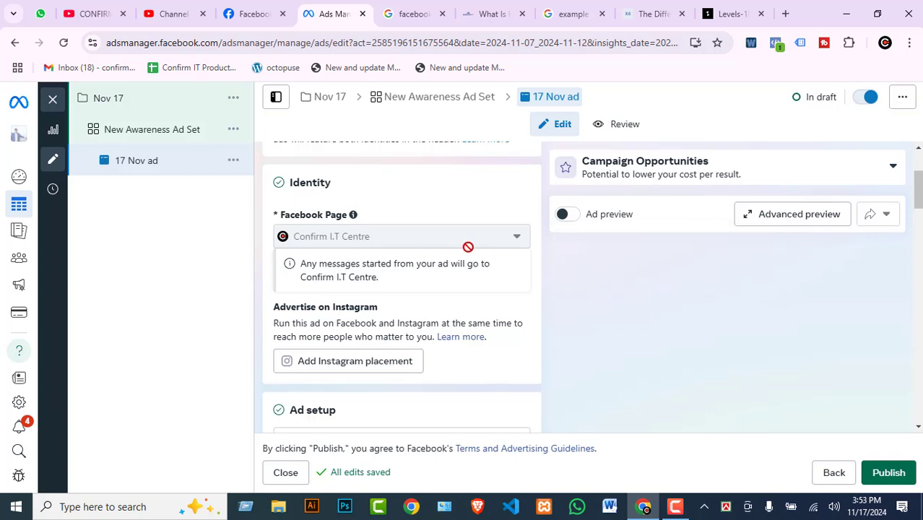
pyautogui.moveTo(510, 235)
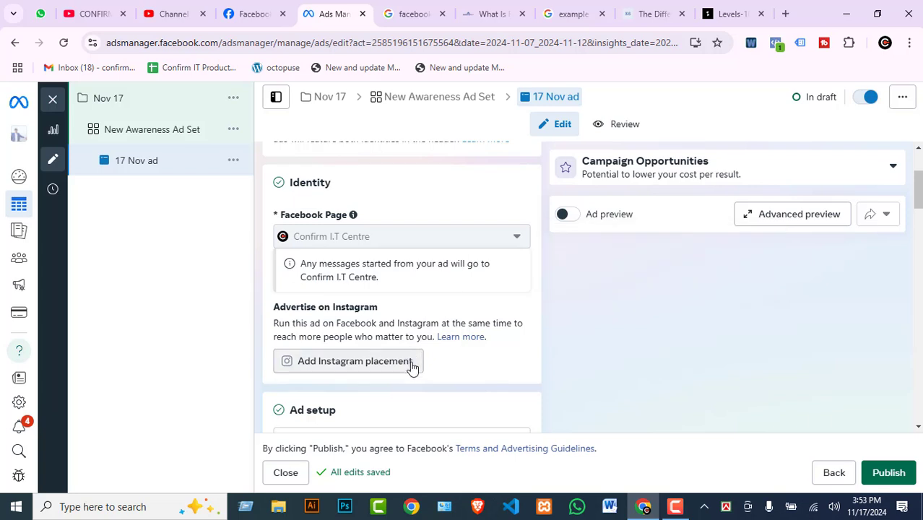
pyautogui.click(142, 129)
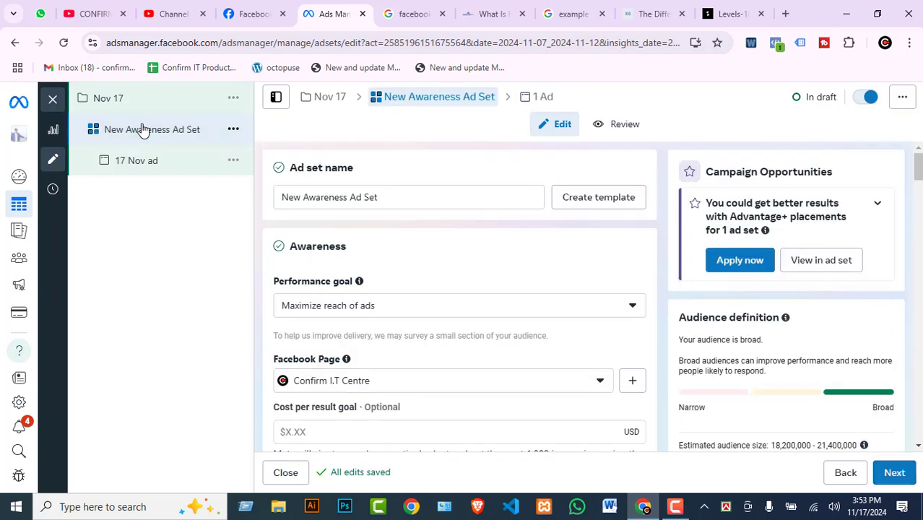
pyautogui.scroll(-1, 415, 311)
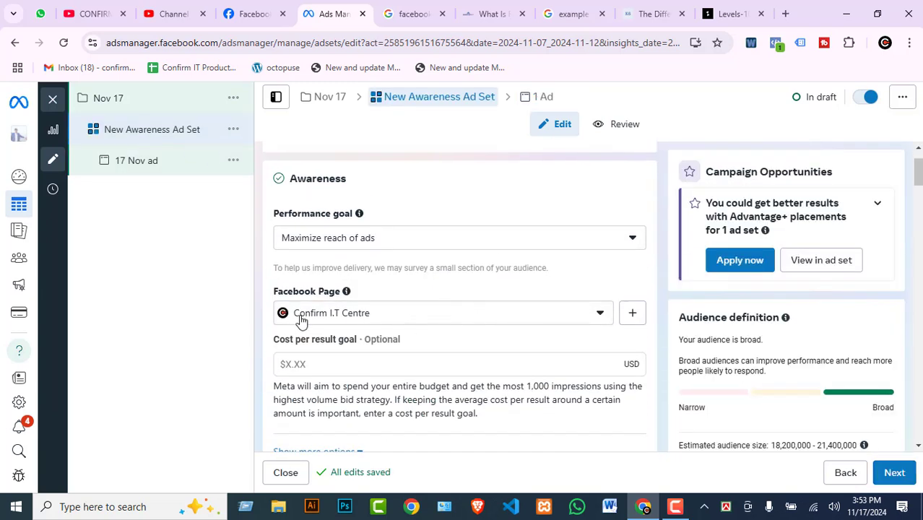
pyautogui.click(553, 313)
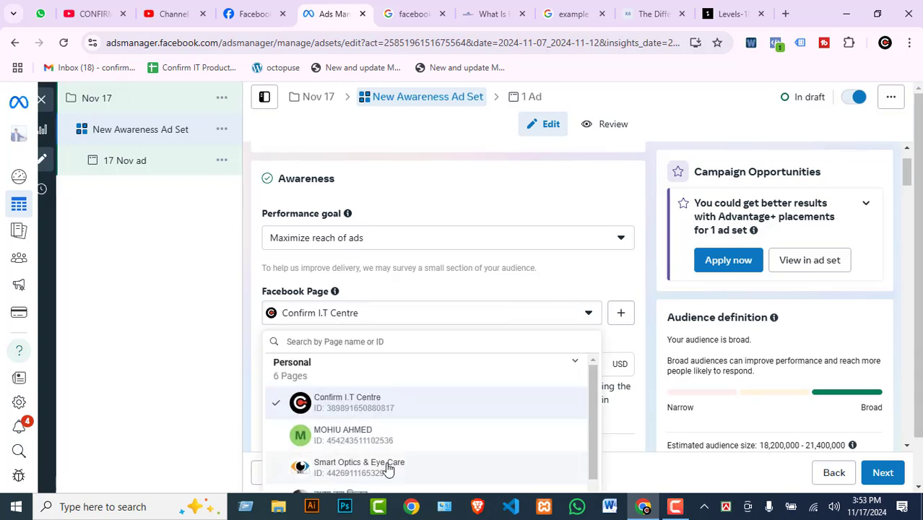
pyautogui.scroll(-1, 404, 448)
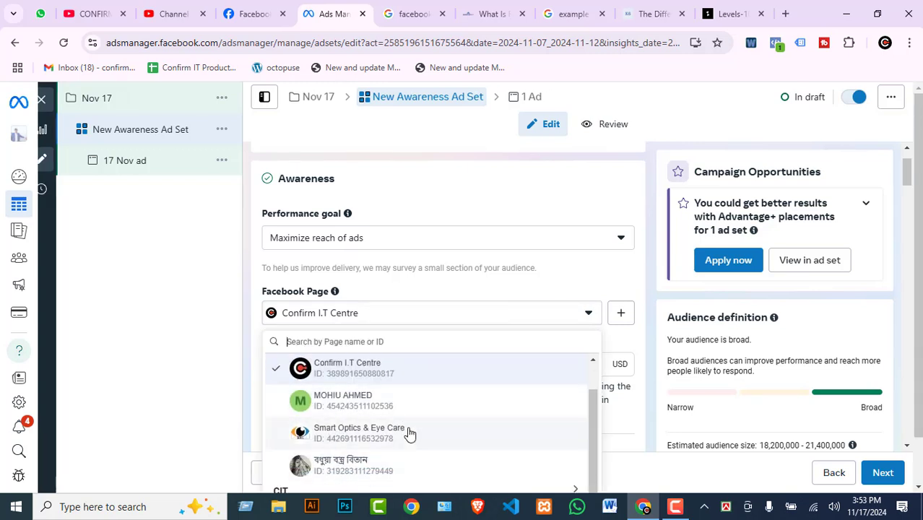
pyautogui.click(150, 331)
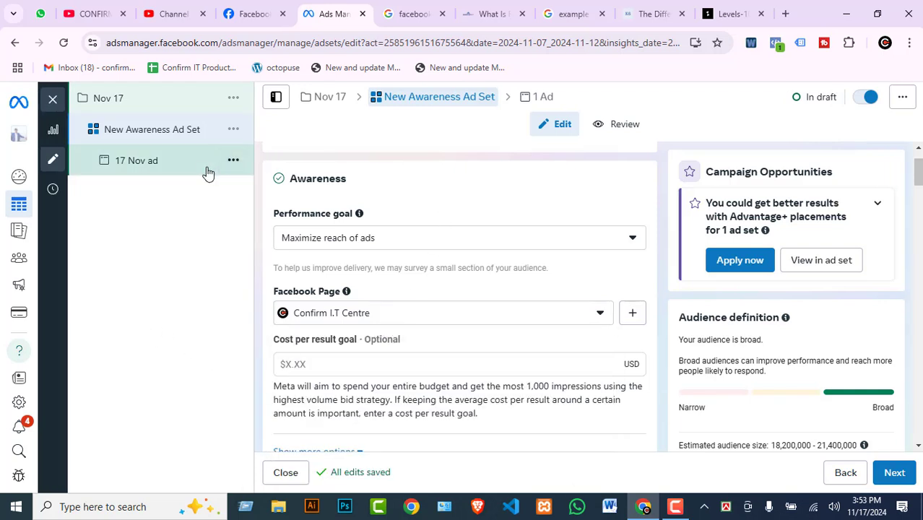
# Open the 17 Nov ad and review its Identity and Ad setup sections.
pyautogui.click(165, 164)
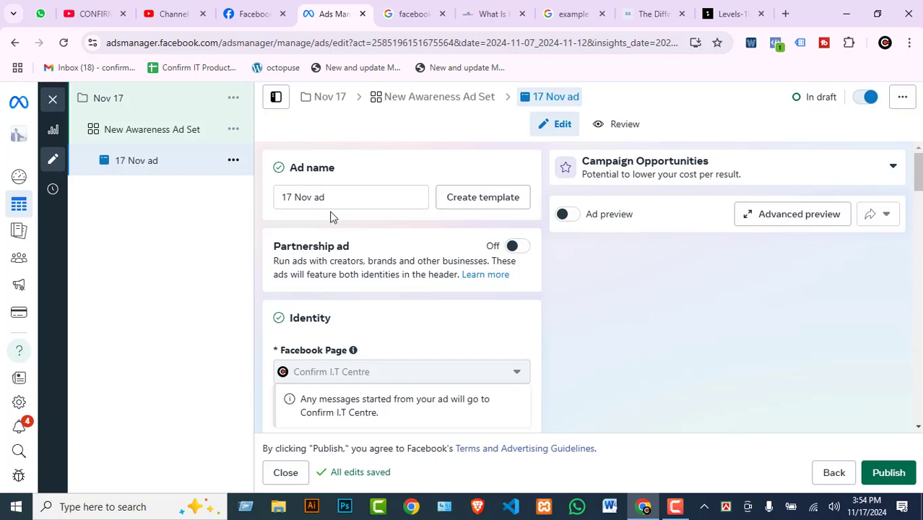
pyautogui.scroll(-2, 482, 319)
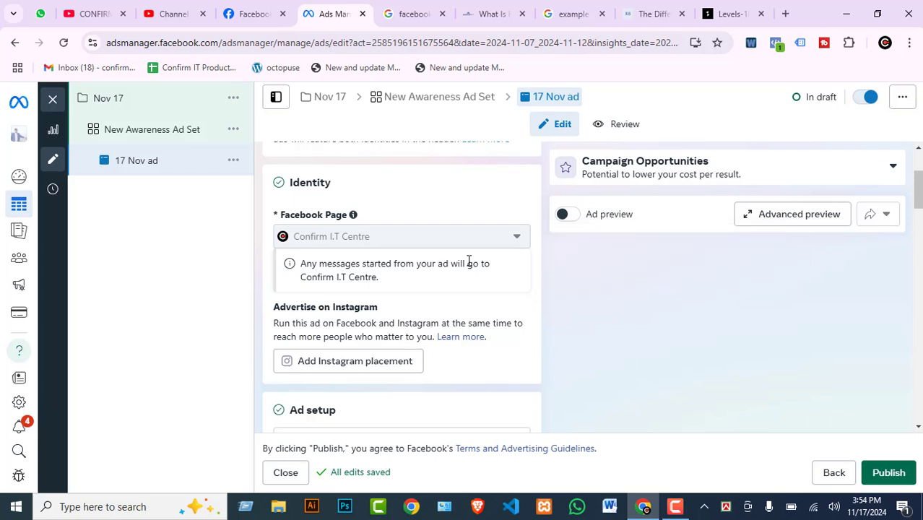
pyautogui.scroll(-1, 485, 309)
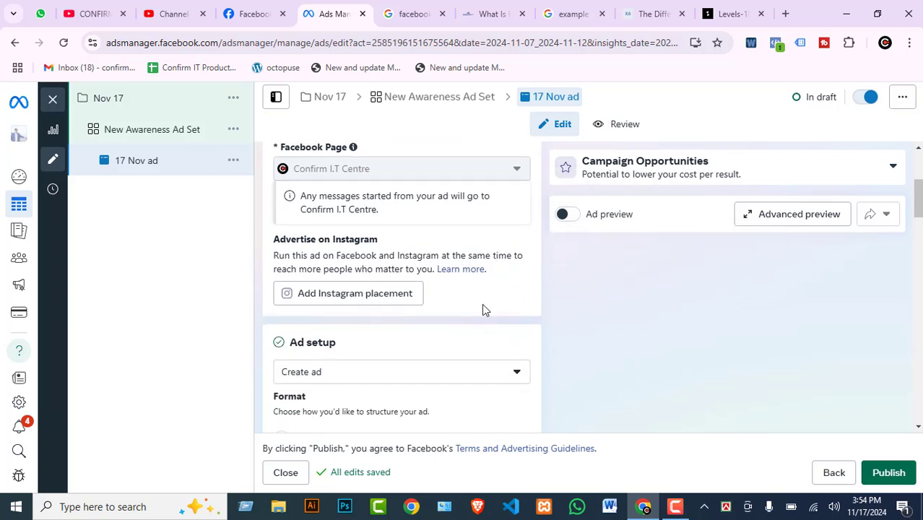
pyautogui.scroll(-1, 433, 318)
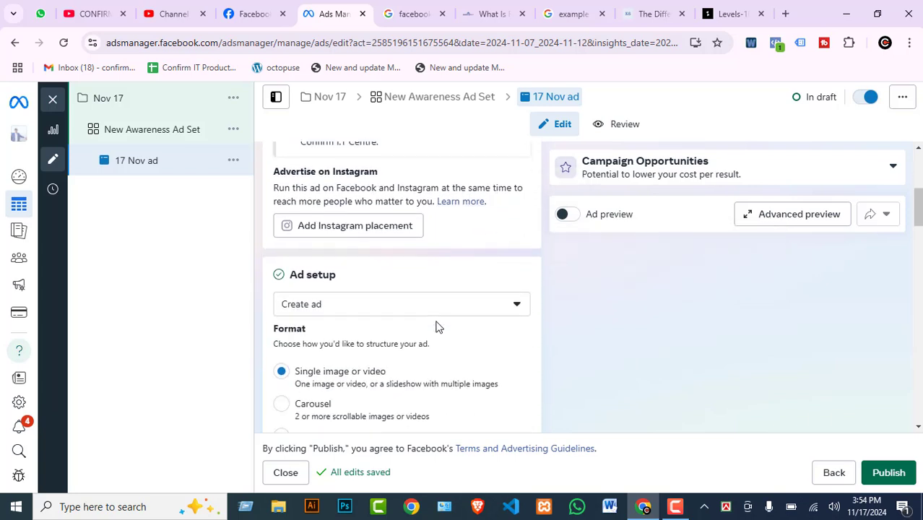
pyautogui.scroll(2, 452, 317)
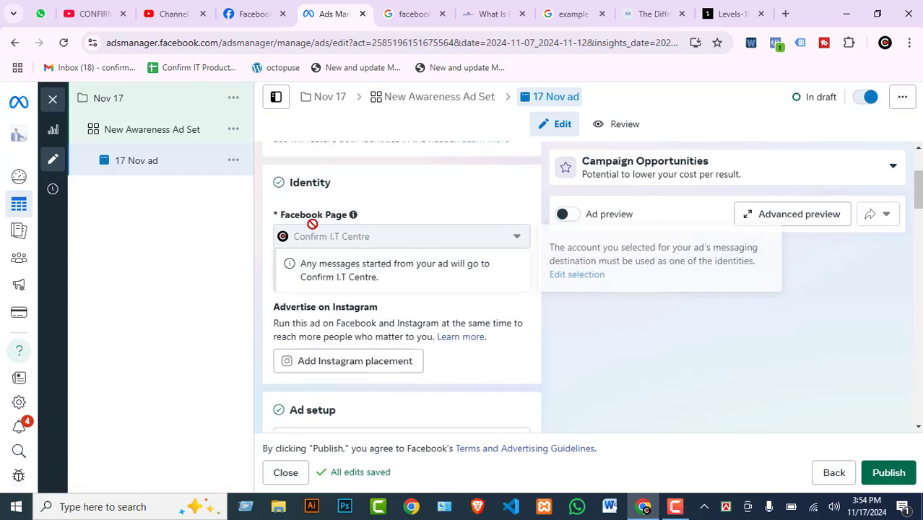
pyautogui.scroll(-2, 404, 350)
pyautogui.scroll(-1, 445, 332)
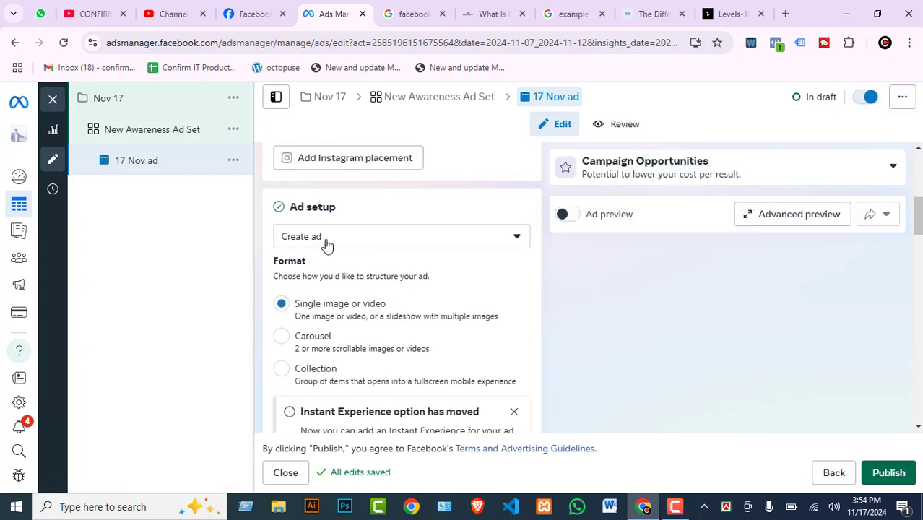
# Set the 17 Nov ad's setup to Use existing post.
pyautogui.click(327, 240)
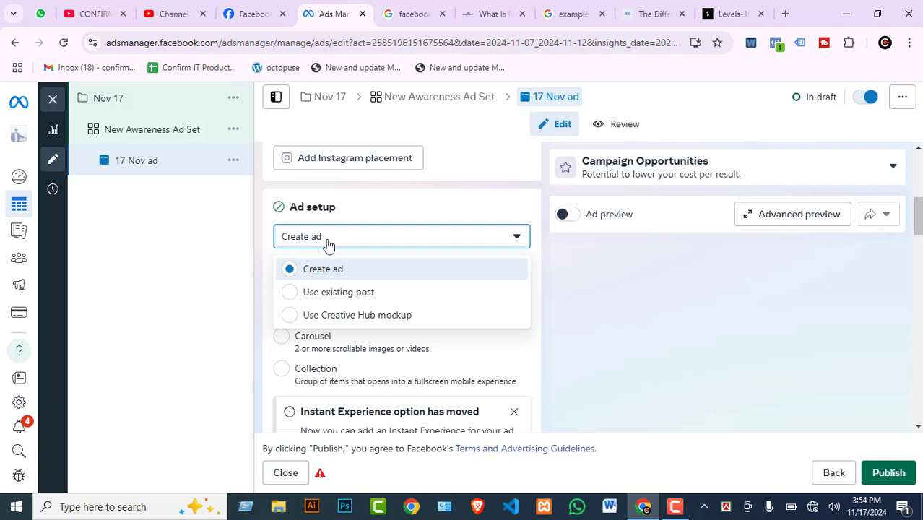
pyautogui.click(675, 506)
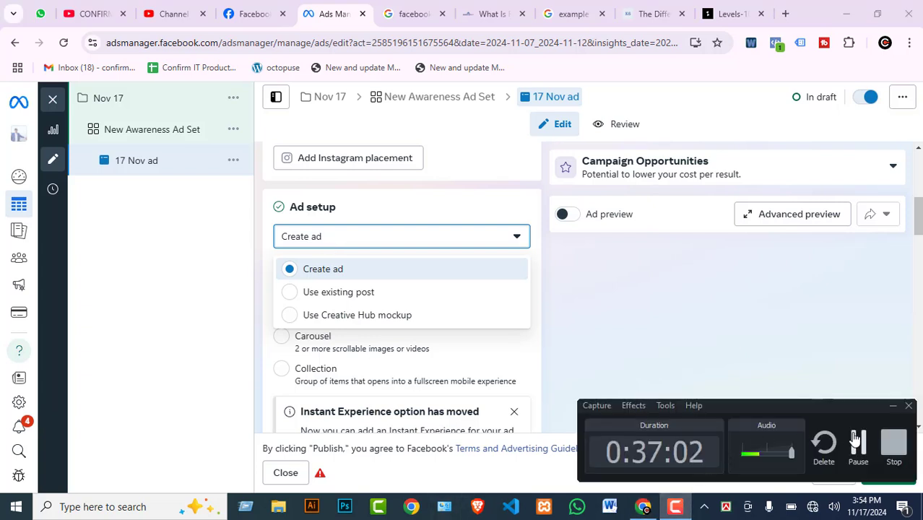
pyautogui.click(856, 441)
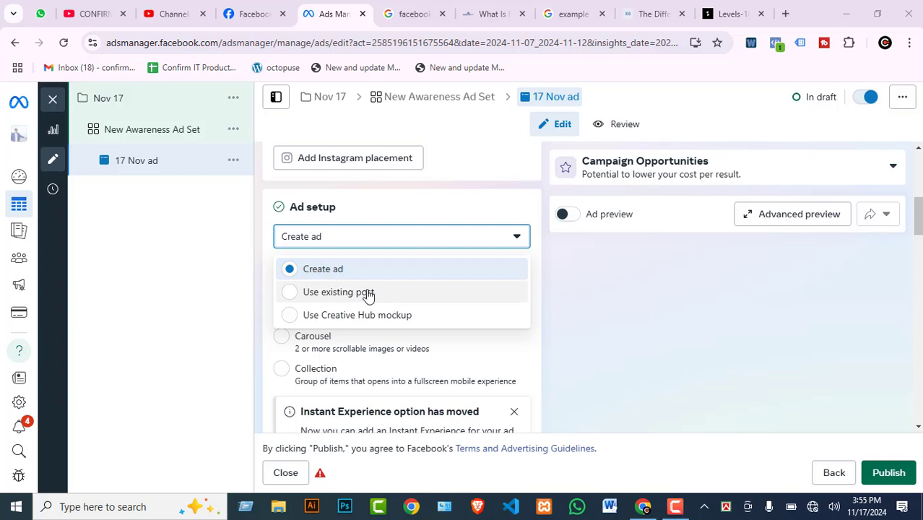
pyautogui.click(329, 293)
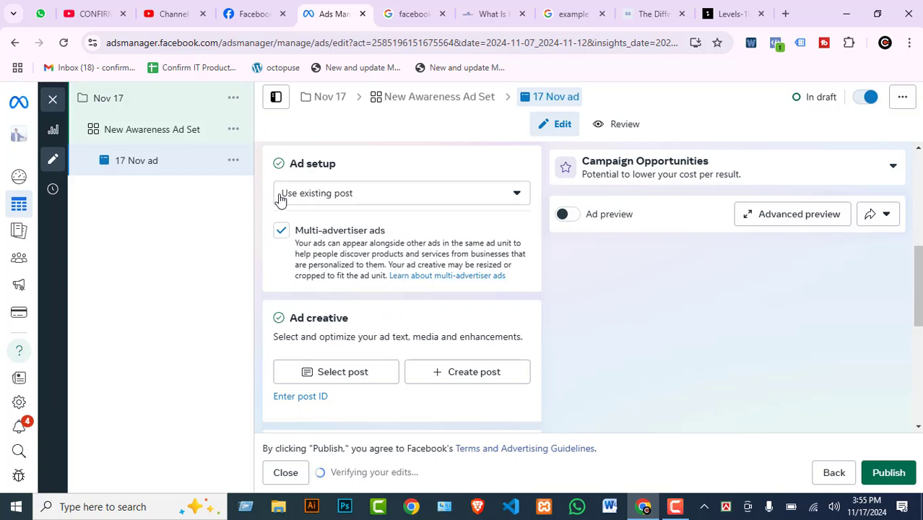
# Select the Nov 11, 2024 Facebook photo post about the Kids Basic Computer course as the ad creative.
pyautogui.click(319, 372)
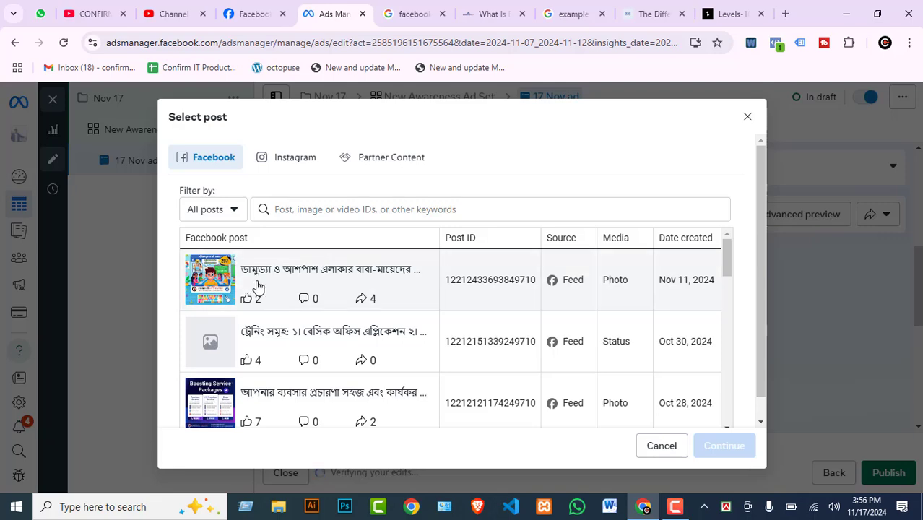
pyautogui.scroll(-3, 371, 303)
pyautogui.scroll(-5, 367, 320)
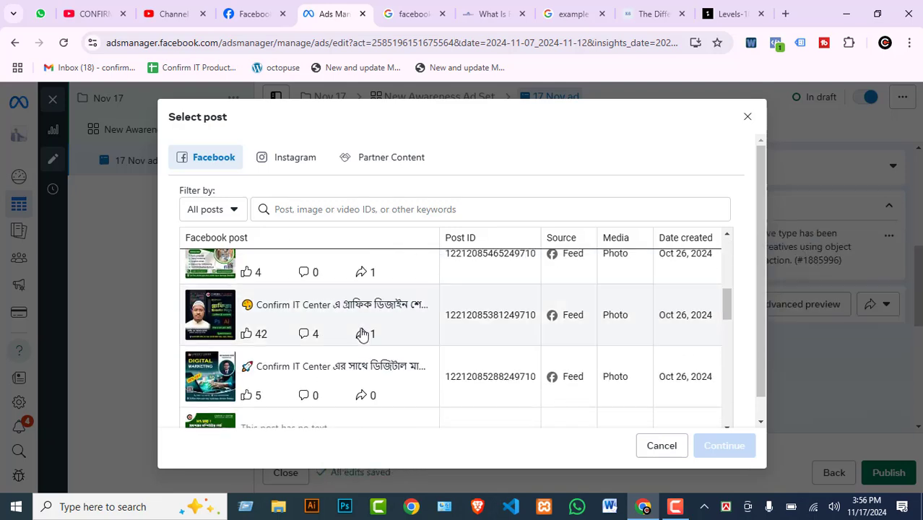
pyautogui.scroll(-3, 357, 329)
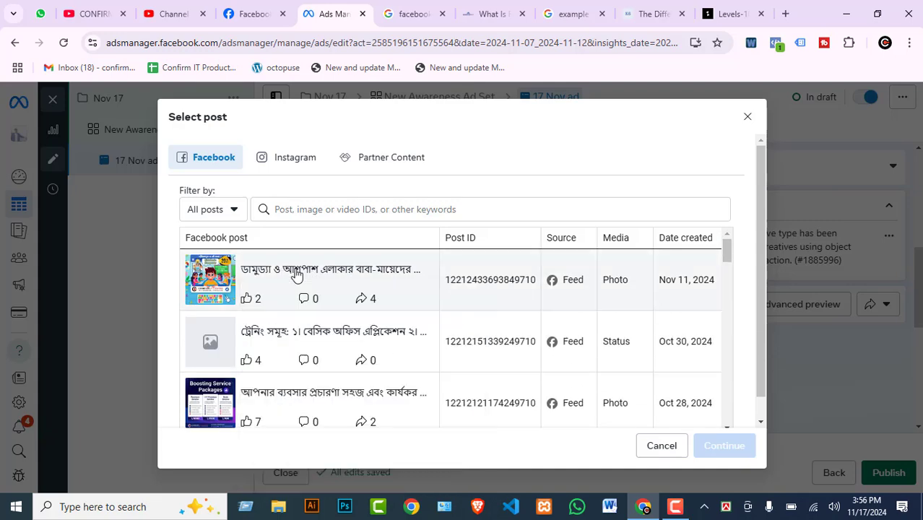
pyautogui.click(296, 273)
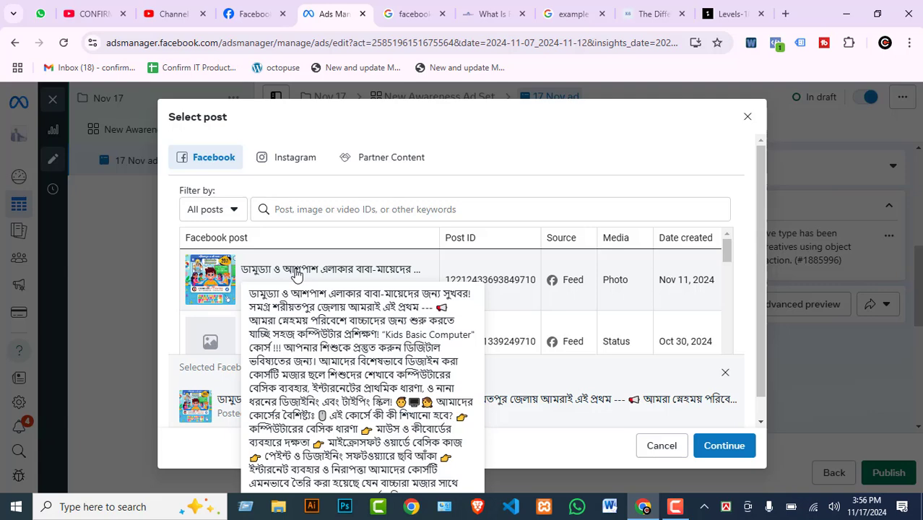
pyautogui.click(728, 447)
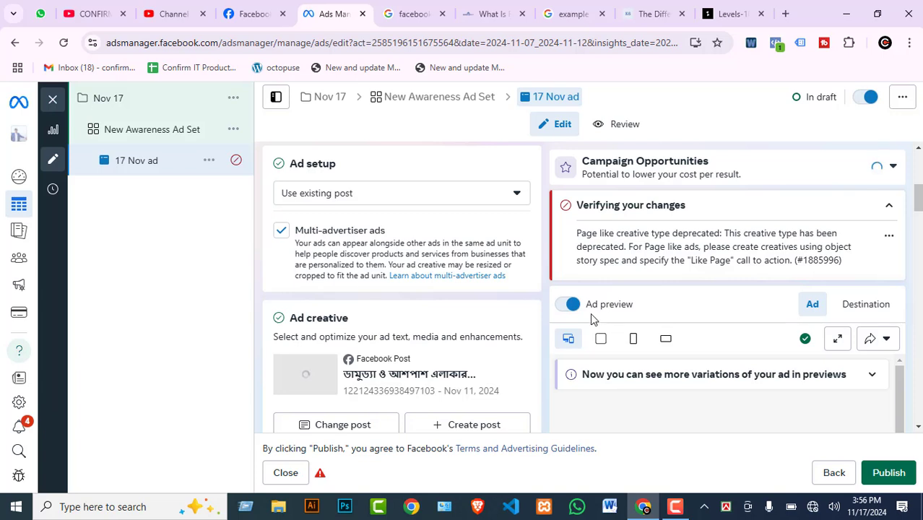
# Review the selected post's primary text and the call to action settings in the ad creative.
pyautogui.scroll(-3, 442, 325)
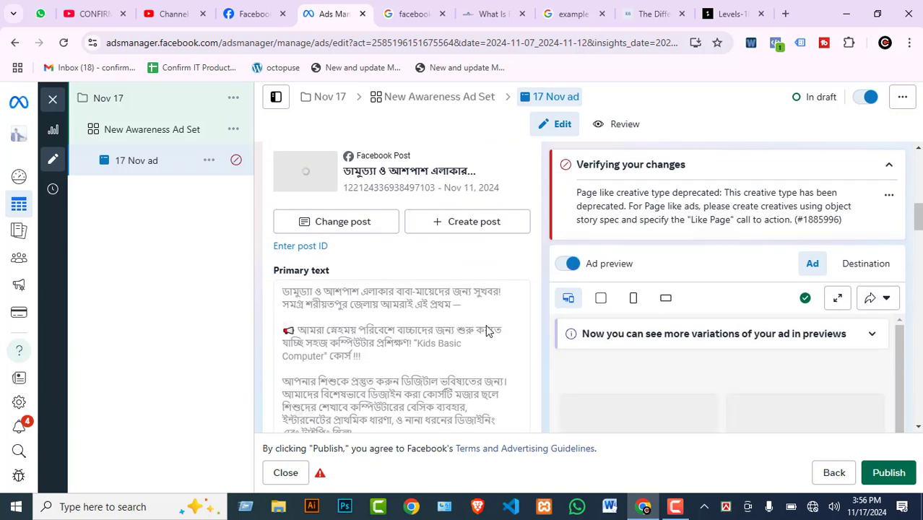
pyautogui.scroll(-1, 546, 314)
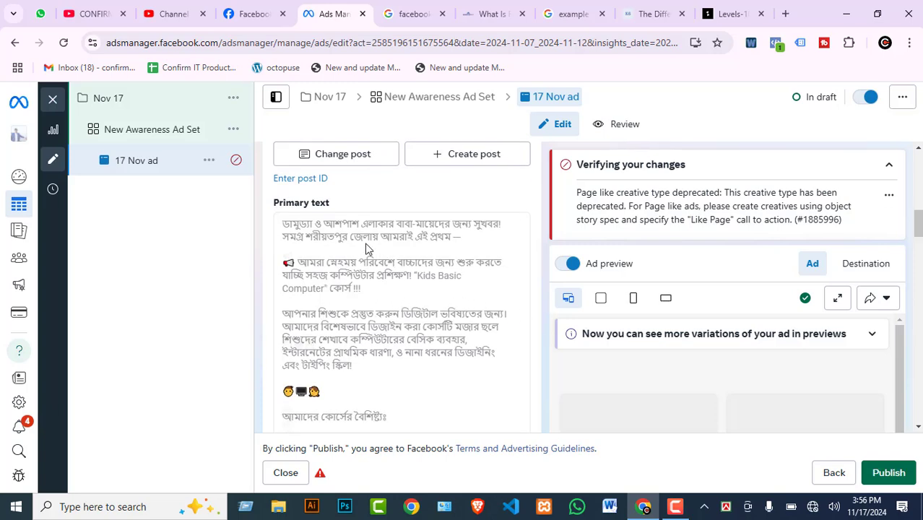
pyautogui.scroll(-8, 322, 229)
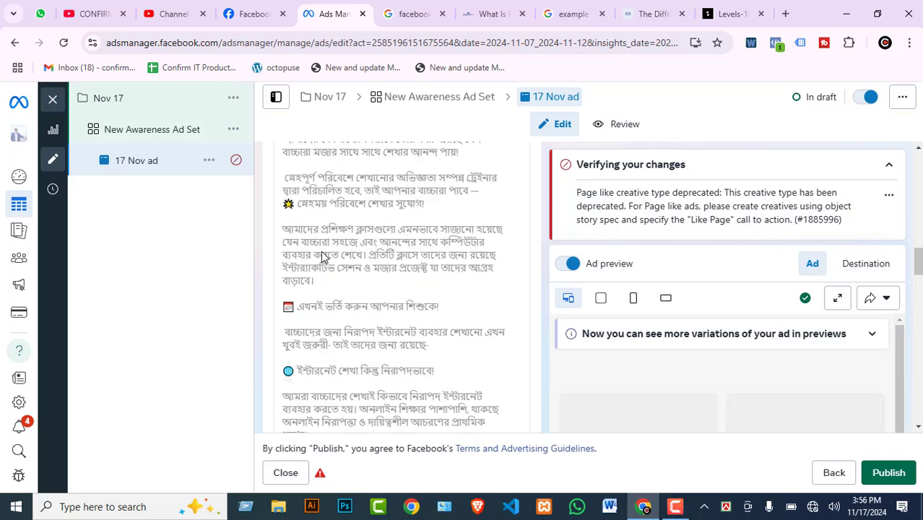
pyautogui.scroll(-10, 333, 275)
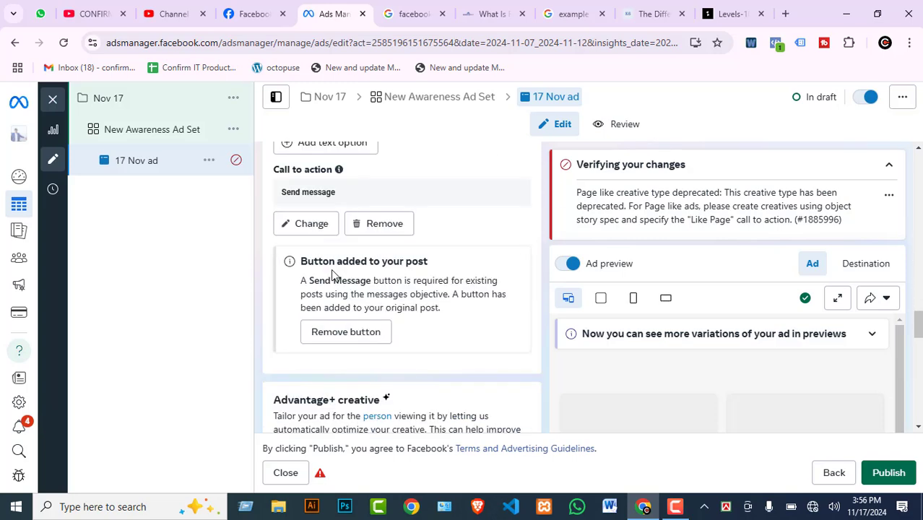
pyautogui.scroll(2, 365, 275)
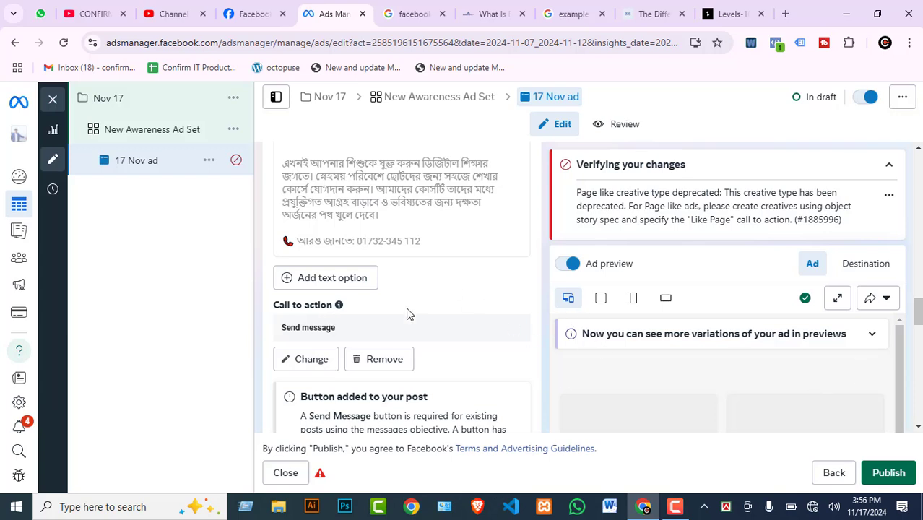
pyautogui.scroll(-1, 406, 333)
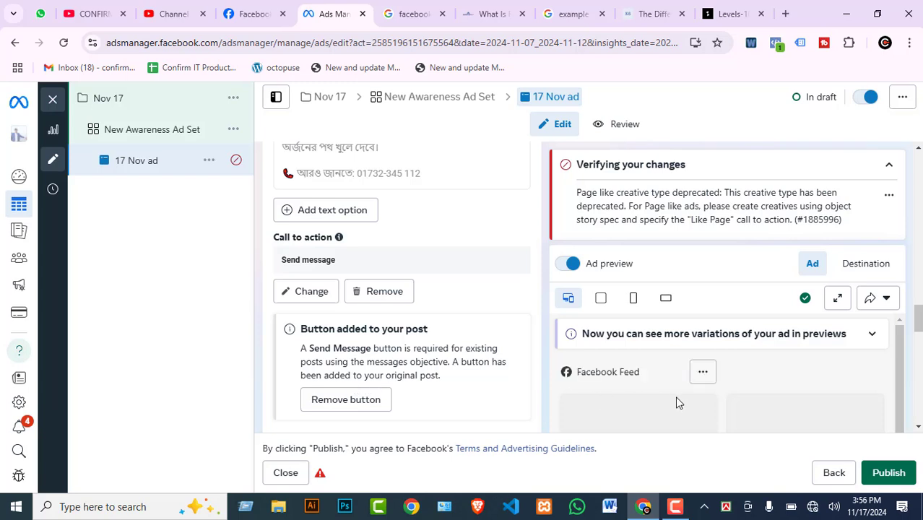
# Try Apply now and Contact us as the call to action of the selected post.
pyautogui.click(325, 296)
pyautogui.click(359, 261)
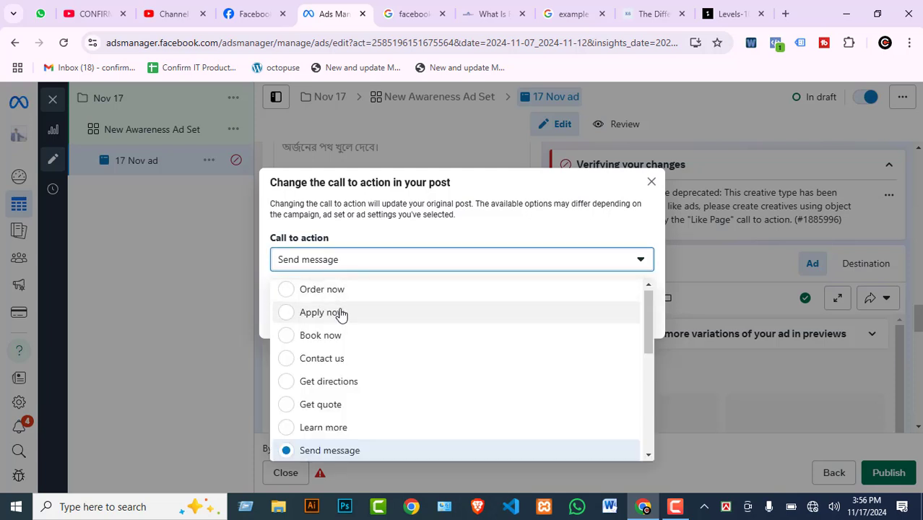
pyautogui.click(379, 318)
pyautogui.click(361, 248)
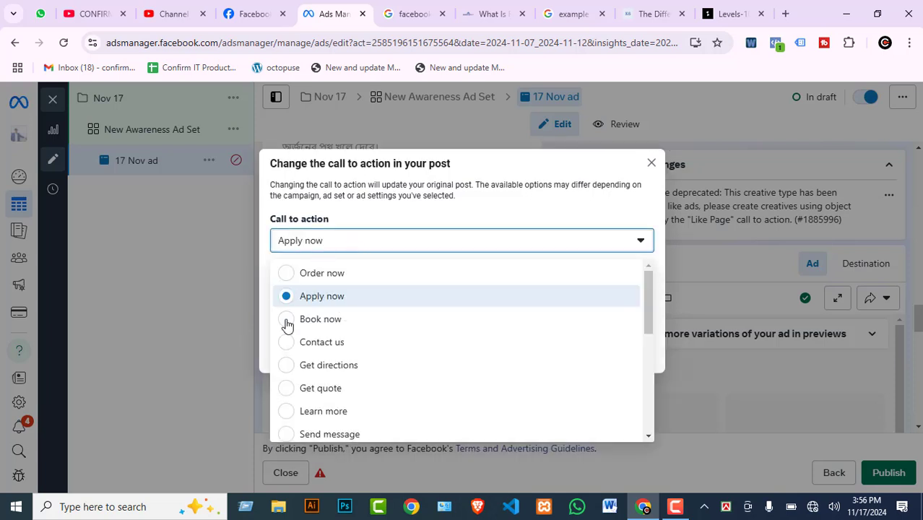
pyautogui.click(401, 341)
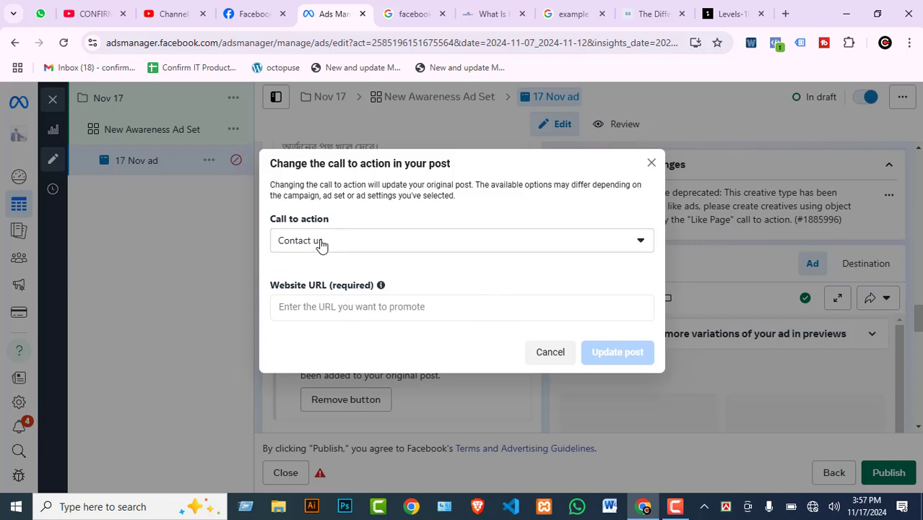
pyautogui.click(369, 309)
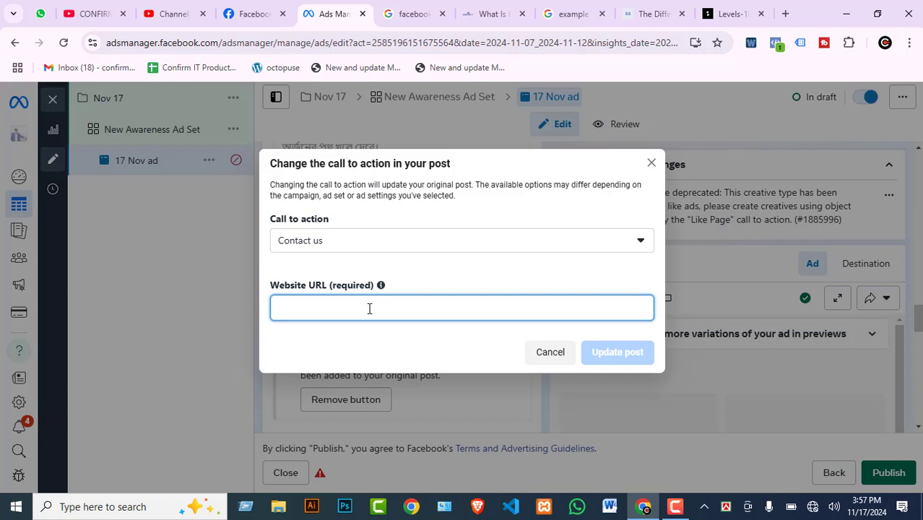
# Try to update the post's call to action to Order now with the website URL confirmitcenter.com.
pyautogui.click(348, 239)
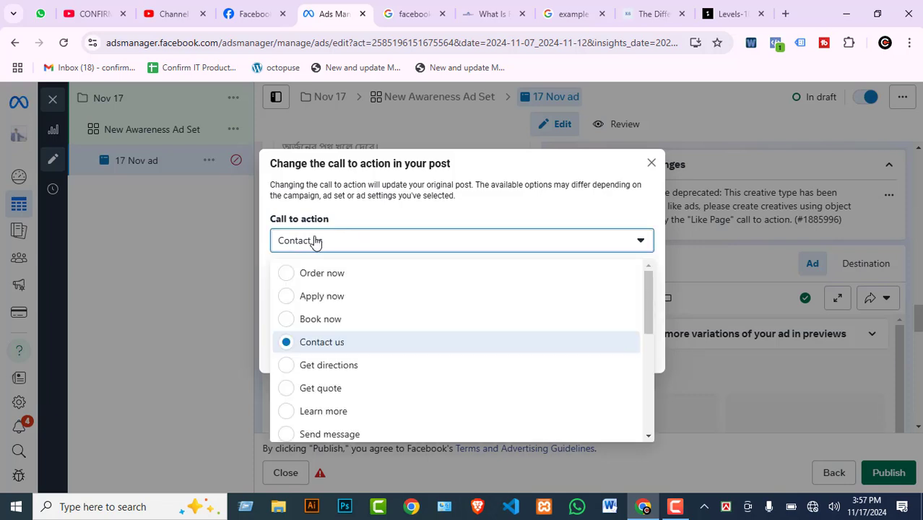
pyautogui.click(372, 273)
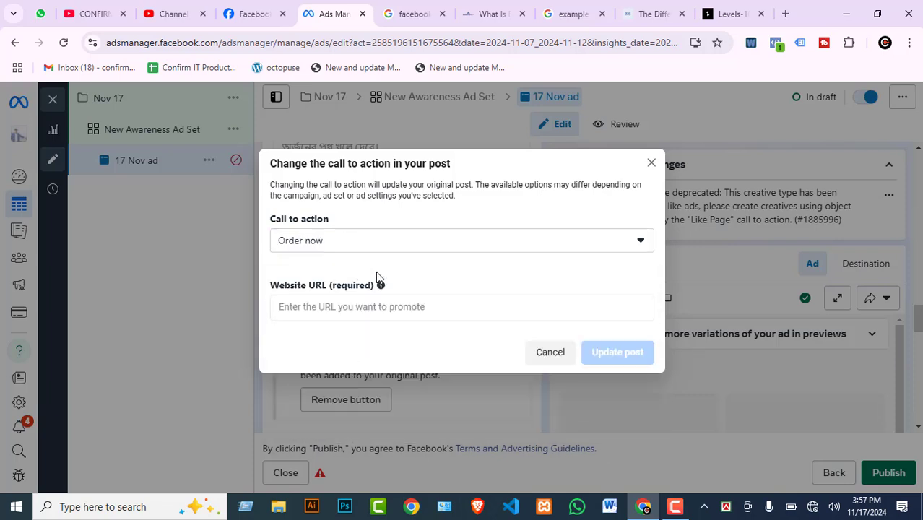
pyautogui.click(344, 305)
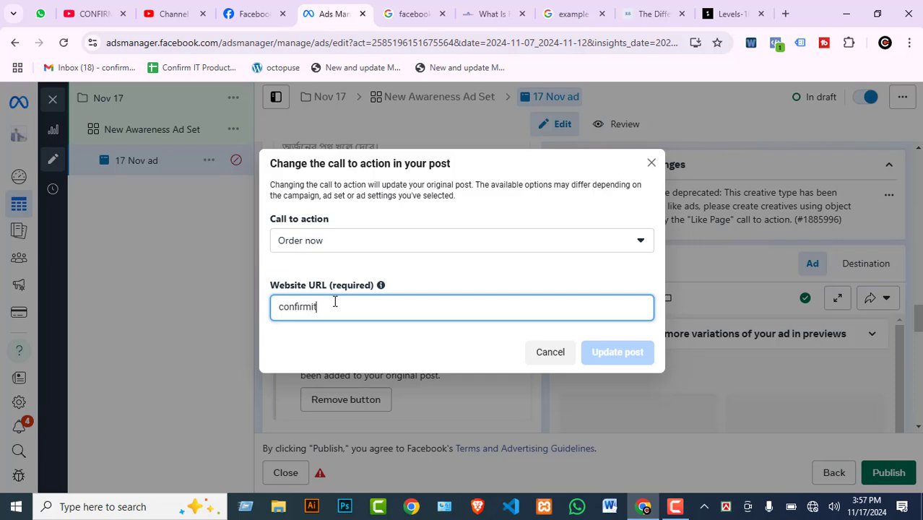
pyautogui.write('.com')
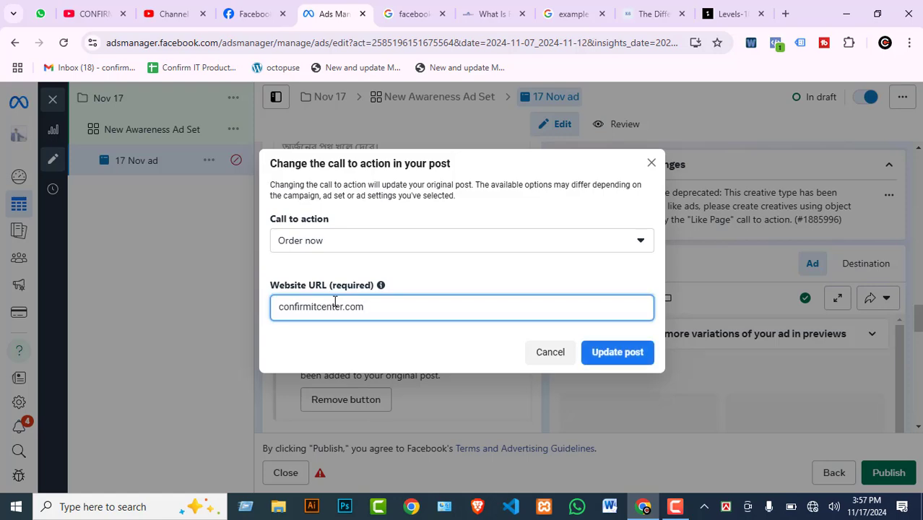
pyautogui.click(604, 359)
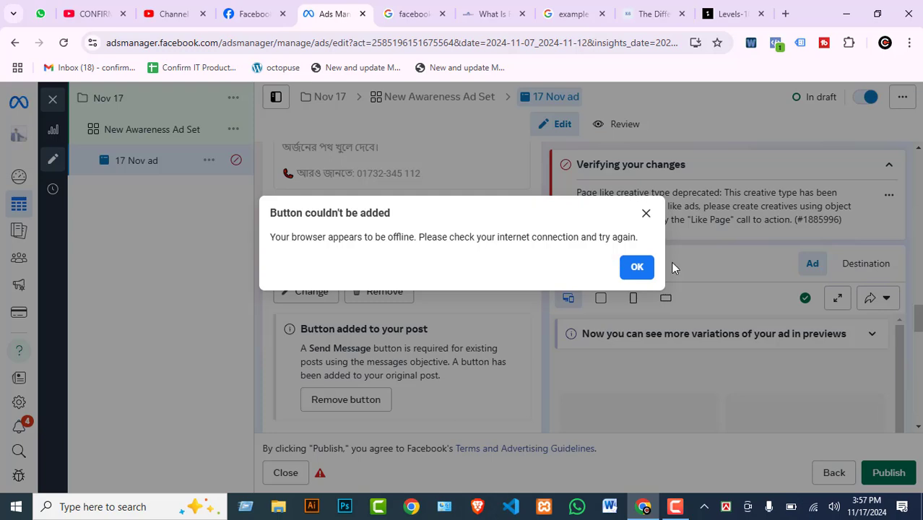
pyautogui.click(636, 268)
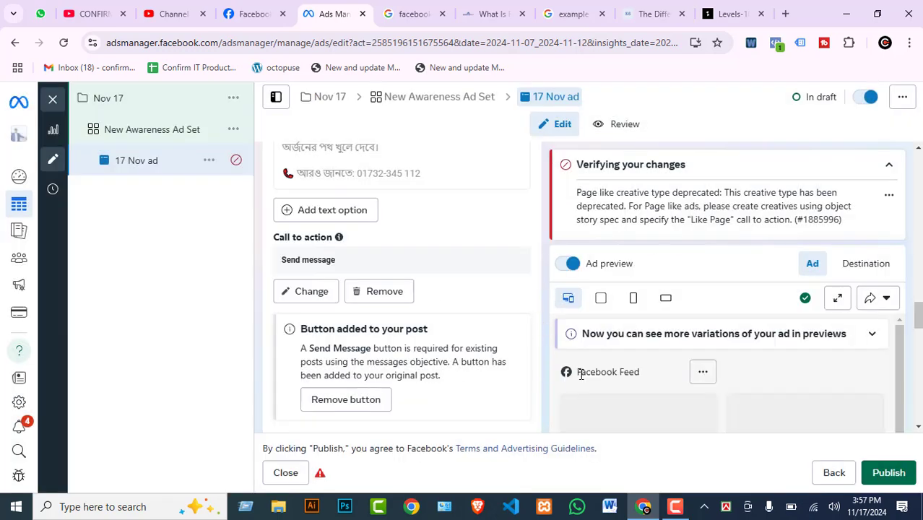
# Review the ad's Advantage+ creative enhancements and the Message template options with their greeting and questions.
pyautogui.scroll(-2, 366, 399)
pyautogui.scroll(-5, 365, 397)
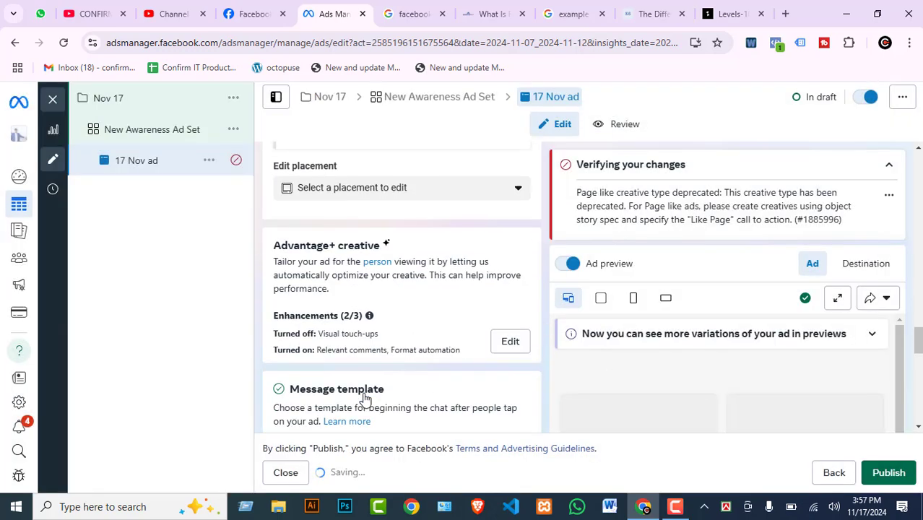
pyautogui.scroll(-1, 365, 390)
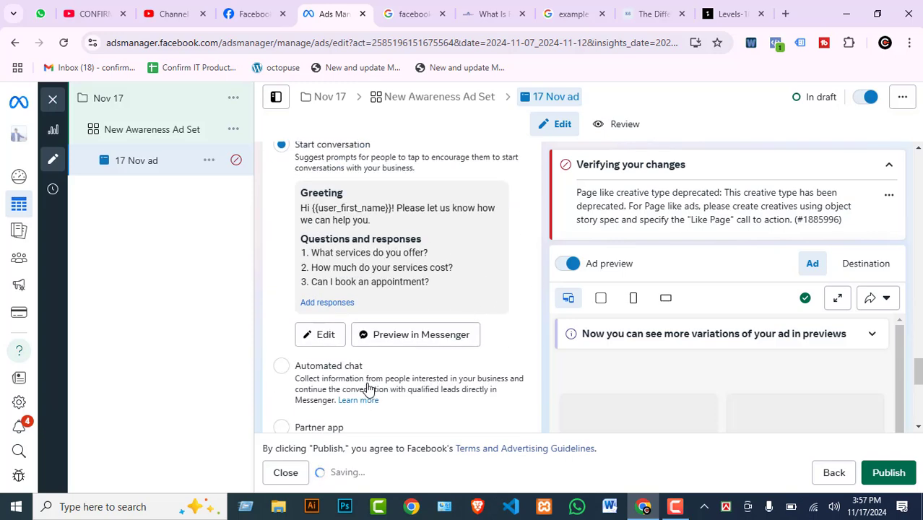
pyautogui.scroll(2, 385, 381)
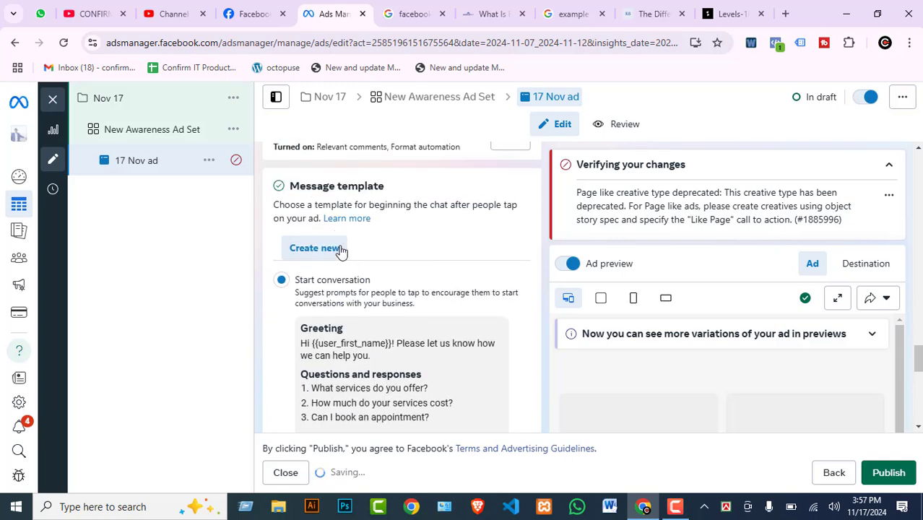
pyautogui.scroll(1, 340, 252)
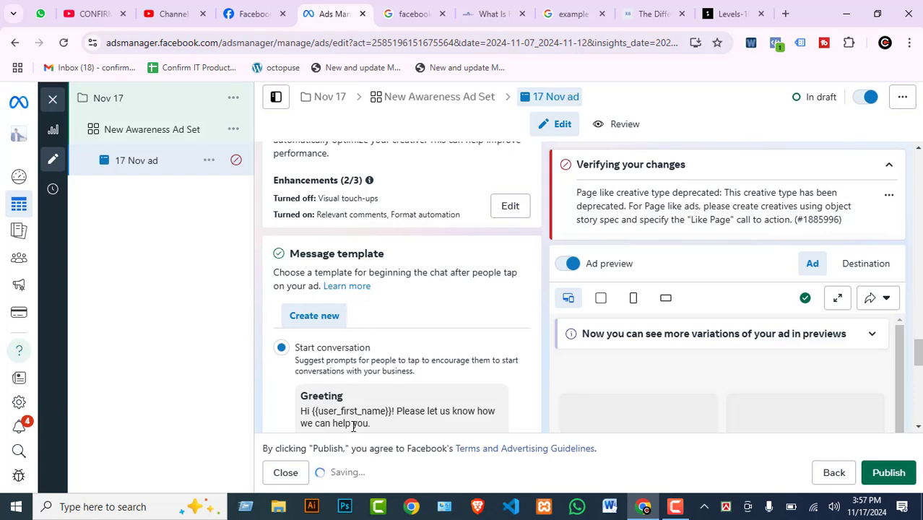
# Examine the Start conversation template's greeting, phone number option, frequently asked questions and Messenger preview, then close it without saving.
pyautogui.scroll(-1, 354, 431)
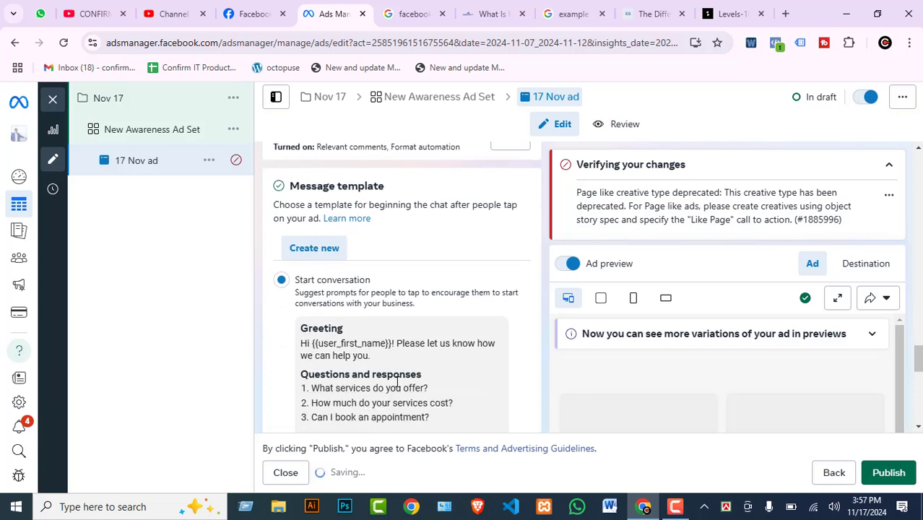
pyautogui.scroll(-1, 436, 365)
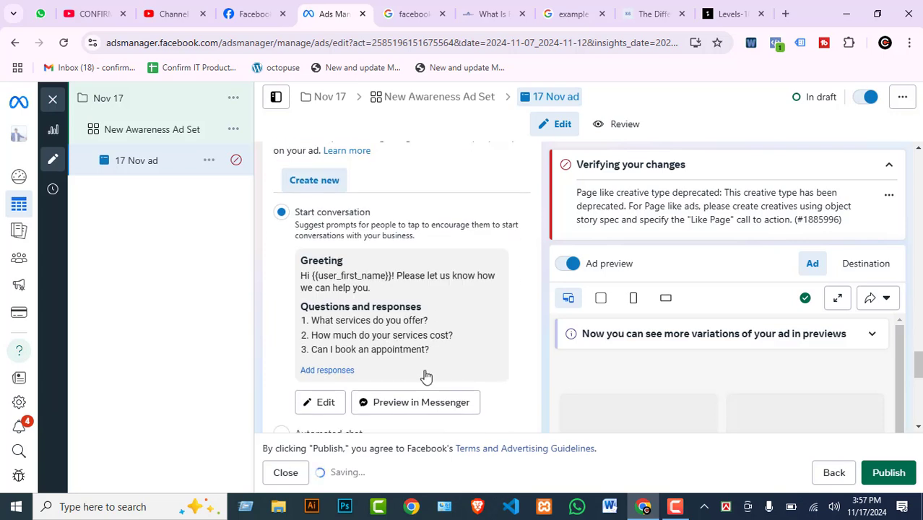
pyautogui.scroll(-1, 426, 377)
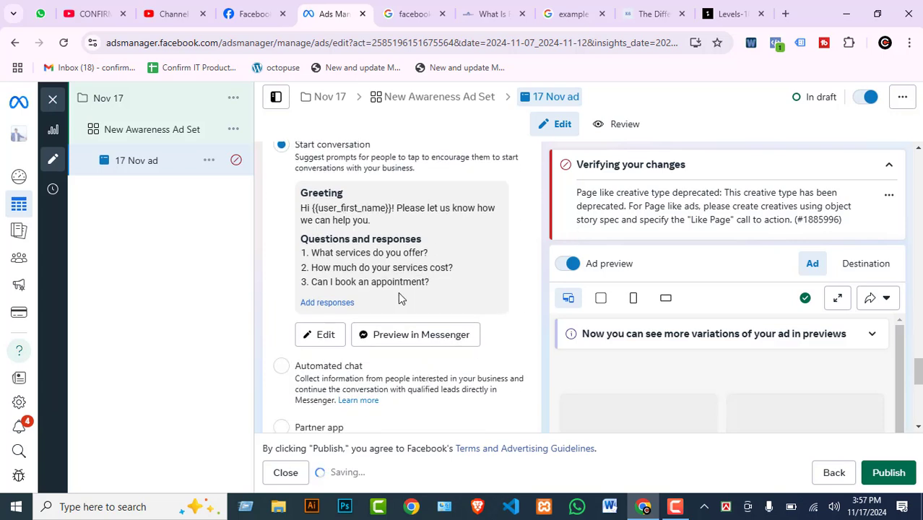
pyautogui.click(323, 335)
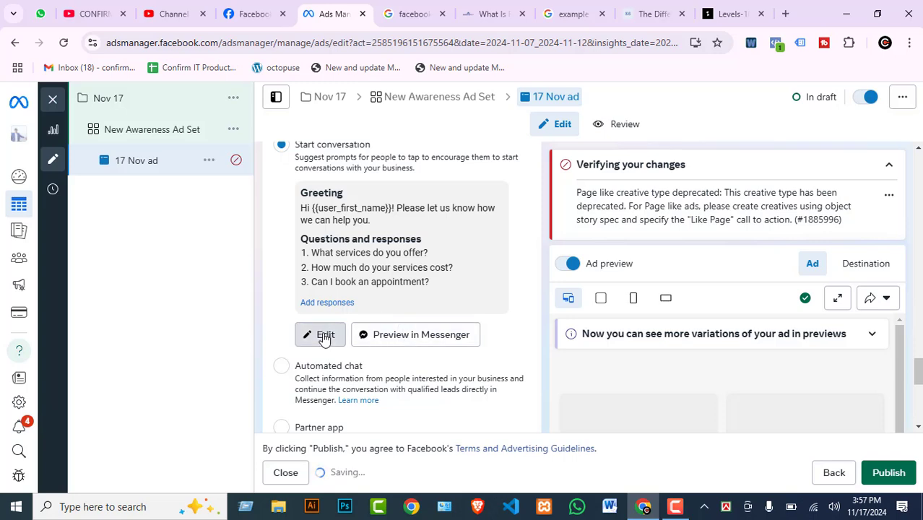
pyautogui.scroll(-2, 329, 361)
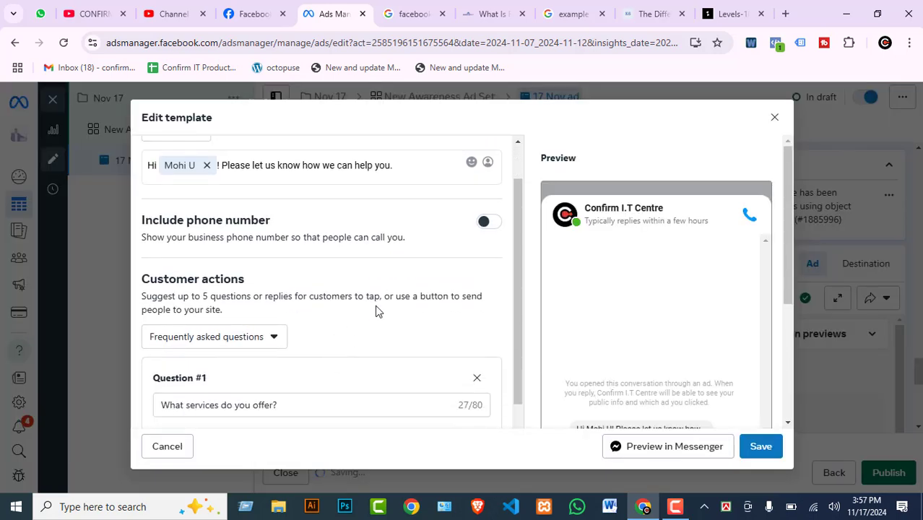
pyautogui.scroll(2, 376, 311)
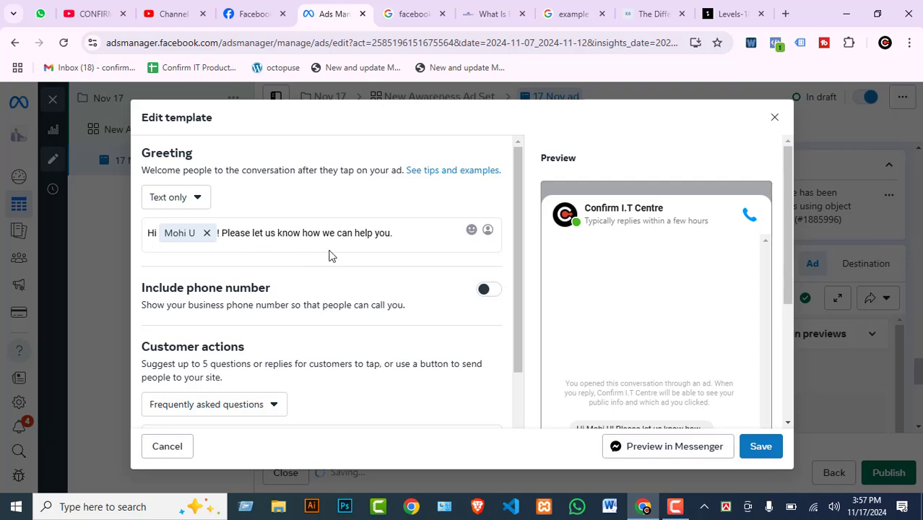
pyautogui.scroll(-3, 434, 340)
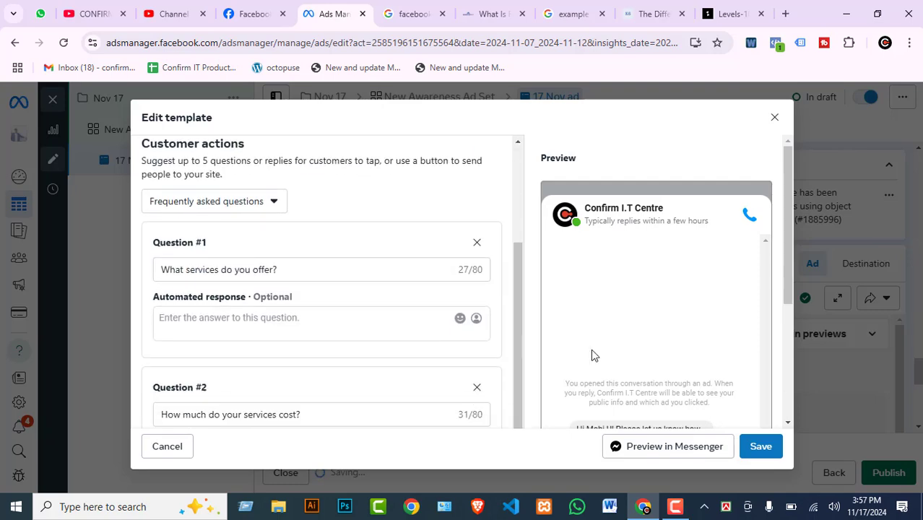
pyautogui.scroll(-3, 645, 368)
pyautogui.scroll(-3, 507, 357)
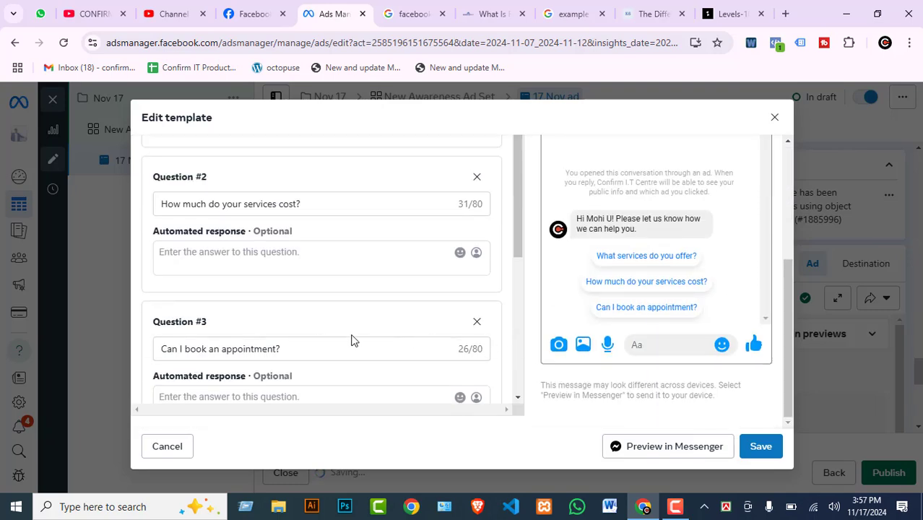
pyautogui.scroll(3, 353, 340)
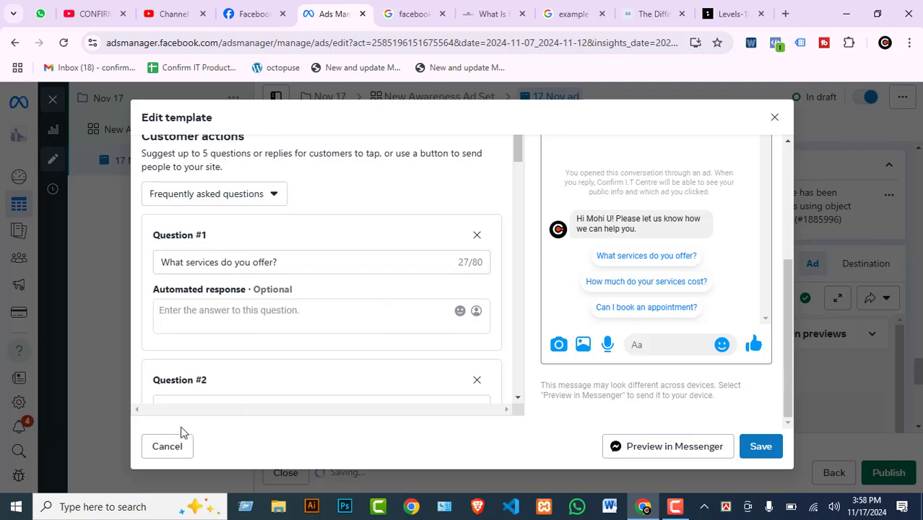
pyautogui.click(775, 117)
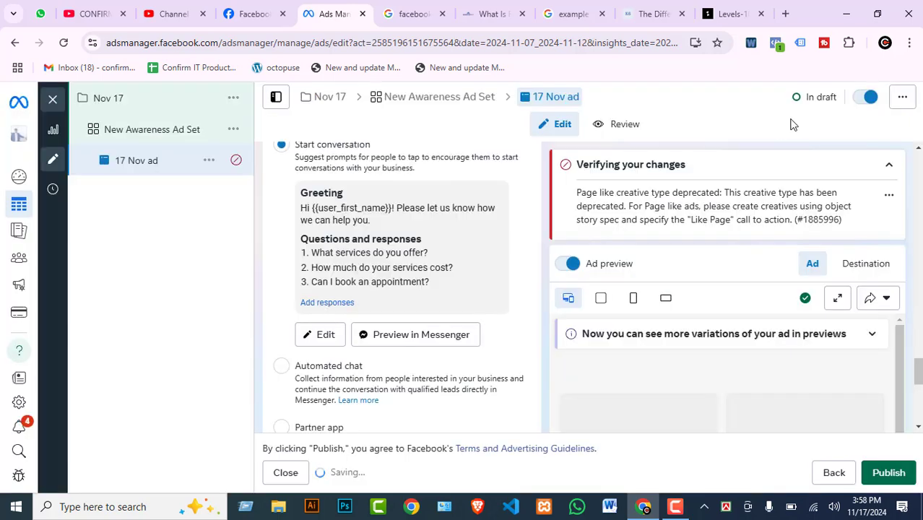
# Switch the ad's message template to Automated chat.
pyautogui.scroll(-2, 417, 293)
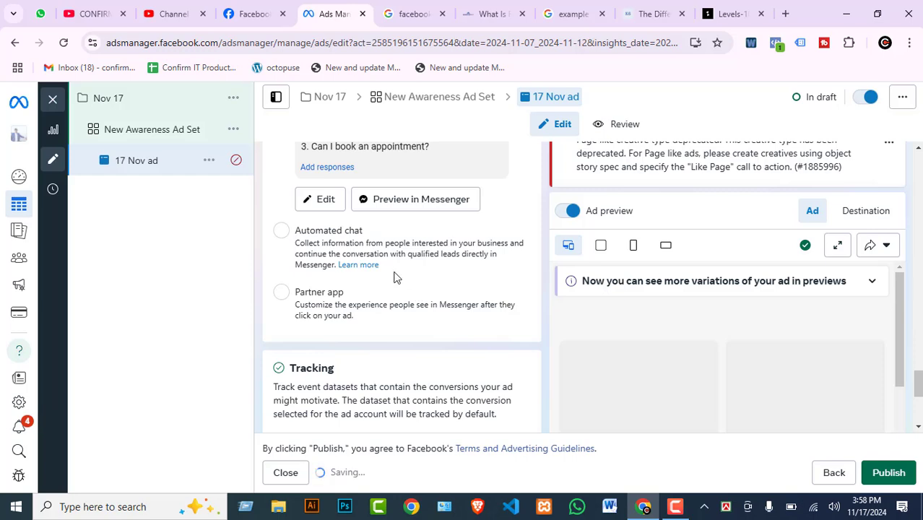
pyautogui.scroll(3, 361, 289)
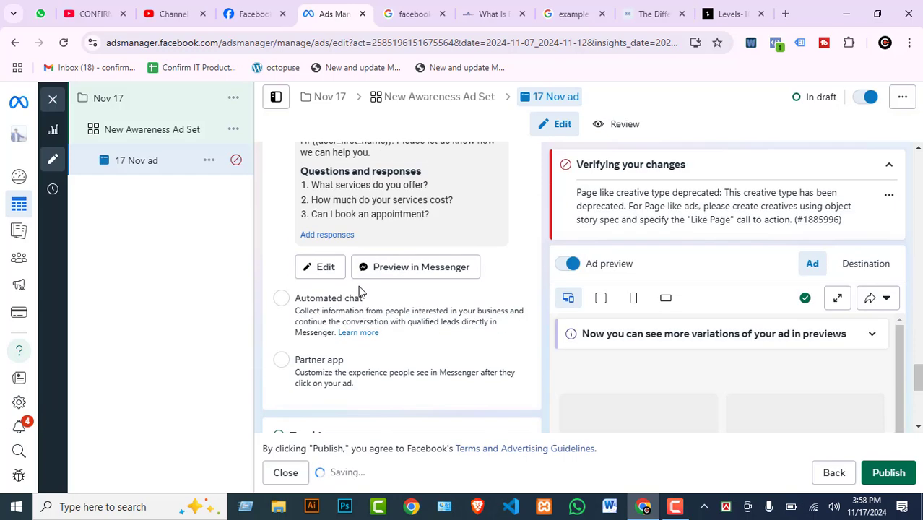
pyautogui.scroll(-1, 374, 286)
pyautogui.scroll(-1, 361, 288)
pyautogui.click(281, 299)
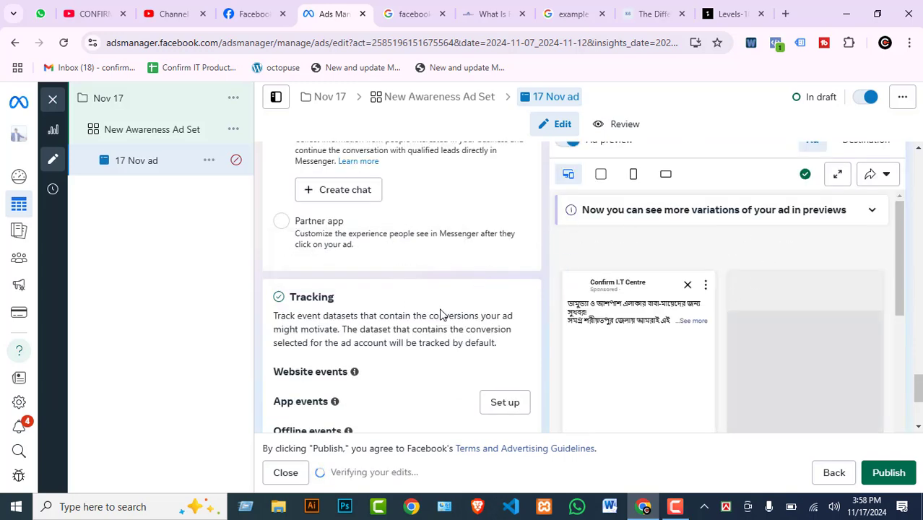
pyautogui.scroll(2, 437, 314)
pyautogui.scroll(-1, 429, 305)
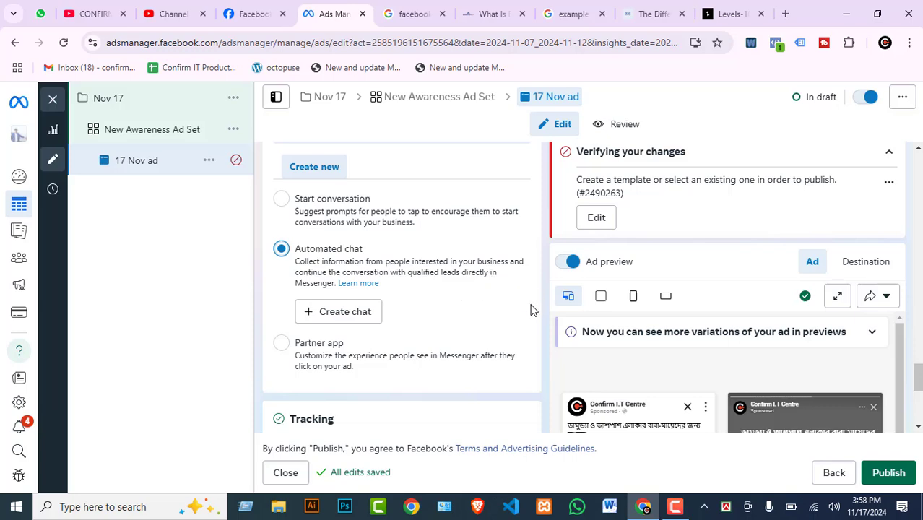
# Turn on link sharing for the 17 Nov ad's preview and create a link active for 30 days.
pyautogui.scroll(-3, 448, 310)
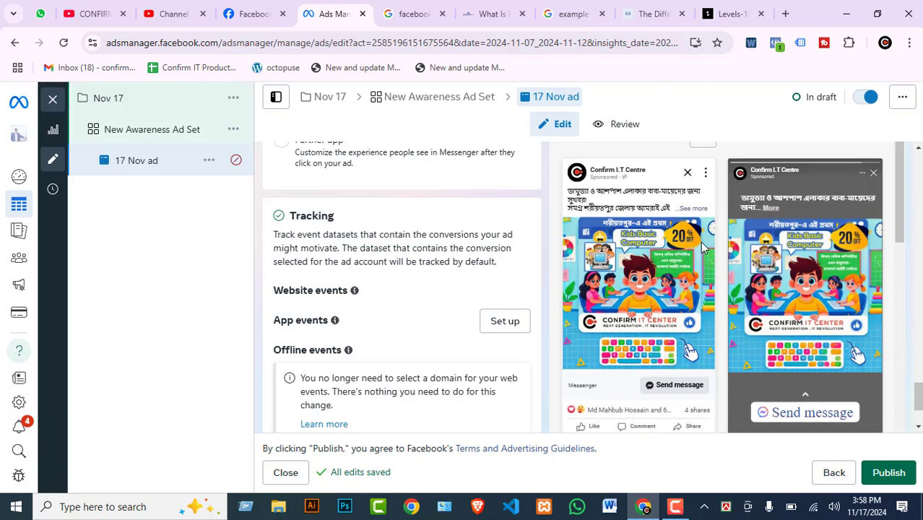
pyautogui.click(871, 170)
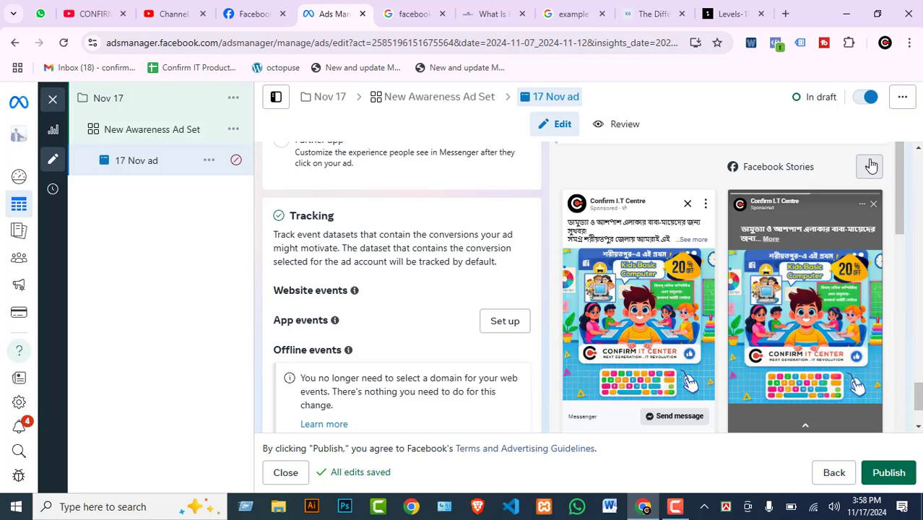
pyautogui.click(909, 97)
pyautogui.click(908, 99)
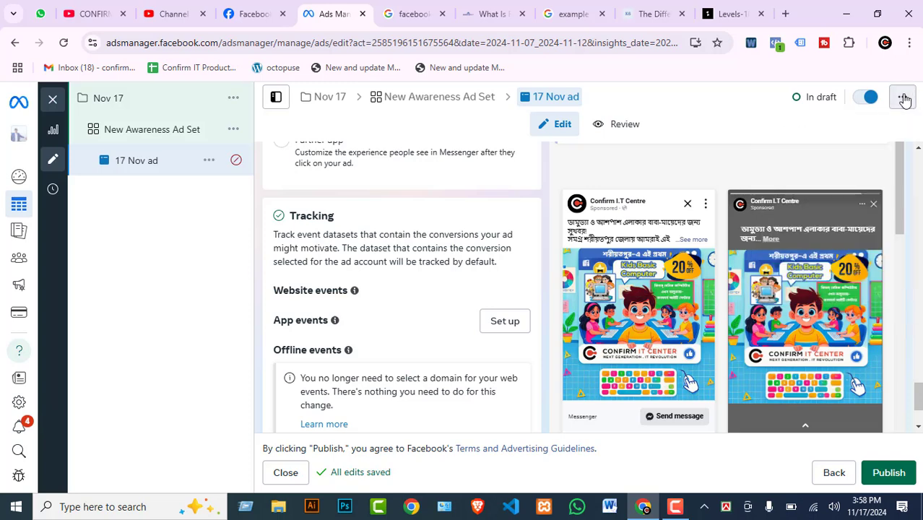
pyautogui.click(888, 298)
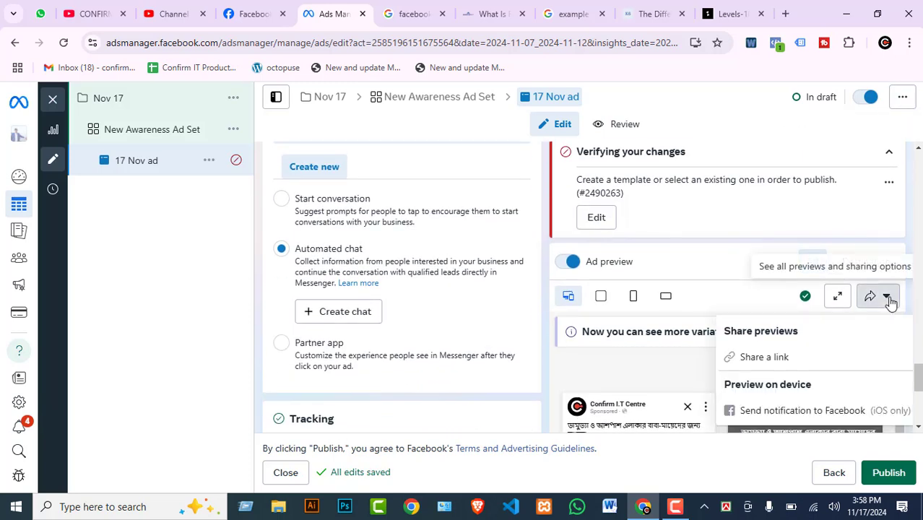
pyautogui.click(760, 358)
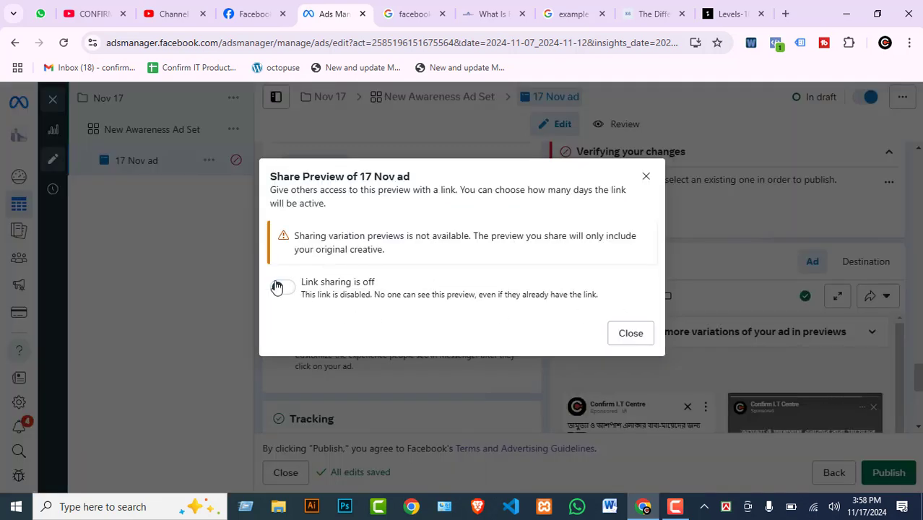
pyautogui.click(281, 288)
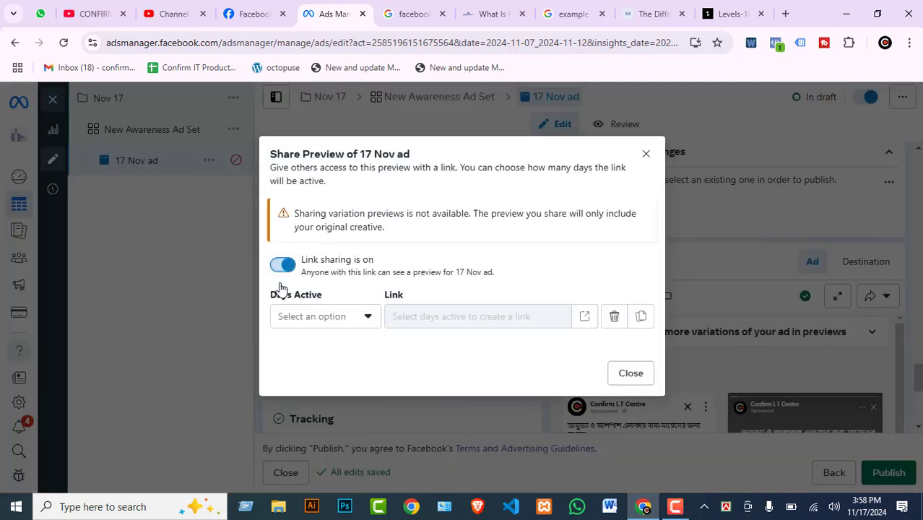
pyautogui.click(347, 313)
pyautogui.click(340, 349)
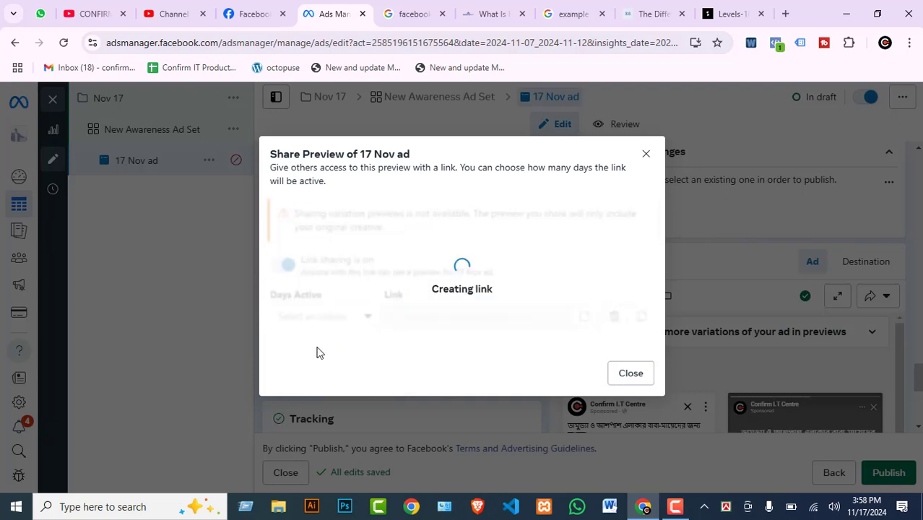
# Copy the ad preview's share link and open it in a new browser tab.
pyautogui.click(641, 307)
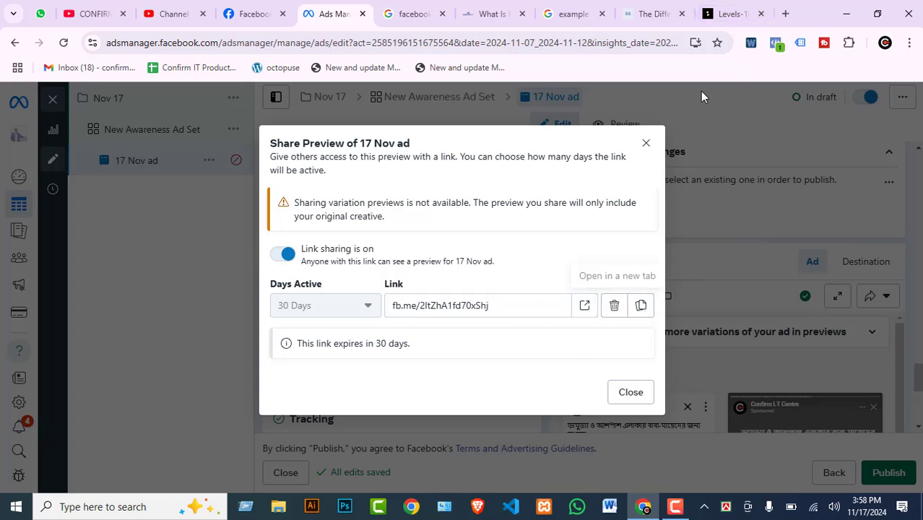
pyautogui.click(785, 12)
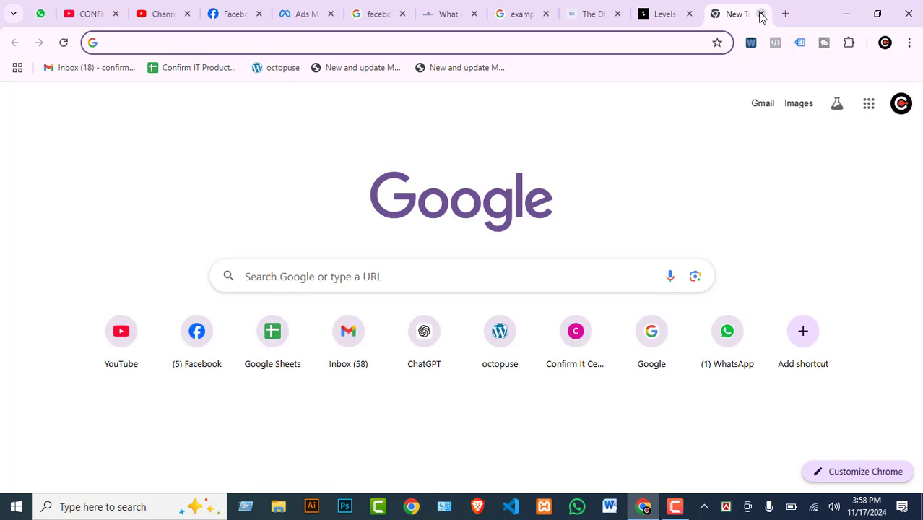
pyautogui.hotkey('ctrl', 'v')
pyautogui.press('Return')
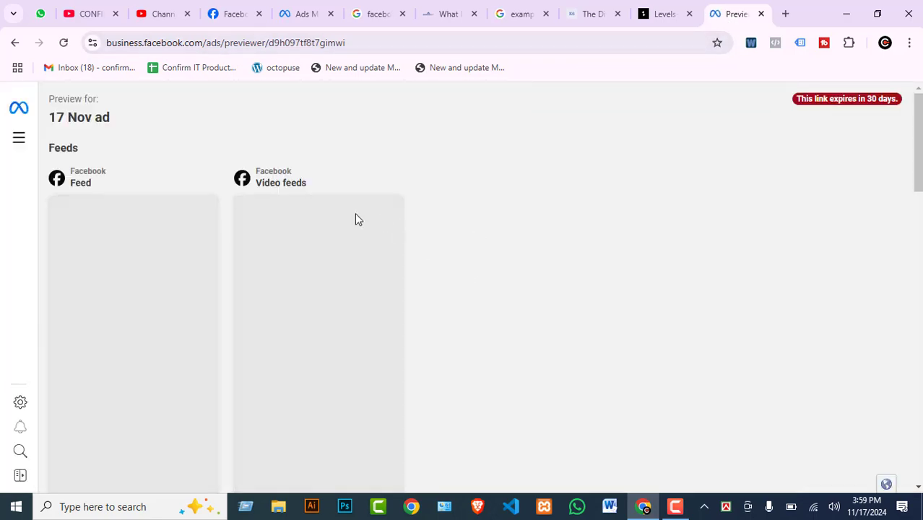
# Review the shared ad preview across the Feeds, Stories and Reels, and In-stream placements.
pyautogui.scroll(-6, 356, 372)
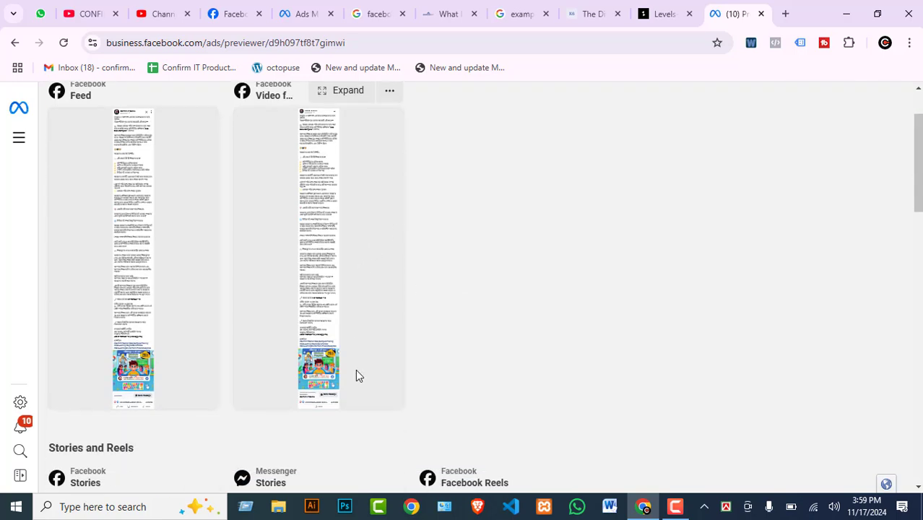
pyautogui.scroll(-1, 323, 373)
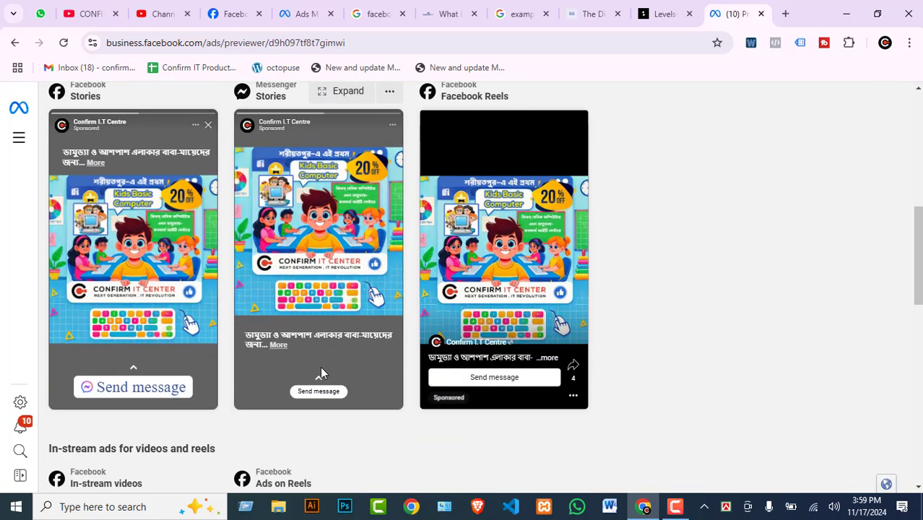
pyautogui.scroll(-4, 335, 380)
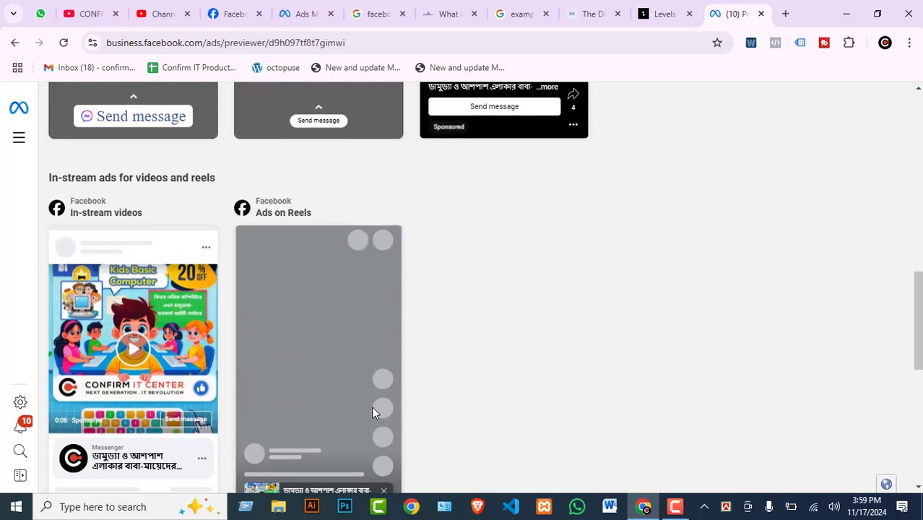
pyautogui.scroll(6, 373, 411)
pyautogui.scroll(-3, 569, 429)
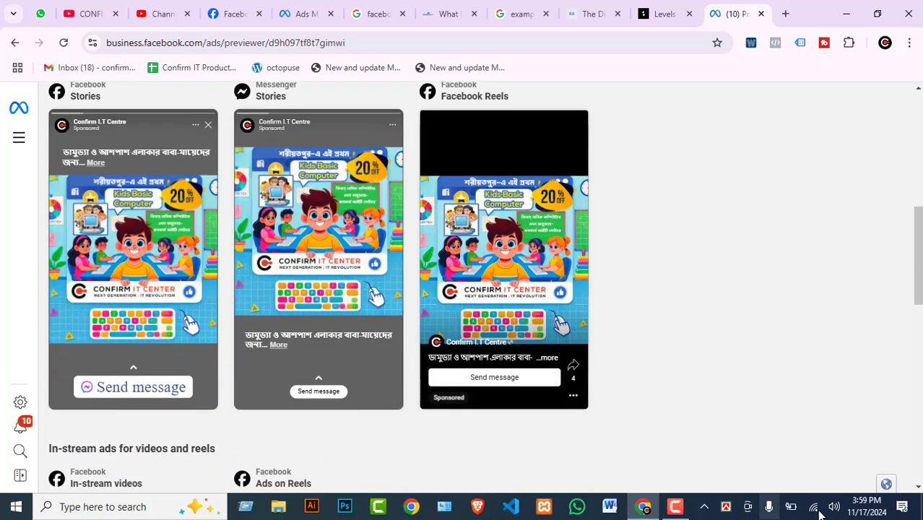
pyautogui.click(705, 507)
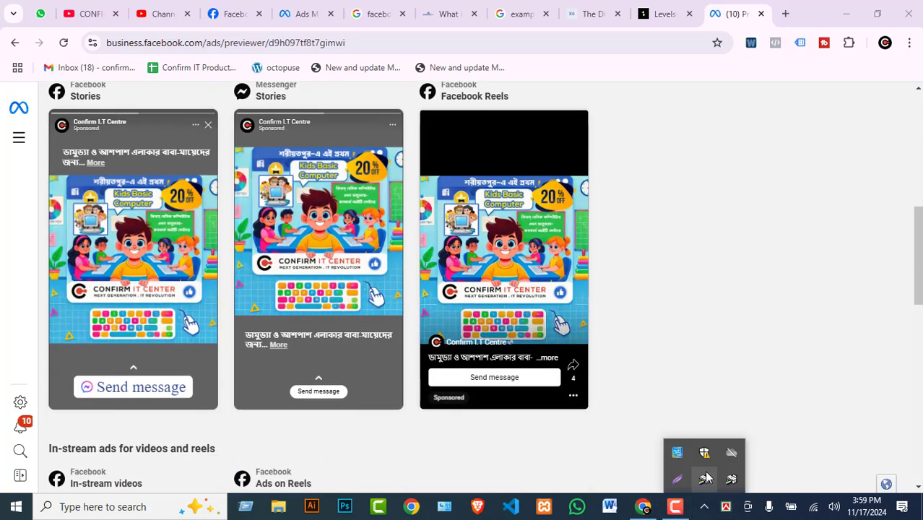
pyautogui.click(676, 508)
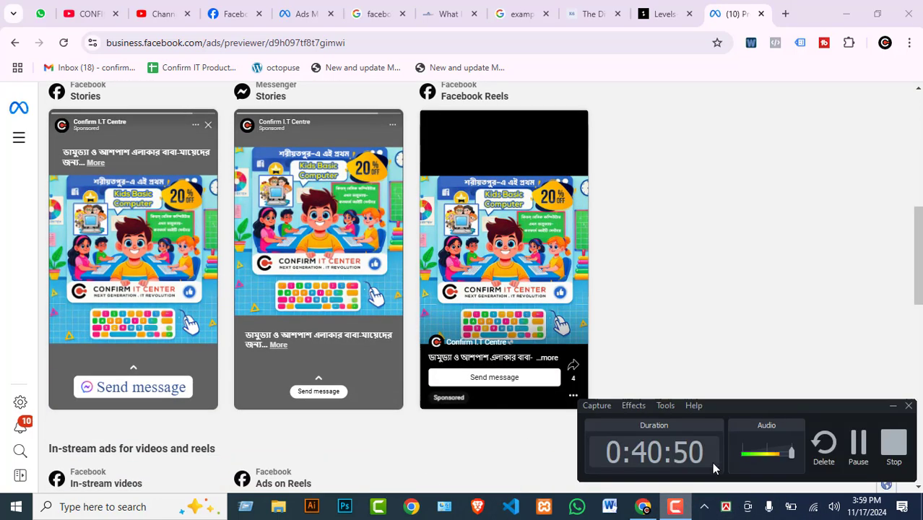